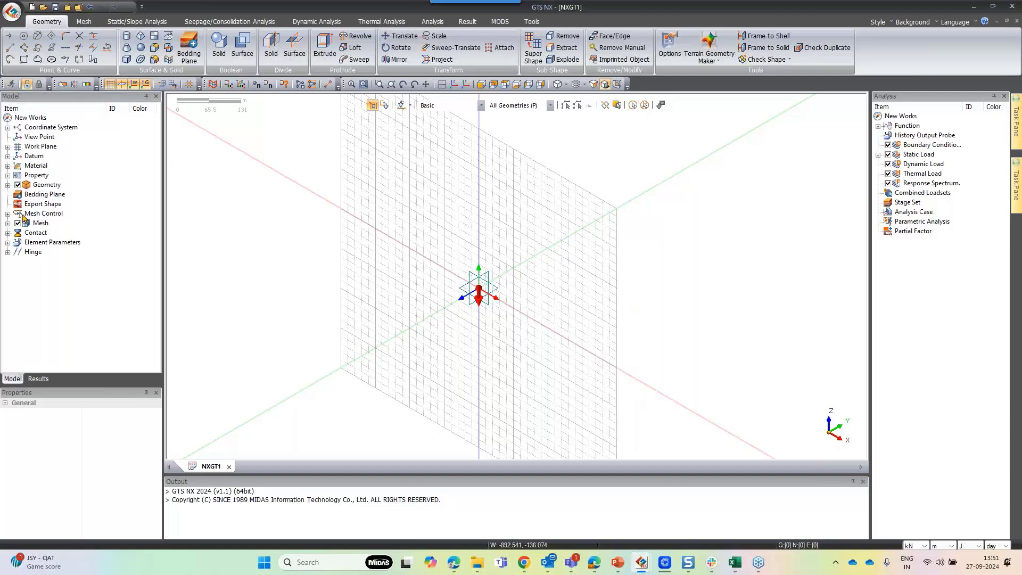
Activate the XY (0,0,1) work plane and switch the display to a top view
scroll(394, 216, "down", 3)
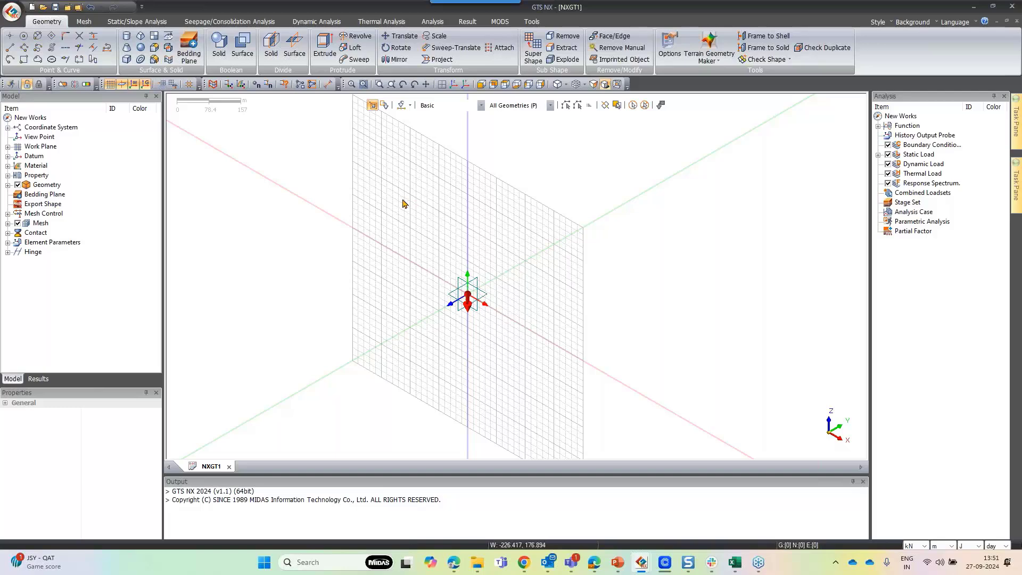
scroll(418, 210, "down", 3)
mouse_move(466, 272)
middle_mouse_down()
mouse_move(484, 276)
mouse_move(475, 285)
mouse_move(468, 266)
middle_mouse_up()
scroll(434, 183, "down", 1)
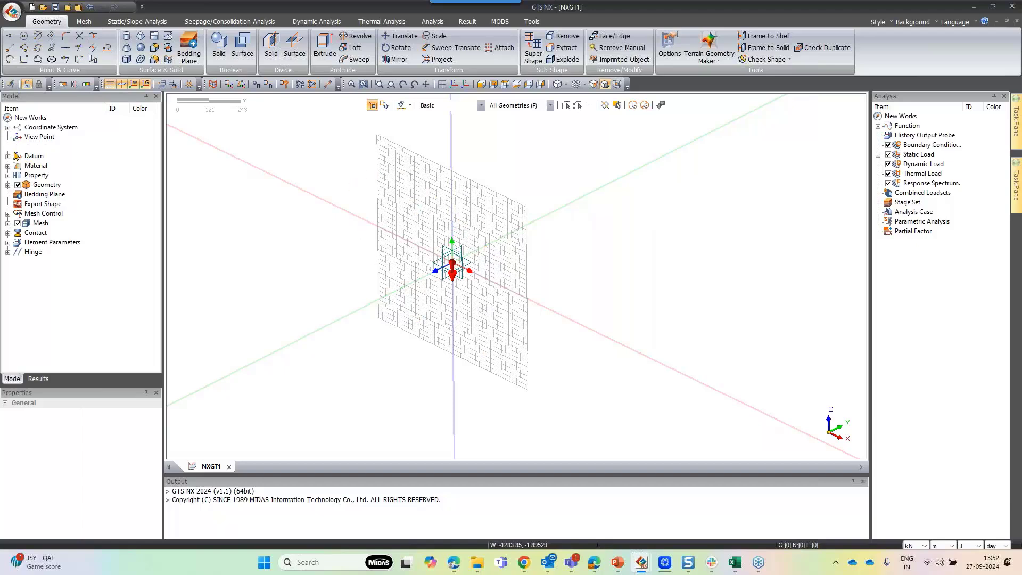
left_click(7, 147)
double_click(48, 159)
scroll(443, 287, "down", 3)
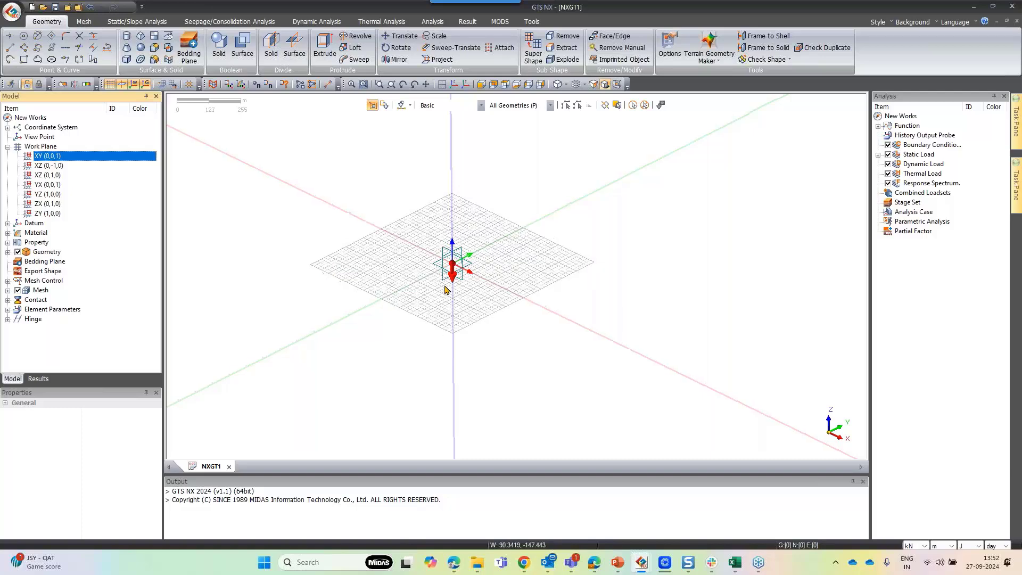
middle_click_drag(444, 288, 509, 304)
left_click(505, 85)
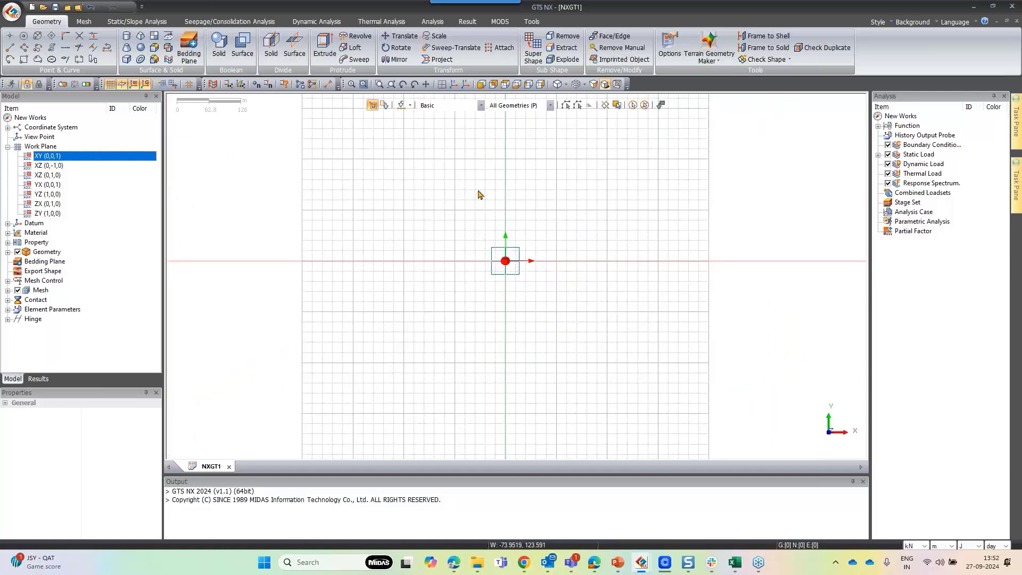
Import Tutorial Raft.dwg as 2D wireframe geometry into Geometry Set-1
left_click(12, 11)
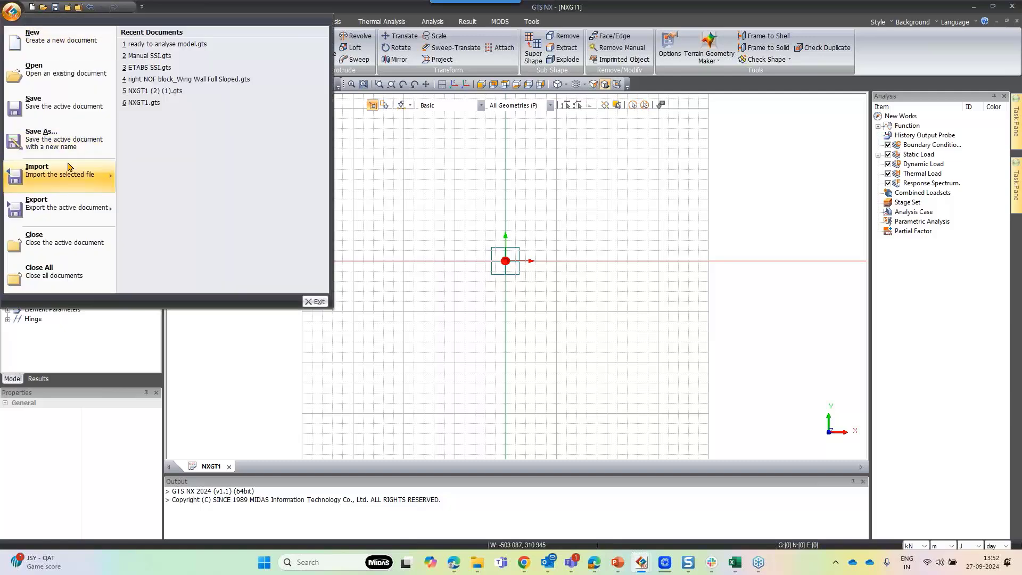
mouse_move(71, 169)
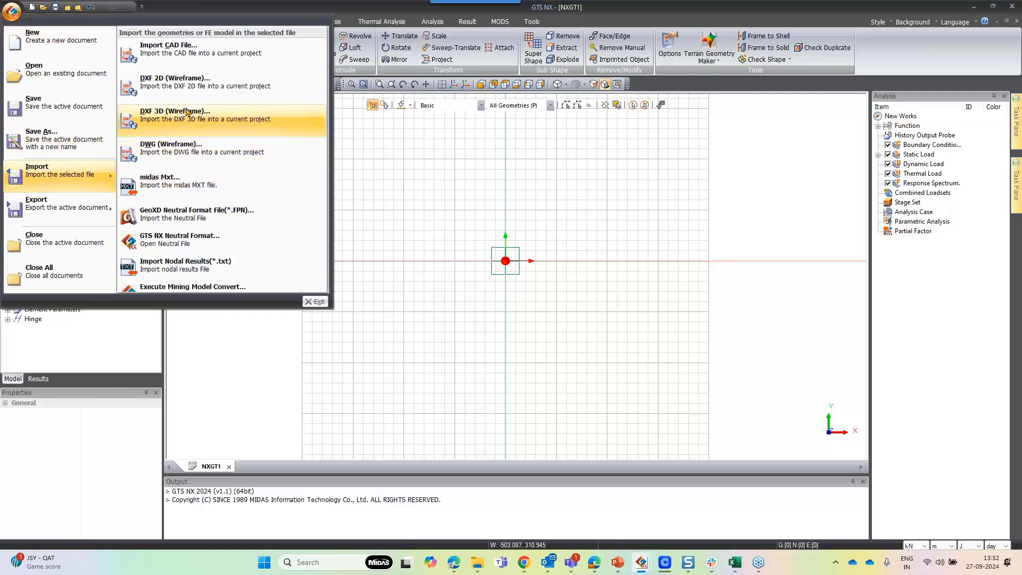
left_click(195, 154)
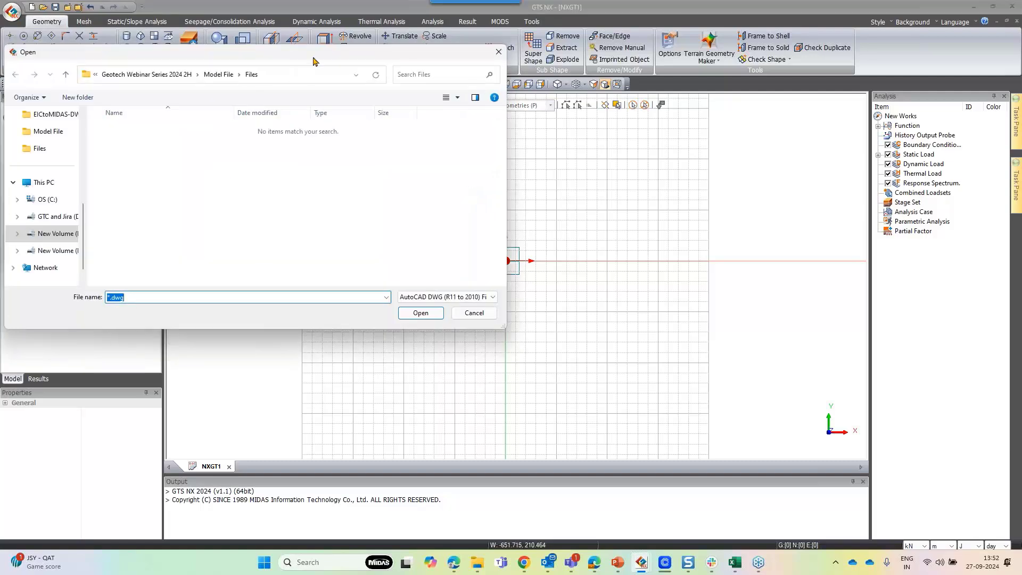
left_click_drag(342, 62, 494, 111)
left_click(374, 124)
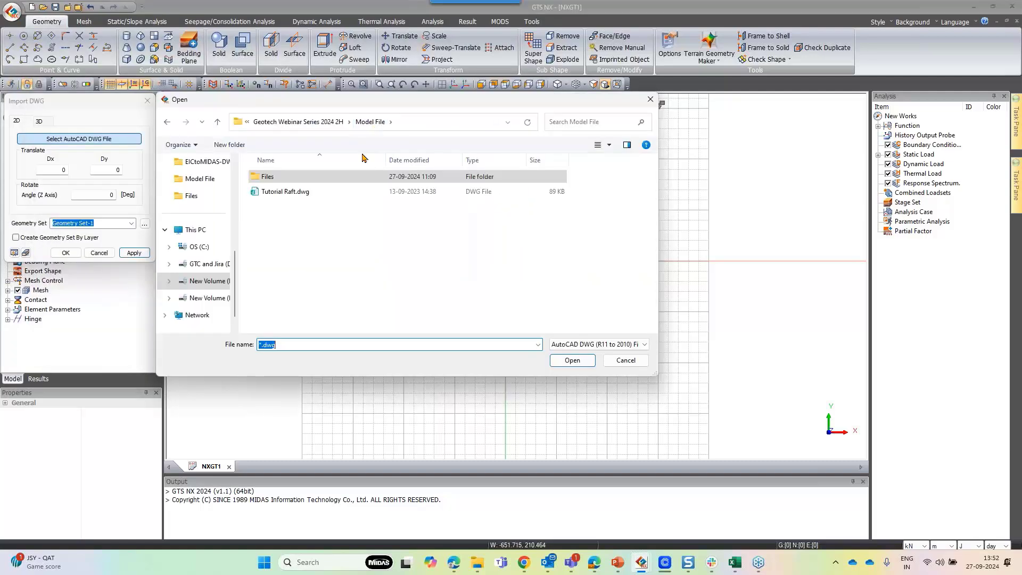
left_click(319, 193)
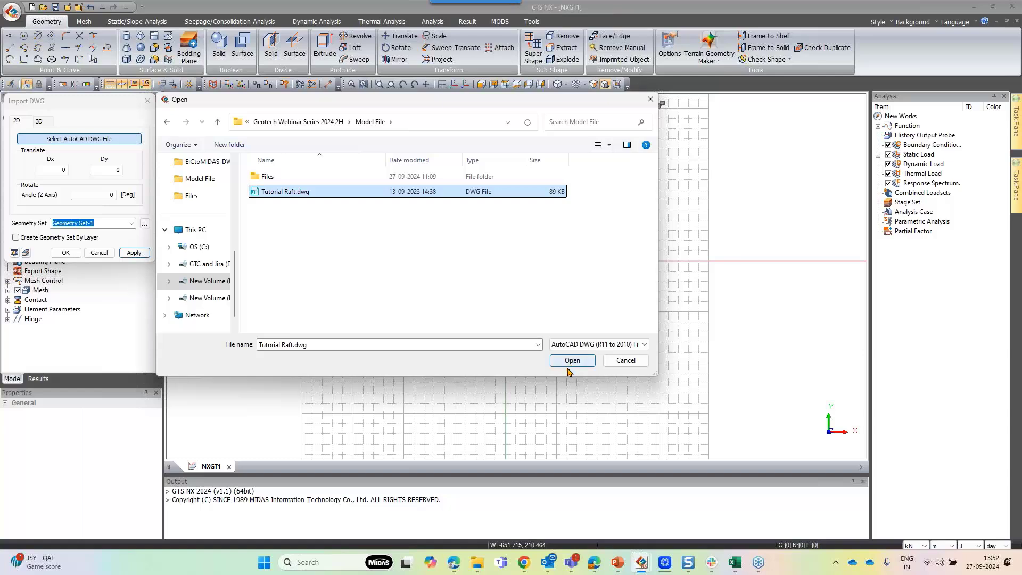
left_click(567, 361)
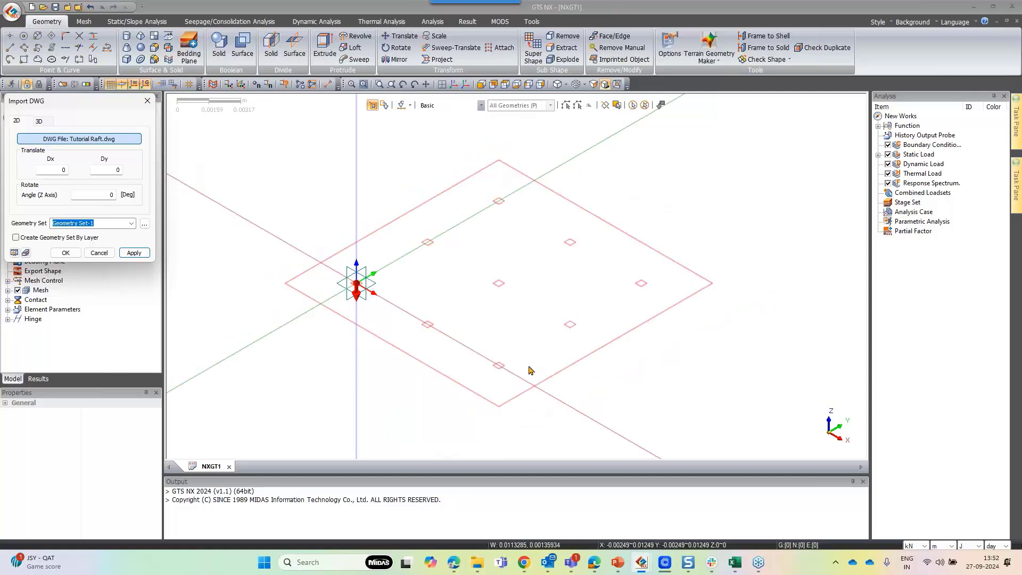
scroll(495, 210, "up", 2)
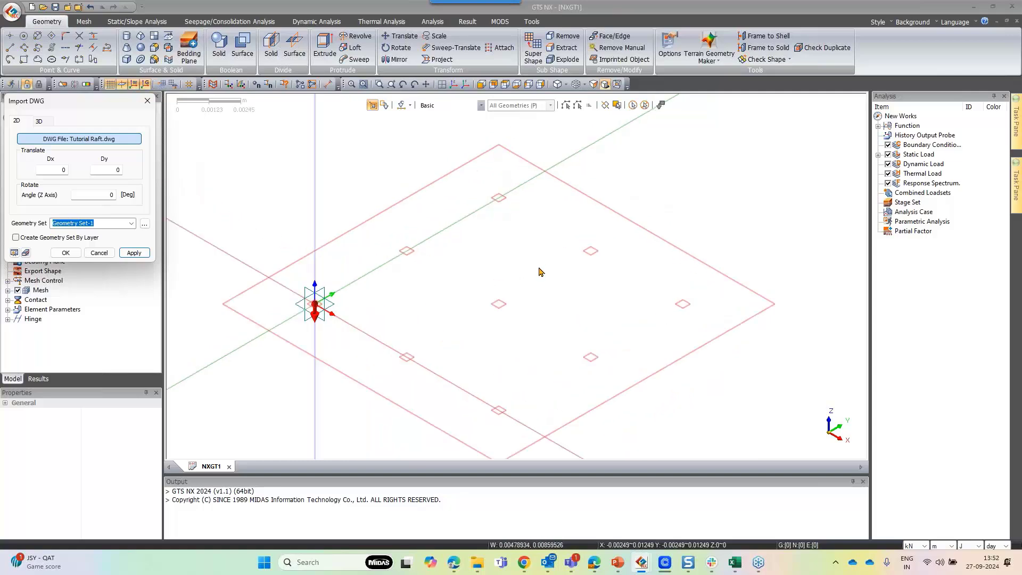
scroll(447, 204, "down", 3)
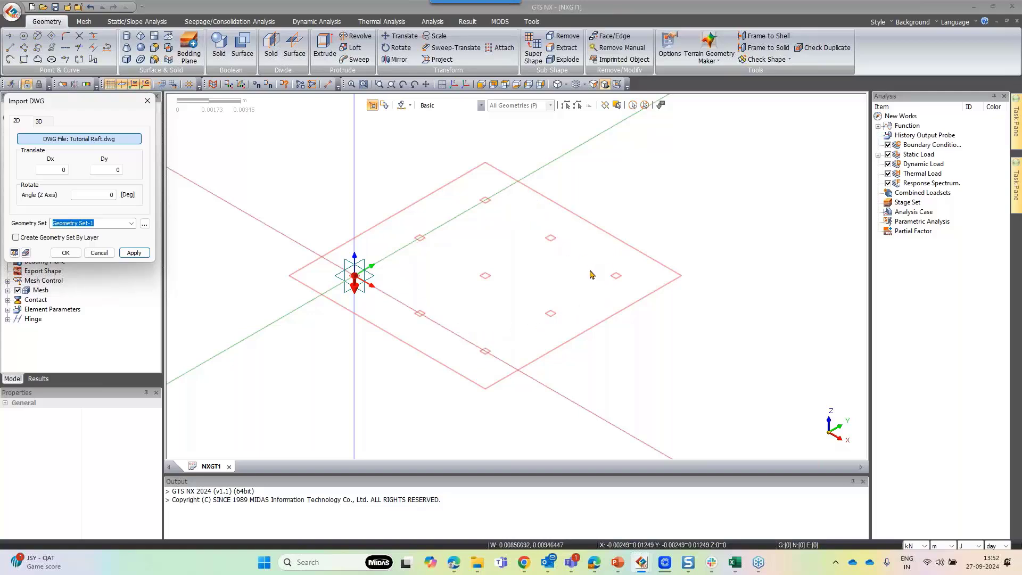
scroll(506, 236, "up", 2)
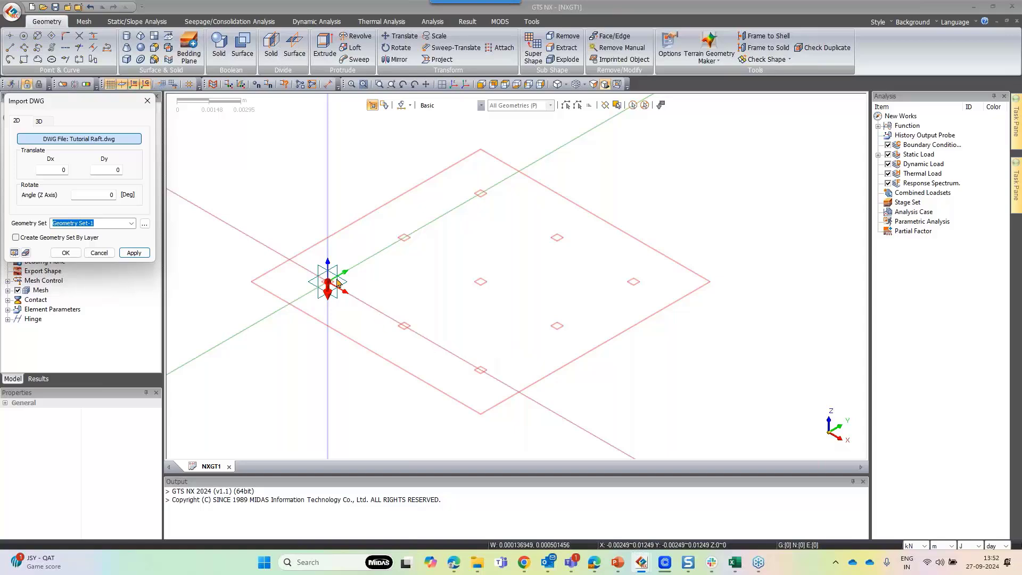
scroll(573, 181, "down", 3)
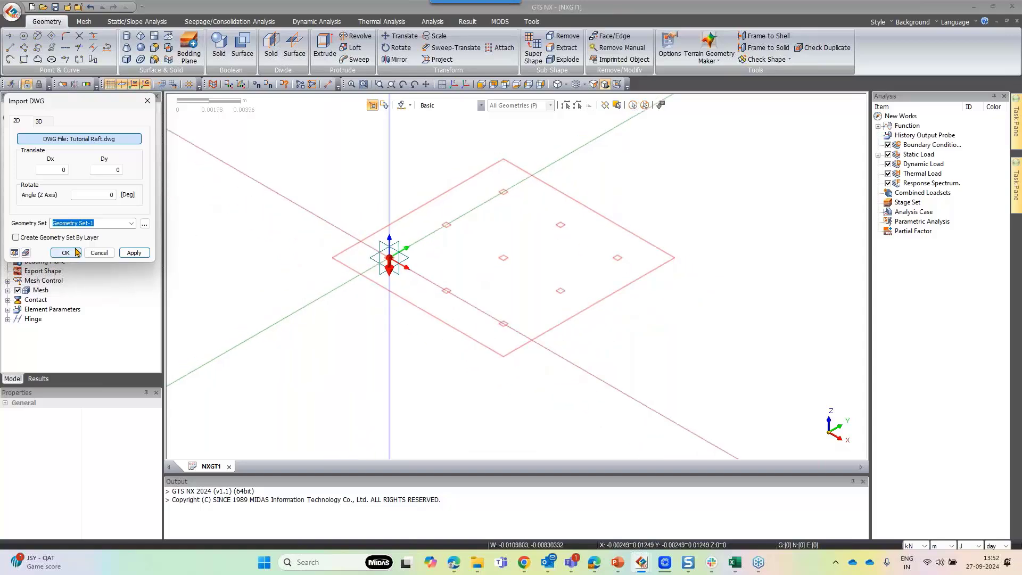
scroll(351, 243, "down", 10)
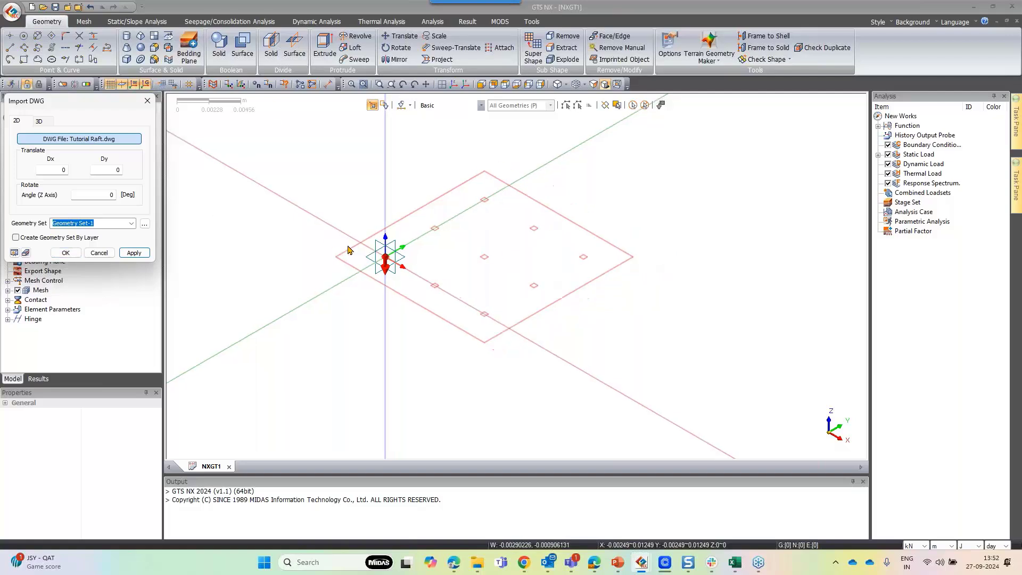
scroll(351, 243, "down", 20)
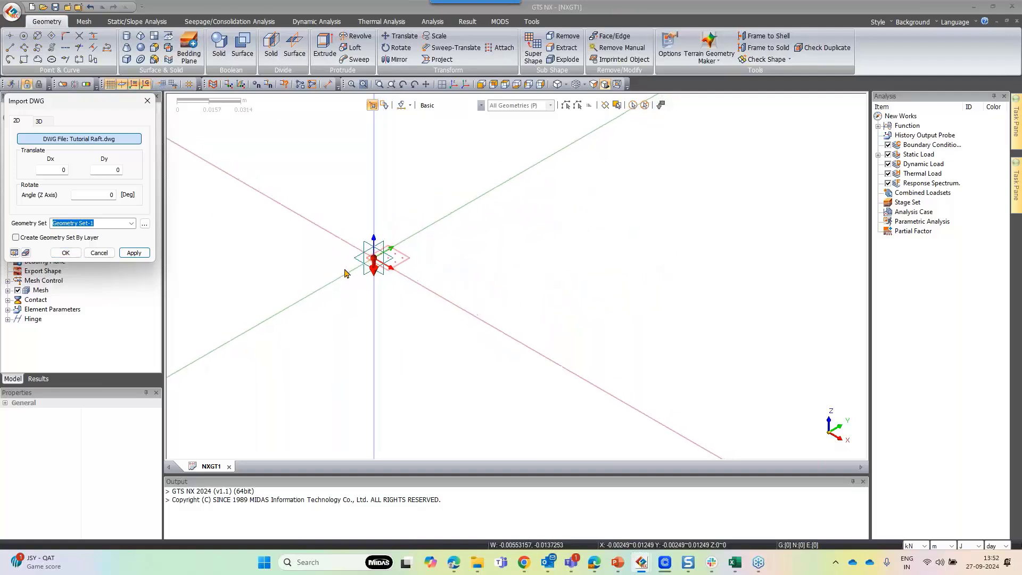
scroll(351, 277, "down", 5)
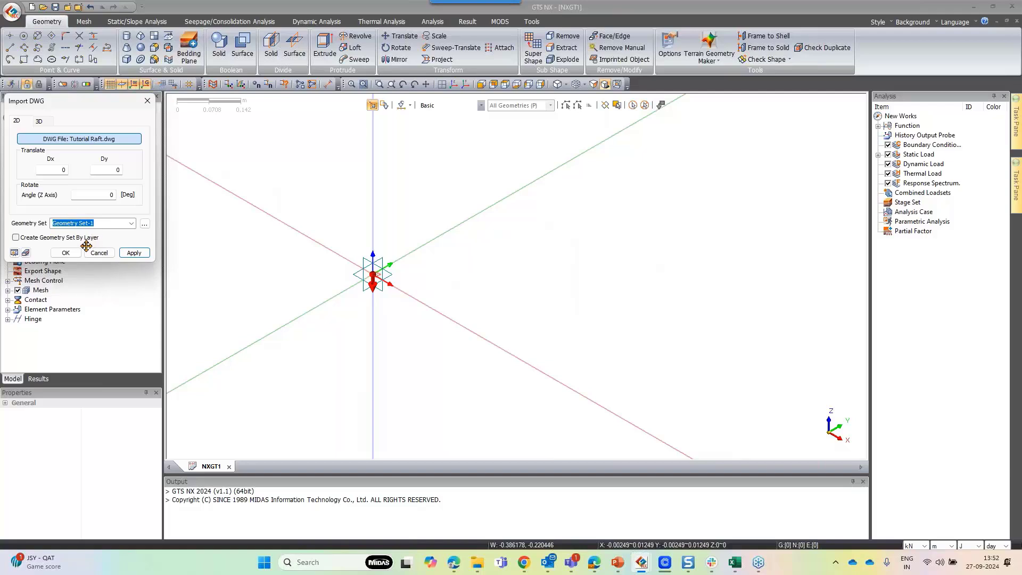
left_click(66, 252)
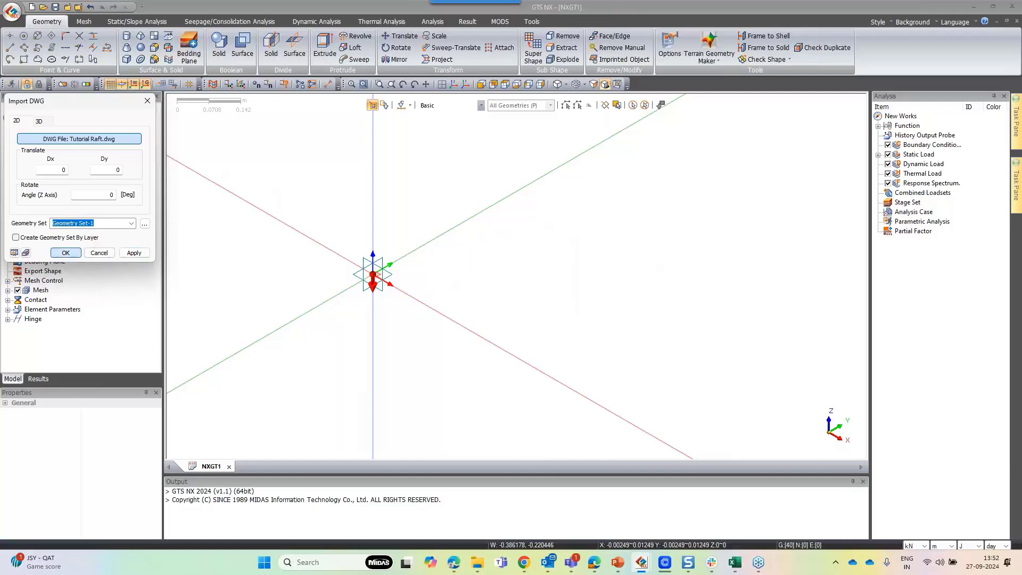
Measure the distance between the raft outline's two top corners
left_click(327, 84)
left_click(359, 119)
left_click(673, 119)
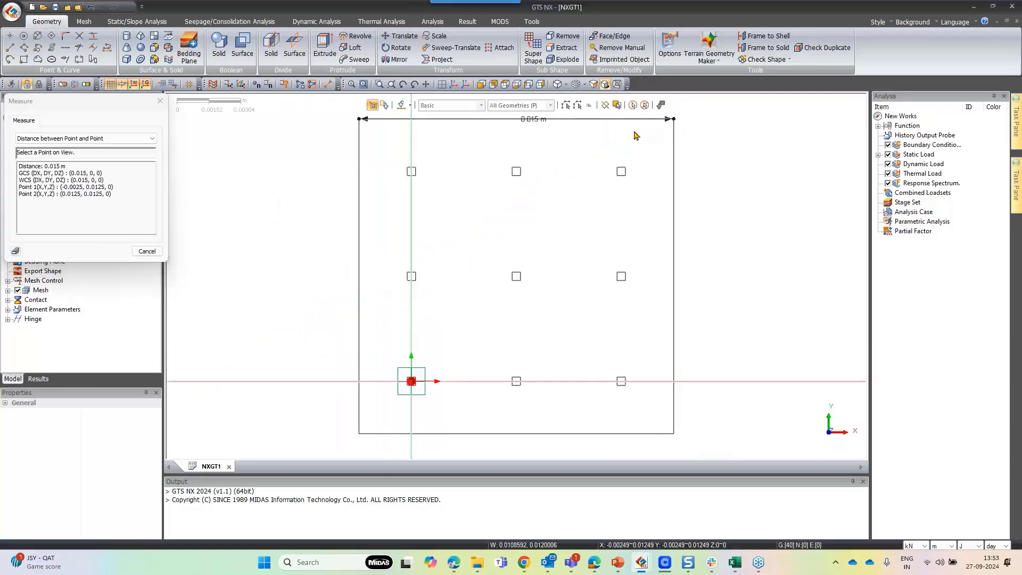
left_click(459, 88)
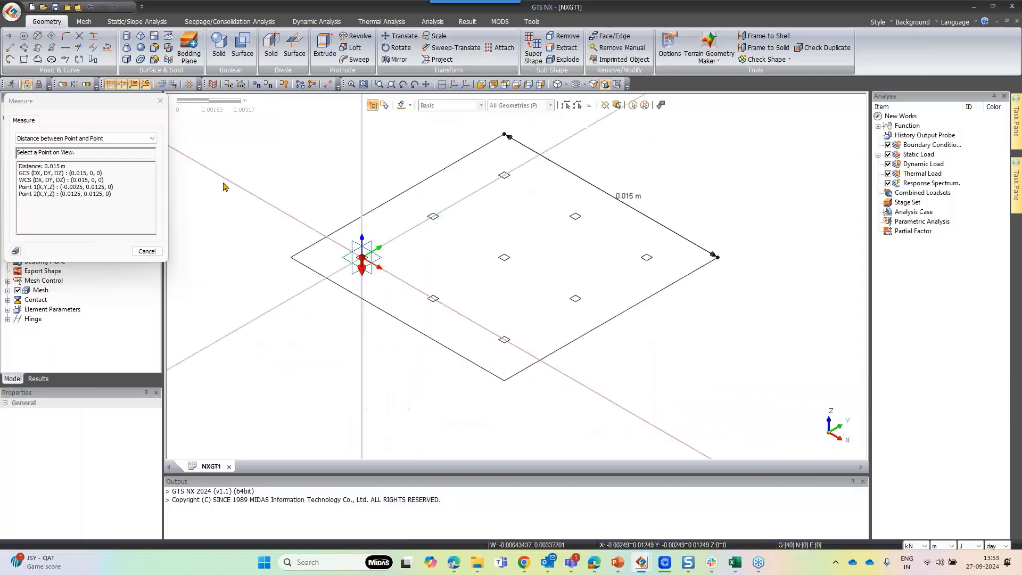
left_click(147, 251)
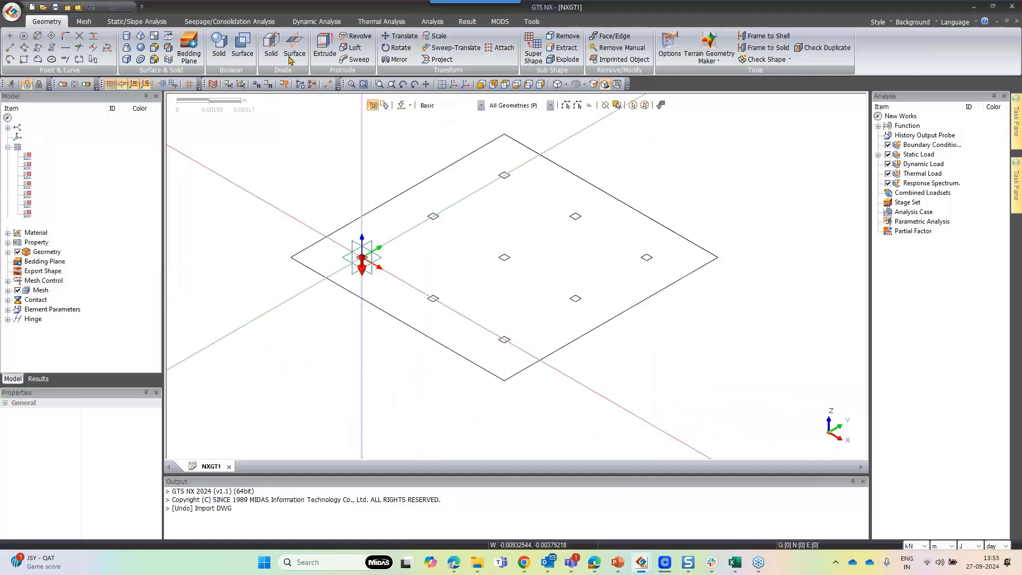
Undo the DWG import and set the geometry import length unit of the model to m in Options
left_click(90, 6)
left_click(670, 48)
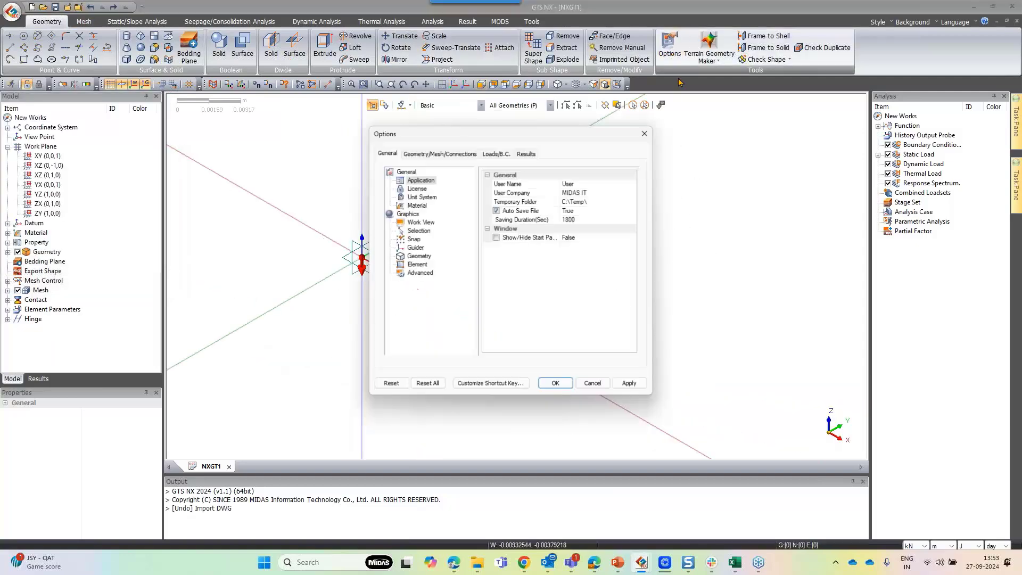
left_click(432, 155)
left_click(416, 188)
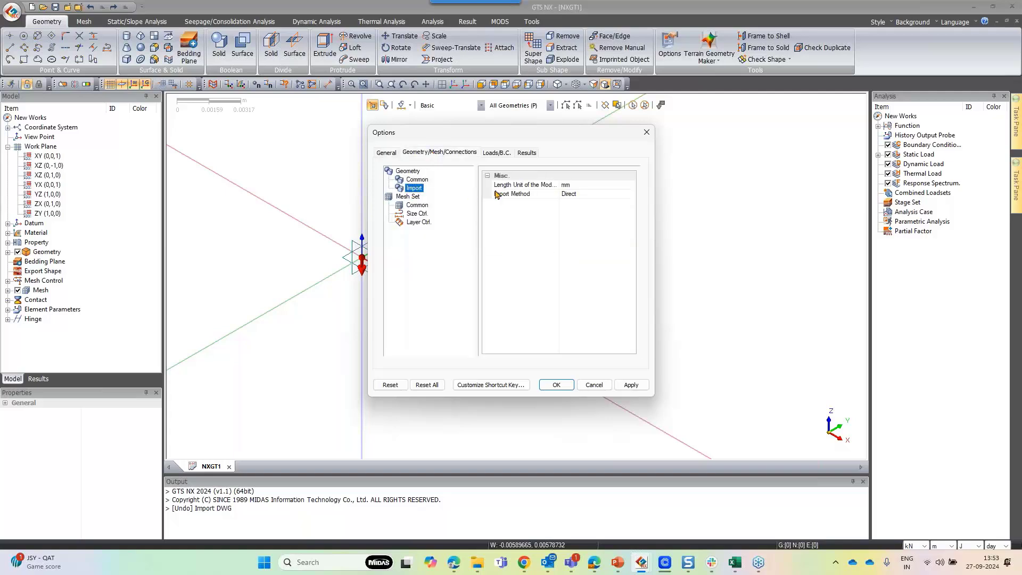
left_click(633, 187)
left_click(630, 185)
left_click(570, 207)
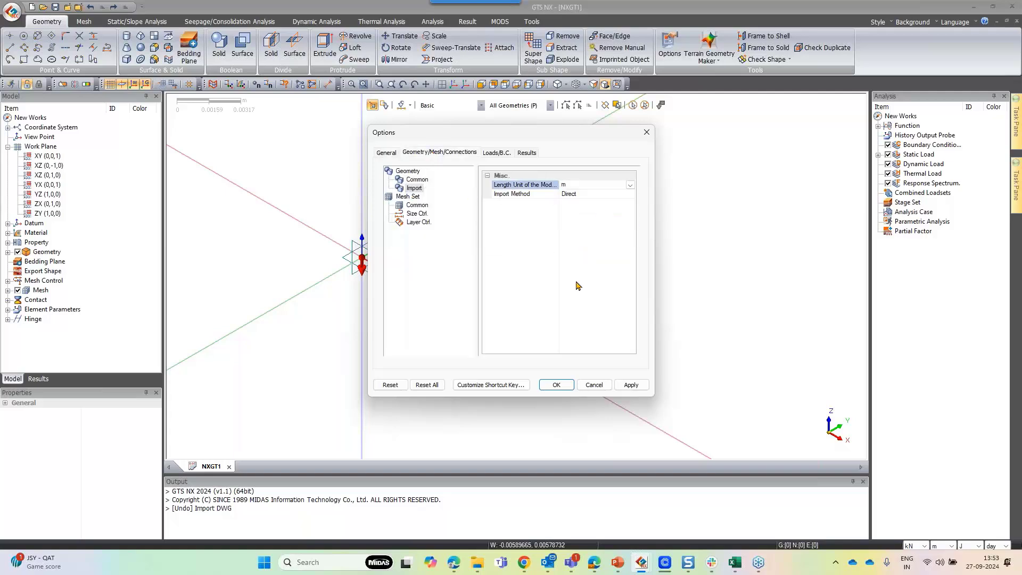
left_click(557, 383)
Re-import Tutorial Raft.dwg as 2D wireframe geometry into Geometry Set-1
left_click(12, 11)
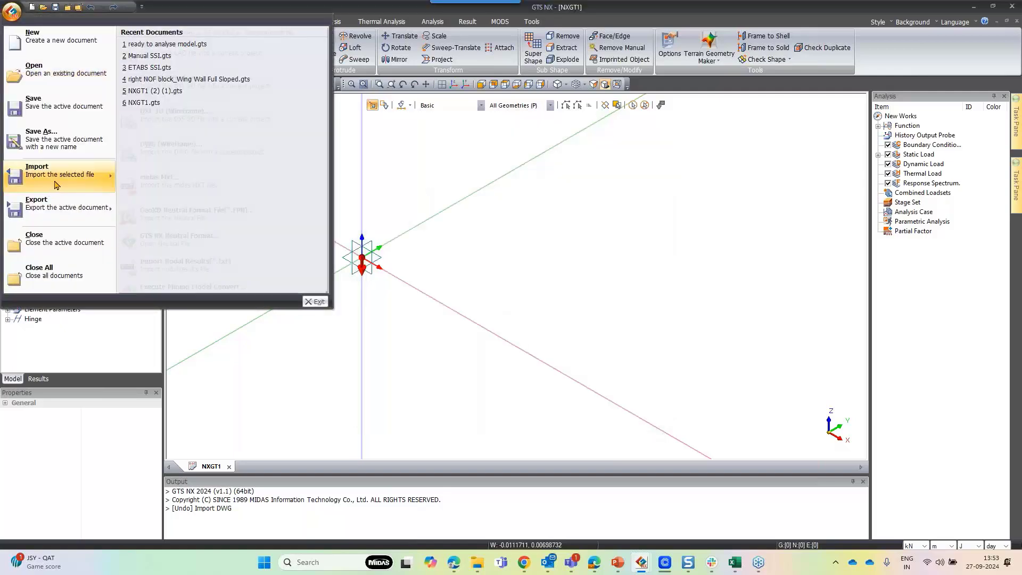
mouse_move(56, 183)
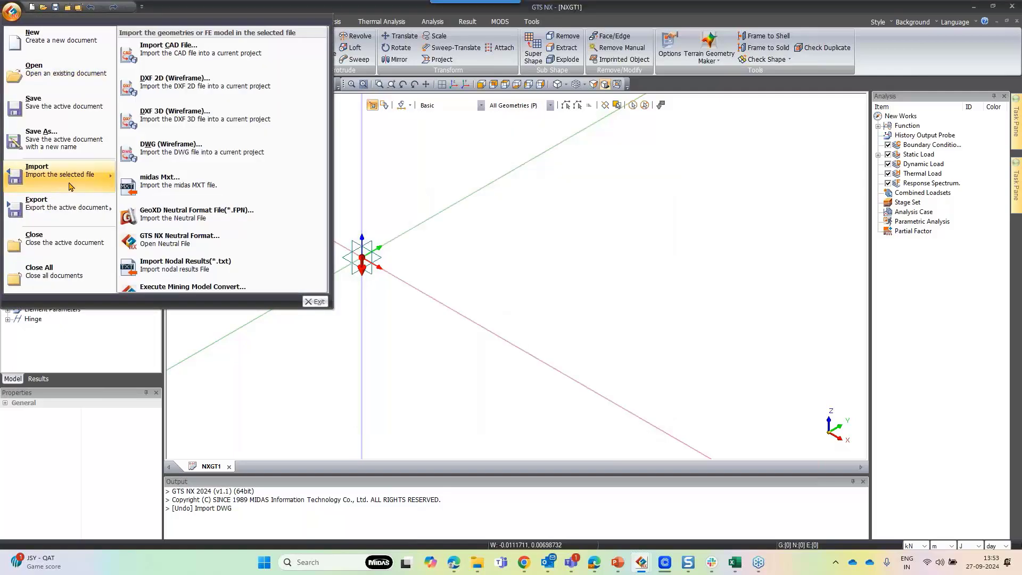
left_click(185, 153)
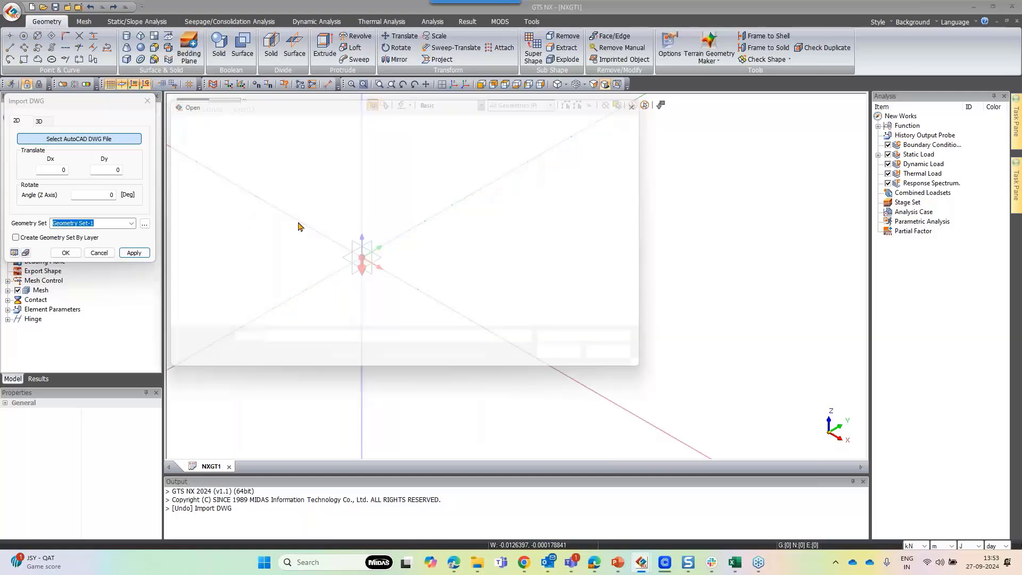
left_click(564, 360)
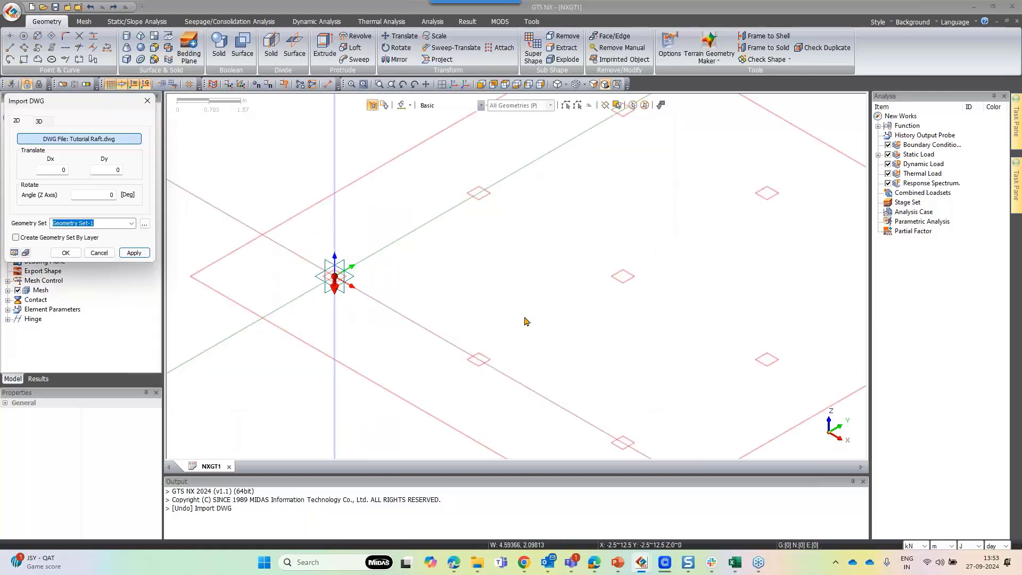
scroll(346, 265, "down", 3)
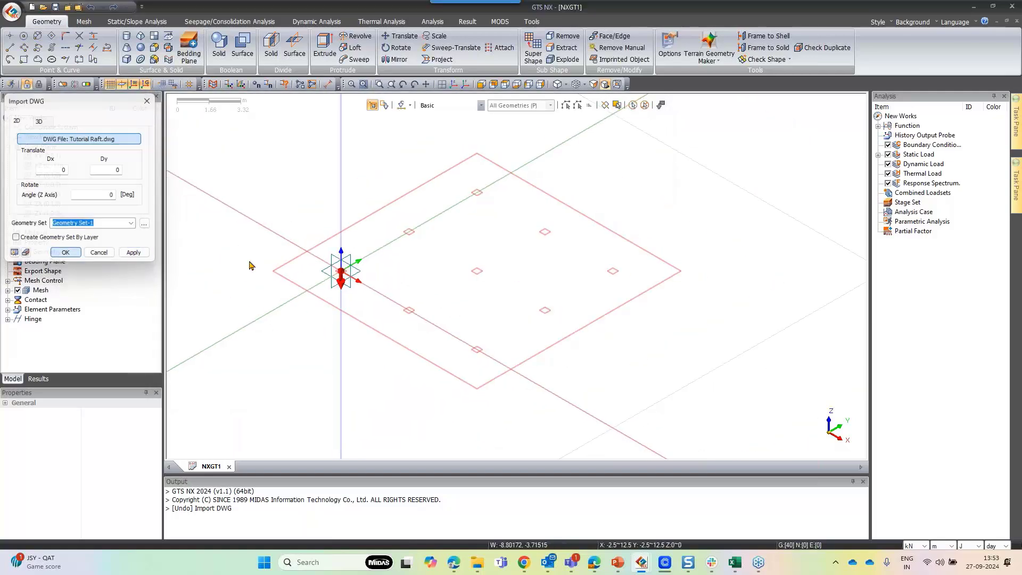
key("Return")
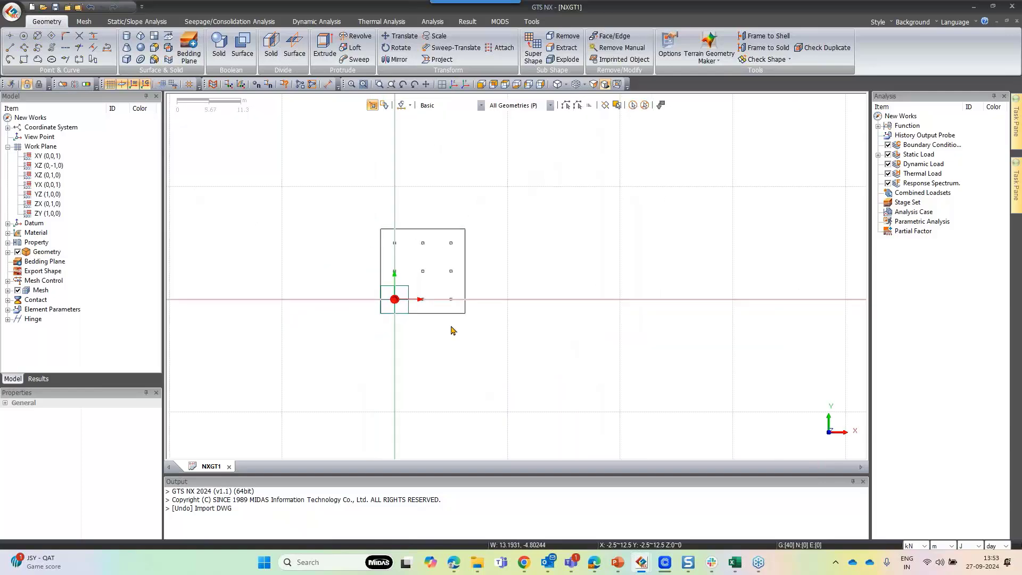
Measure the raft outline's top edge and right edge lengths between corner points
scroll(437, 312, "up", 1)
left_click(328, 86)
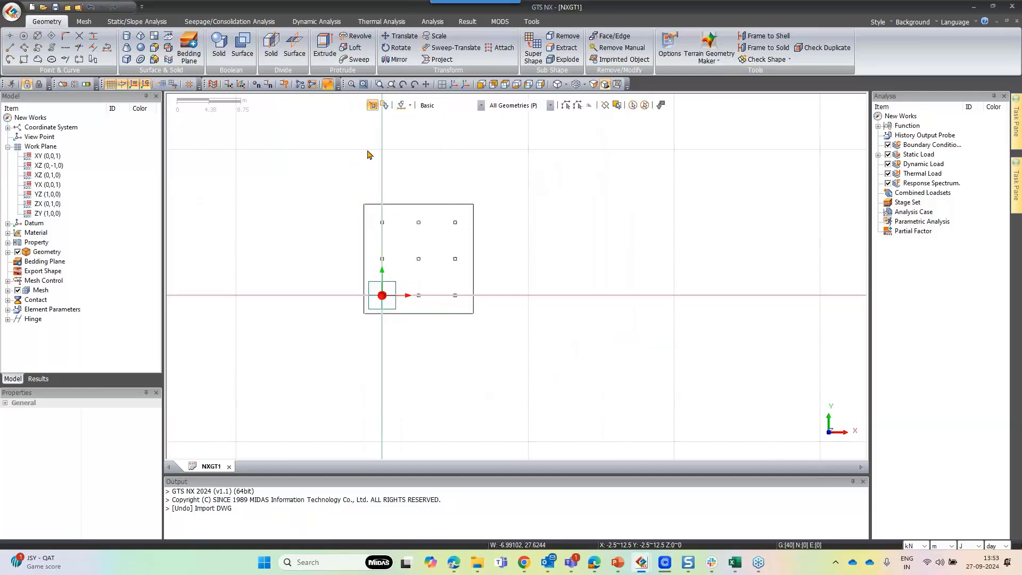
left_click(364, 204)
left_click(473, 204)
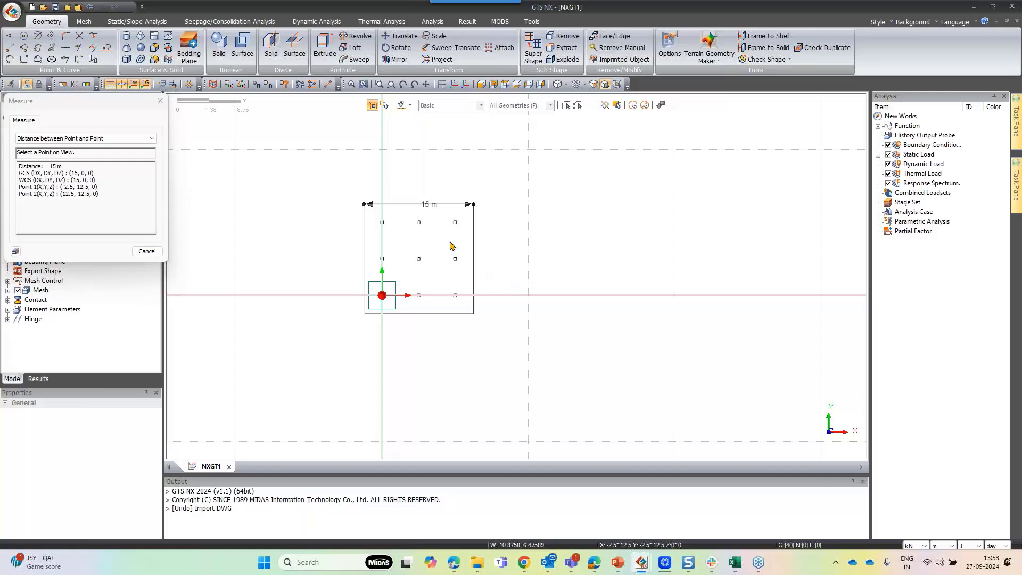
scroll(471, 240, "up", 1)
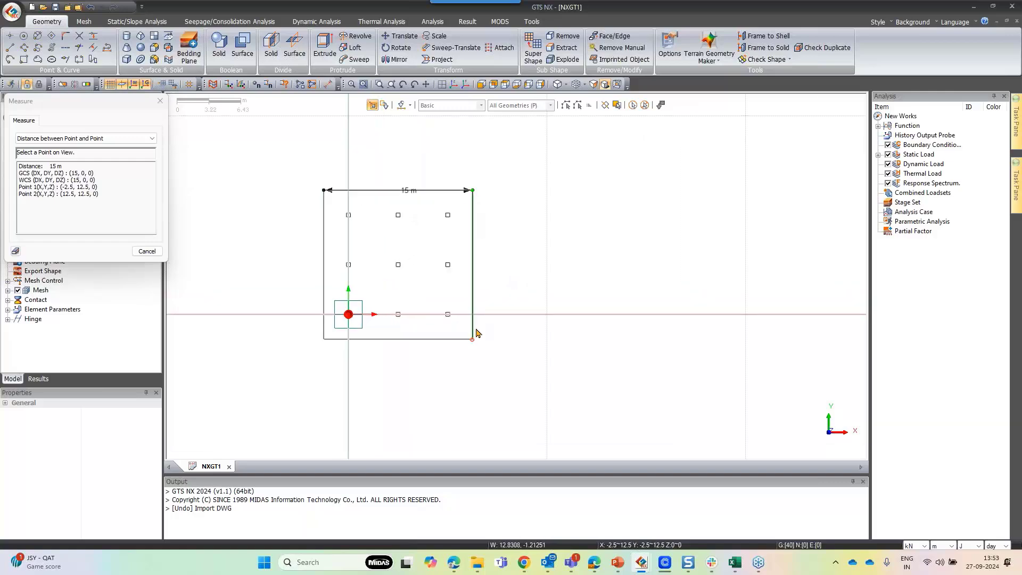
left_click(477, 332)
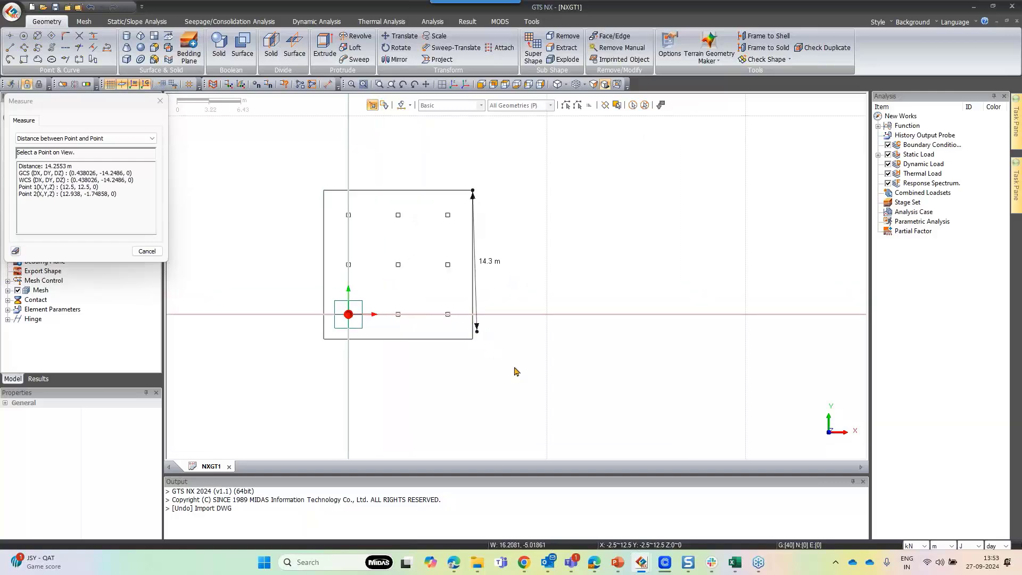
left_click(472, 190)
left_click(453, 85)
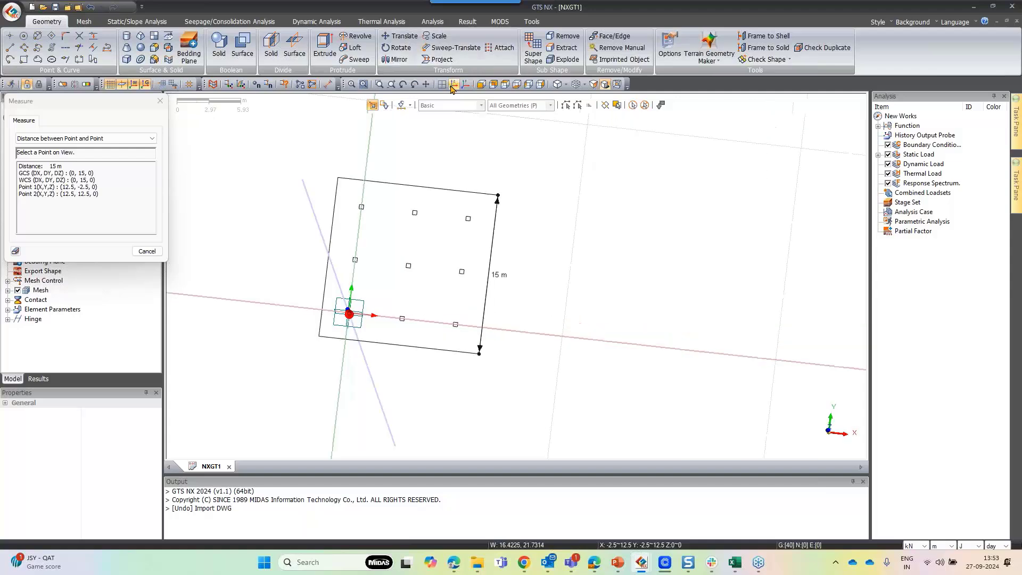
Close the measurement and extrude the raft outline's four edges as a solid with length -2 m along the vertical axis
scroll(495, 183, "down", 1)
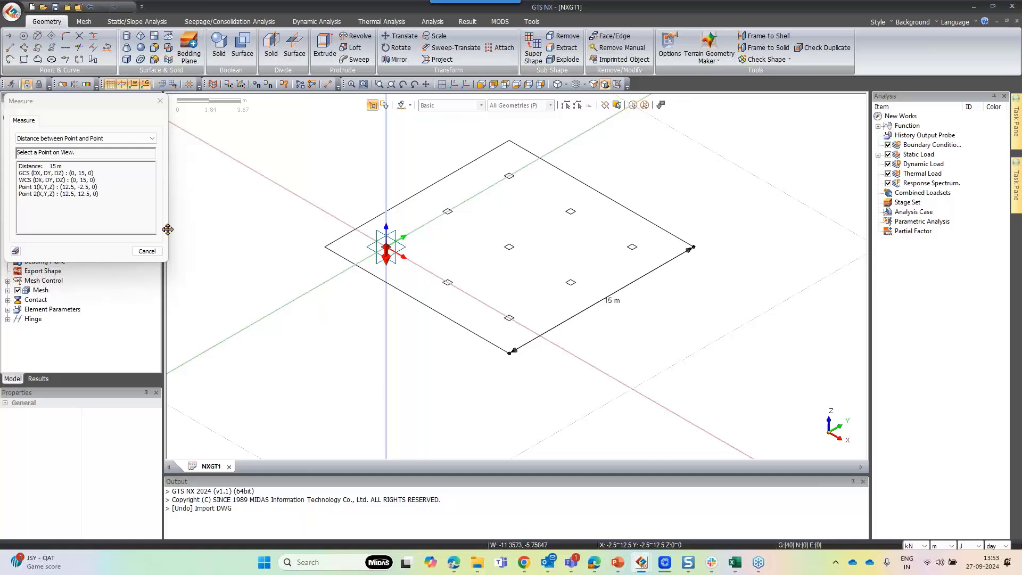
left_click(147, 251)
scroll(320, 213, "down", 2)
left_click(323, 51)
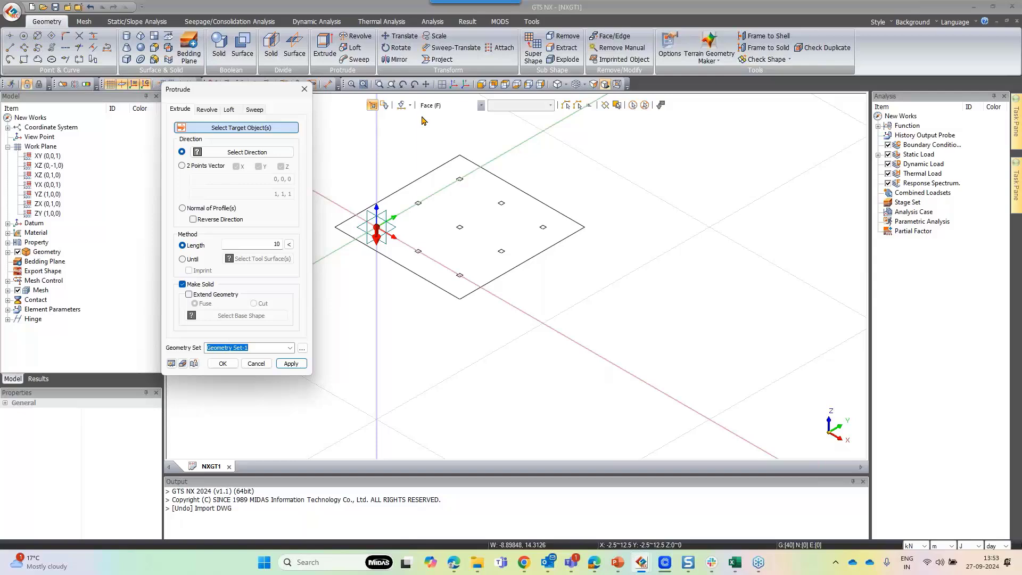
left_click(473, 106)
left_click(449, 134)
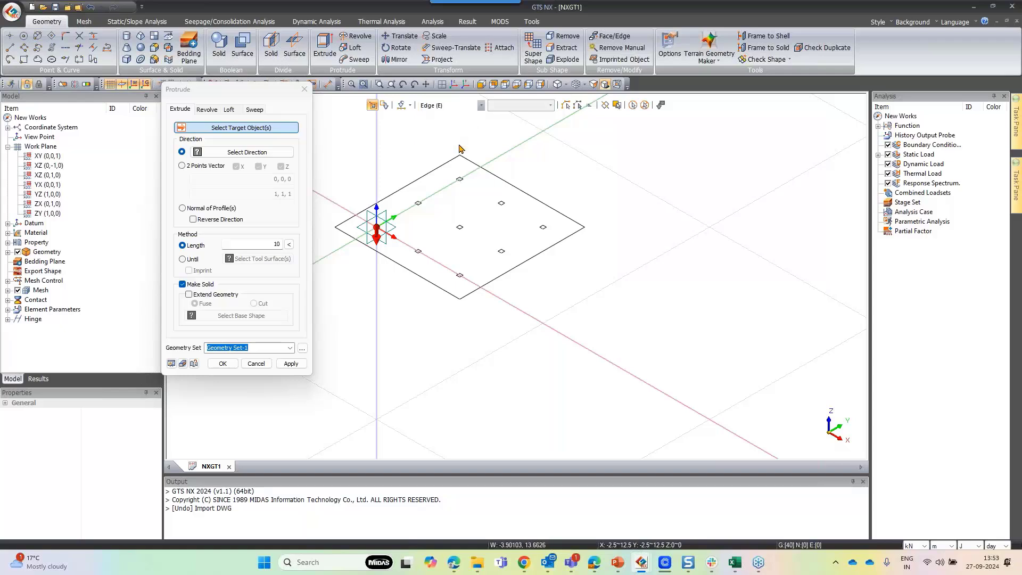
left_click(458, 157)
left_click(505, 182)
left_click(516, 266)
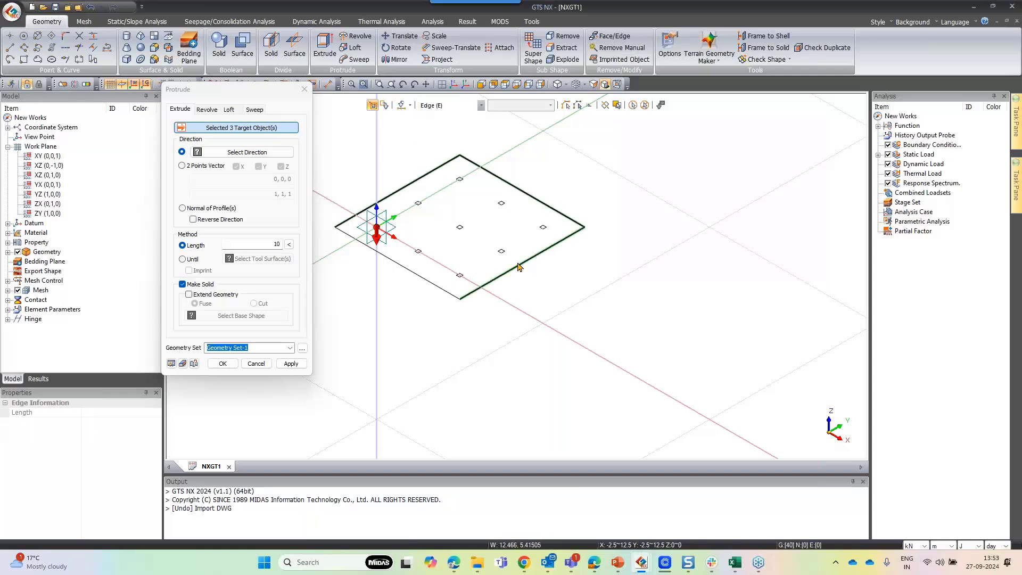
left_click(419, 284)
left_click(247, 151)
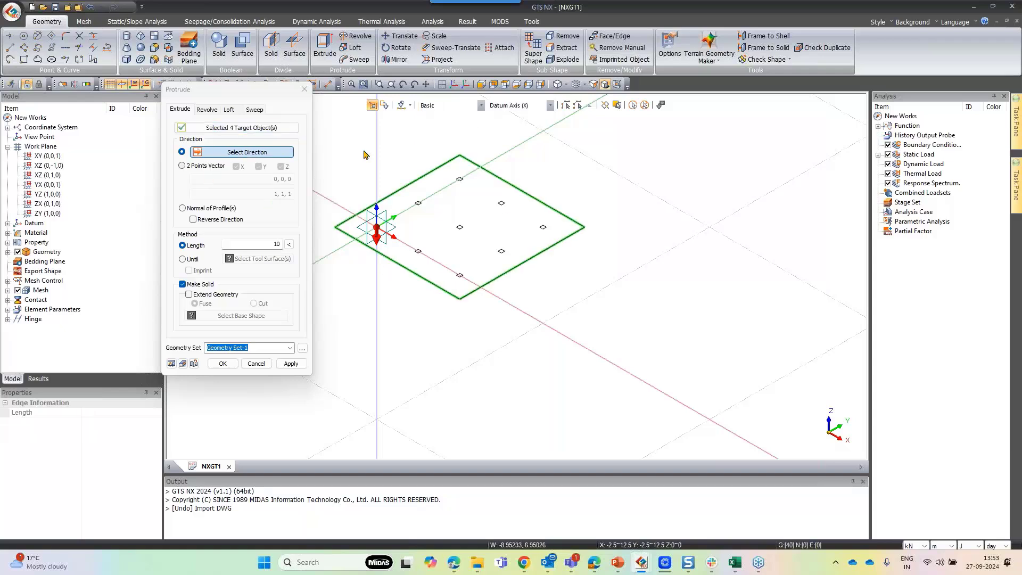
left_click(376, 153)
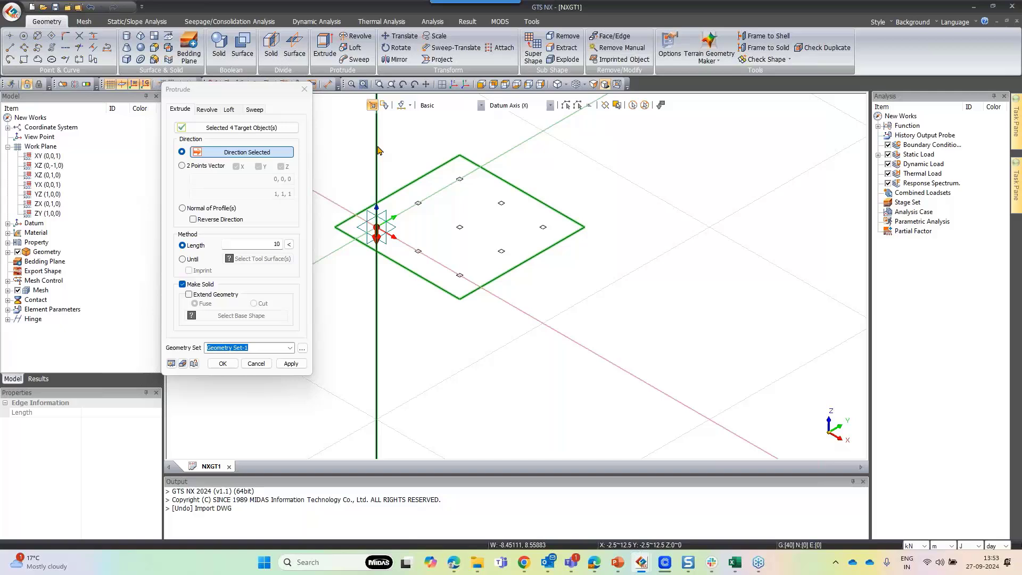
double_click(271, 244)
key("BackSpace")
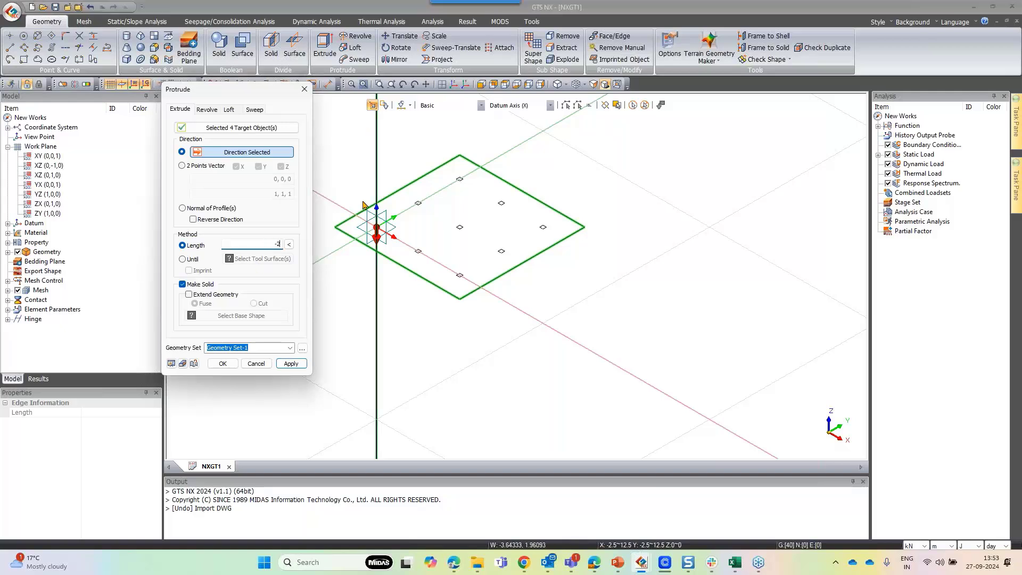
left_click(291, 363)
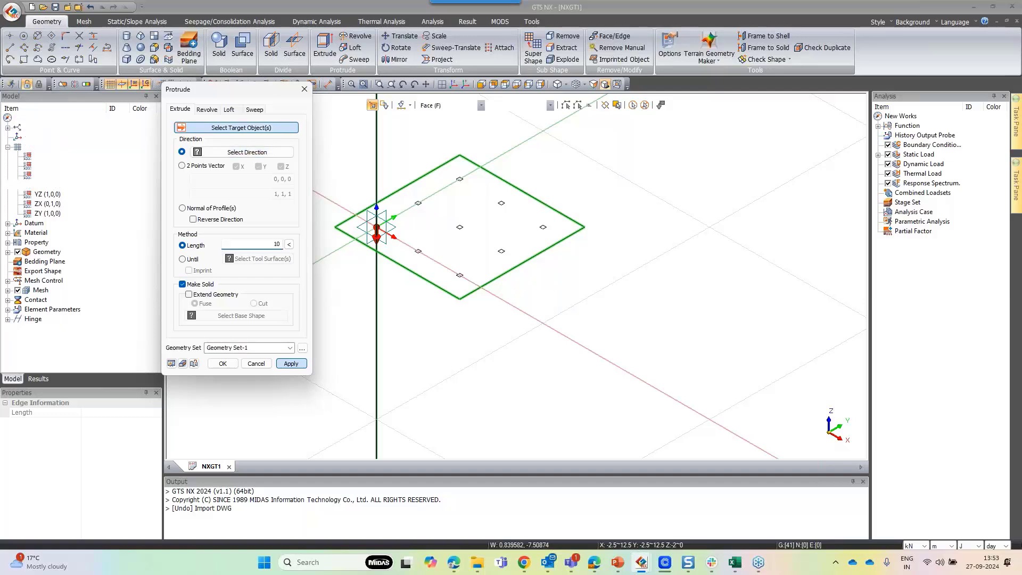
Draw a 160 m by 160 m rectangle centred on the raft, from corner -80, 80 in top view
scroll(559, 361, "down", 3)
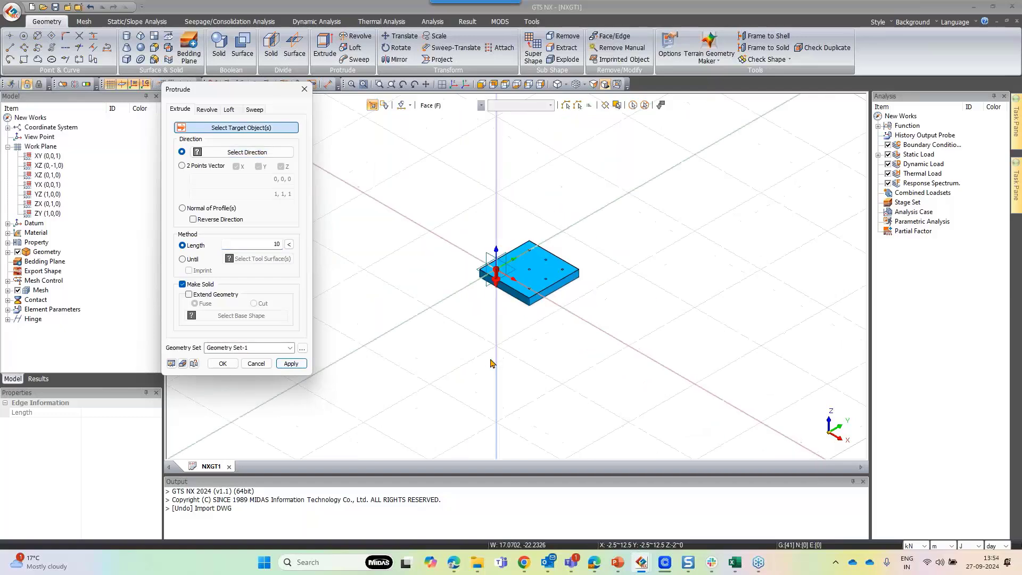
middle_click_drag(490, 359, 554, 367)
left_click(504, 86)
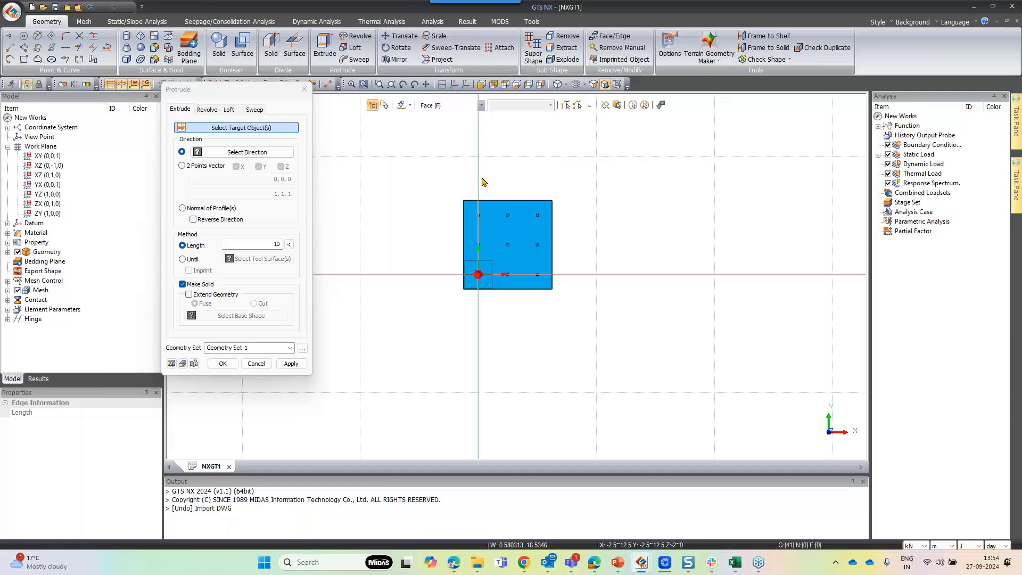
scroll(604, 377, "down", 1)
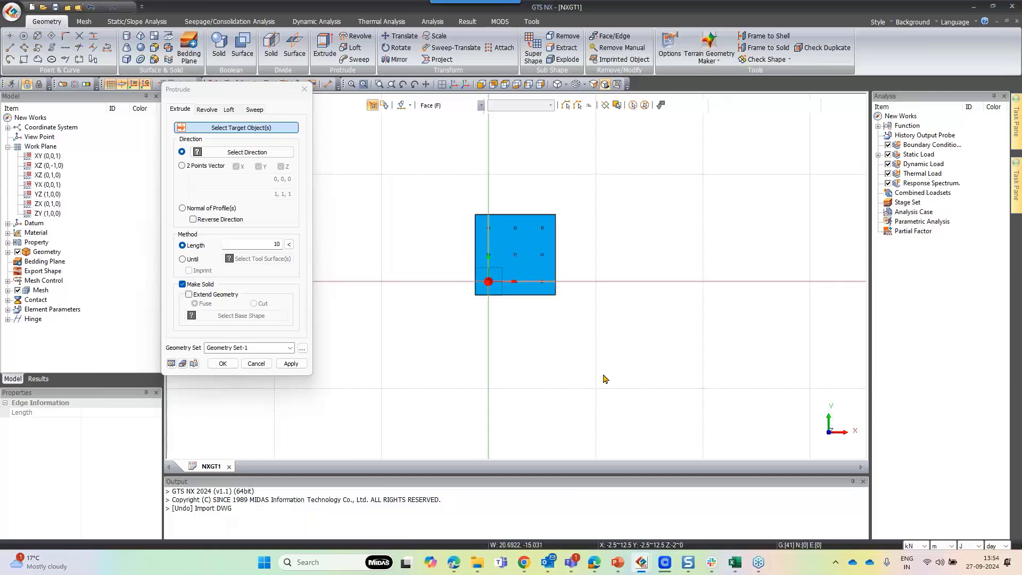
scroll(605, 377, "down", 1)
scroll(464, 296, "down", 1)
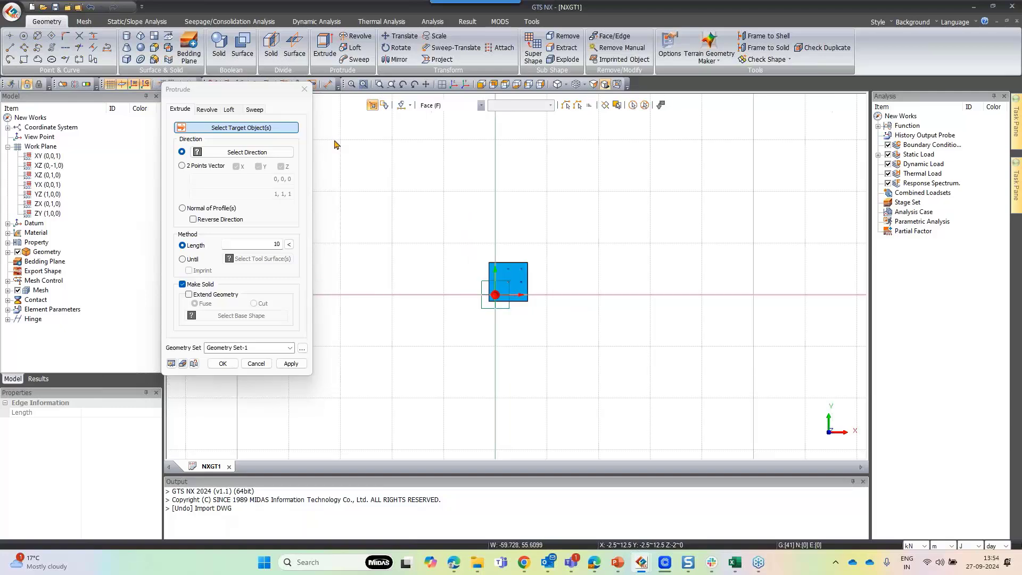
left_click(309, 94)
scroll(361, 238, "down", 2)
scroll(624, 374, "up", 1)
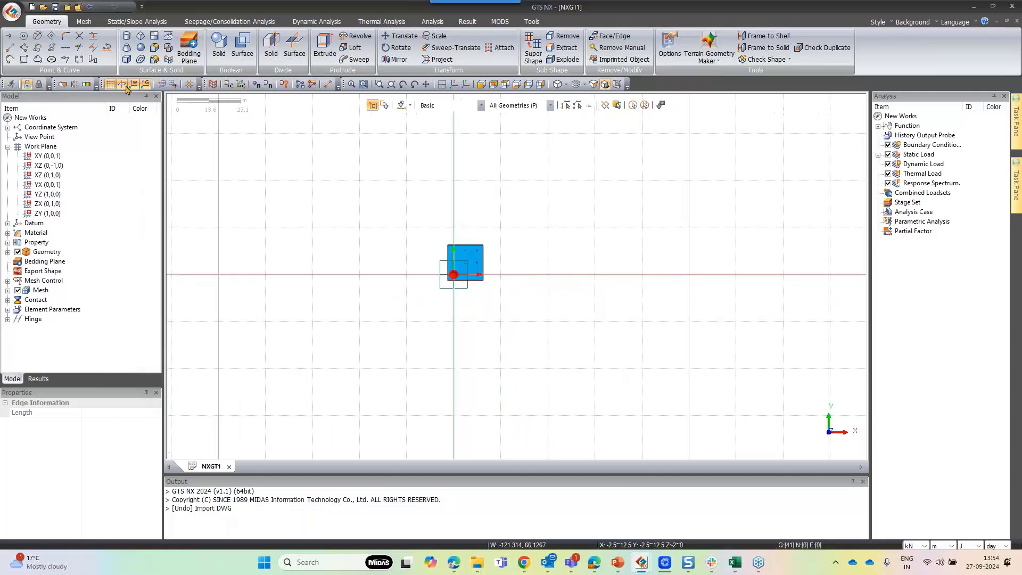
left_click(24, 59)
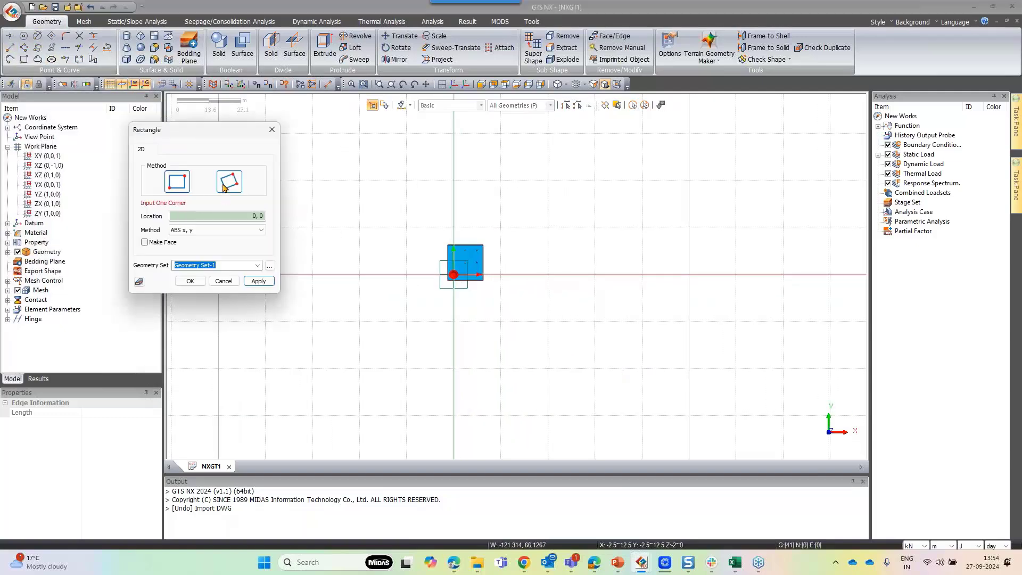
scroll(551, 299, "down", 1)
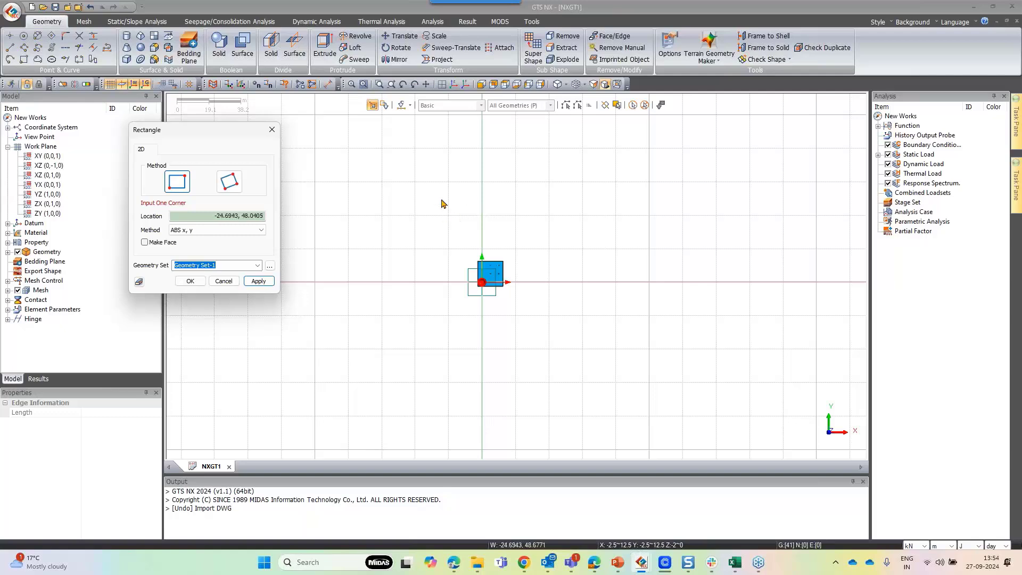
scroll(449, 244, "down", 1)
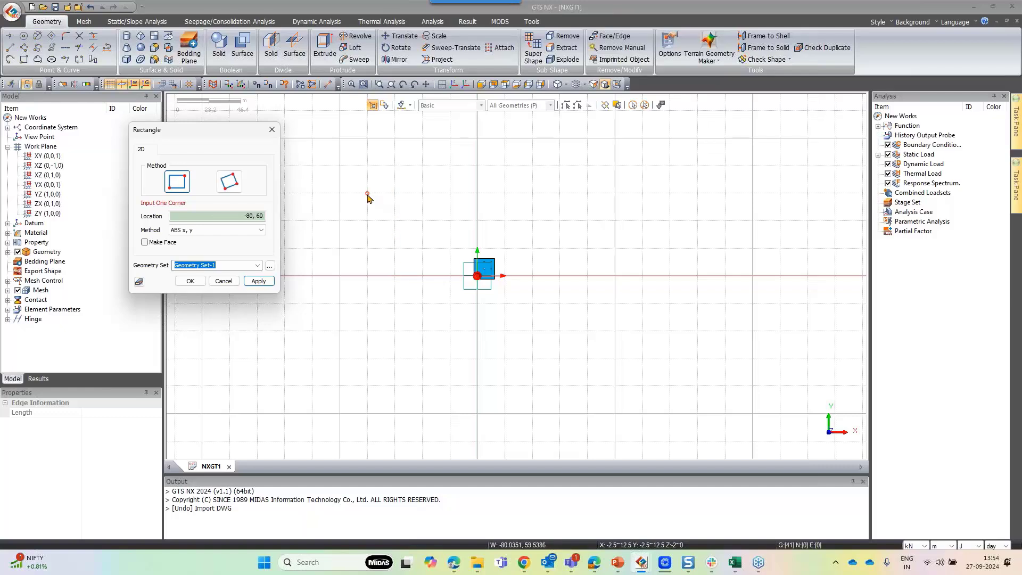
left_click(368, 166)
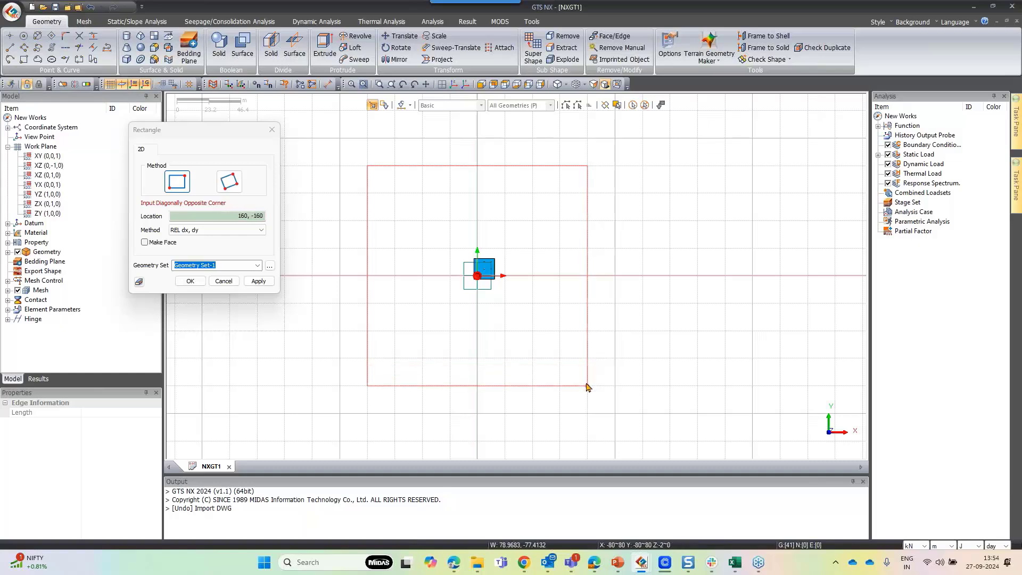
left_click(588, 387)
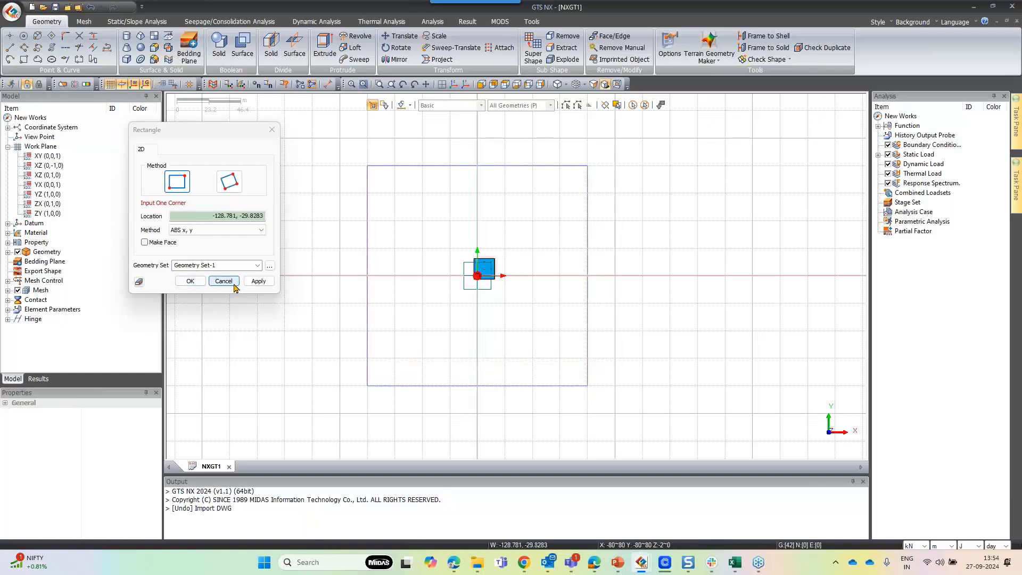
left_click(223, 281)
Extrude the 160 m rectangle as a solid soil block with length -80 m along the vertical axis
key("ctrl+i")
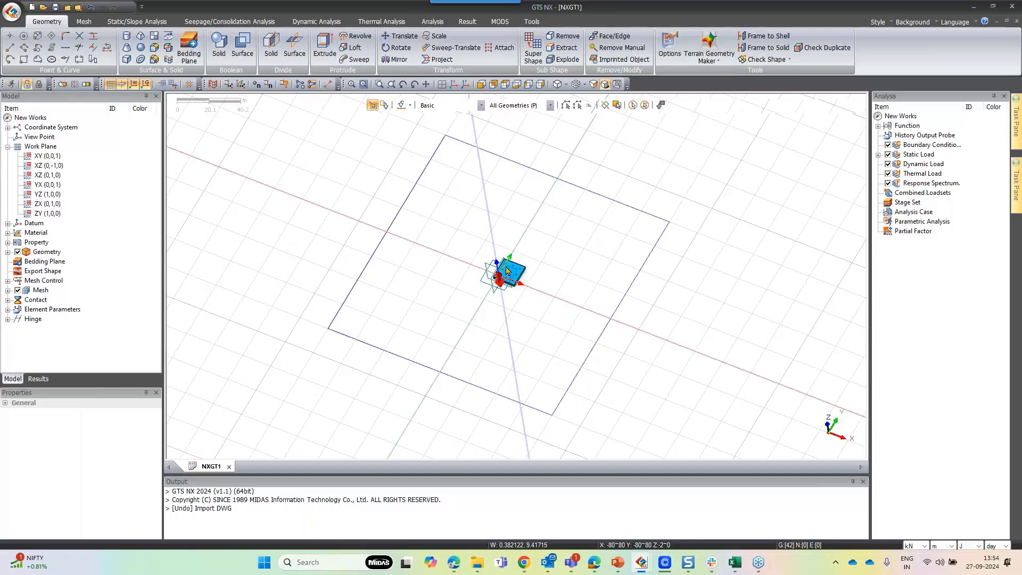
left_click(326, 53)
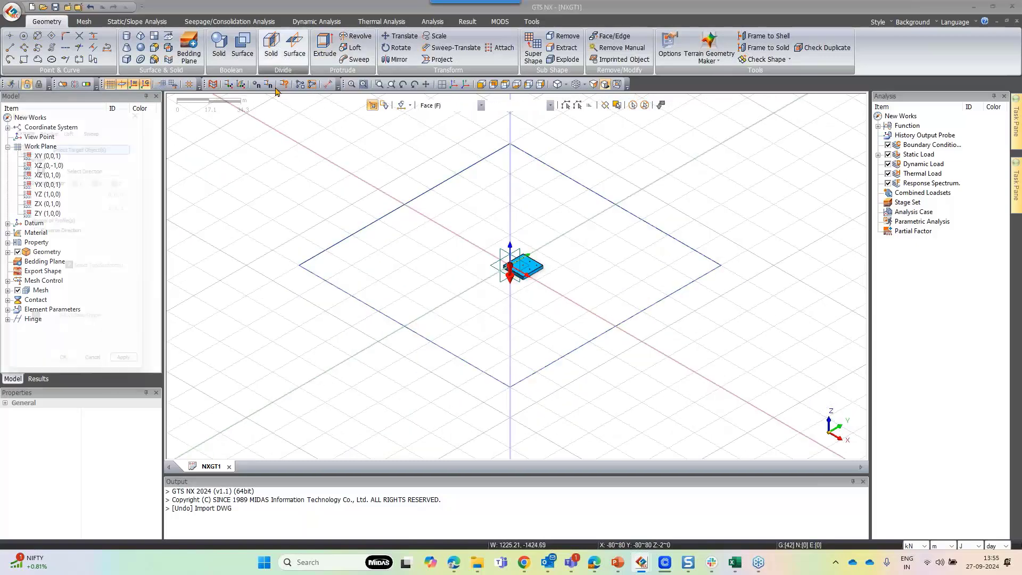
left_click_drag(80, 103, 242, 103)
left_click(480, 105)
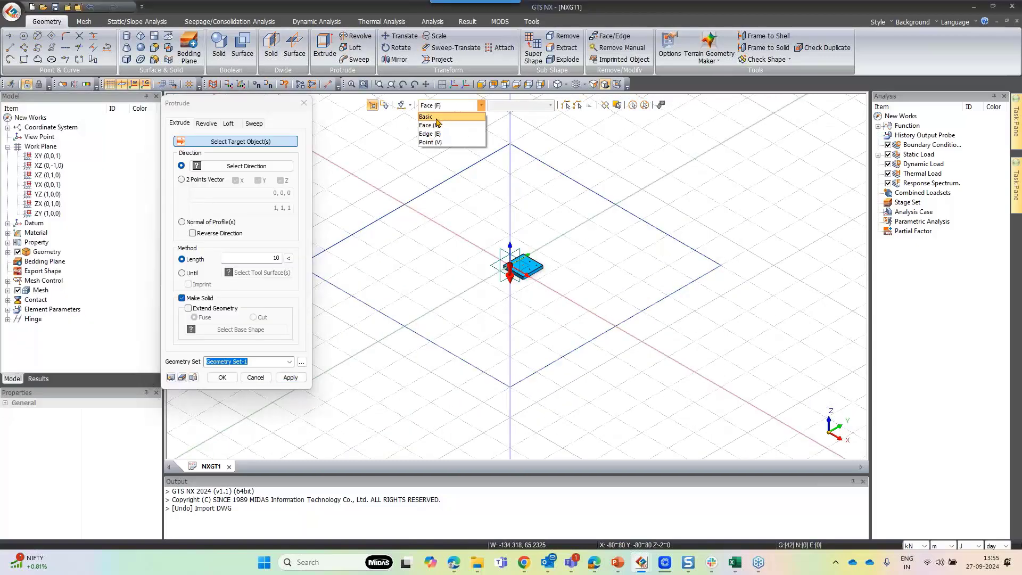
left_click(448, 133)
left_click(456, 176)
scroll(456, 175, "down", 3)
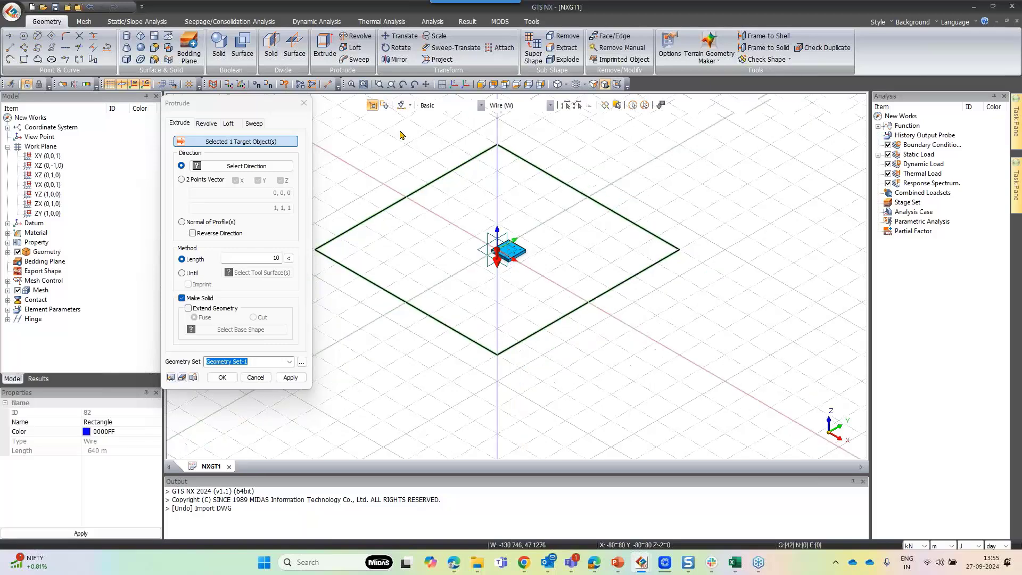
scroll(404, 151, "down", 1)
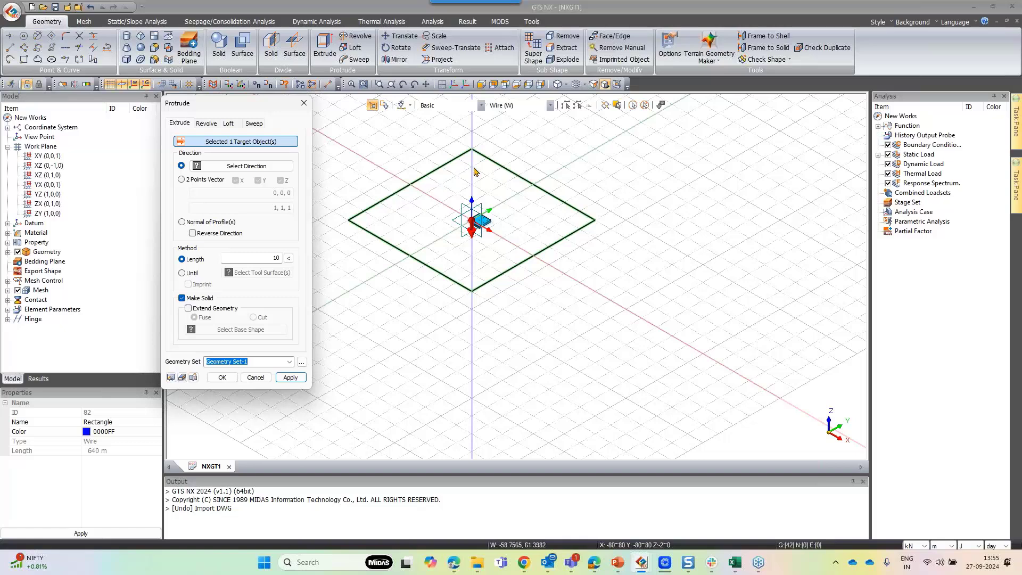
left_click(222, 167)
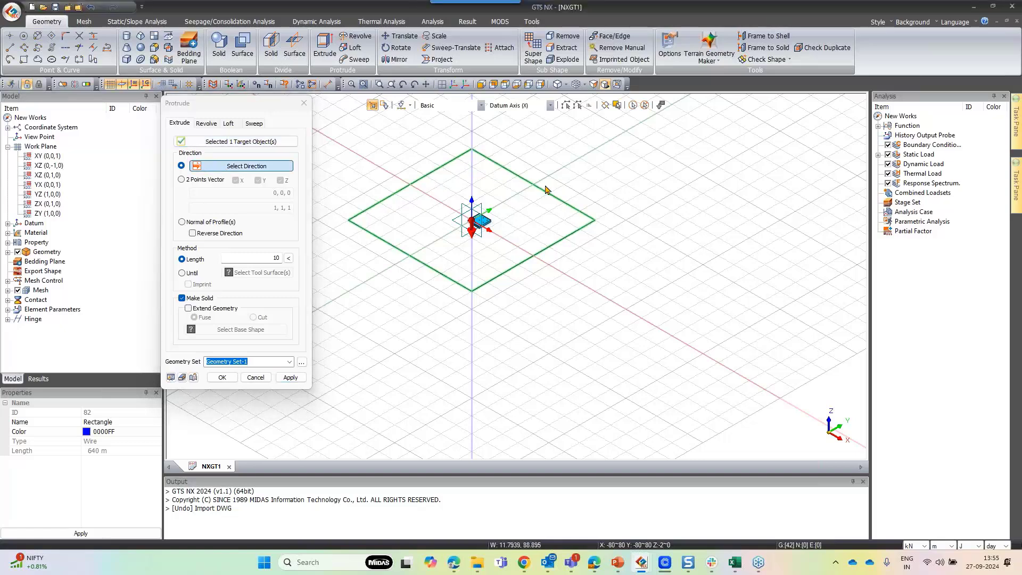
left_click(473, 180)
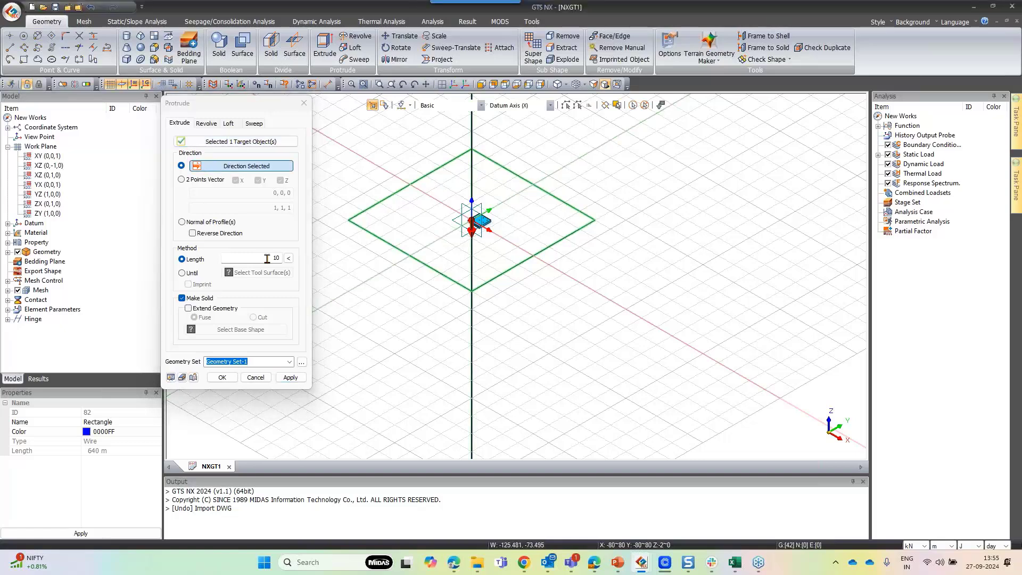
double_click(267, 258)
type("-8")
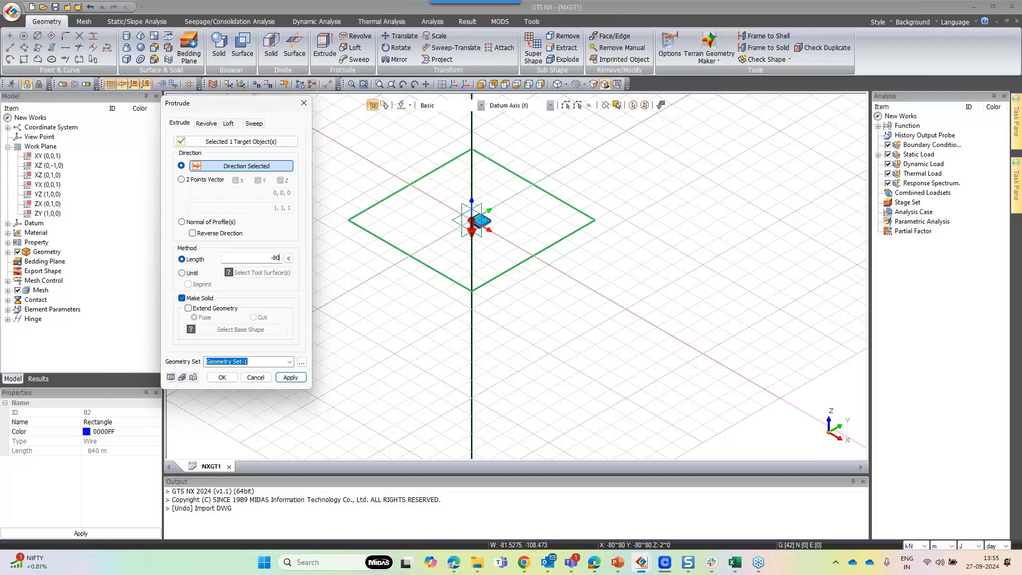
left_click_drag(258, 102, 282, 65)
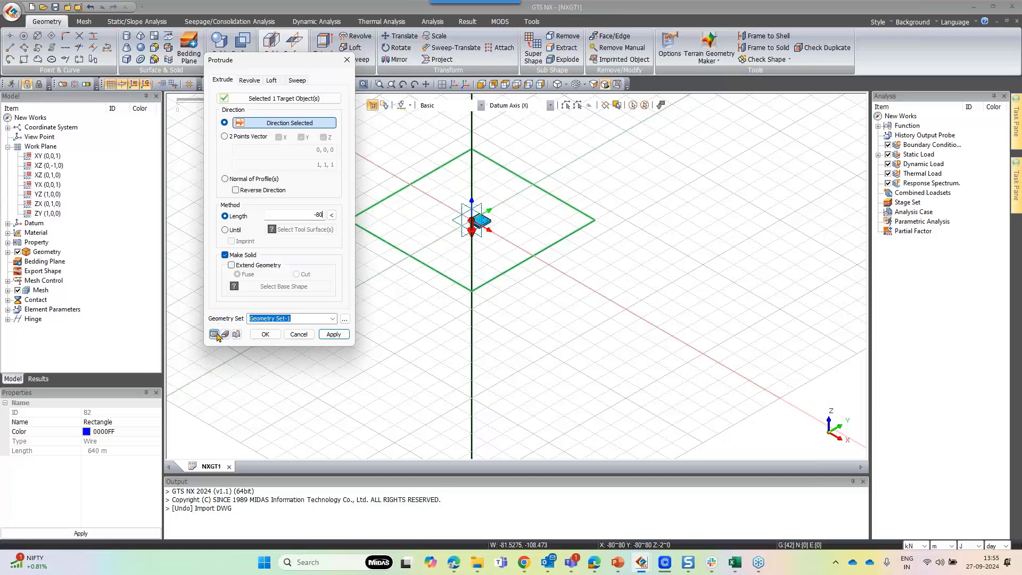
left_click(236, 334)
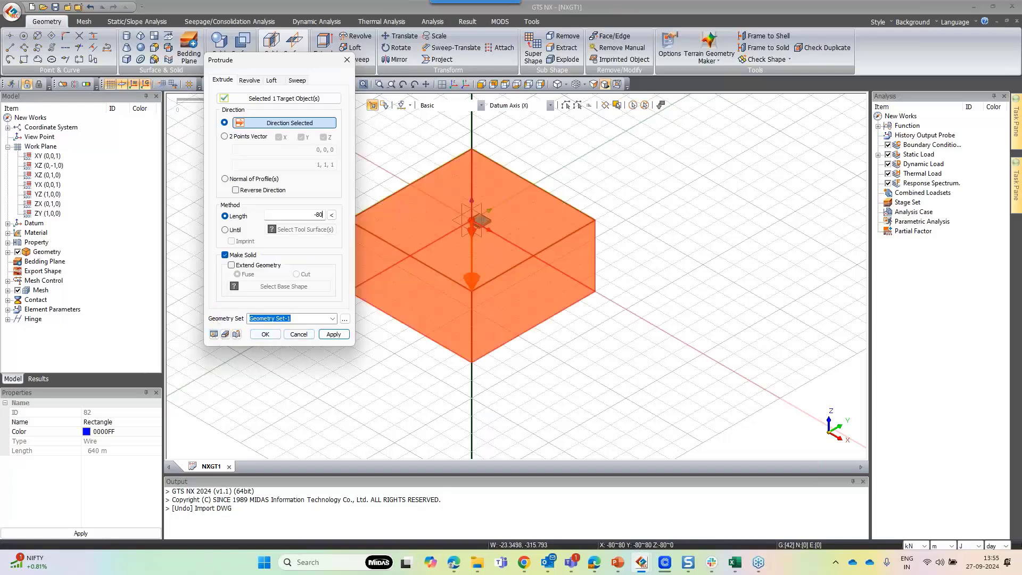
left_click(272, 336)
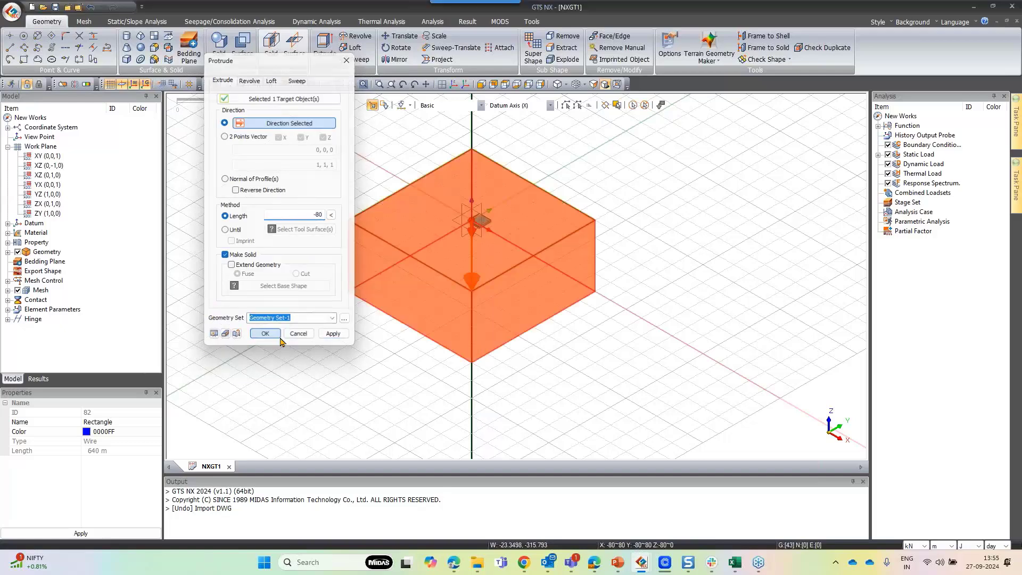
Inspect the pile squares inside the raft outline from top view by box-selecting them
scroll(514, 322, "up", 3)
middle_click_drag(515, 323, 430, 341)
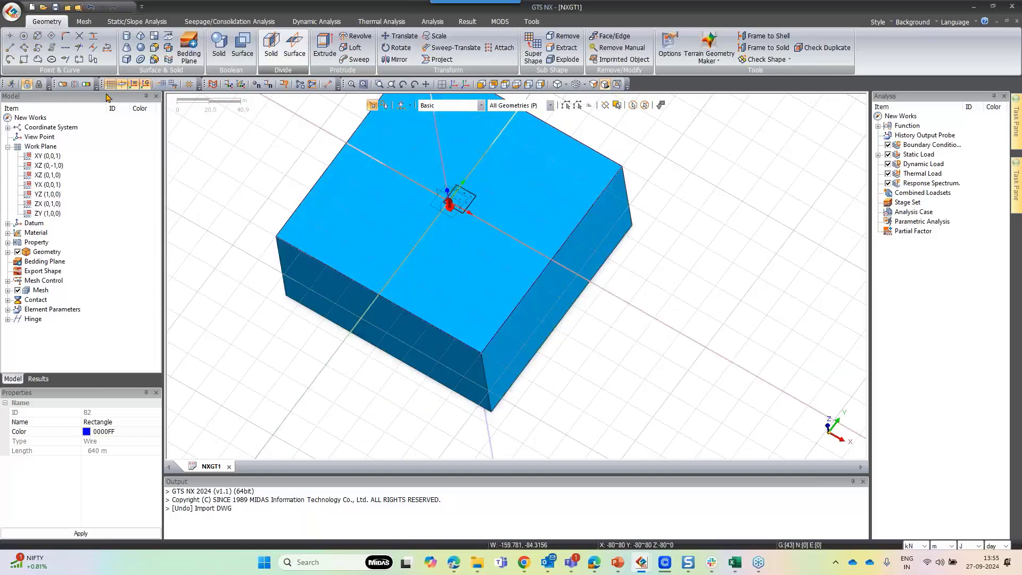
left_click(109, 84)
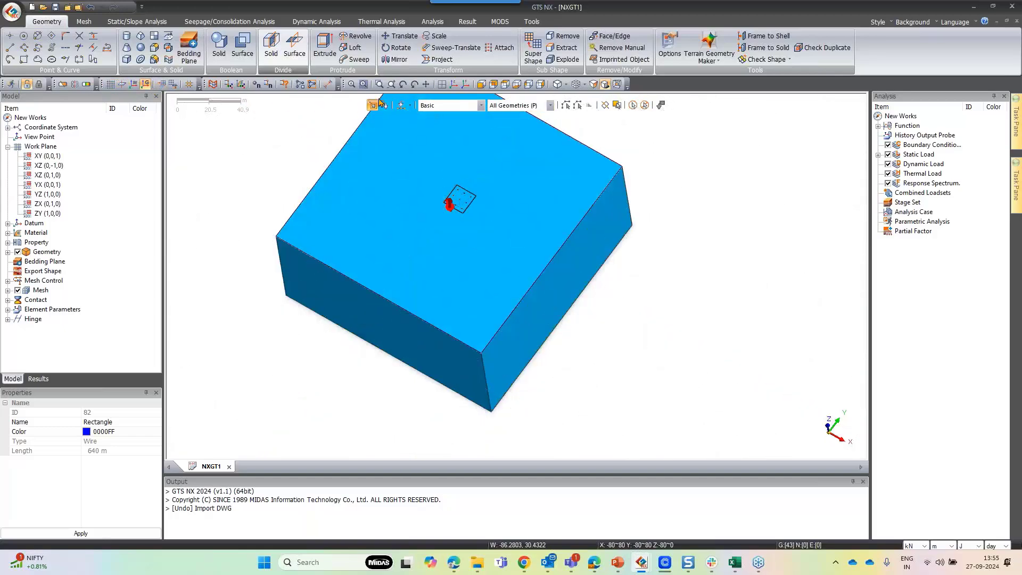
left_click(504, 84)
scroll(586, 271, "up", 5)
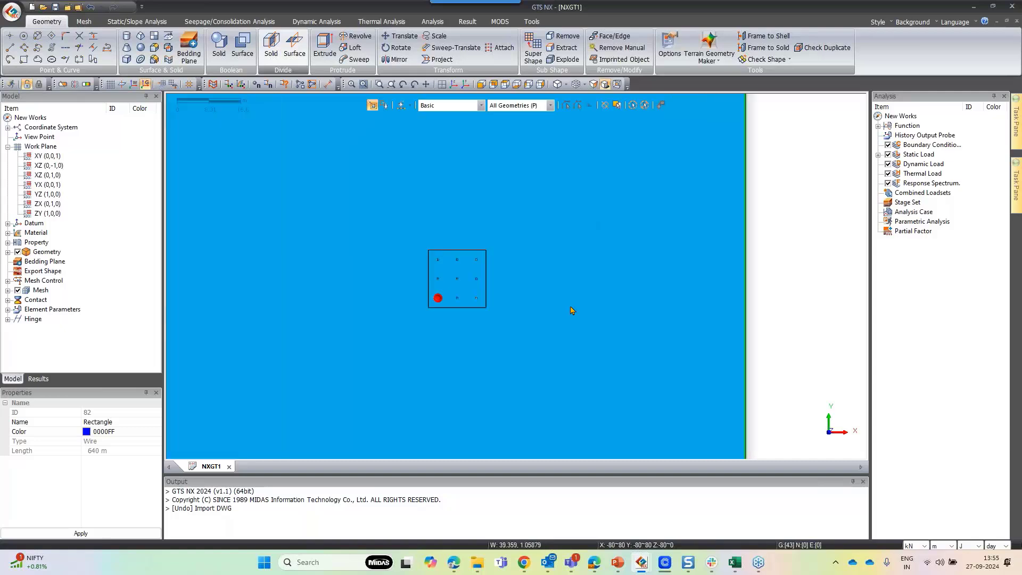
scroll(378, 247, "up", 5)
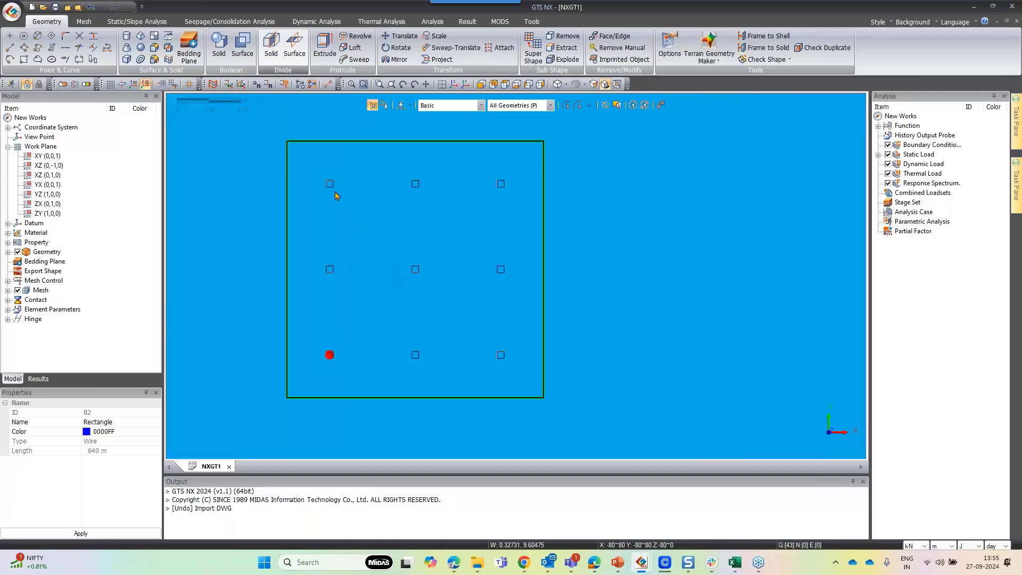
left_click_drag(325, 180, 365, 199)
left_click_drag(405, 173, 454, 231)
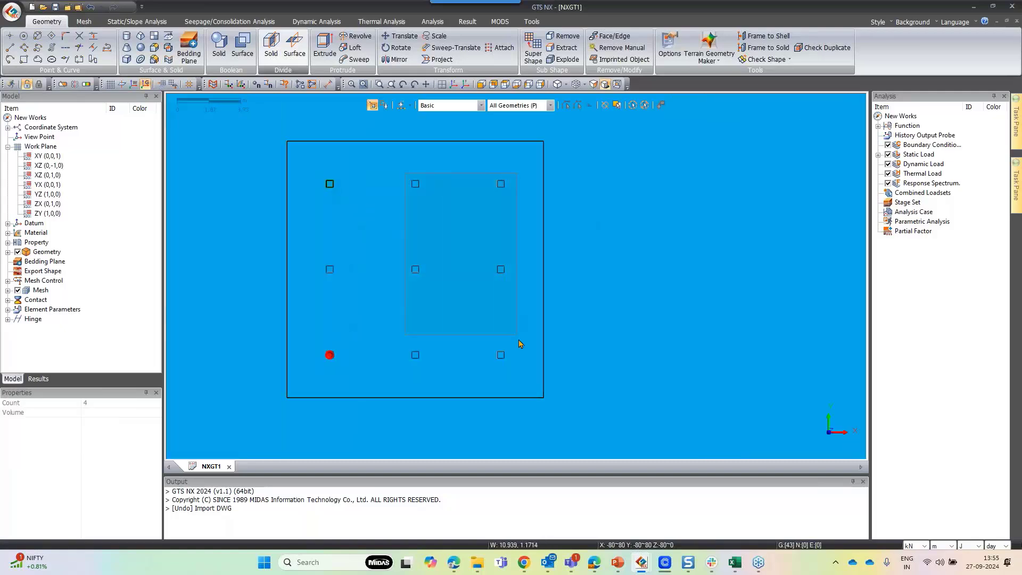
left_click_drag(520, 343, 522, 370)
left_click_drag(313, 178, 357, 275)
left_click_drag(432, 371, 435, 372)
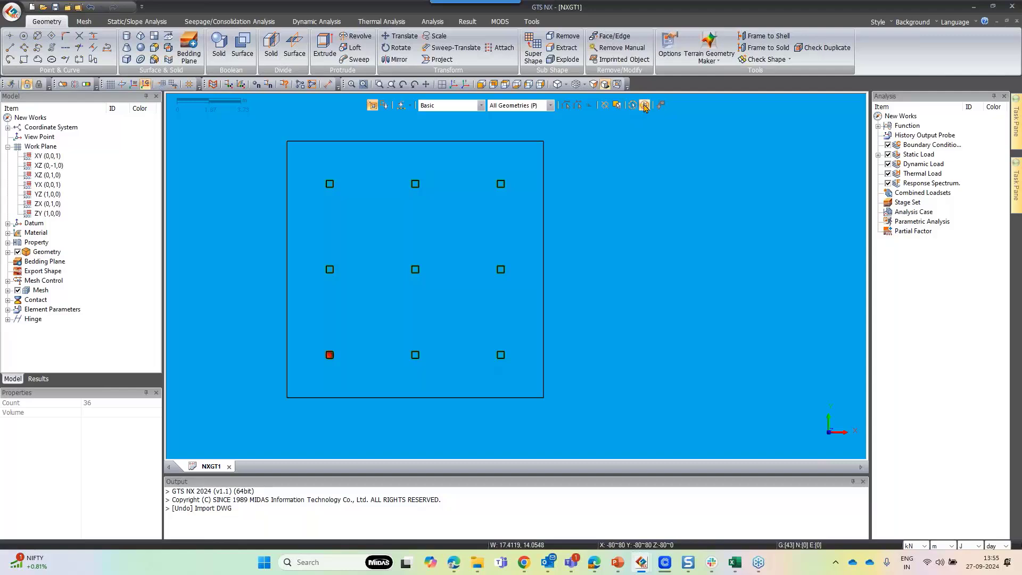
scroll(294, 203, "up", 4)
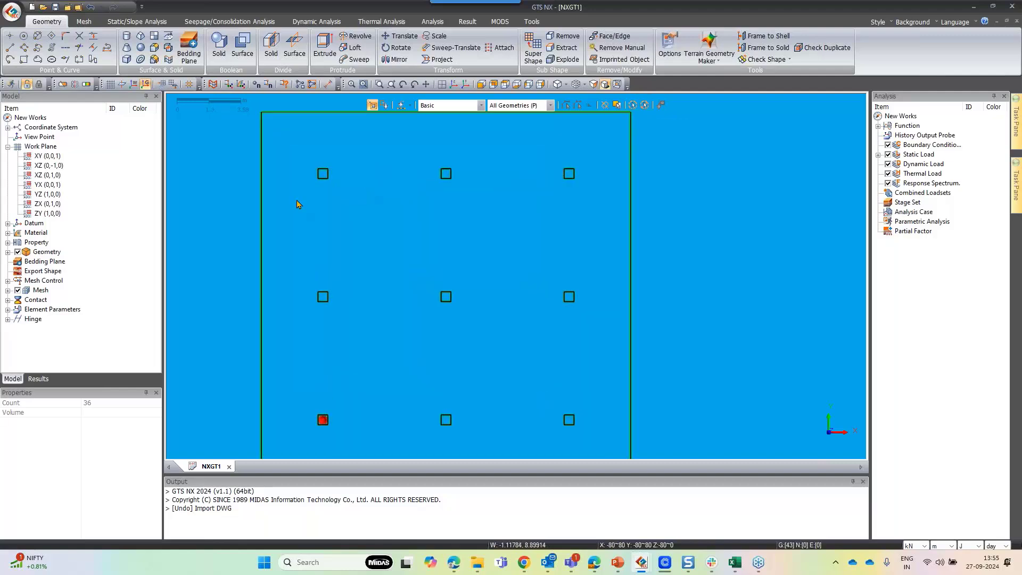
left_click(317, 172)
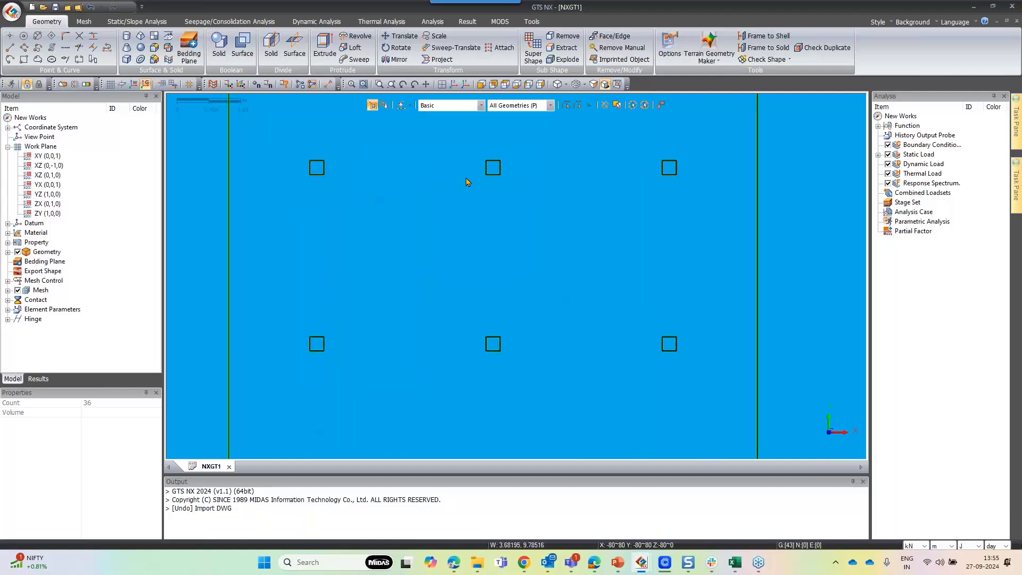
scroll(525, 169, "down", 5)
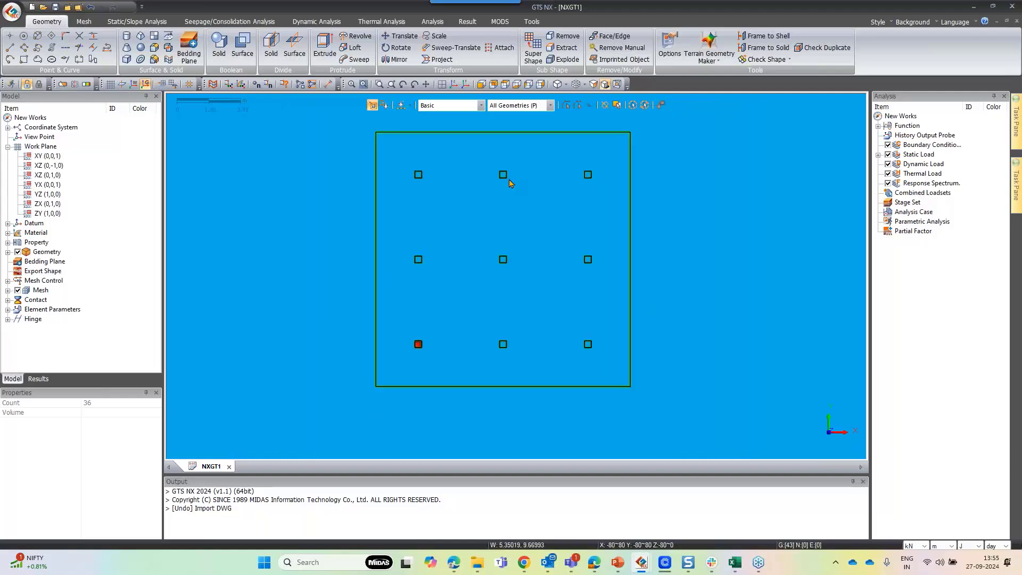
left_click_drag(420, 168, 537, 254)
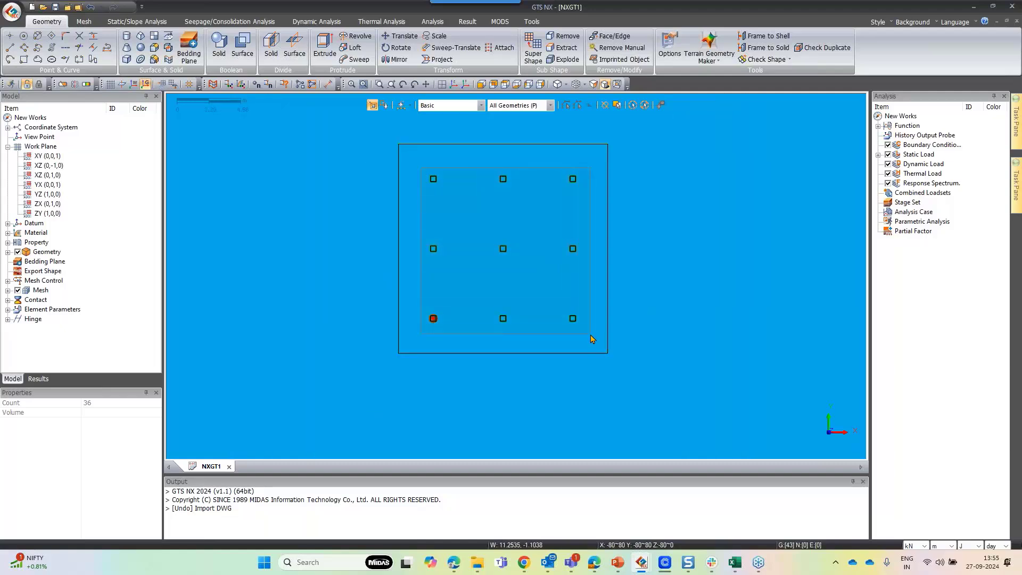
left_click_drag(587, 342, 587, 342)
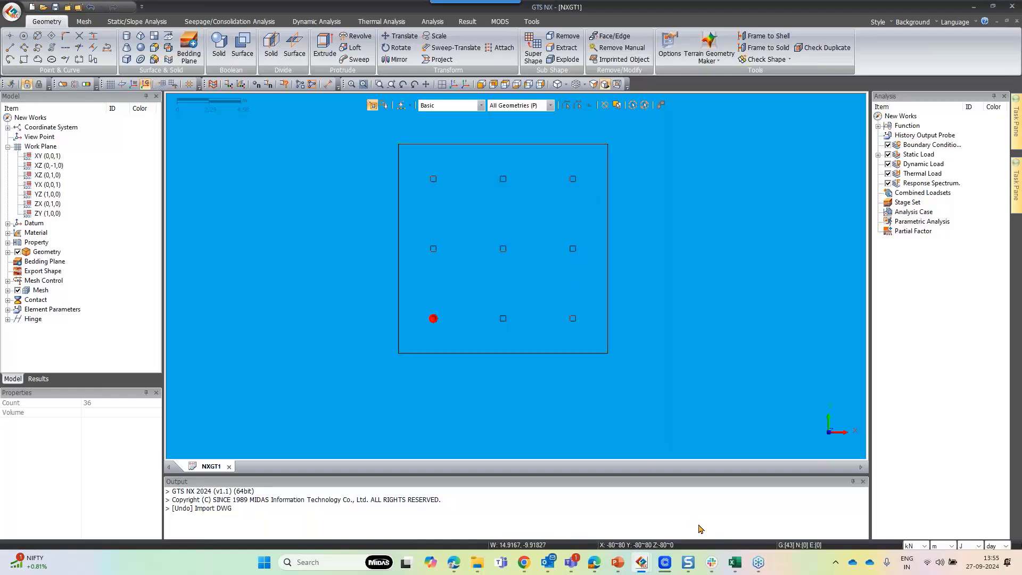
Switch to the Support Reactions & Coordinates workbook and open the Joint Reactions sheet
mouse_move(732, 562)
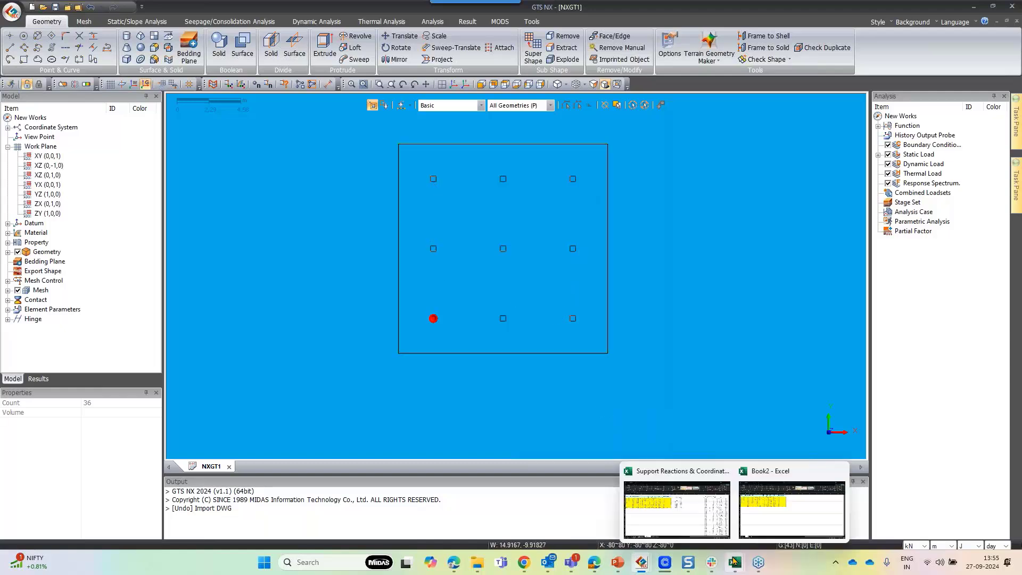
left_click(714, 529)
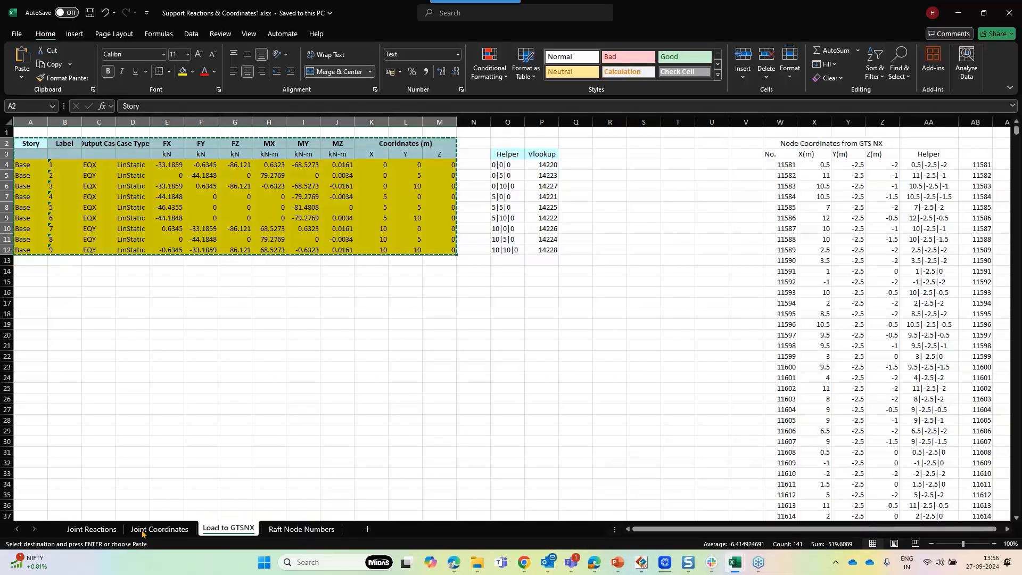
left_click(269, 410)
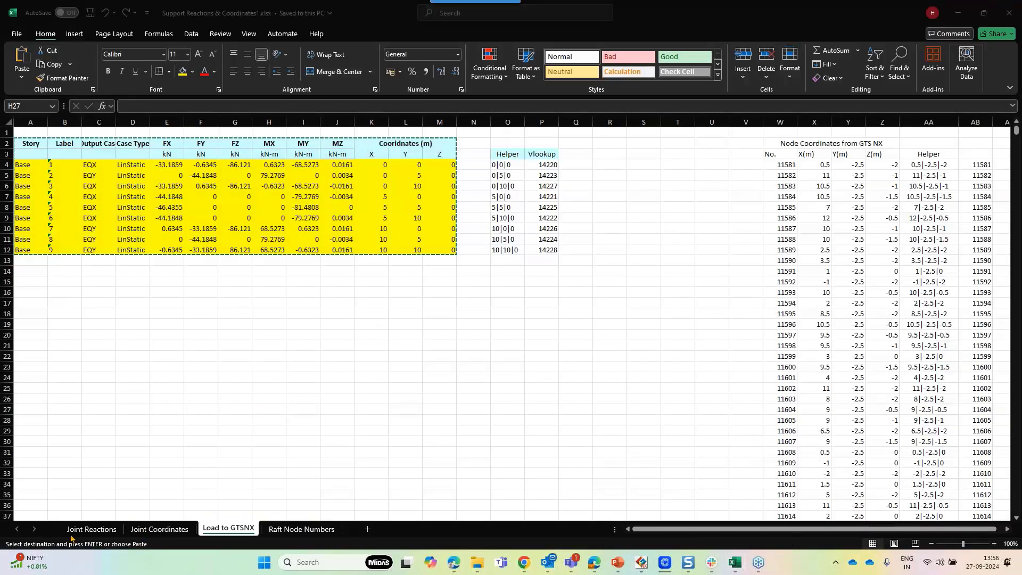
left_click(88, 529)
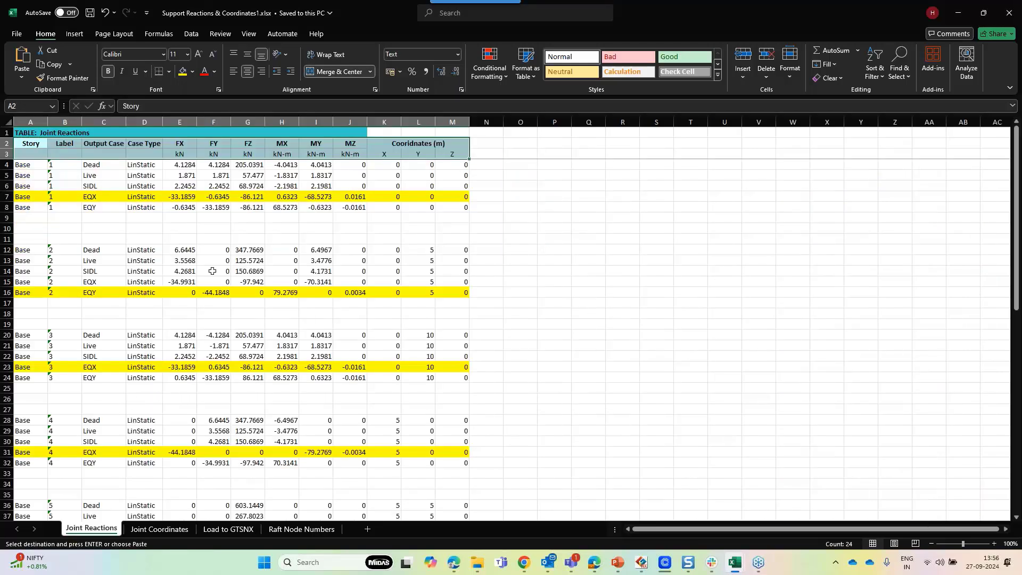
left_click(223, 238)
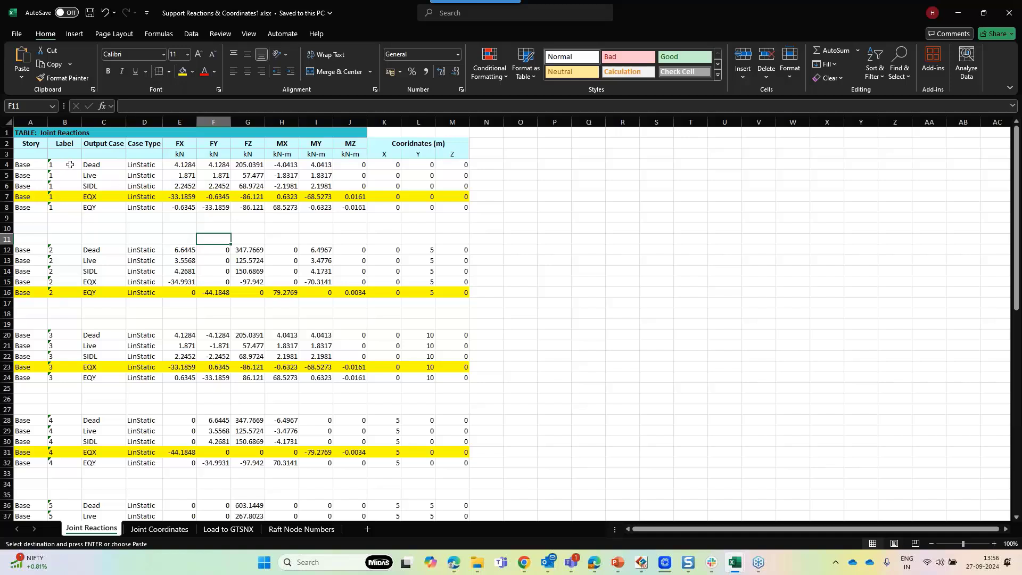
Review the joint reaction rows for the EQX and EQY load cases, selecting label, case and force columns
left_click_drag(70, 164, 77, 211)
key("ctrl+v")
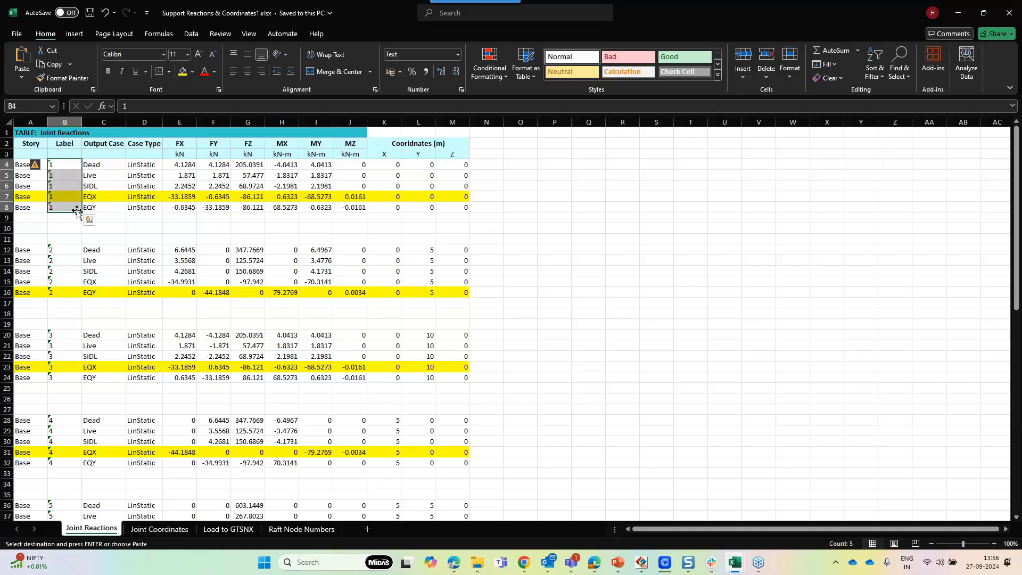
left_click_drag(103, 168, 100, 207)
key("ctrl+v")
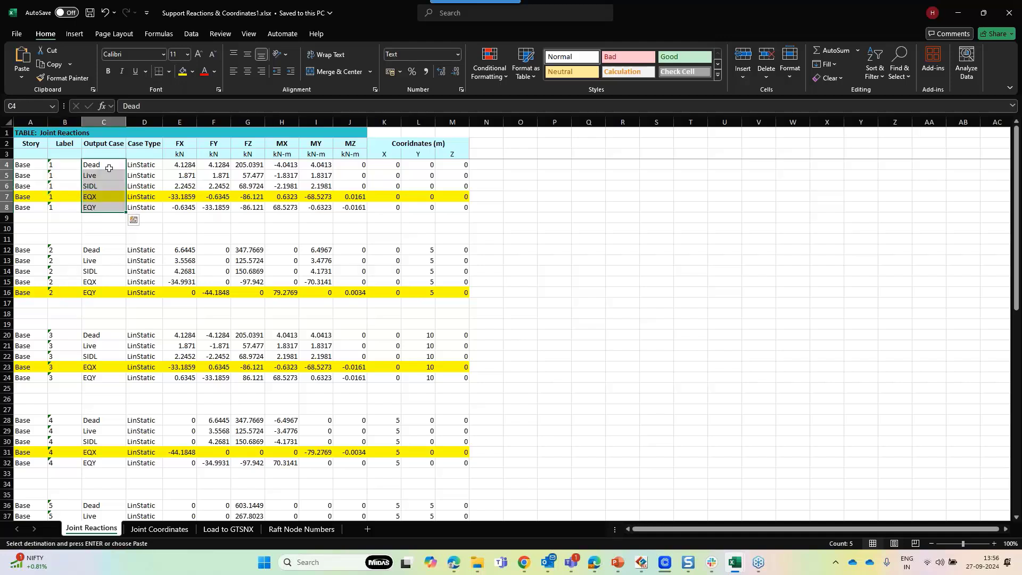
left_click(109, 168)
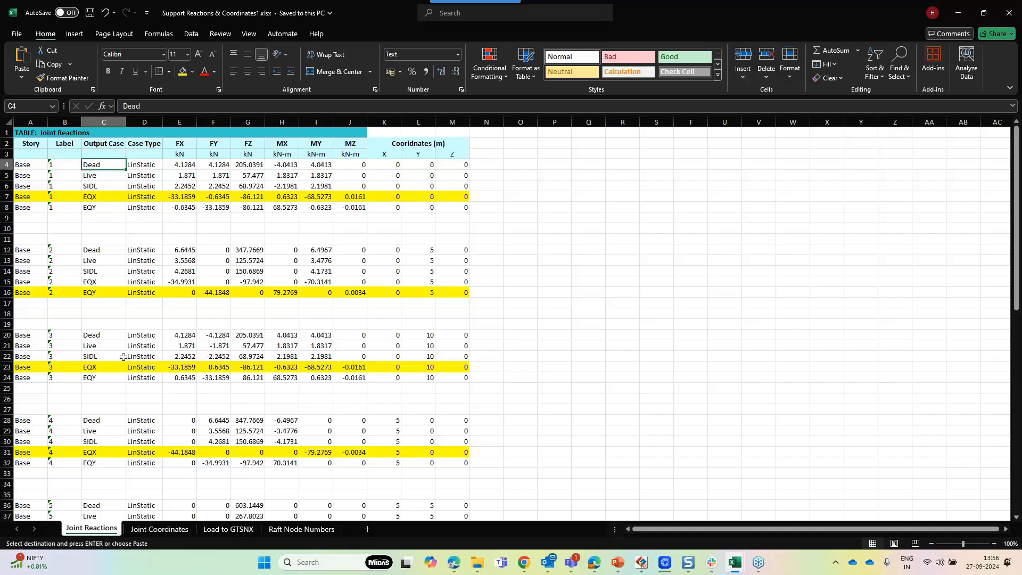
left_click_drag(31, 196, 408, 210)
left_click(74, 291)
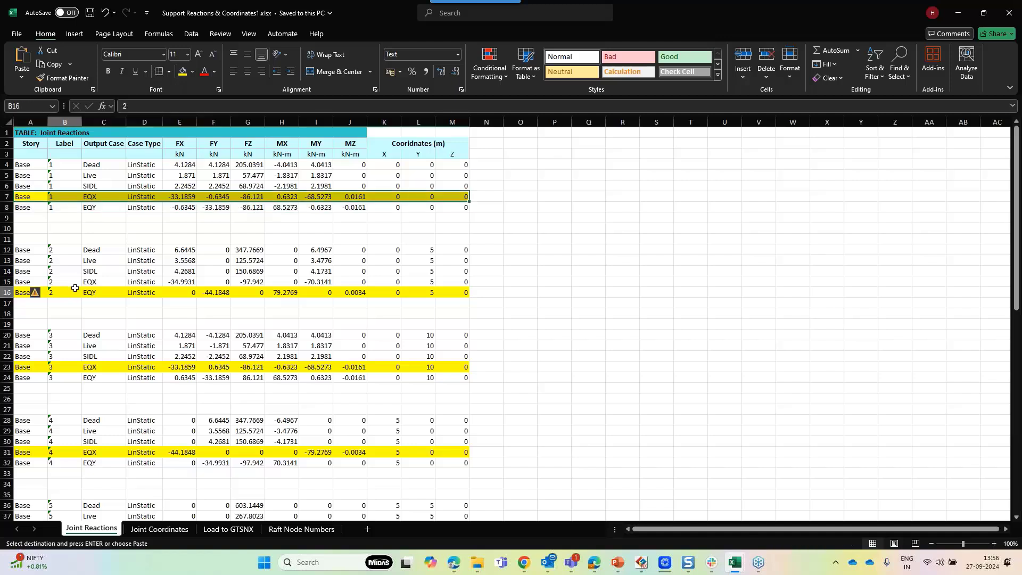
left_click_drag(90, 198, 418, 200)
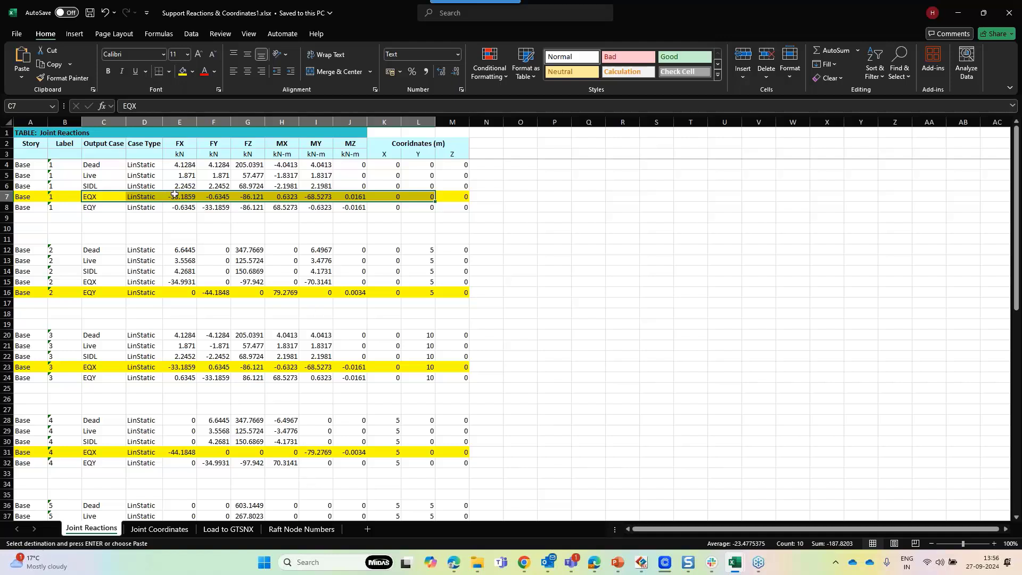
left_click_drag(175, 194, 316, 196)
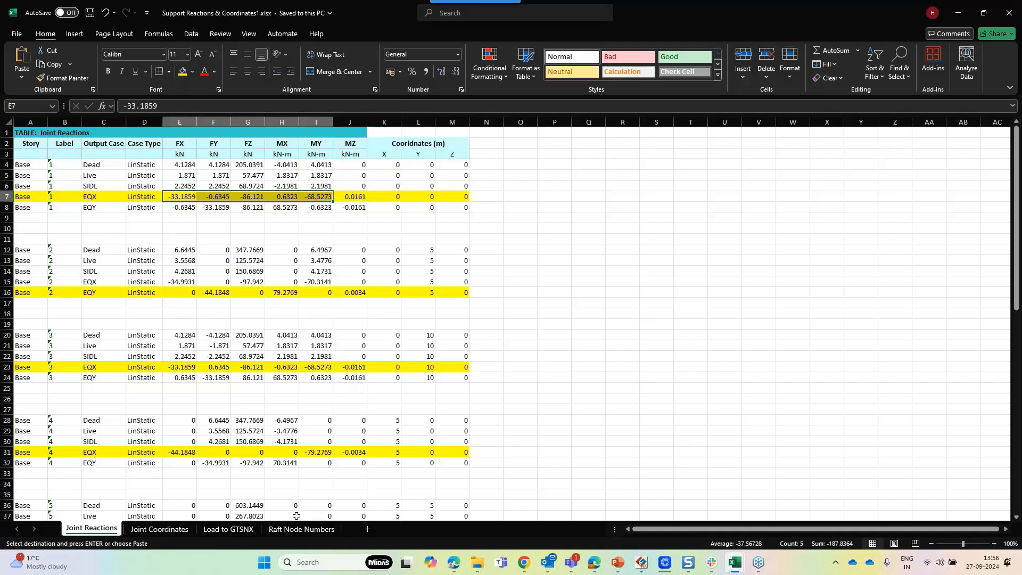
Switch to the Book2 workbook and review the nine-joint EQX and EQY reaction table
mouse_move(735, 562)
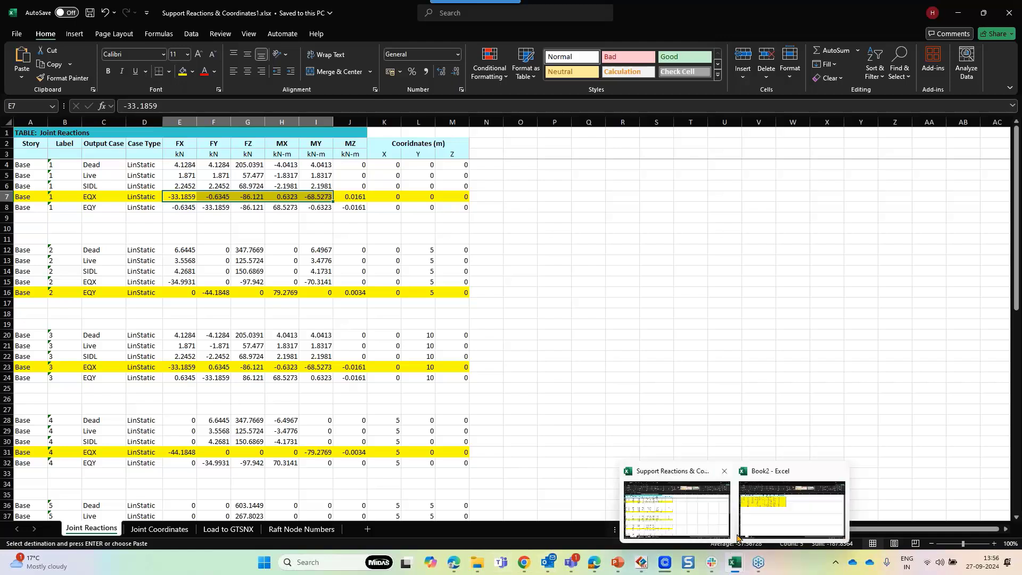
left_click(739, 536)
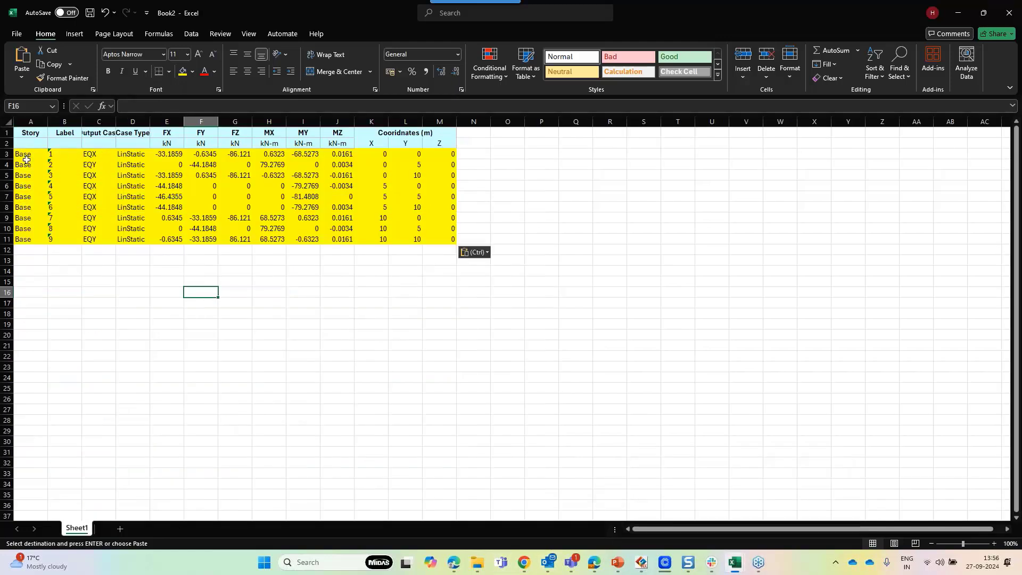
left_click_drag(26, 159, 450, 230)
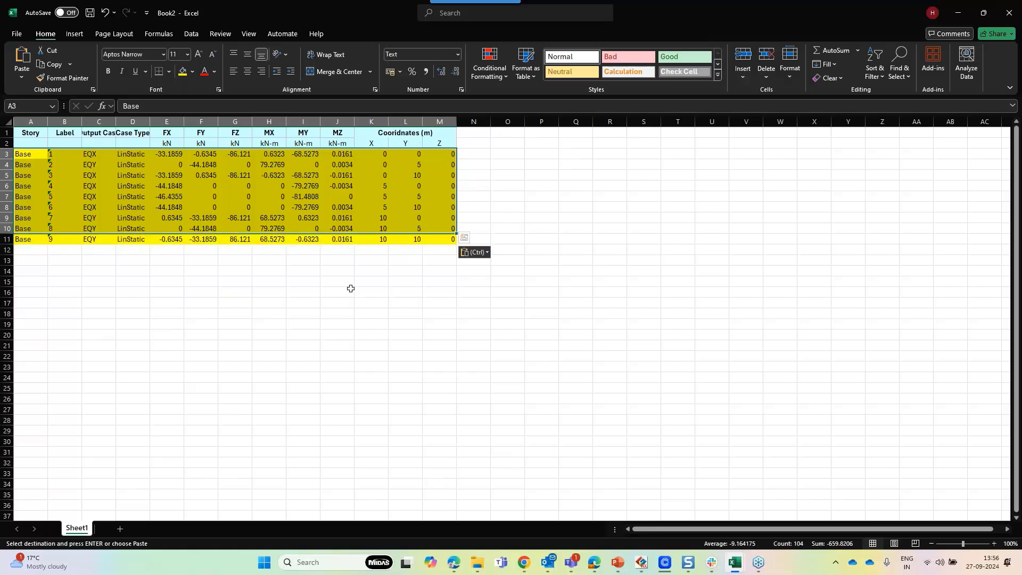
left_click(315, 289)
left_click_drag(69, 155, 67, 243)
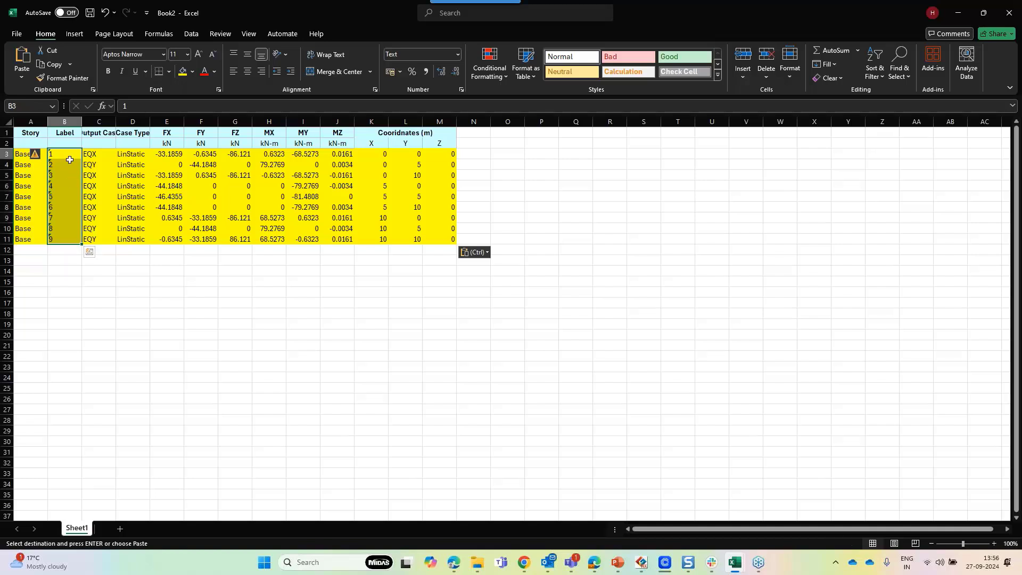
left_click(105, 156)
left_click_drag(106, 157, 101, 232)
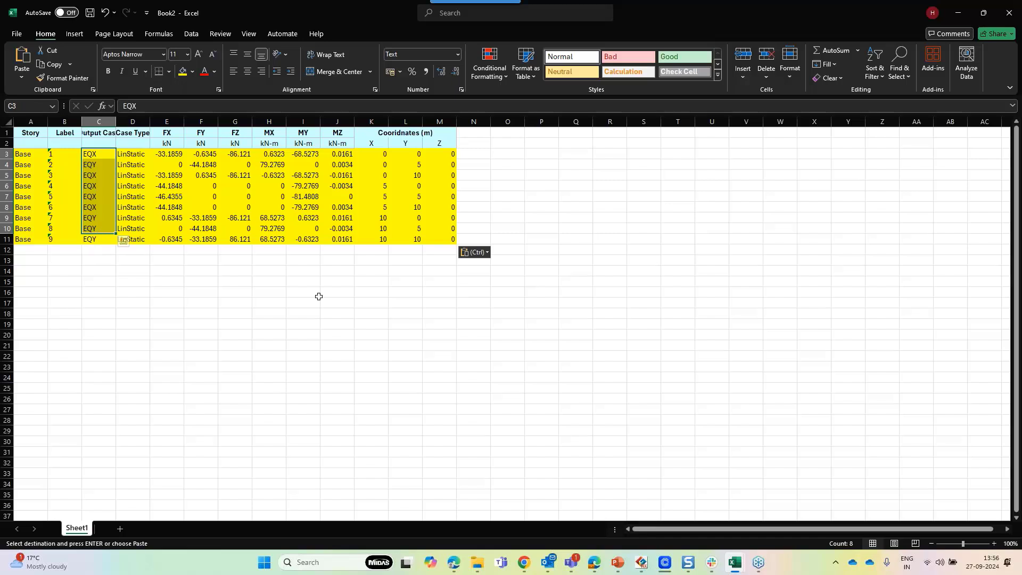
Copy the X, Y and Z coordinate columns of the nine joints in Book2
left_click(417, 239)
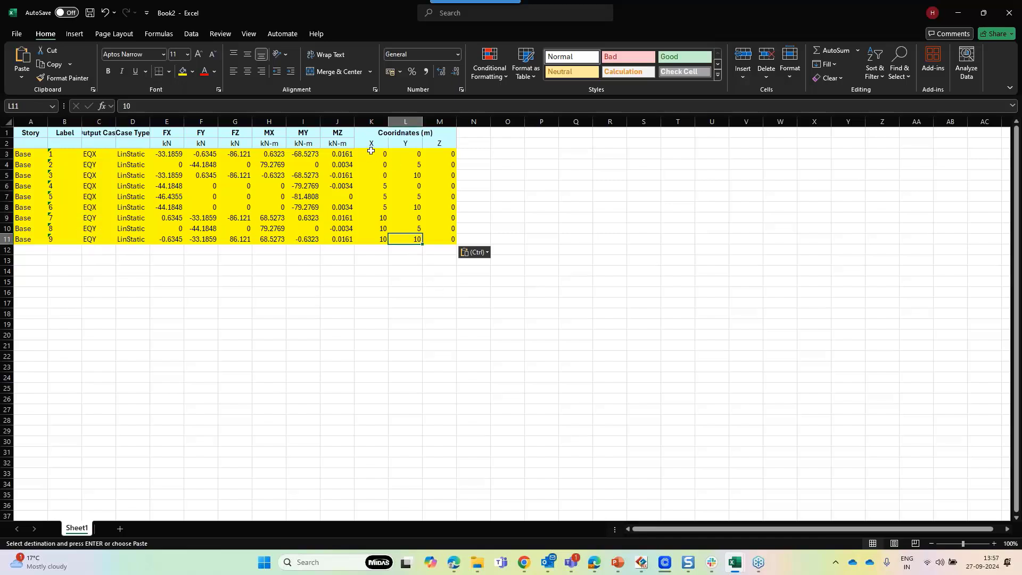
left_click_drag(371, 151, 439, 238)
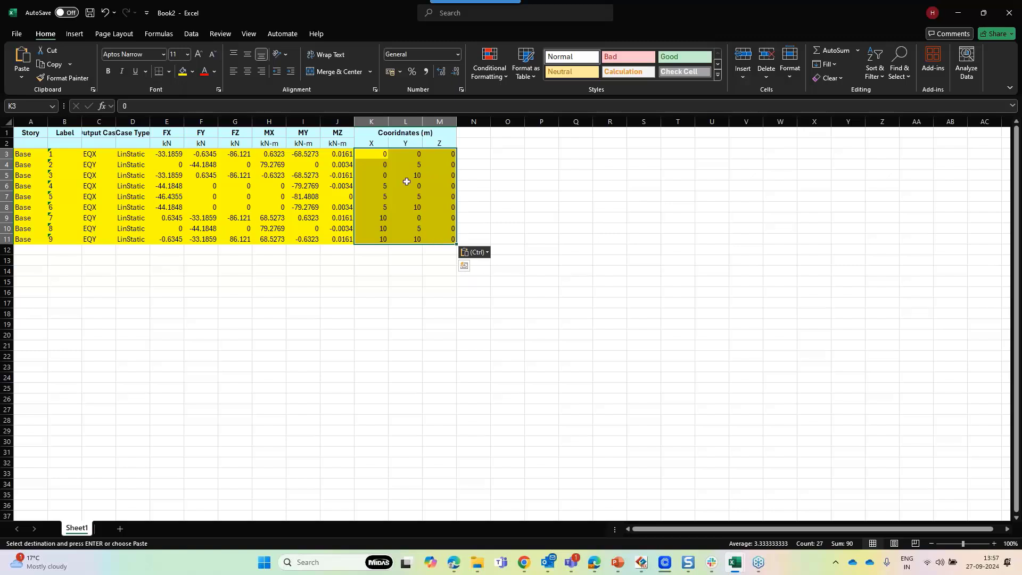
left_click_drag(371, 154, 424, 240)
key("ctrl+c")
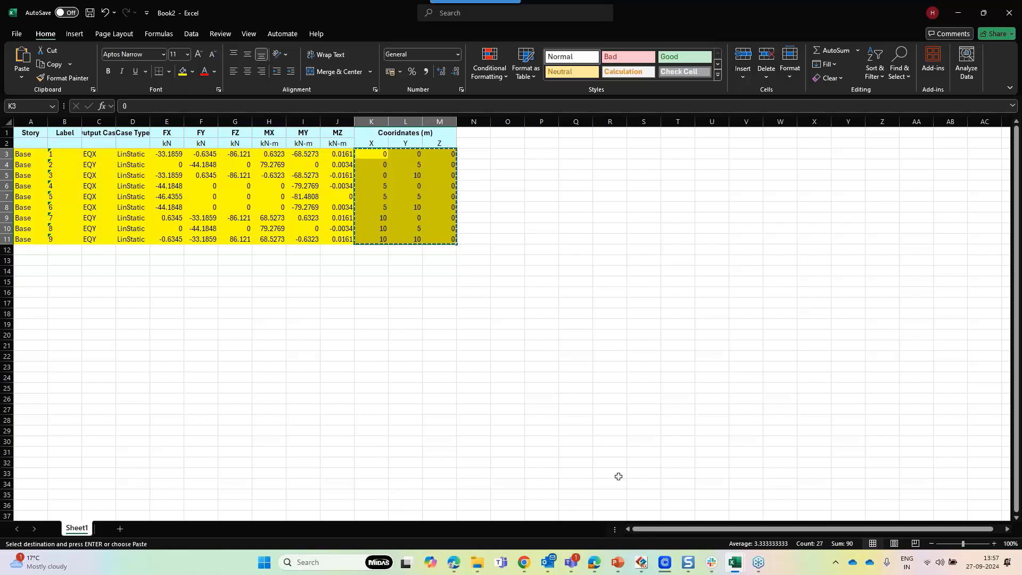
Return to GTS NX, start the Point command and paste the joint coordinates into its tabular input
mouse_move(735, 562)
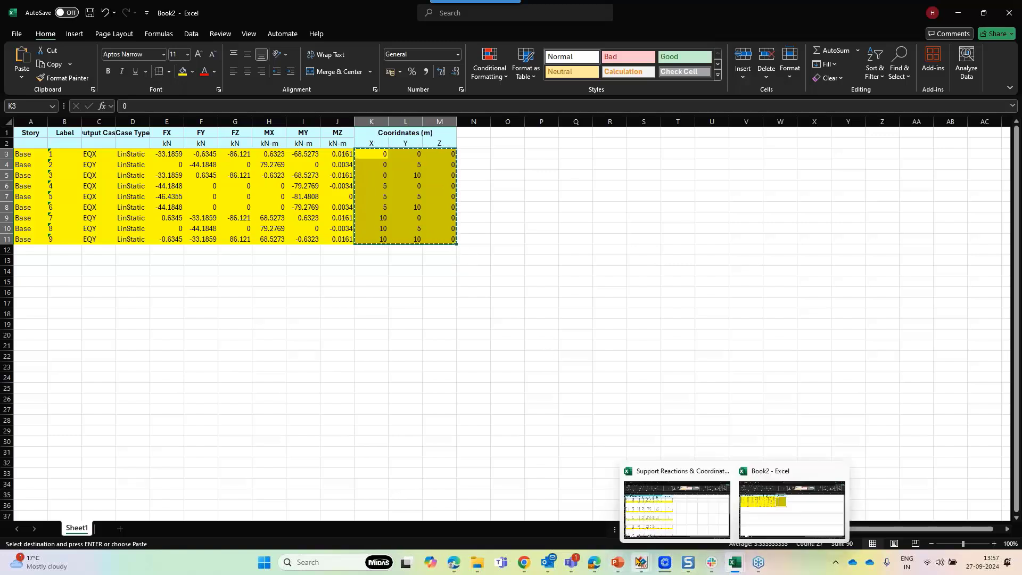
mouse_move(641, 562)
left_click(700, 504)
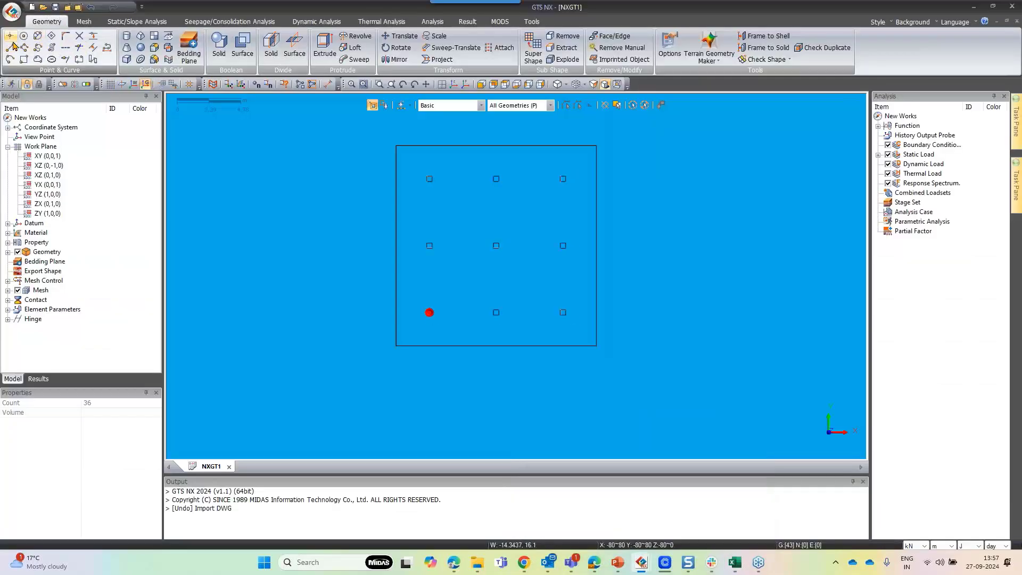
left_click(10, 37)
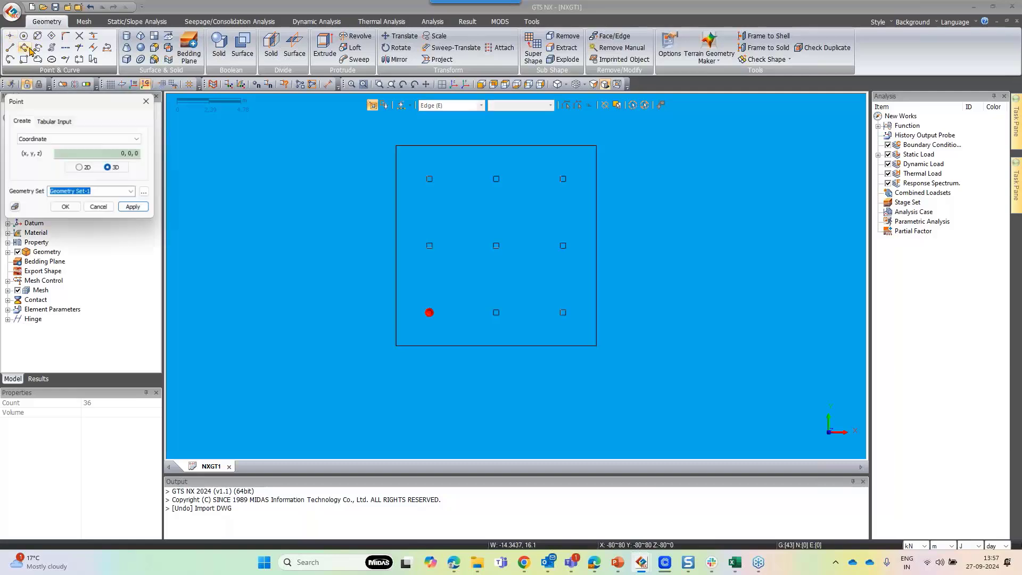
left_click(62, 122)
left_click(63, 150)
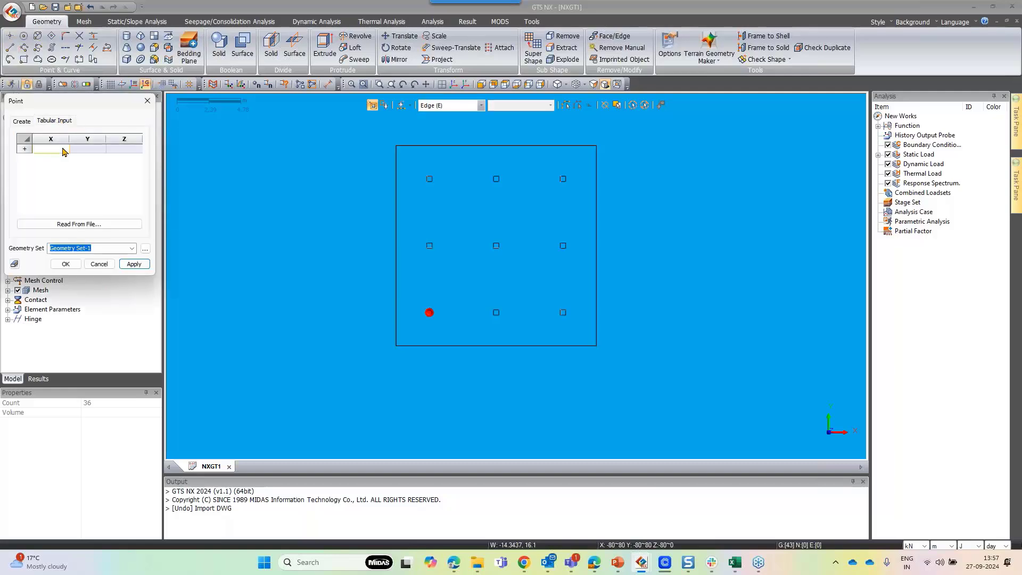
key("ctrl+v")
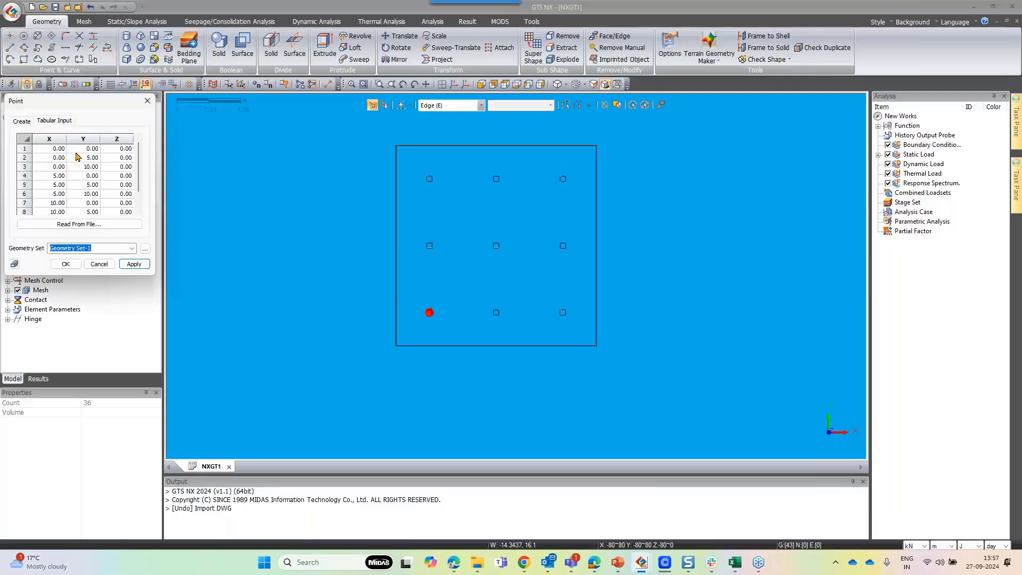
Create the nine joint points from the pasted coordinates in Geometry Set-1
left_click(66, 264)
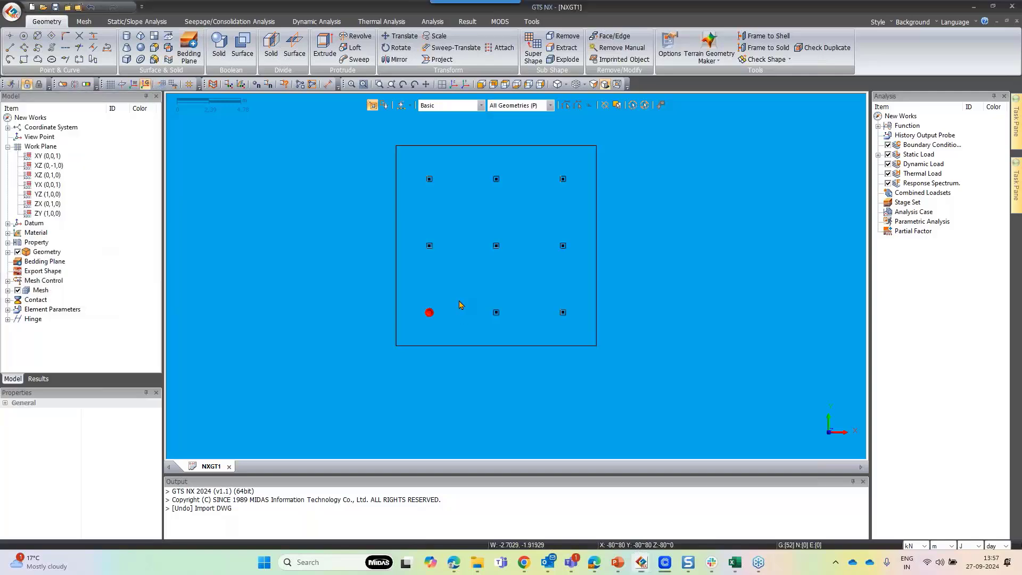
scroll(490, 201, "up", 3)
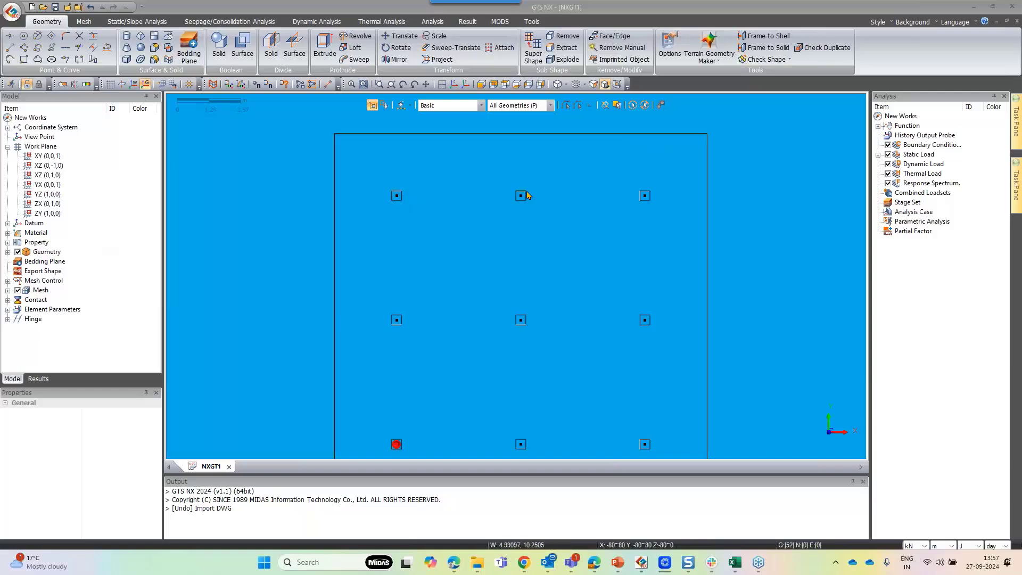
scroll(567, 230, "down", 2)
scroll(545, 390, "up", 2)
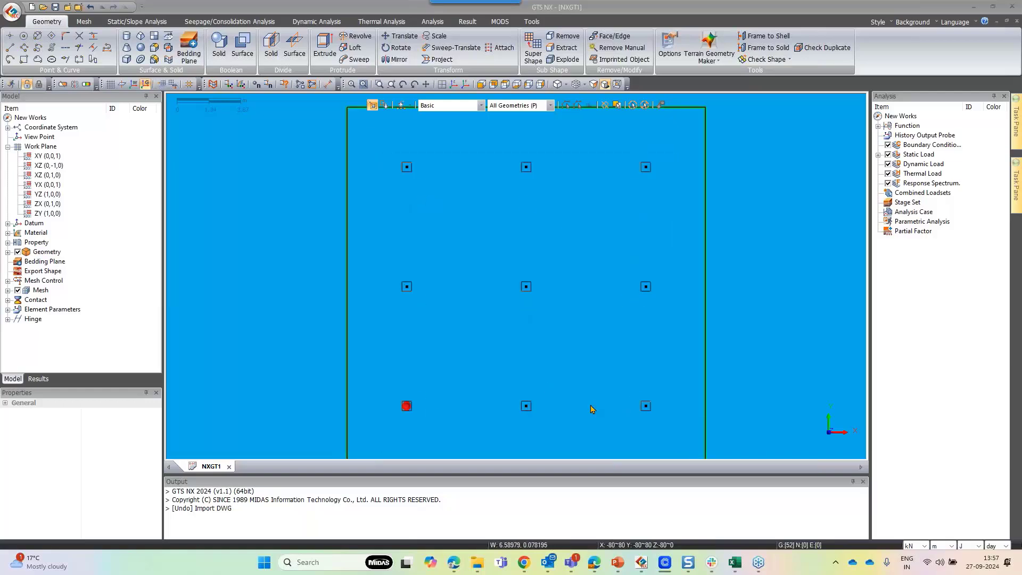
scroll(471, 237, "down", 1)
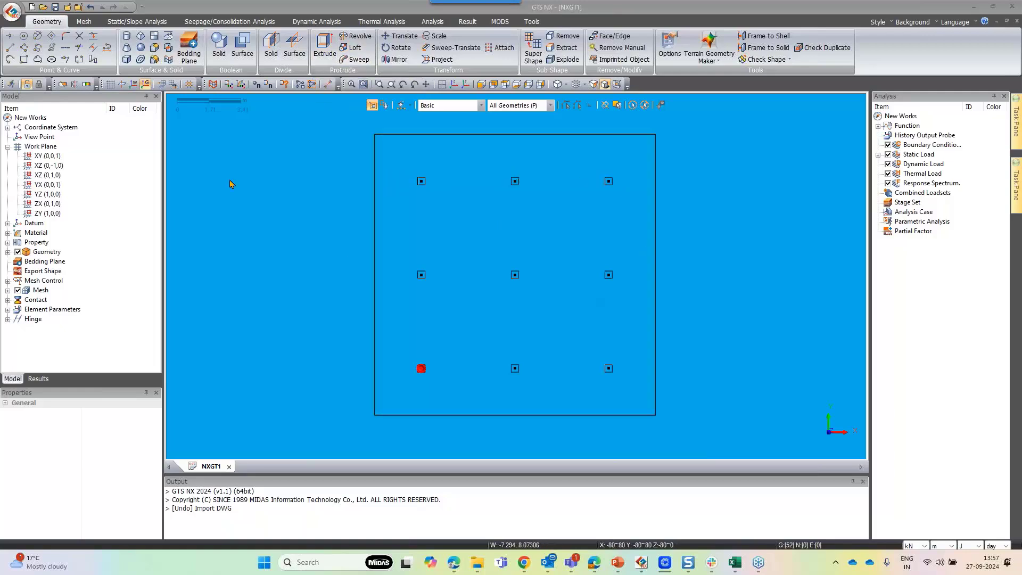
Start the Imprint command in point mode and pick the raft slab face as the target
left_click(168, 36)
left_click_drag(229, 114, 292, 117)
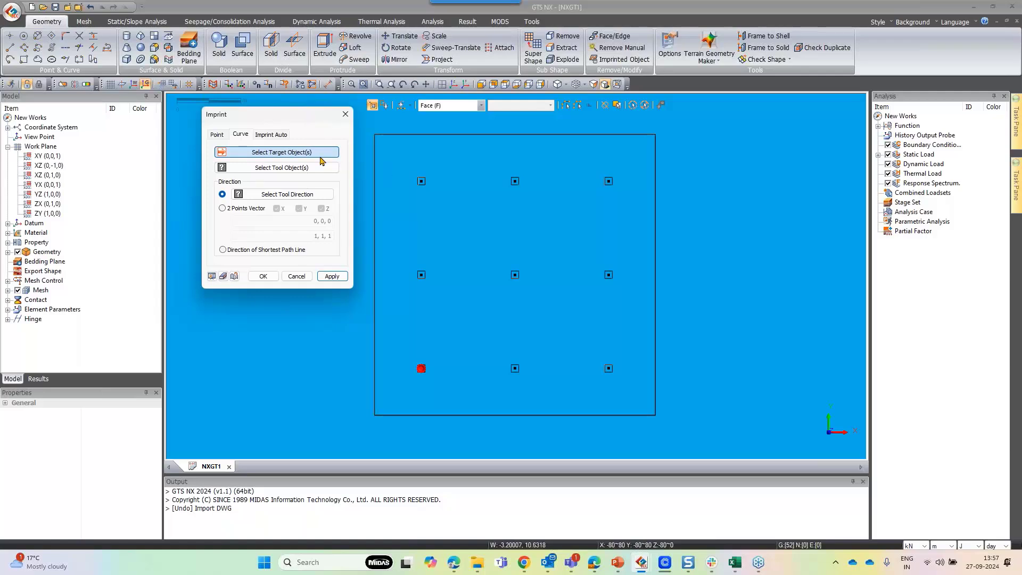
left_click(8, 252)
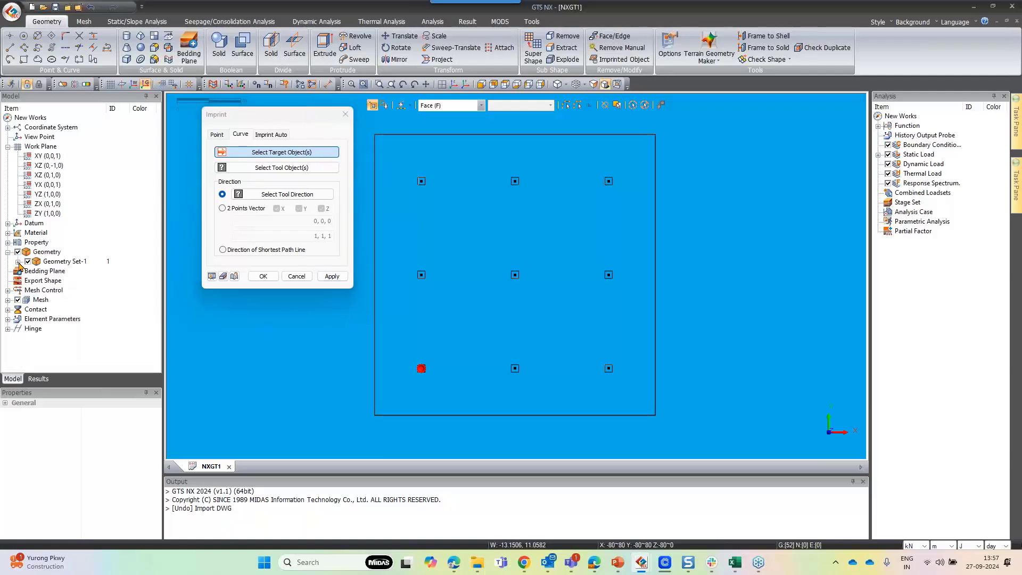
left_click(18, 261)
left_click(28, 271)
left_click(69, 280)
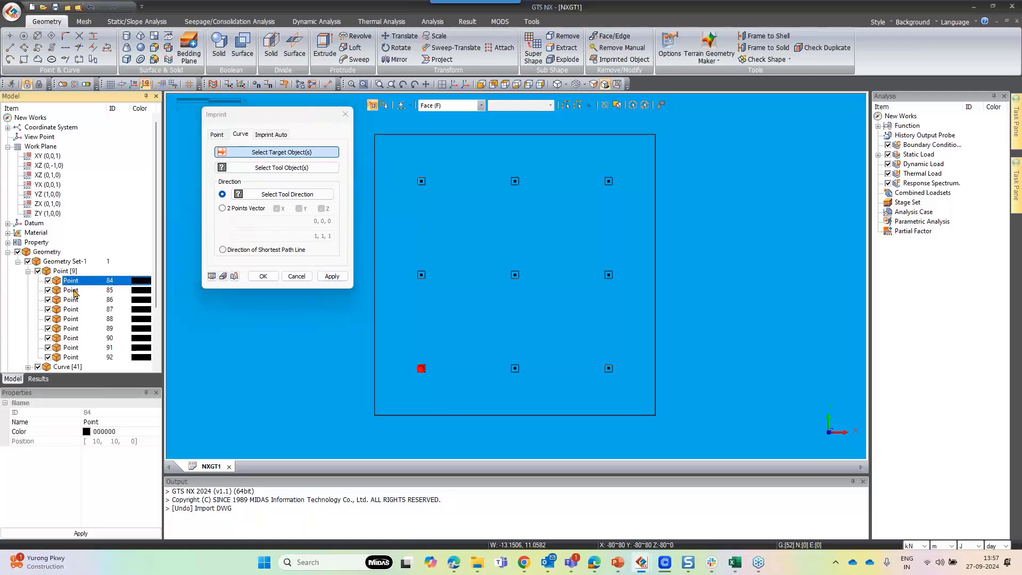
left_click(80, 357, "shift")
scroll(60, 236, "down", 3)
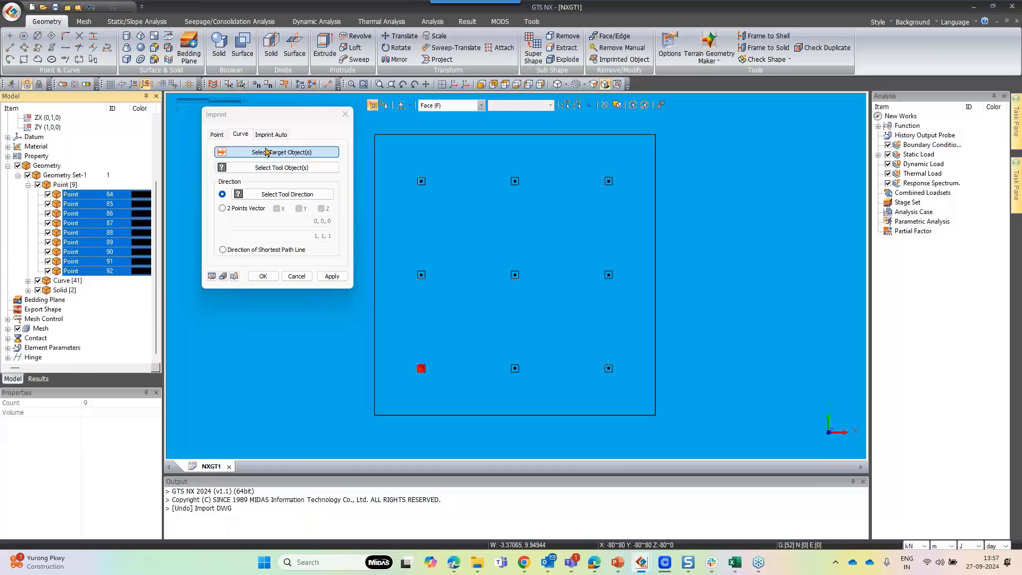
left_click(224, 136)
left_click(227, 136)
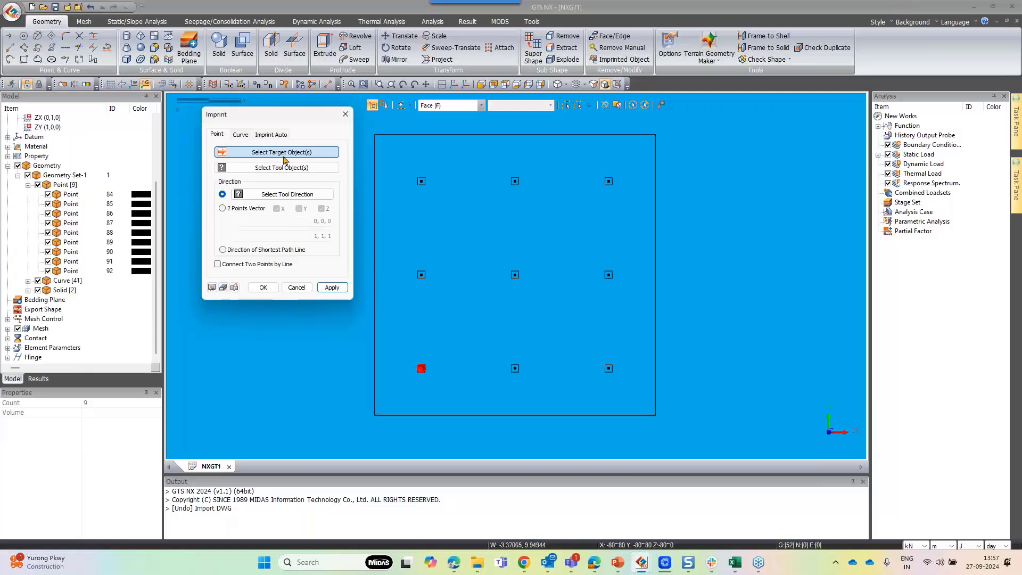
left_click(468, 221)
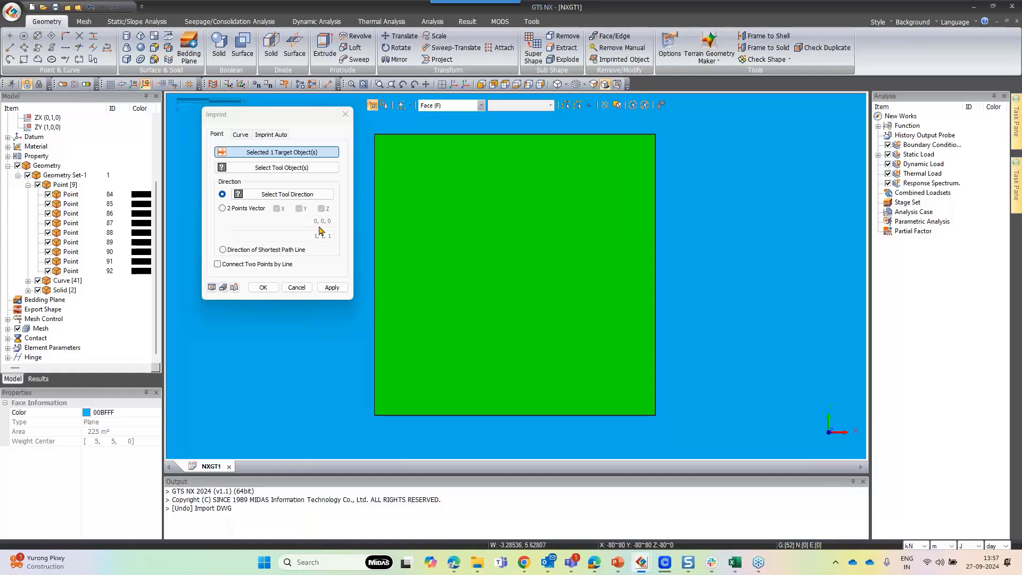
Imprint the nine joint points onto the slab face using the direction of shortest path line
left_click(71, 194)
left_click(86, 271, "shift")
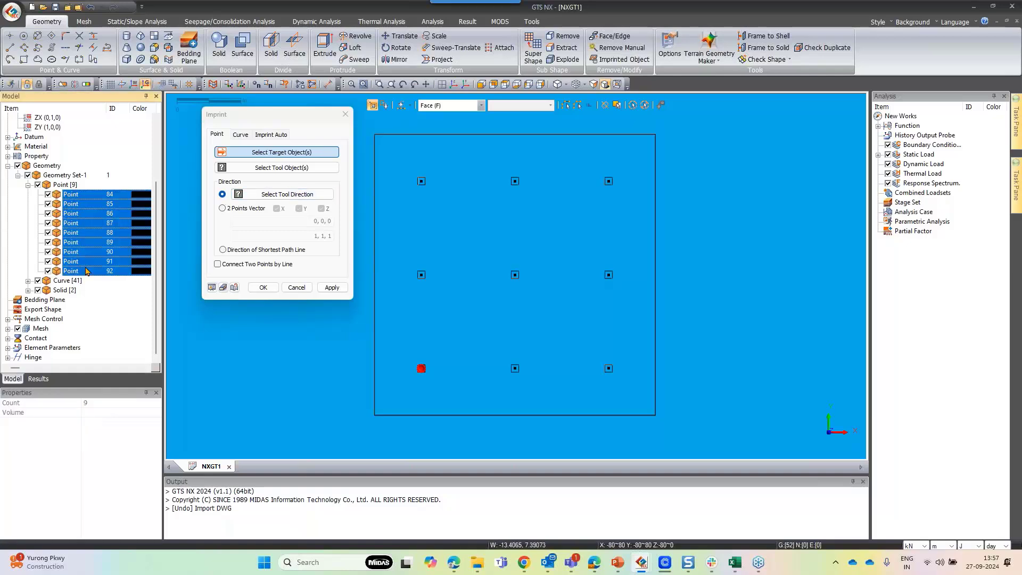
left_click(318, 167)
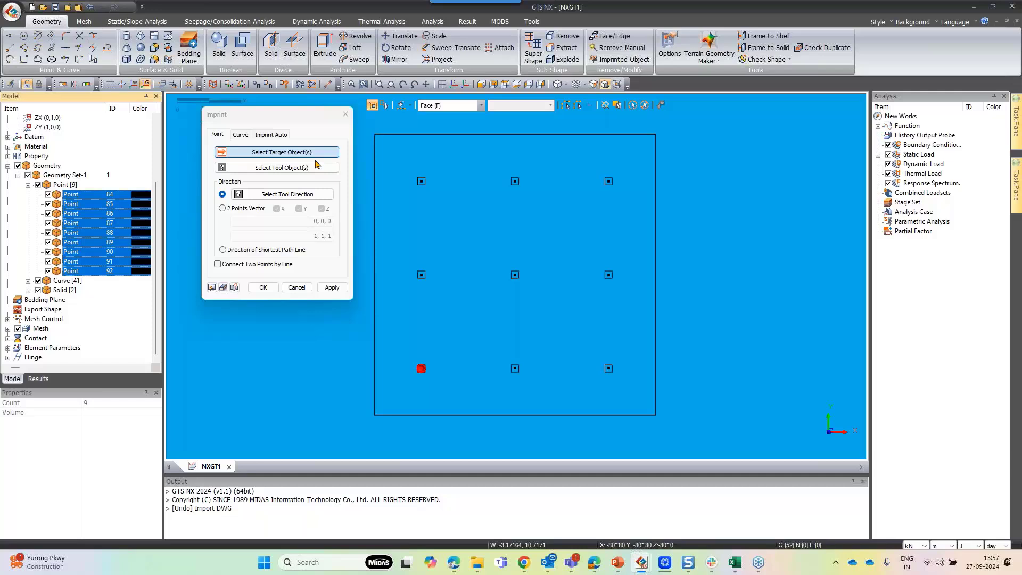
left_click(89, 196)
left_click(85, 272, "shift")
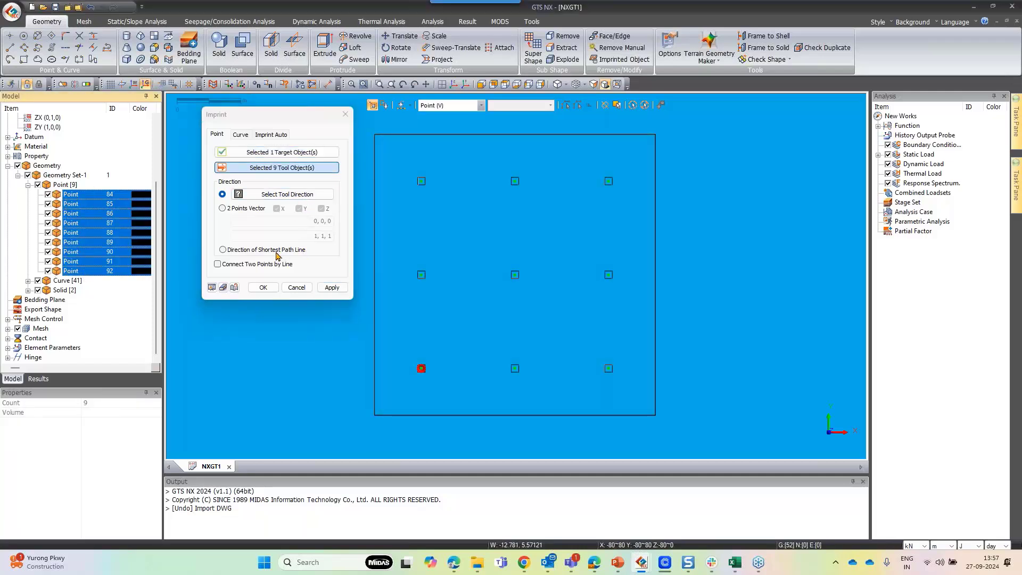
left_click(246, 251)
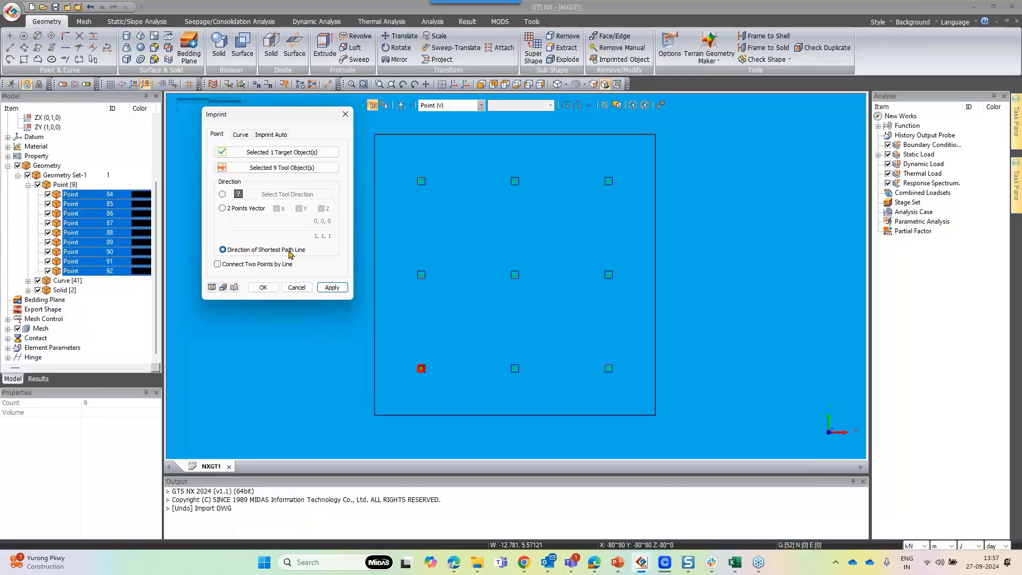
left_click(332, 288)
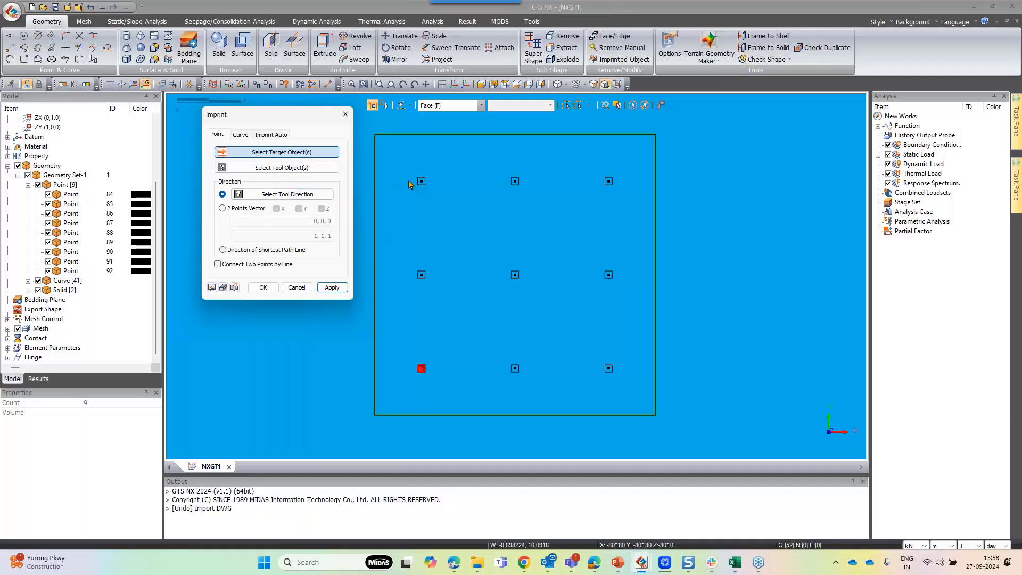
Imprint the surrounding edges onto the raft slab face using curve imprint
left_click(29, 185)
left_click(467, 210)
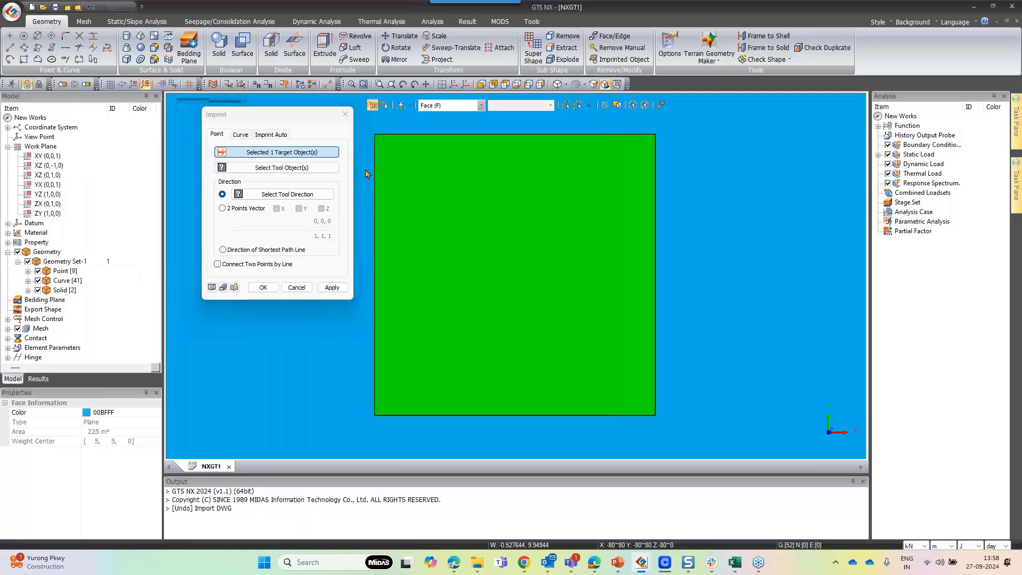
left_click(241, 134)
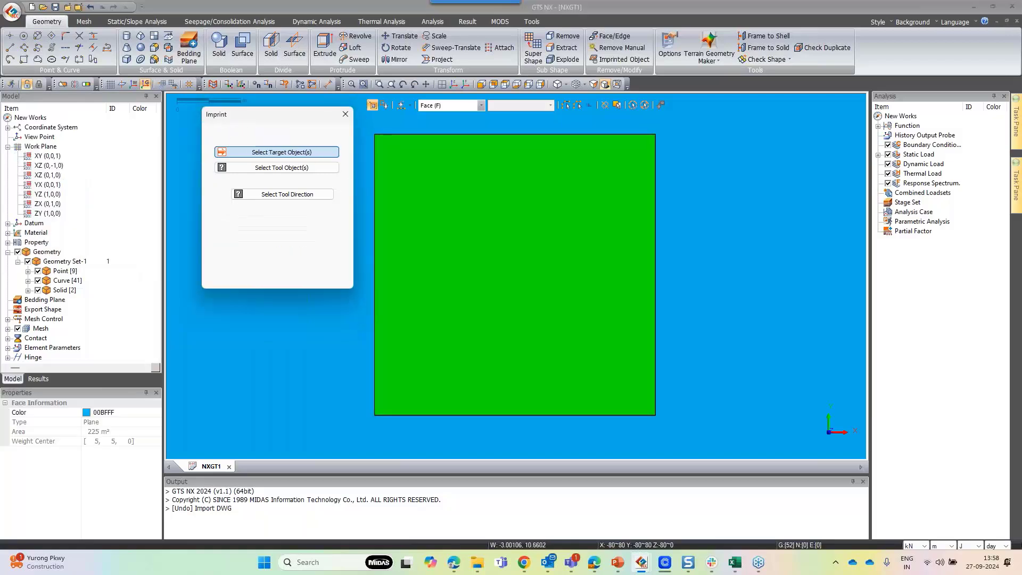
left_click(446, 213)
left_click(322, 171)
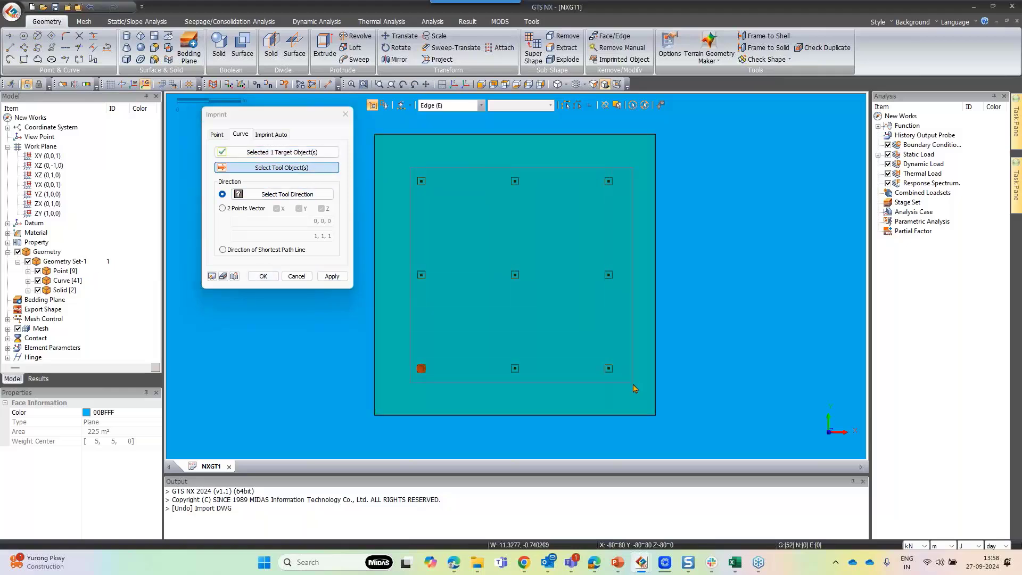
left_click_drag(633, 388, 634, 388)
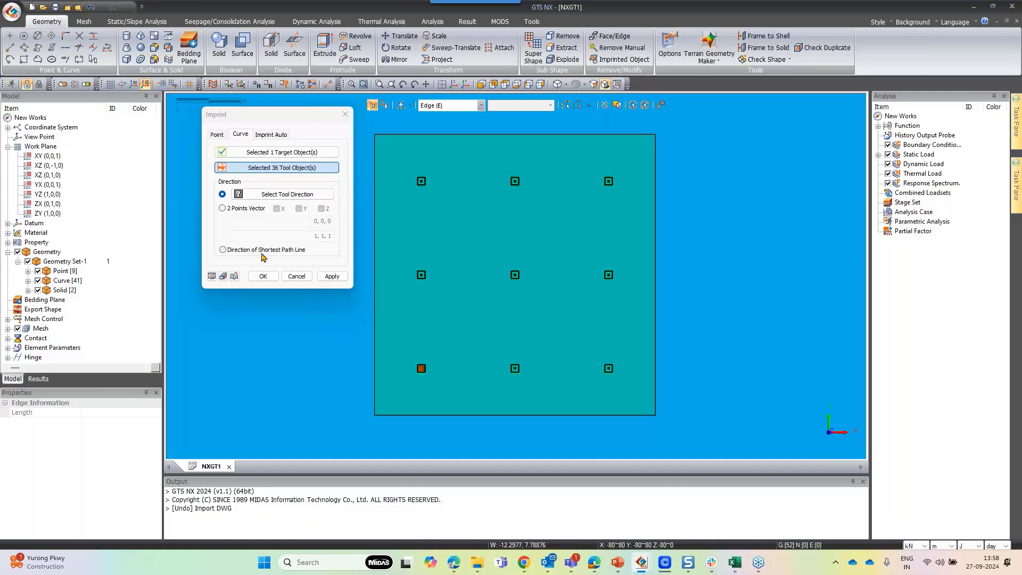
left_click(263, 275)
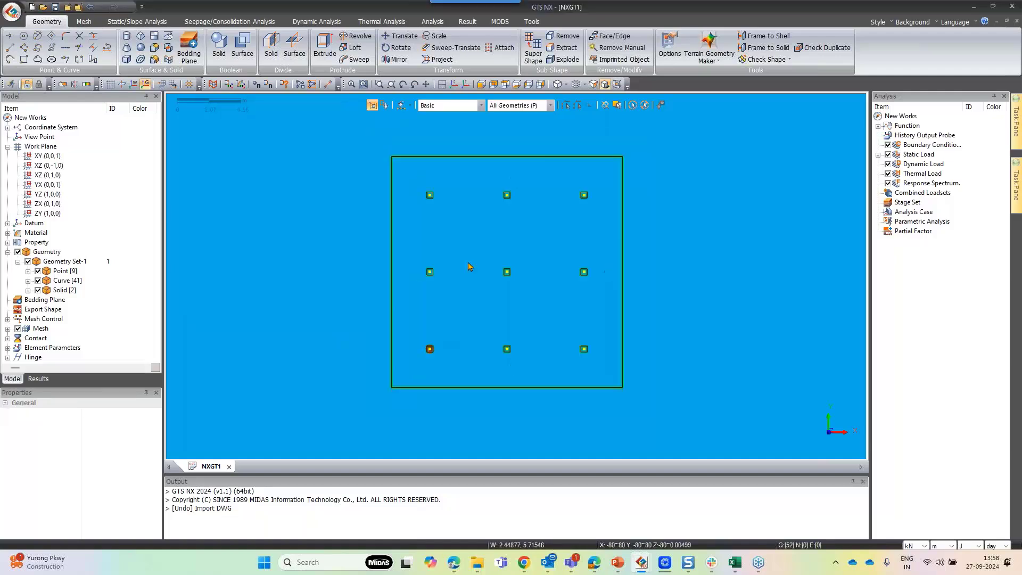
Open Auto Connect with the Boolean share-face method in an isometric view
scroll(469, 266, "down", 1)
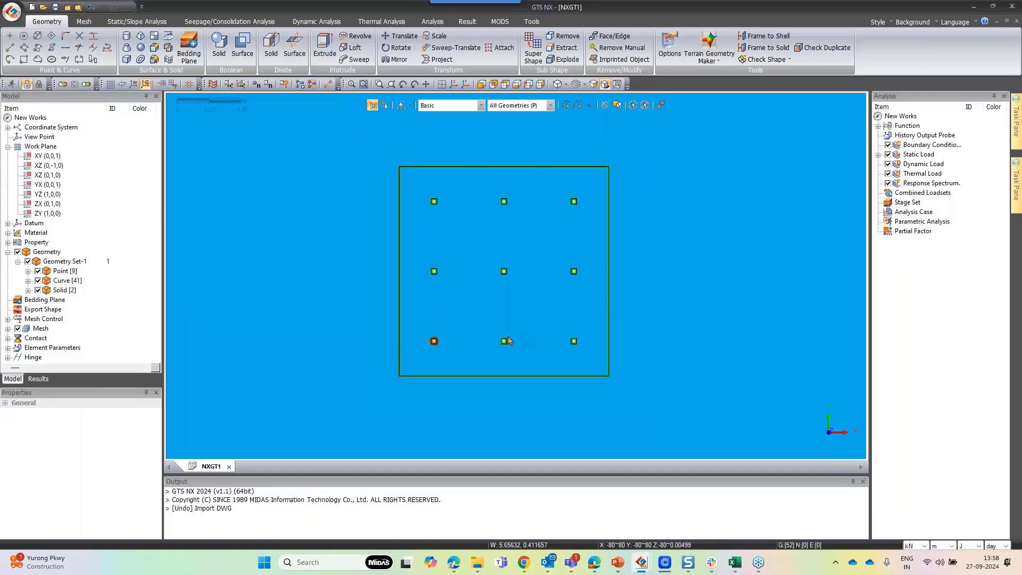
scroll(505, 343, "up", 5)
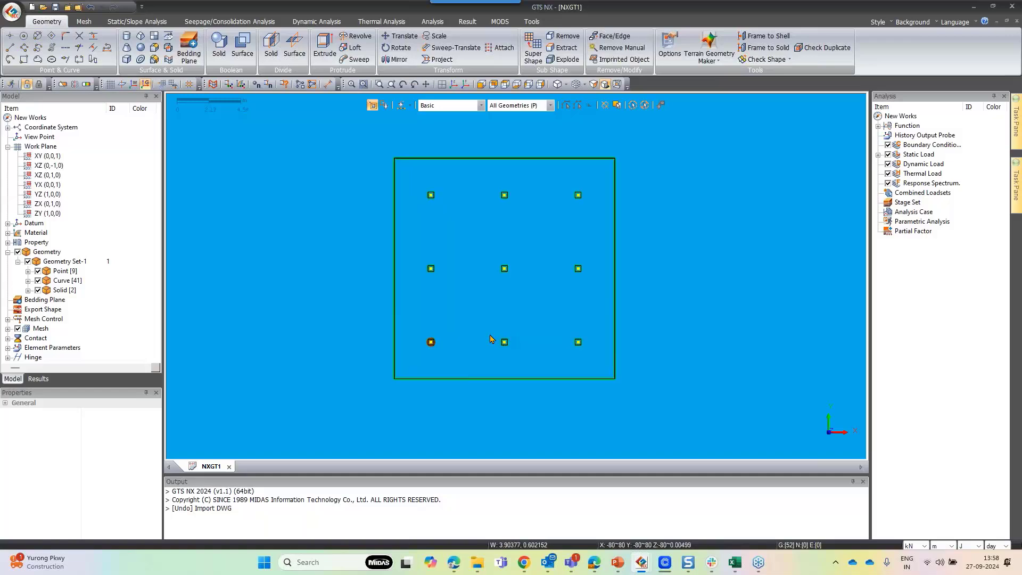
left_click(453, 84)
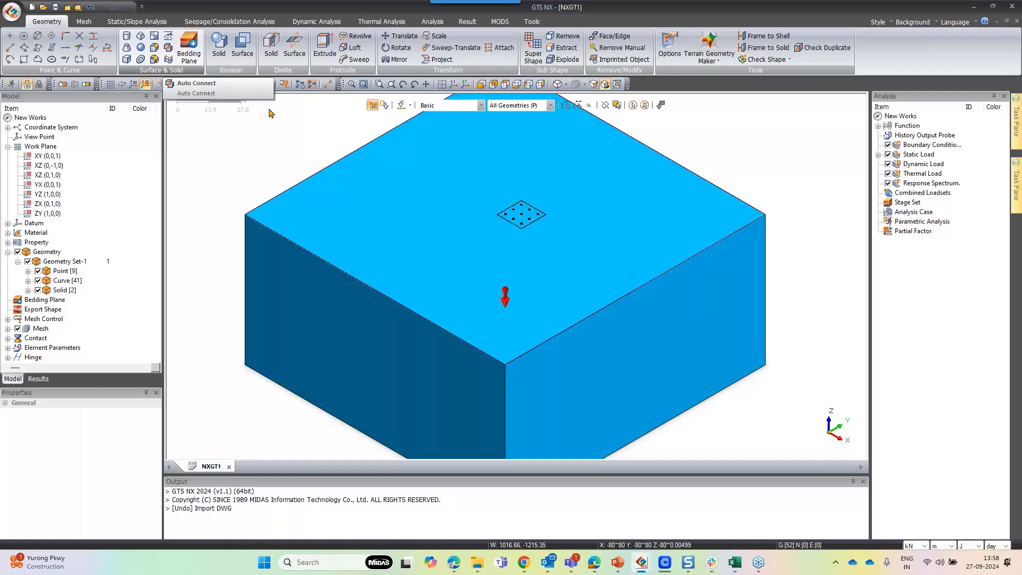
left_click(169, 48)
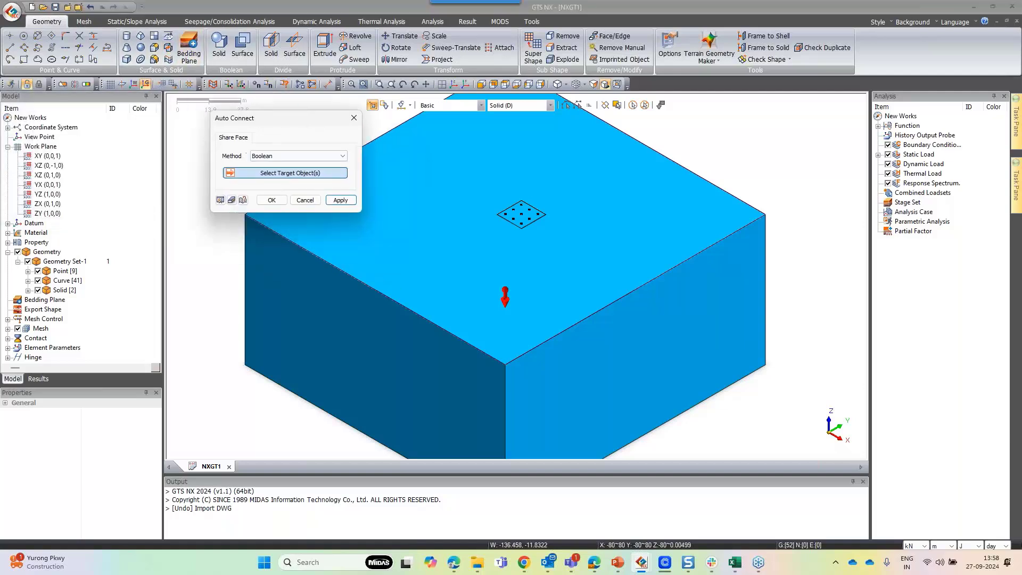
scroll(750, 201, "up", 3)
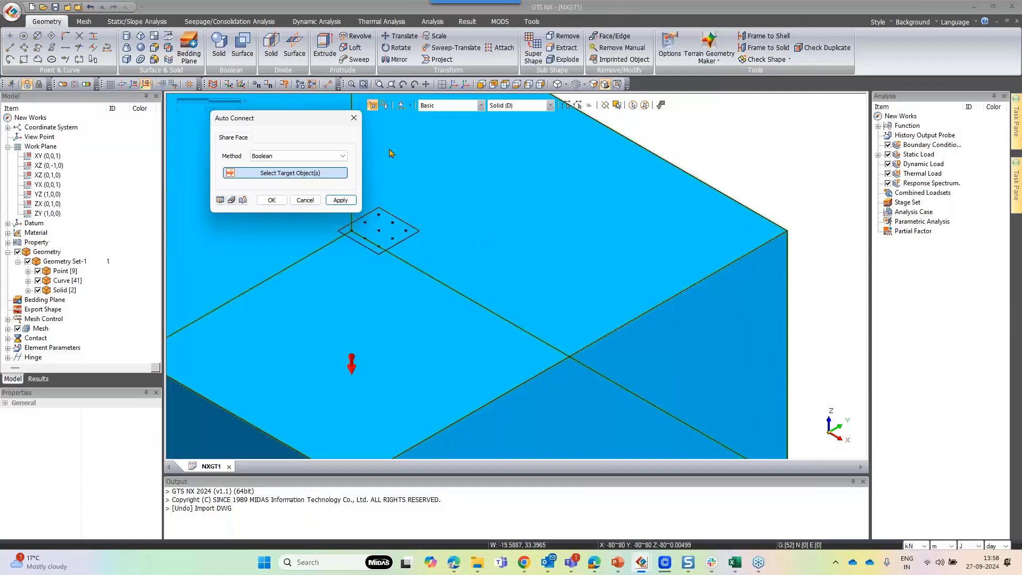
scroll(810, 201, "down", 3)
scroll(462, 271, "up", 2)
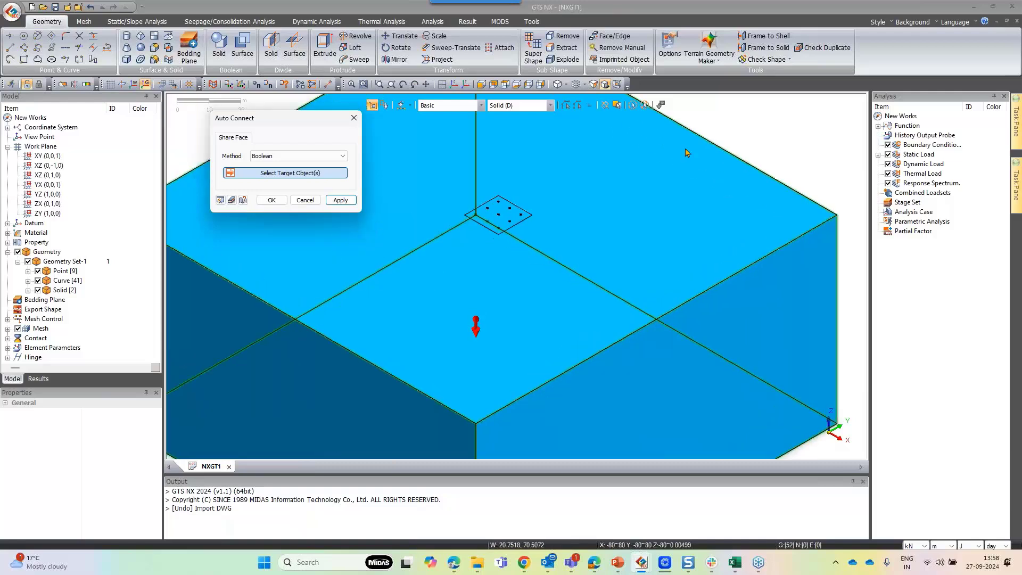
Check the model for duplicate faces, including sub-faces and boundary topology
left_click(819, 52)
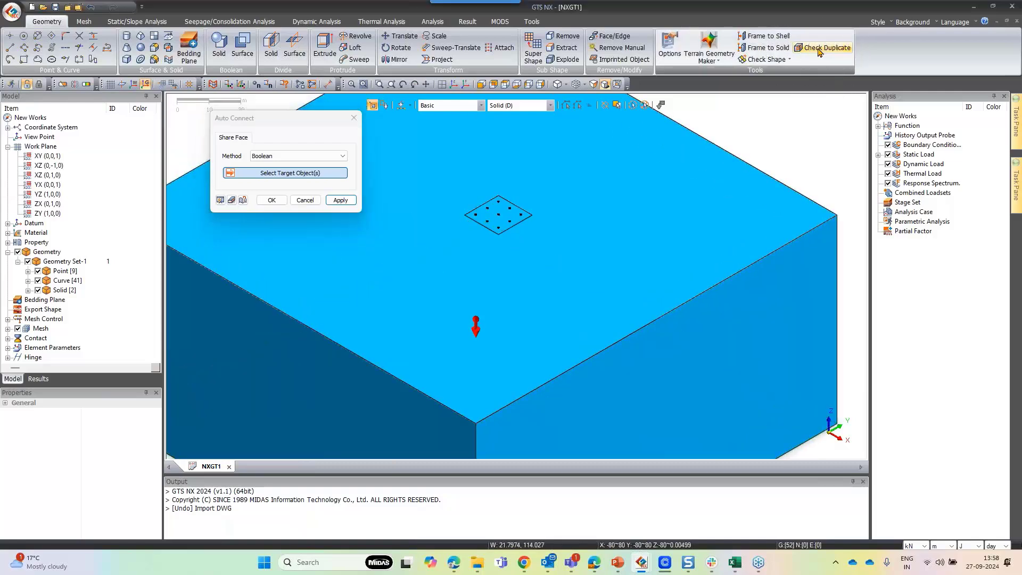
left_click(330, 247)
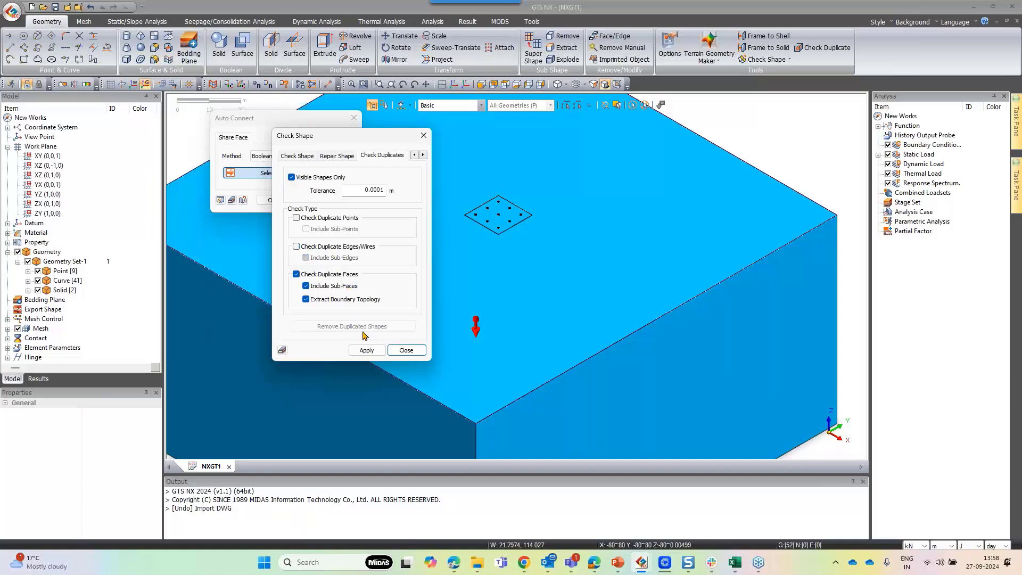
left_click(366, 350)
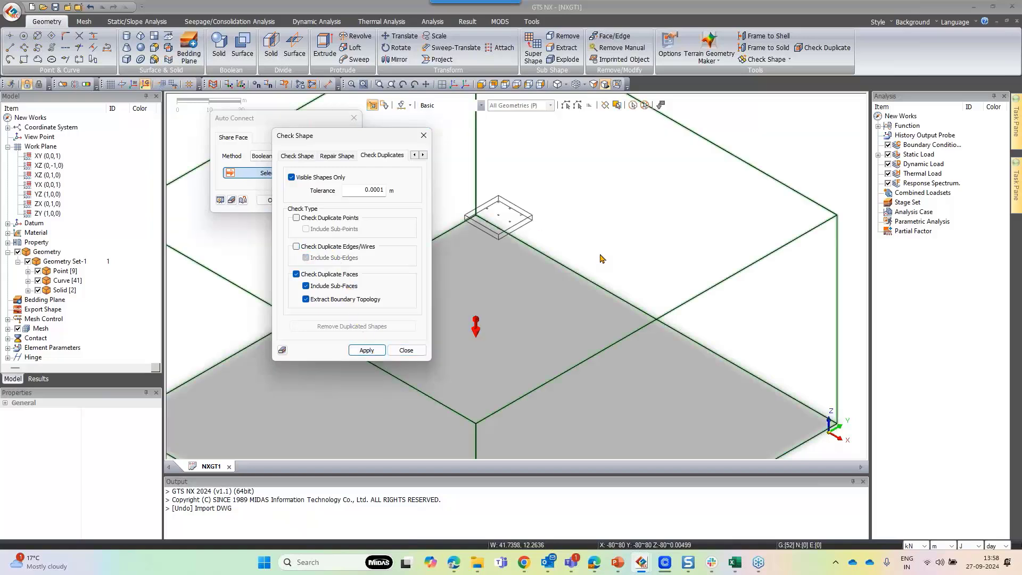
mouse_move(611, 253)
middle_mouse_down()
mouse_move(632, 244)
mouse_move(619, 245)
middle_mouse_up()
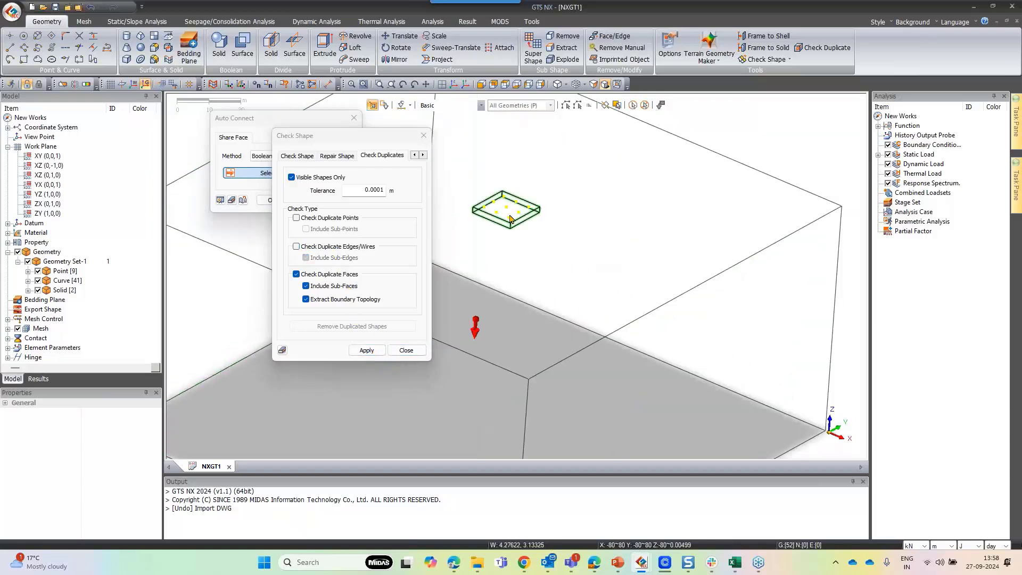
scroll(524, 235, "up", 1)
scroll(523, 234, "up", 4)
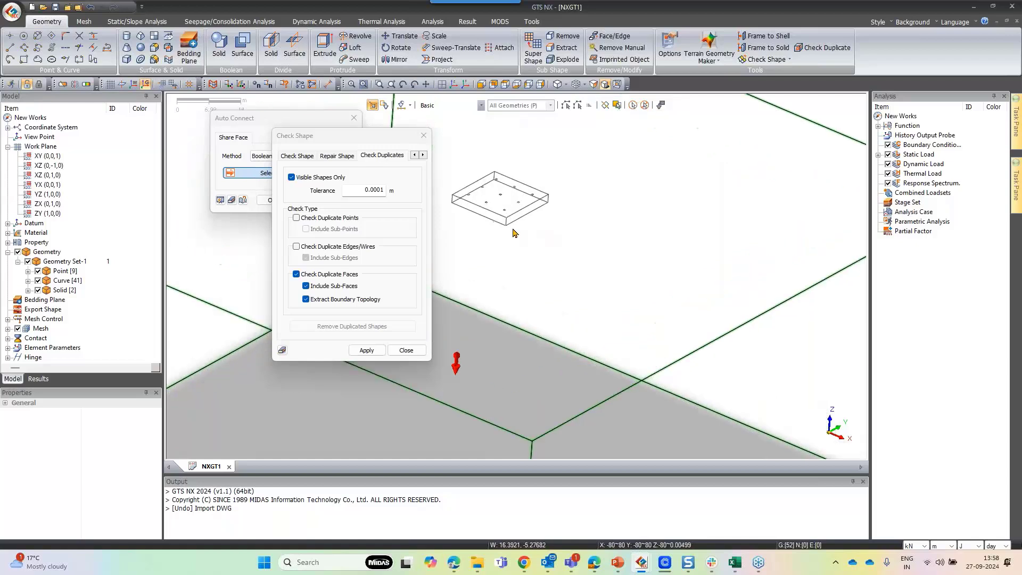
left_click(406, 350)
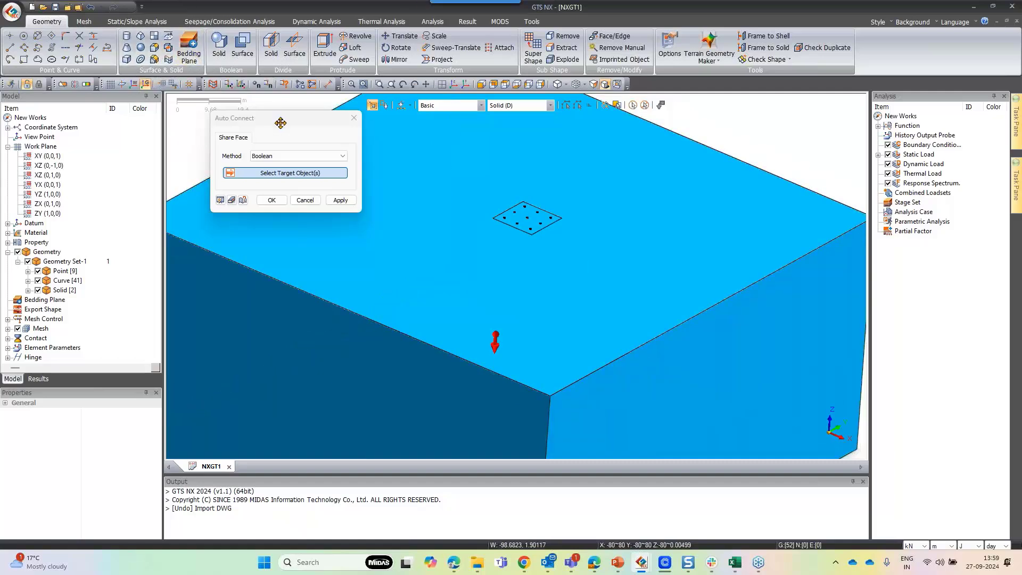
Select both solids and auto-connect them with the Boolean share-face method
left_click_drag(280, 123, 291, 131)
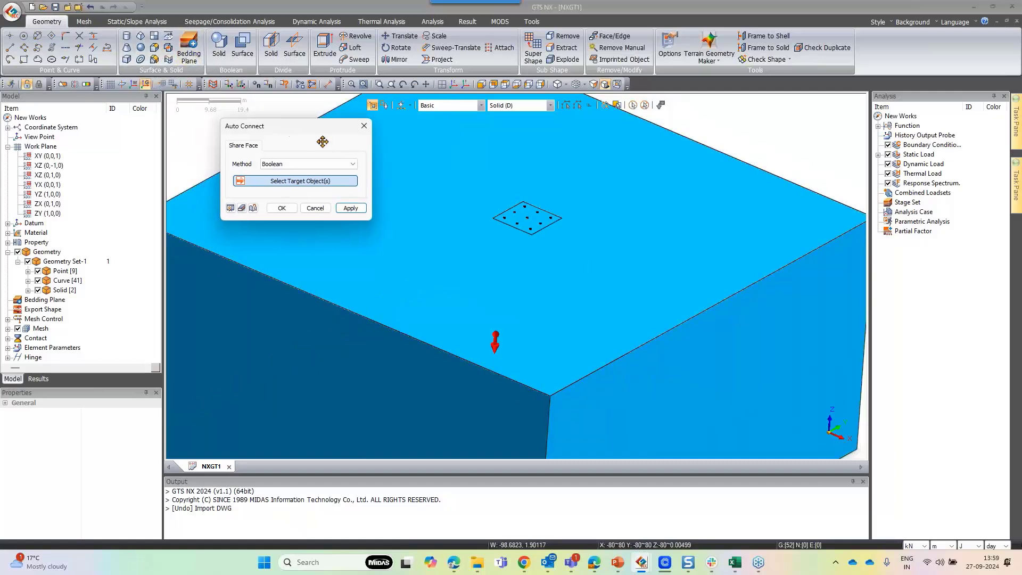
left_click(634, 106)
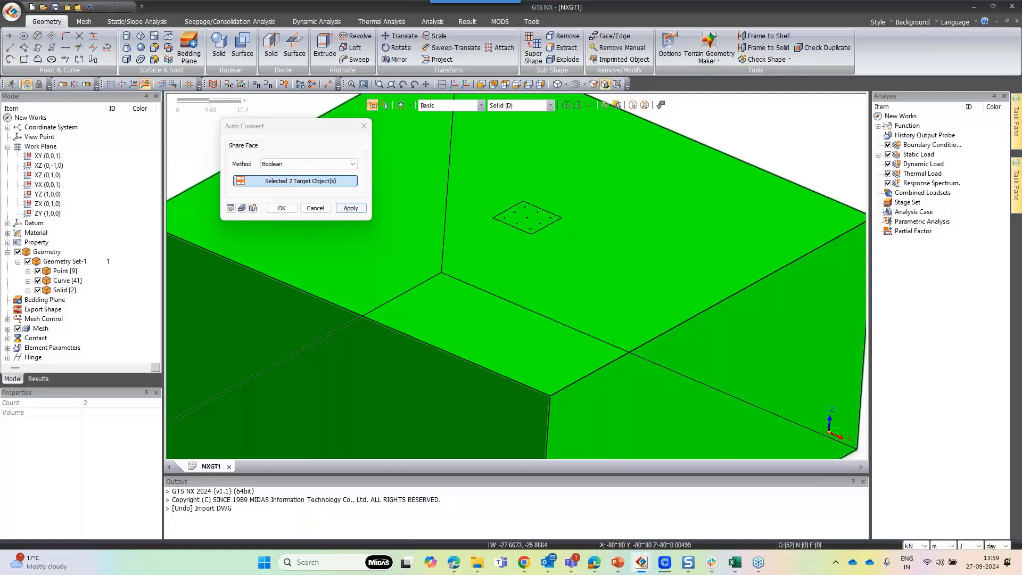
left_click(280, 207)
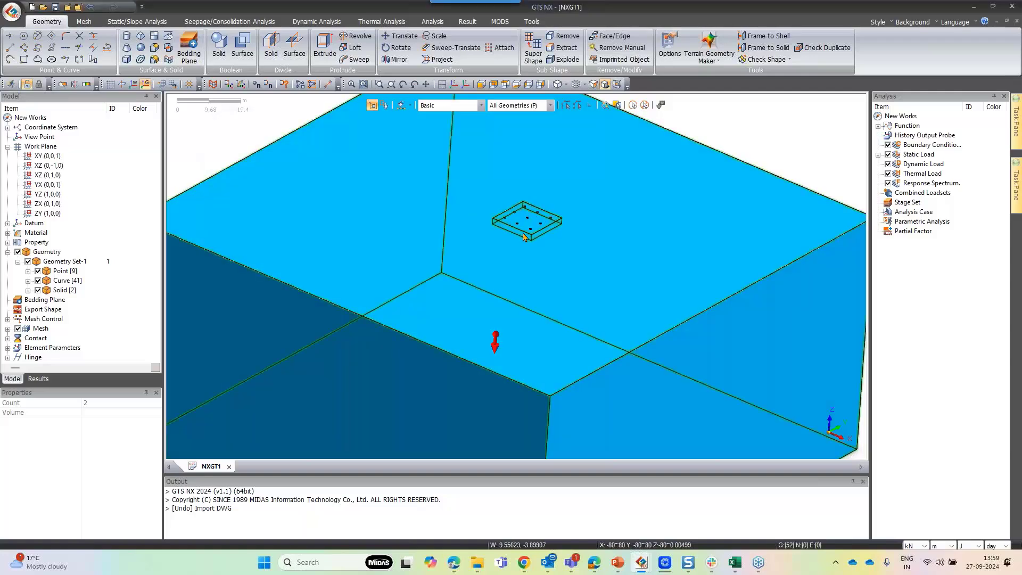
Rerun the duplicate check on edges and faces, including sub-edges and sub-faces, after connecting the solids
left_click(562, 245)
left_click(544, 229)
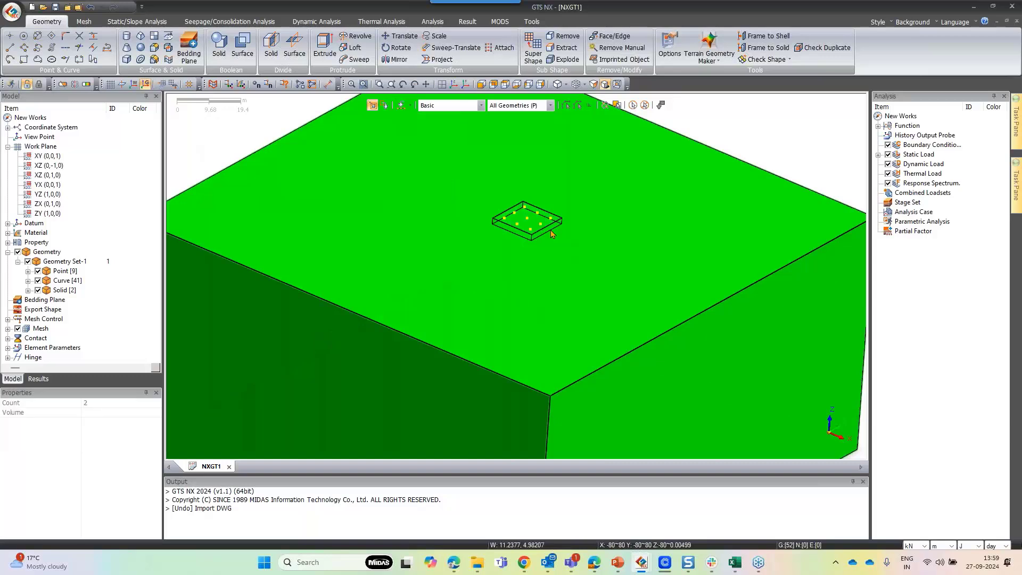
key("Escape")
left_click(822, 48)
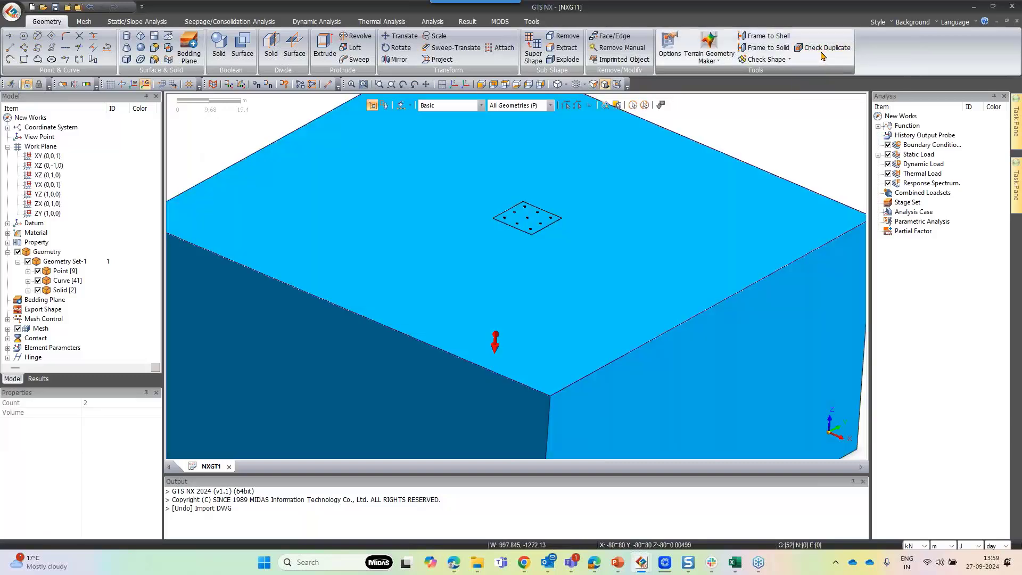
left_click_drag(69, 102, 308, 111)
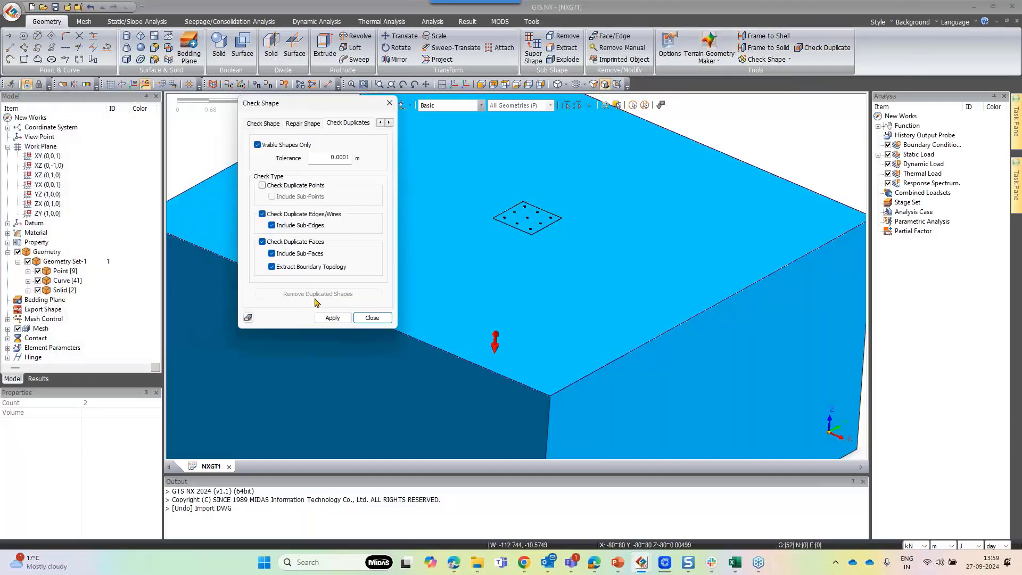
left_click(332, 317)
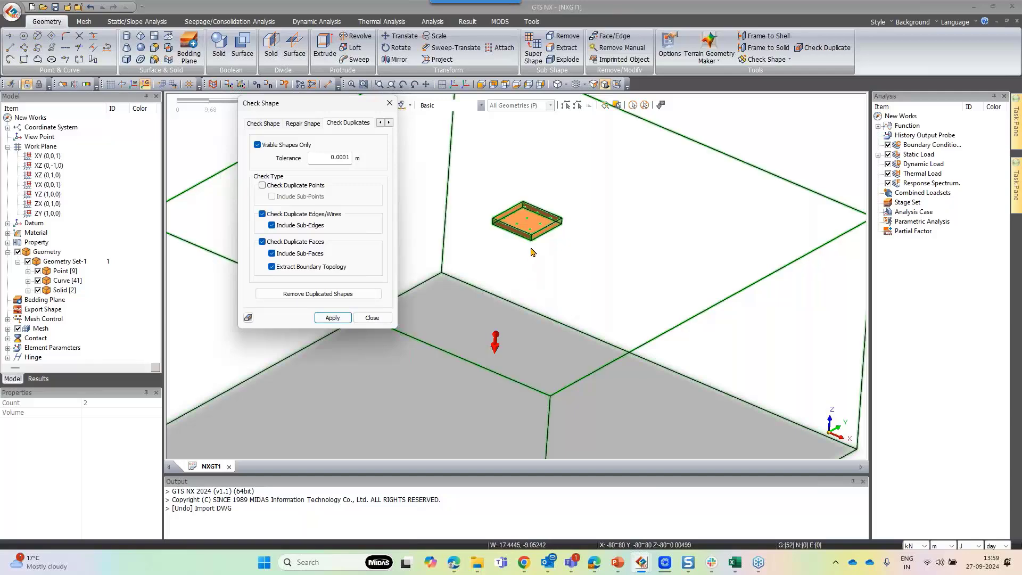
scroll(527, 221, "up", 5)
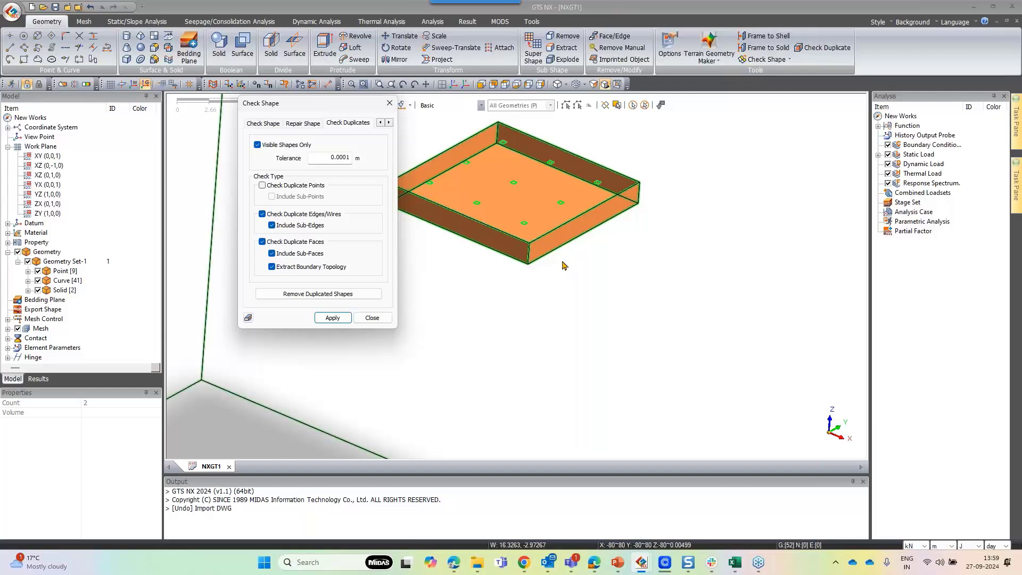
scroll(564, 239, "down", 2)
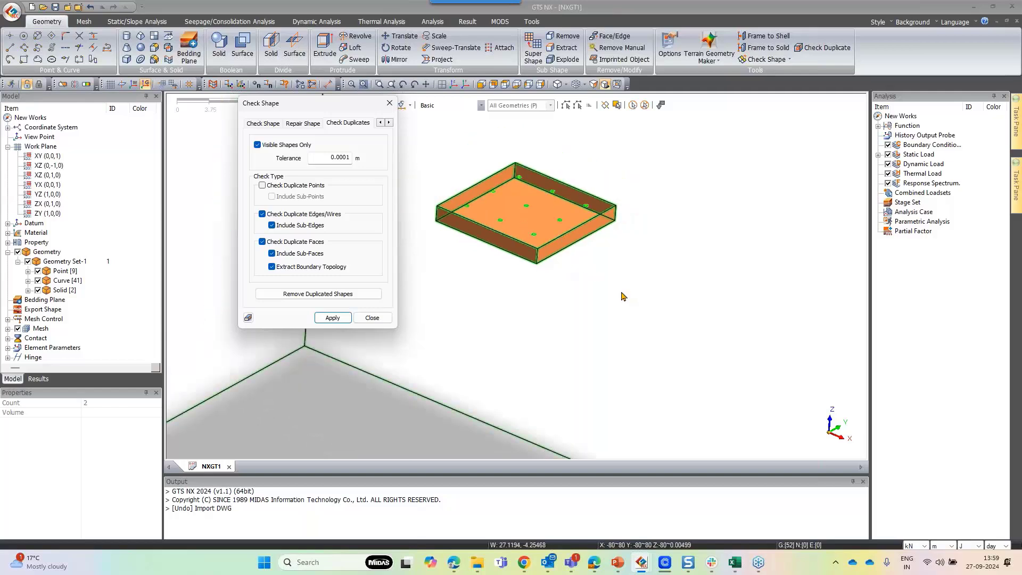
scroll(594, 261, "down", 1)
scroll(596, 263, "down", 1)
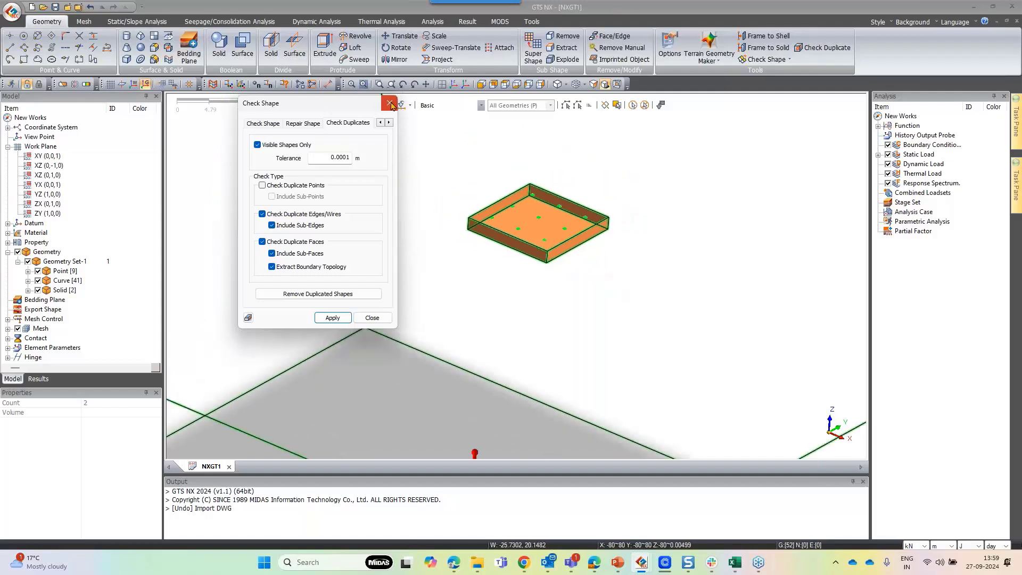
left_click(390, 104)
Create a Mohr-Coulomb material named Soil with cohesion 30 kN/m² and friction angle 36°
scroll(430, 215, "down", 5)
scroll(482, 222, "down", 3)
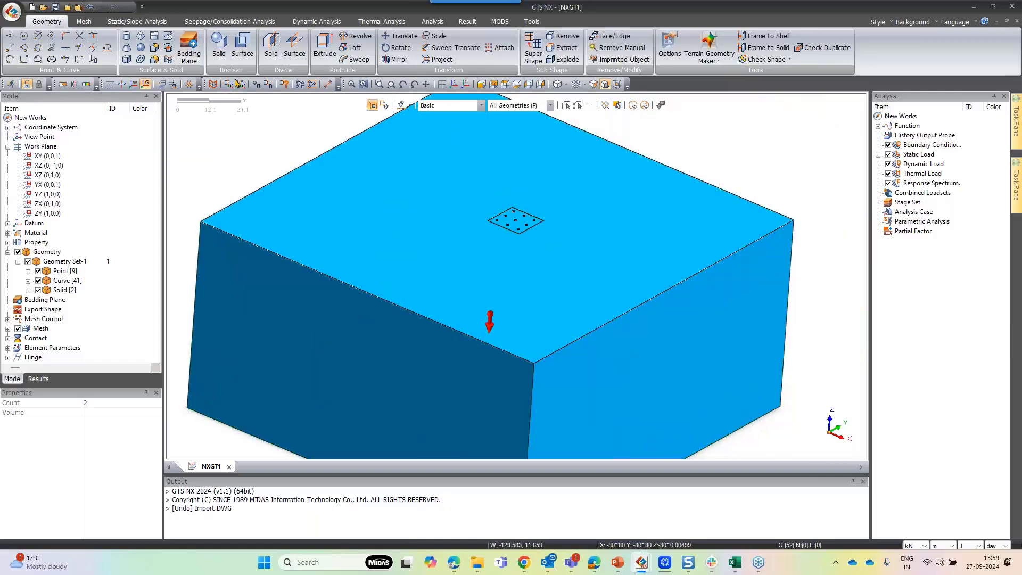
left_click(83, 22)
left_click(16, 45)
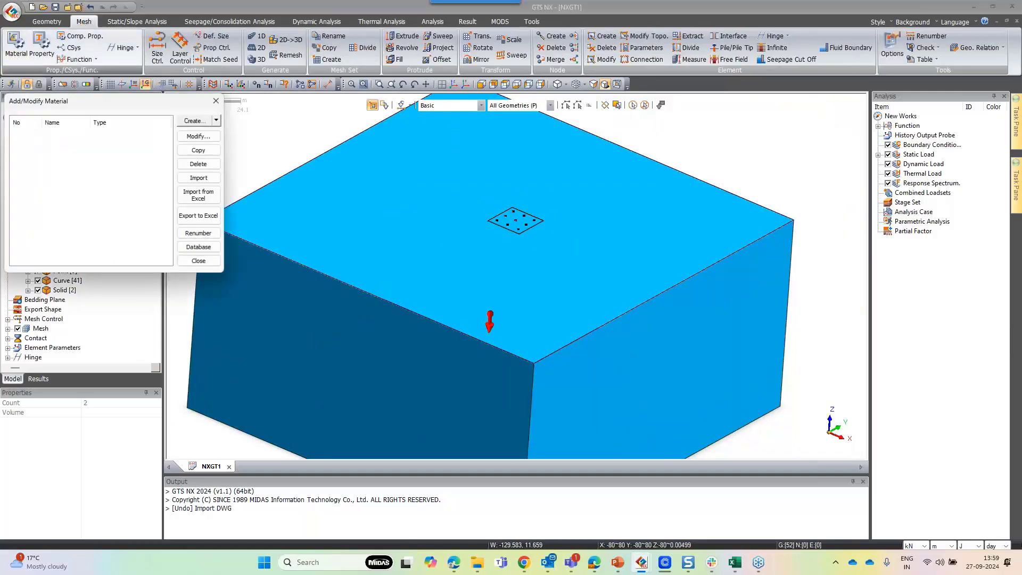
left_click(216, 121)
left_click(226, 132)
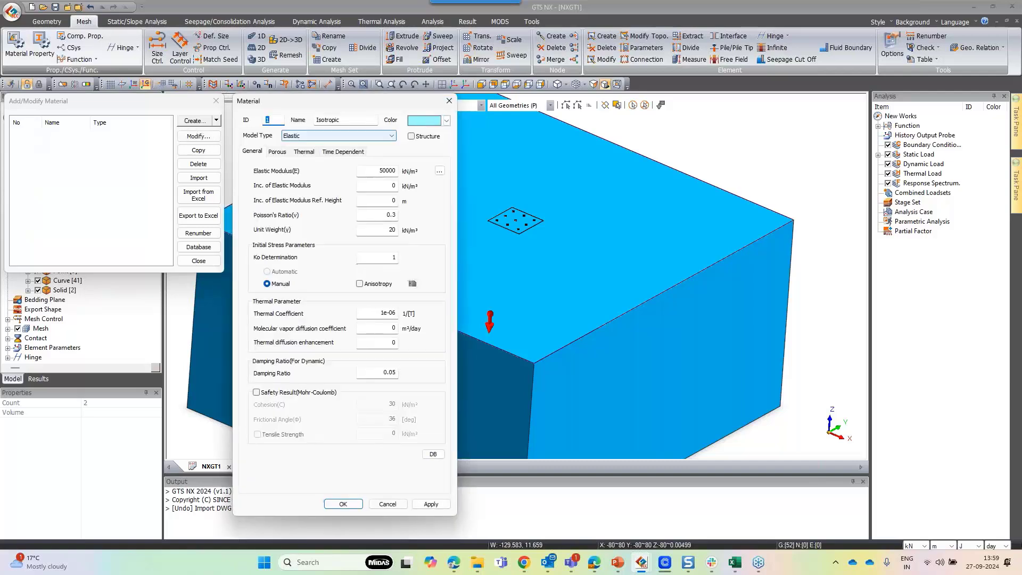
left_click_drag(298, 101, 349, 30)
left_click(427, 66)
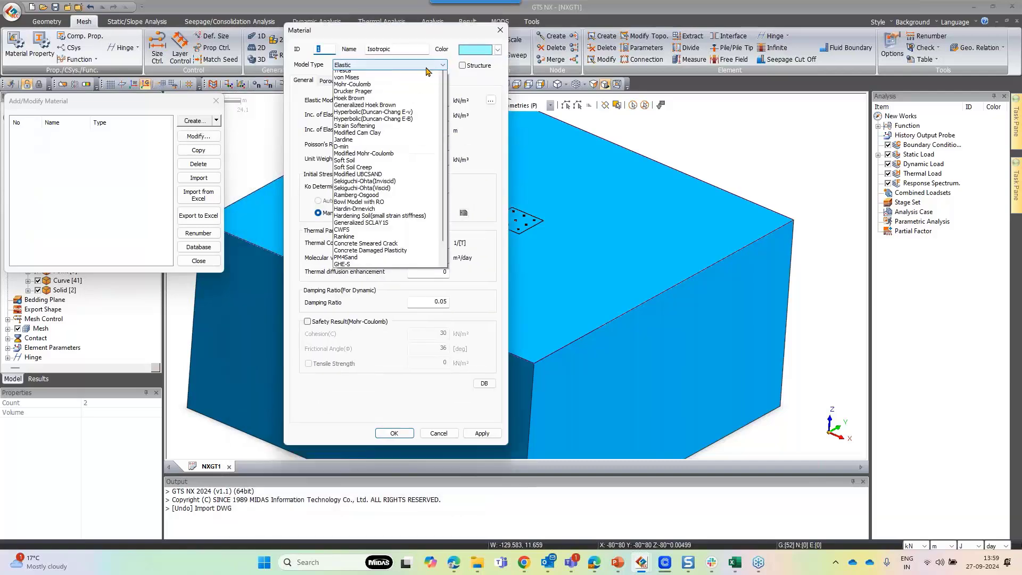
scroll(428, 70, "up", 1)
left_click(362, 95)
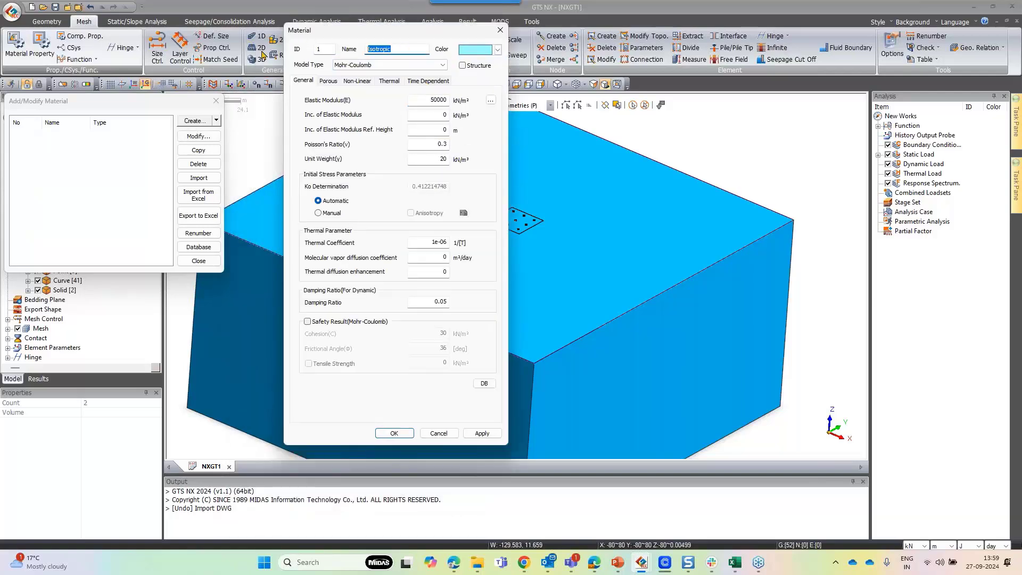
type("Soil")
double_click(448, 101)
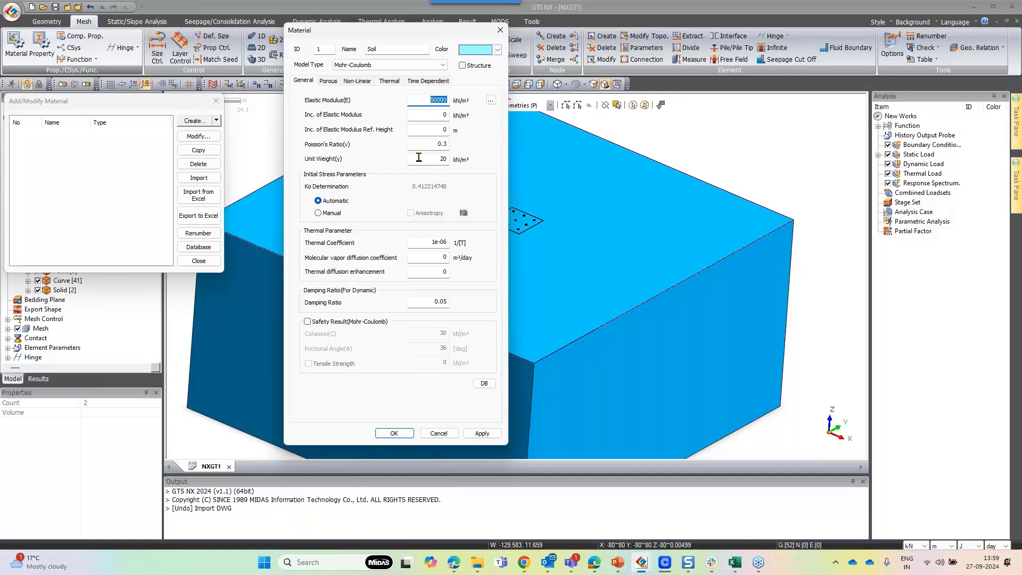
double_click(440, 144)
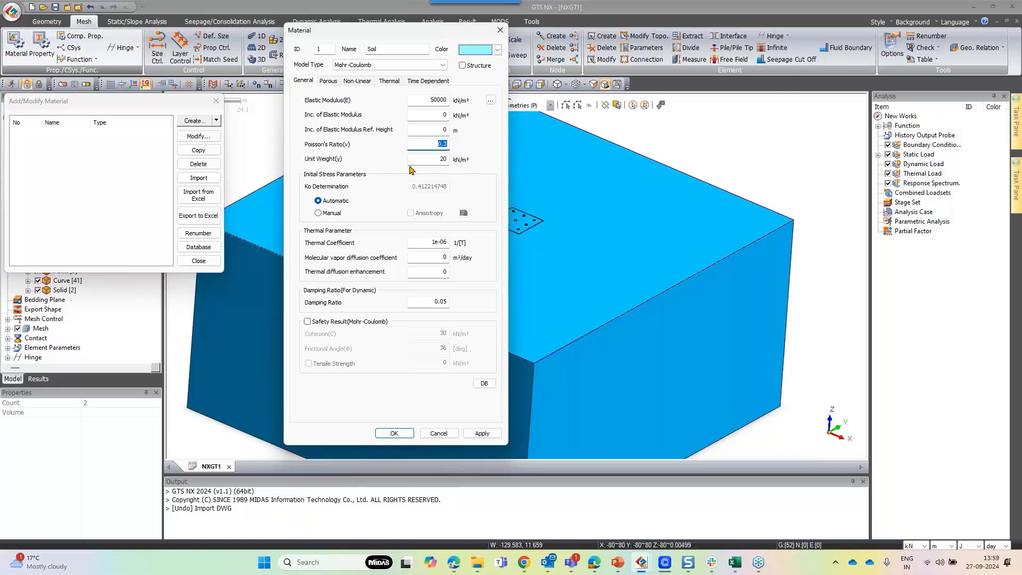
left_click(367, 81)
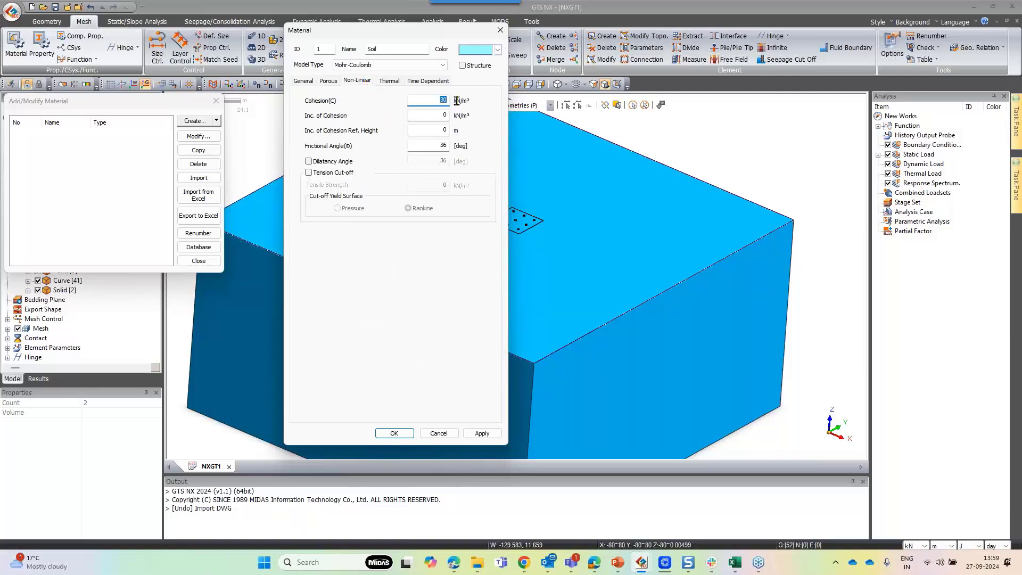
double_click(440, 145)
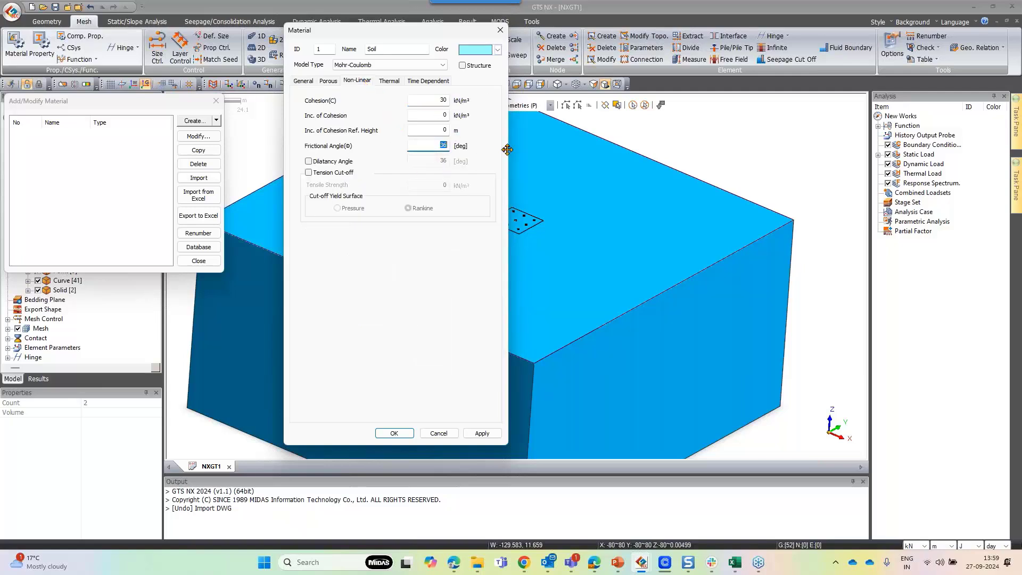
left_click(492, 435)
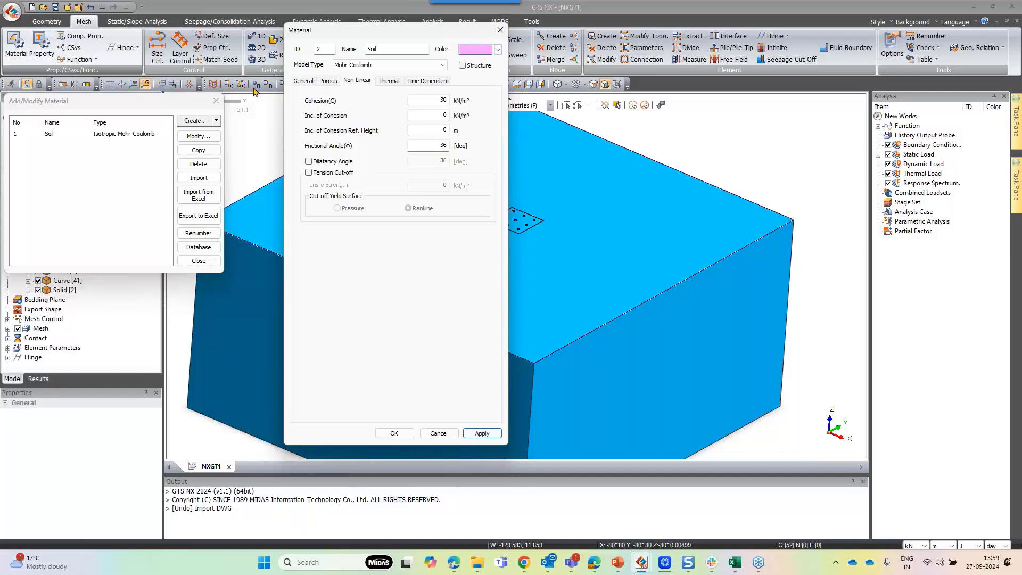
Create an elastic material named Concrete with E 2e7 kN/m², Poisson's ratio 0.2 and unit weight 25 kN/m³
left_click(304, 81)
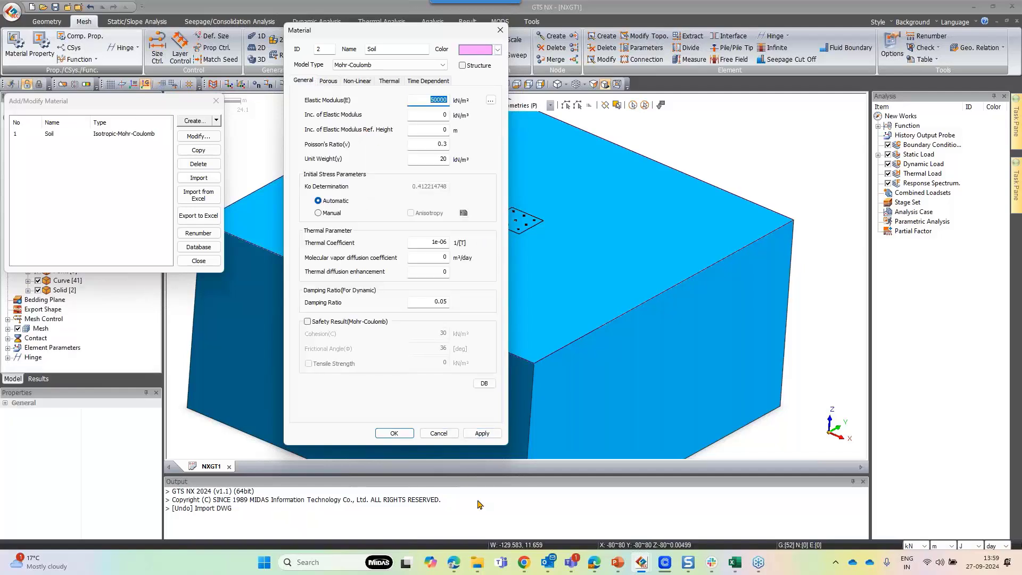
left_click(384, 65)
scroll(375, 97, "up", 1)
scroll(375, 97, "up", 1)
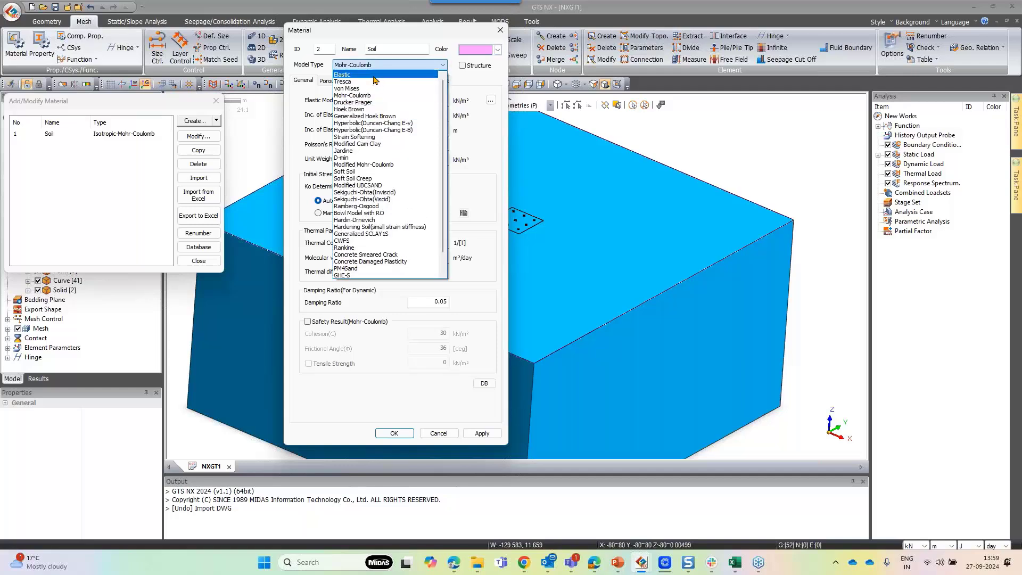
left_click(375, 77)
key("shift+Tab")
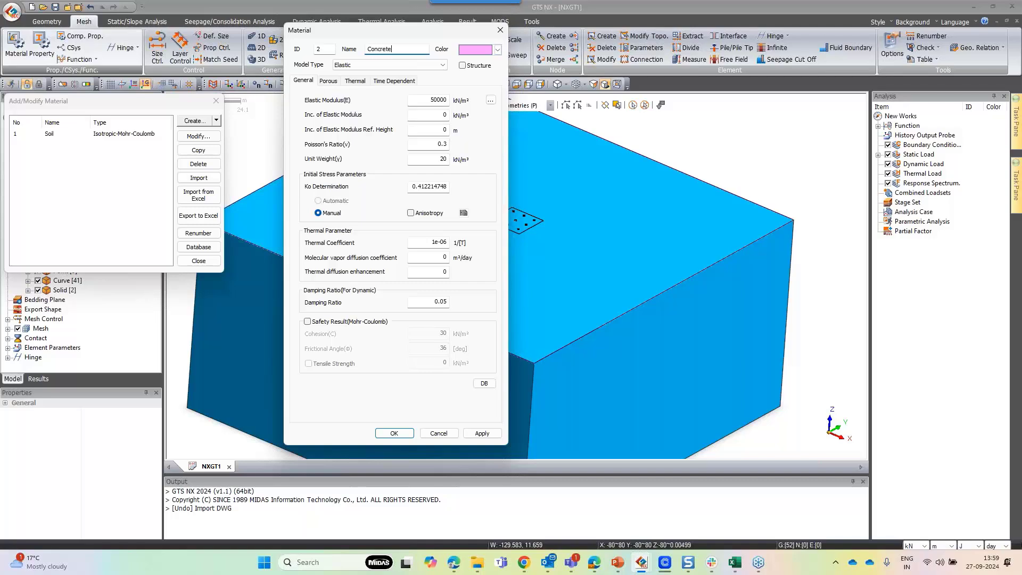
double_click(430, 99)
type("2e7")
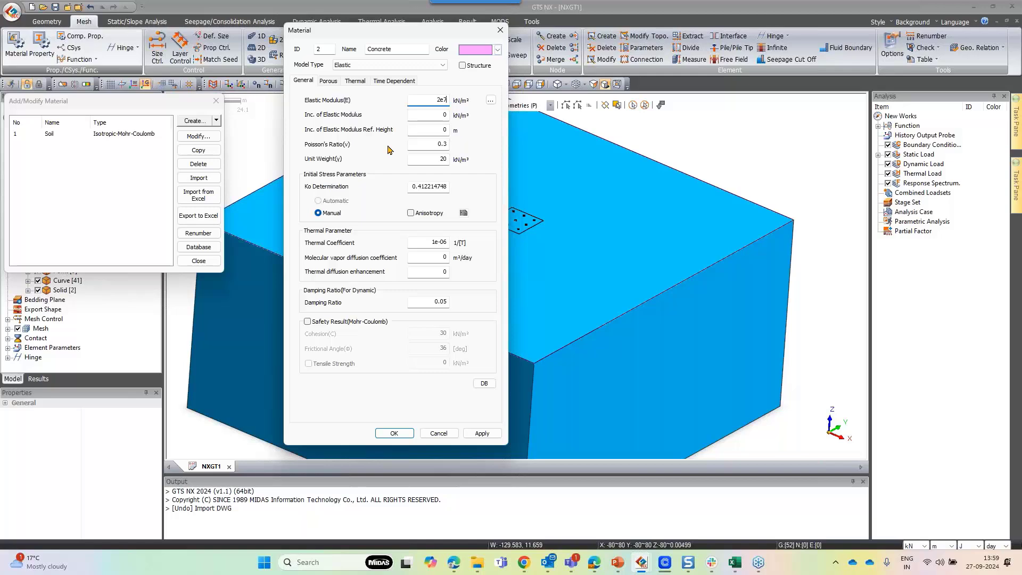
double_click(440, 158)
key("shift+Tab")
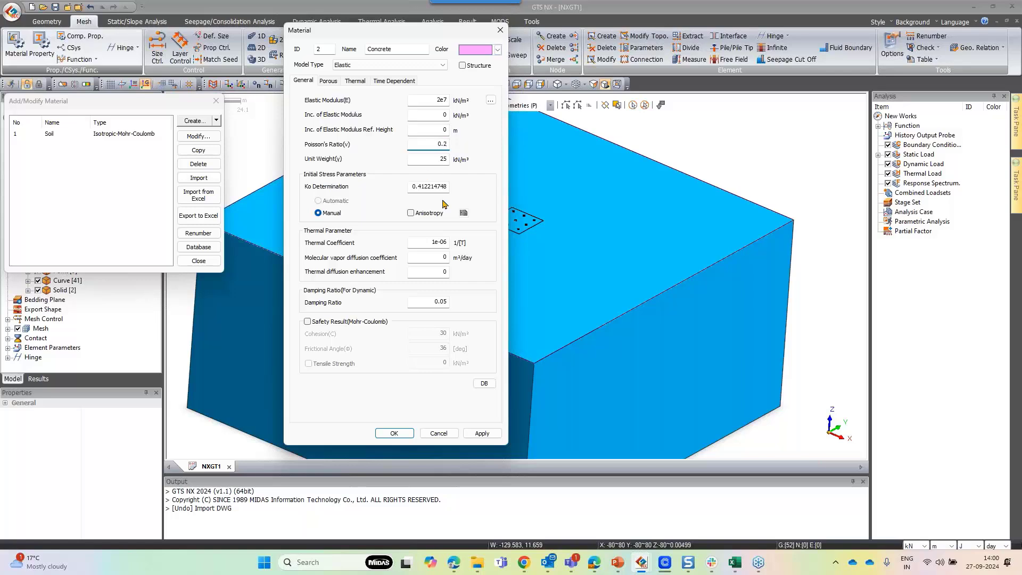
left_click(481, 433)
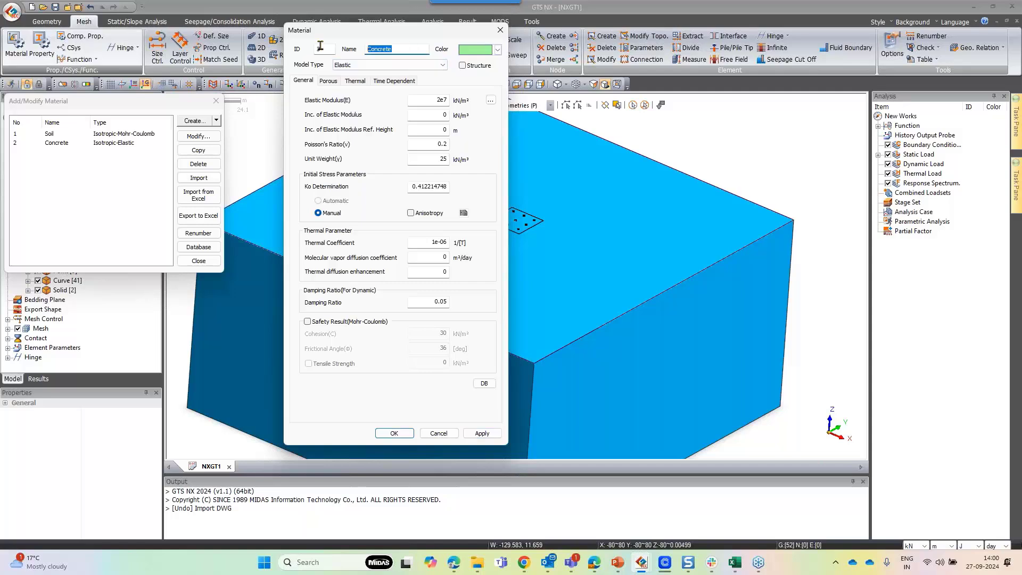
Create an elastic material named Rigid Body with an elastic modulus of 2e8 kN/m²
type("Rigid Body")
left_click(444, 100)
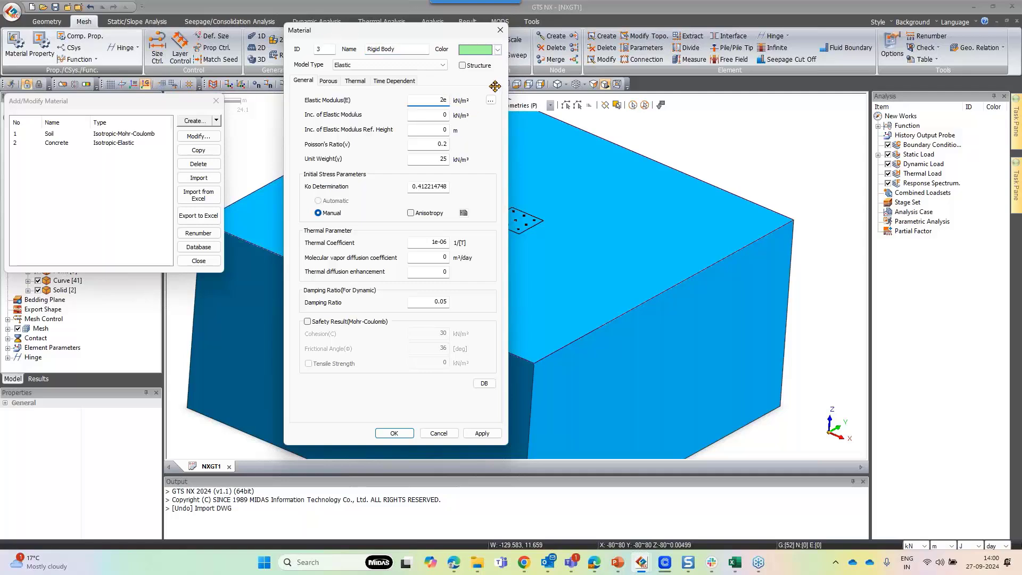
type("8")
left_click(394, 433)
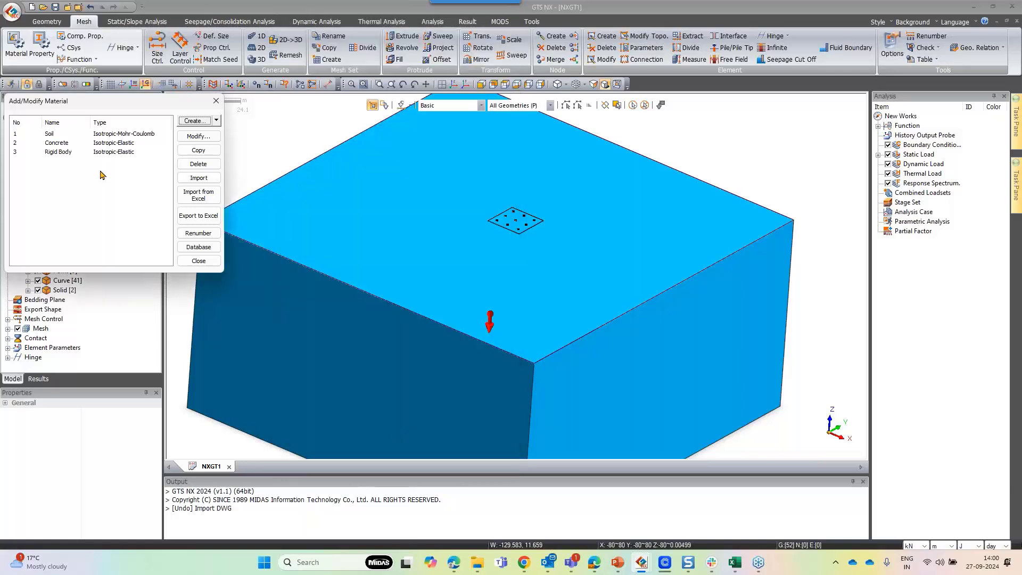
left_click(198, 261)
Create a 3D solid property named Soil using the Soil material
left_click(41, 45)
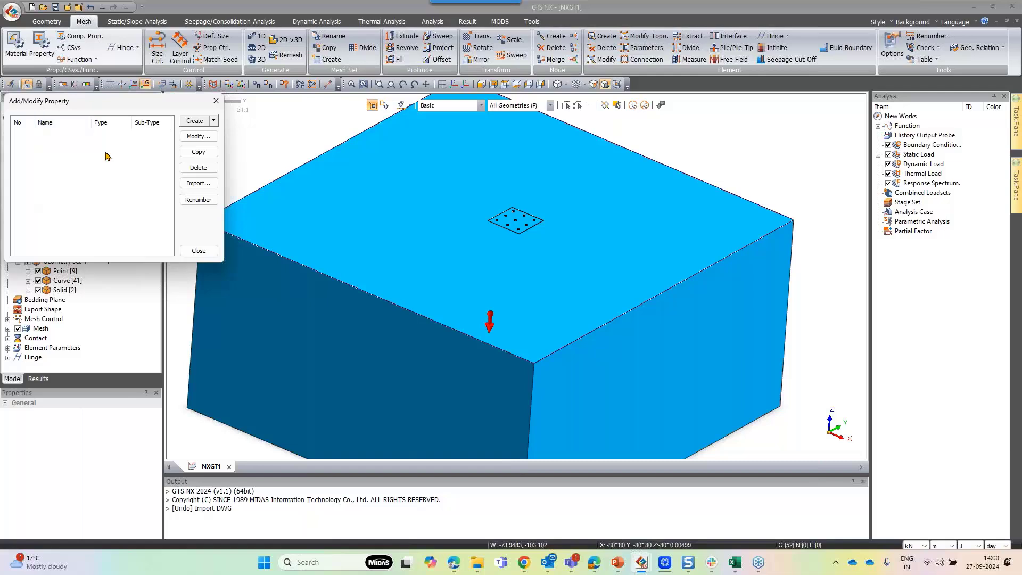
left_click_drag(133, 101, 241, 93)
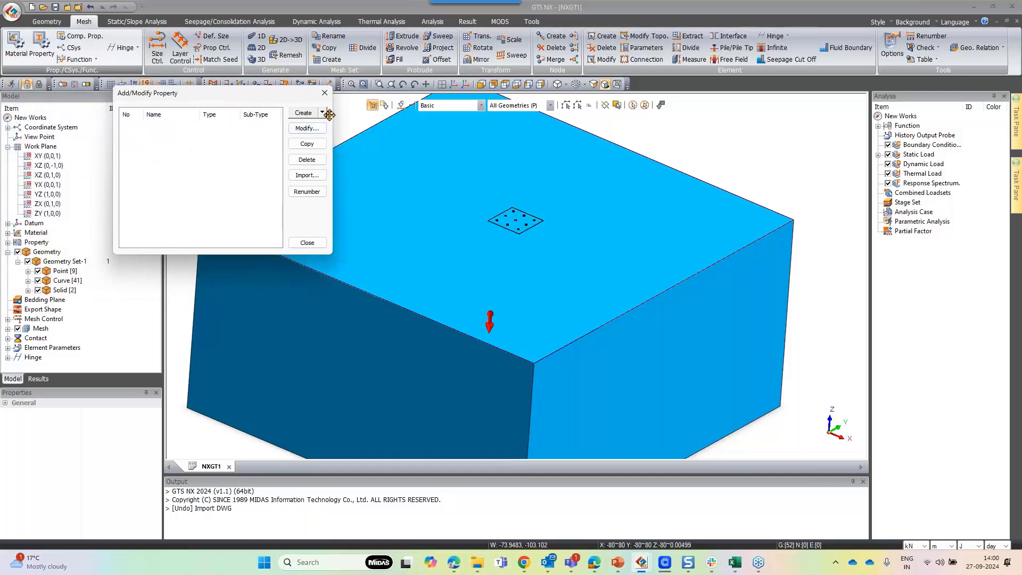
left_click(303, 114)
left_click(322, 113)
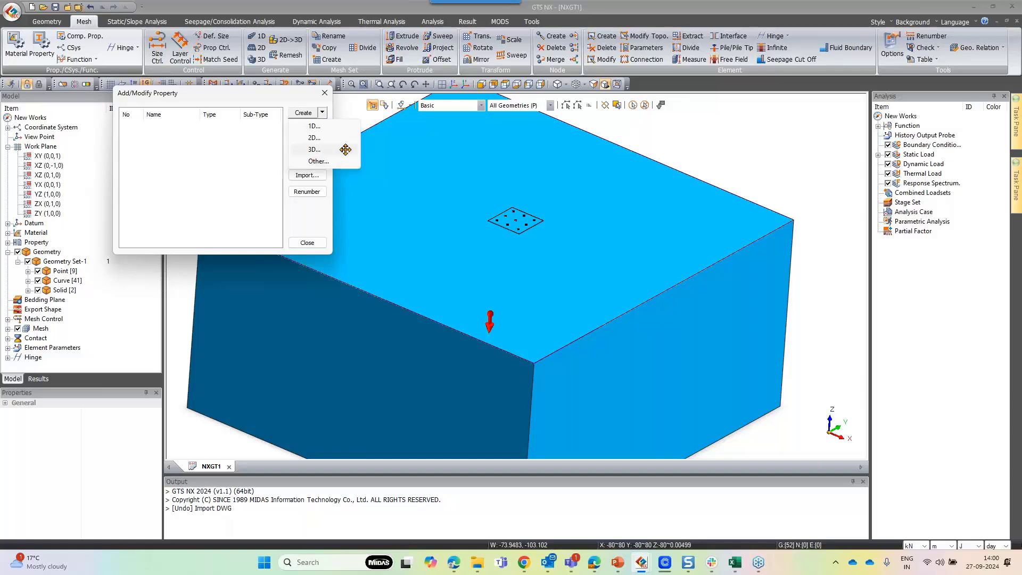
left_click(316, 150)
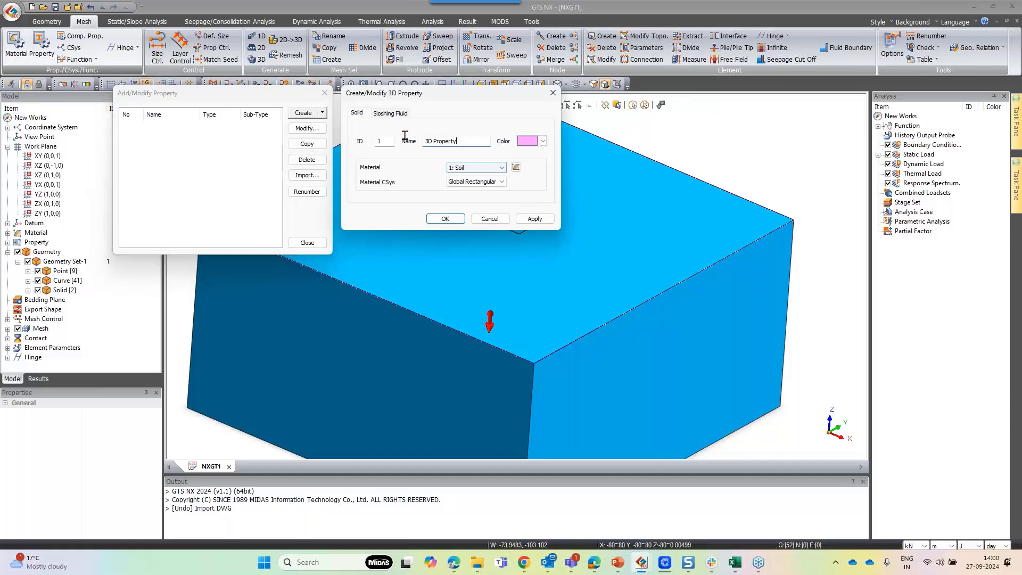
triple_click(452, 141)
type("Soil")
left_click(534, 218)
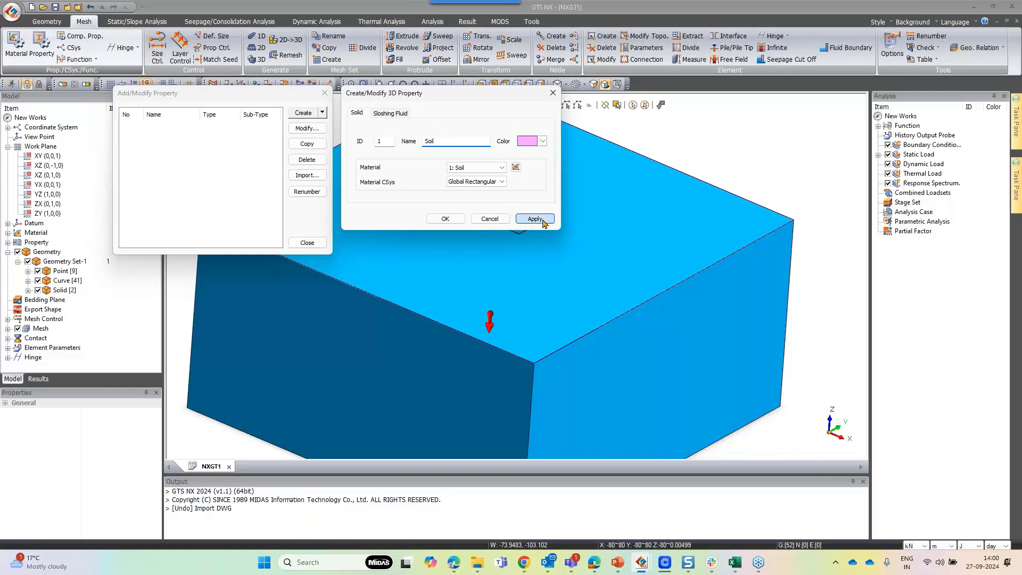
Create a 3D solid property named Raft using the Concrete material
left_click(479, 167)
left_click(481, 183)
triple_click(456, 141)
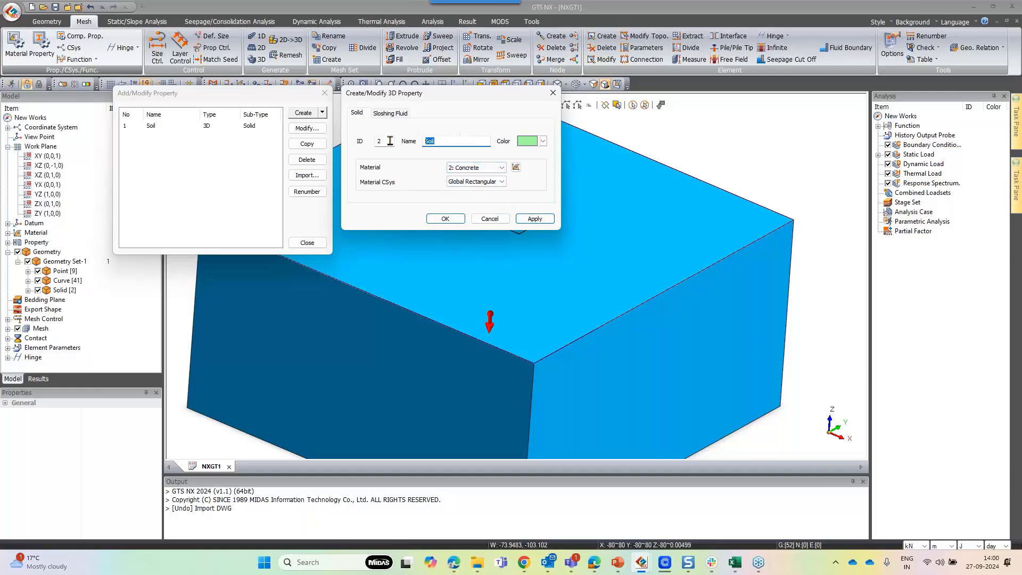
type("Raft")
left_click(548, 221)
left_click(553, 92)
Create a 2D shell property named Rigid Body using the Rigid Body material with 1 m thickness
left_click(322, 112)
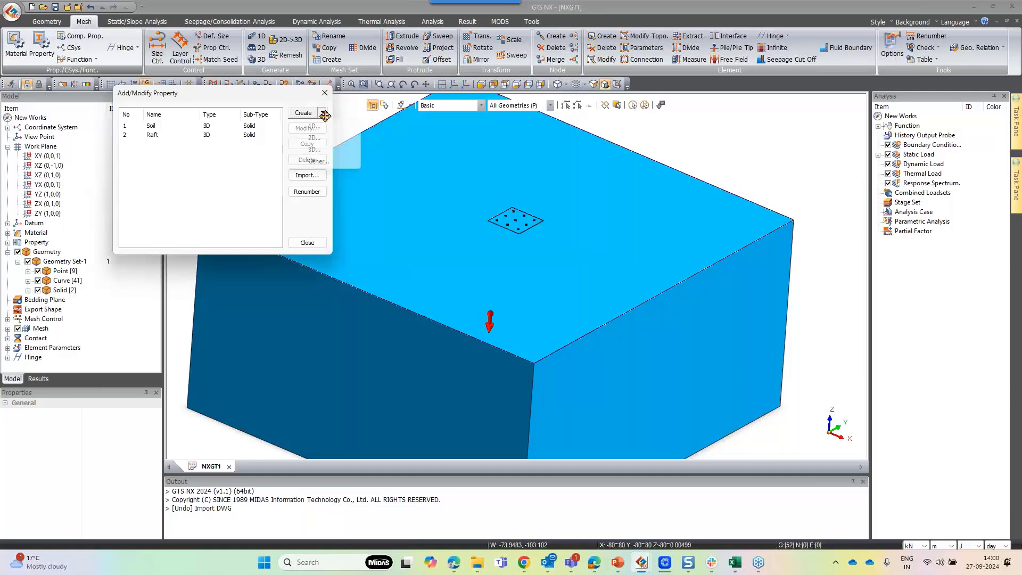
left_click(336, 138)
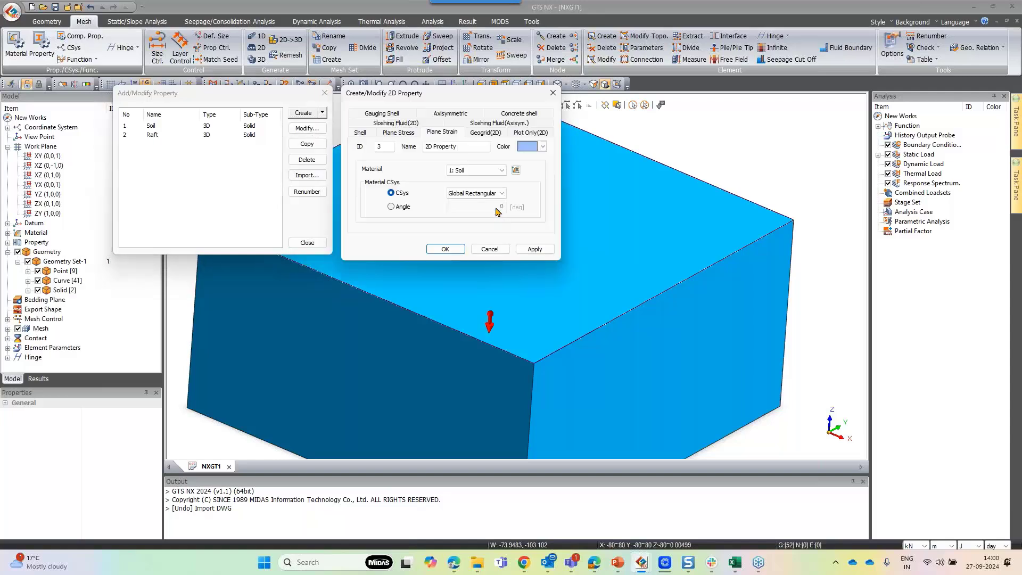
left_click(357, 133)
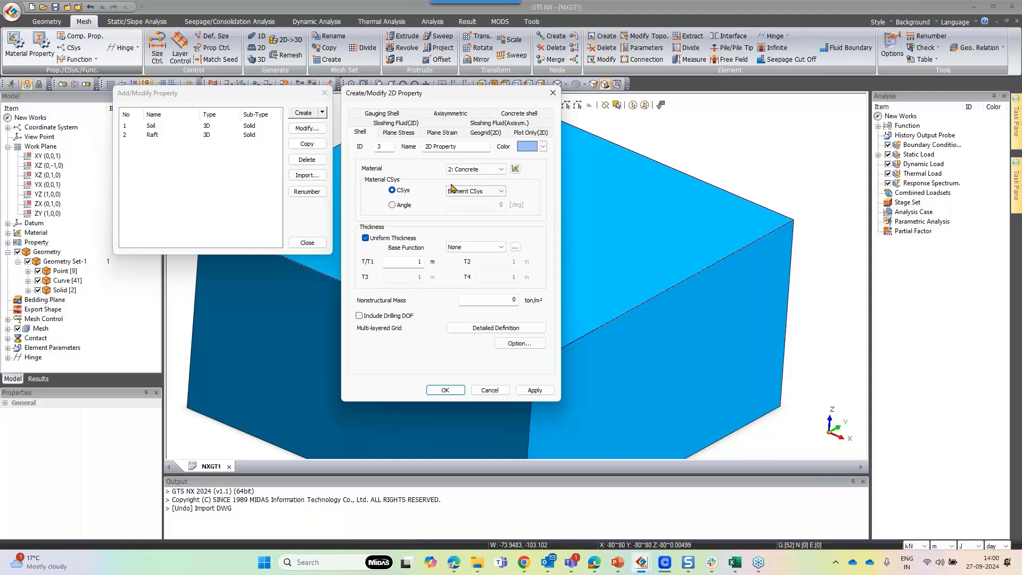
left_click(485, 169)
left_click(473, 186)
type("Rigid Body")
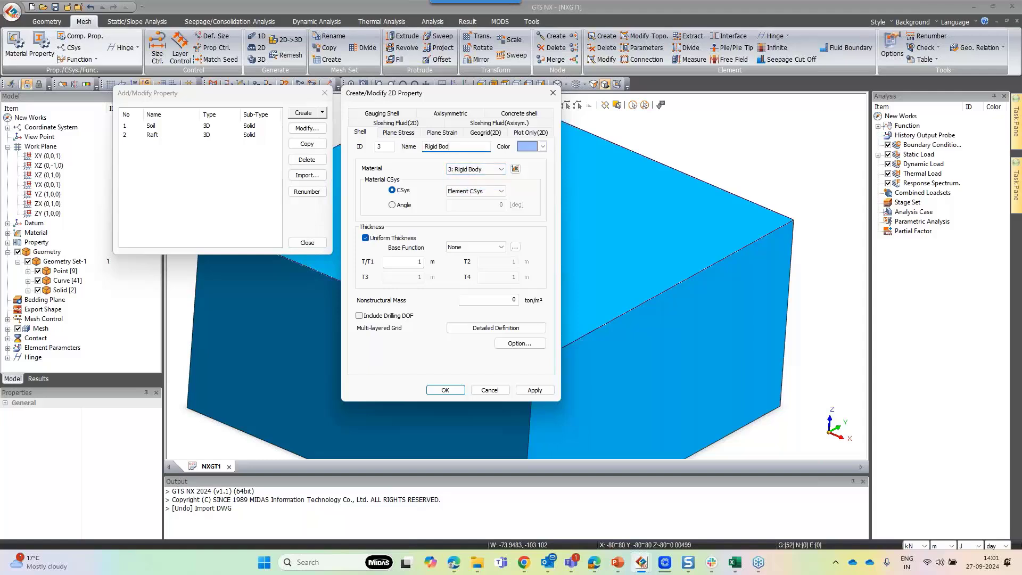
left_click(445, 390)
left_click(307, 242)
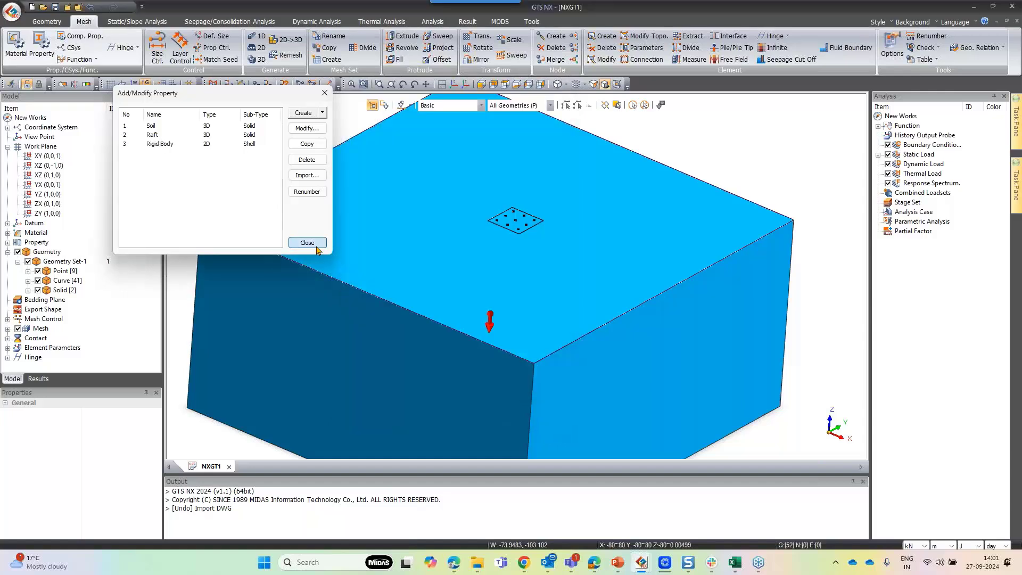
Generate a hybrid 3D mesh on the raft solid with 0.5 m element size, Raft property, into mesh set Raft
scroll(596, 219, "up", 3)
left_click(258, 59)
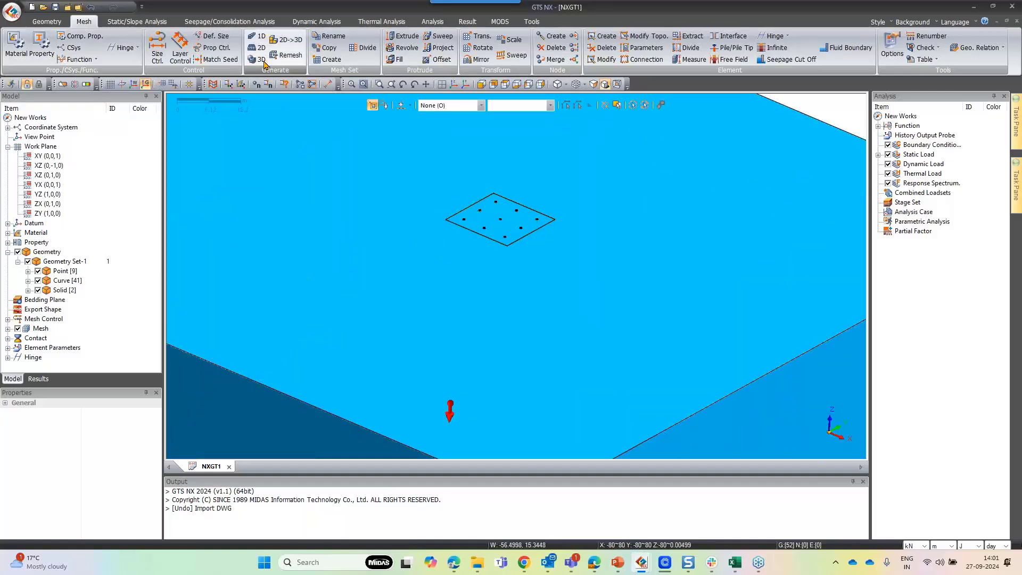
left_click_drag(95, 110, 374, 127)
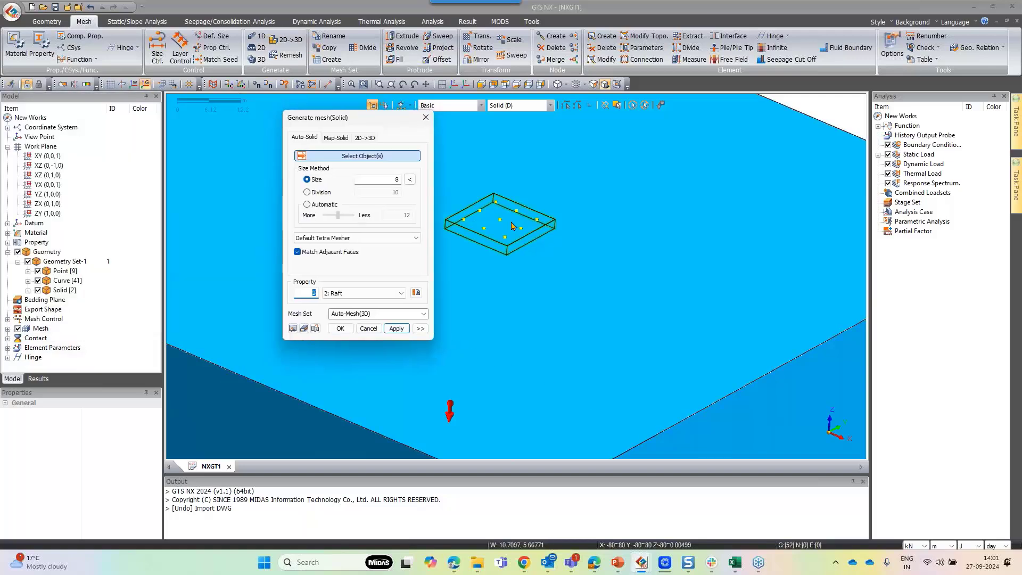
left_click(546, 241)
scroll(503, 240, "up", 3)
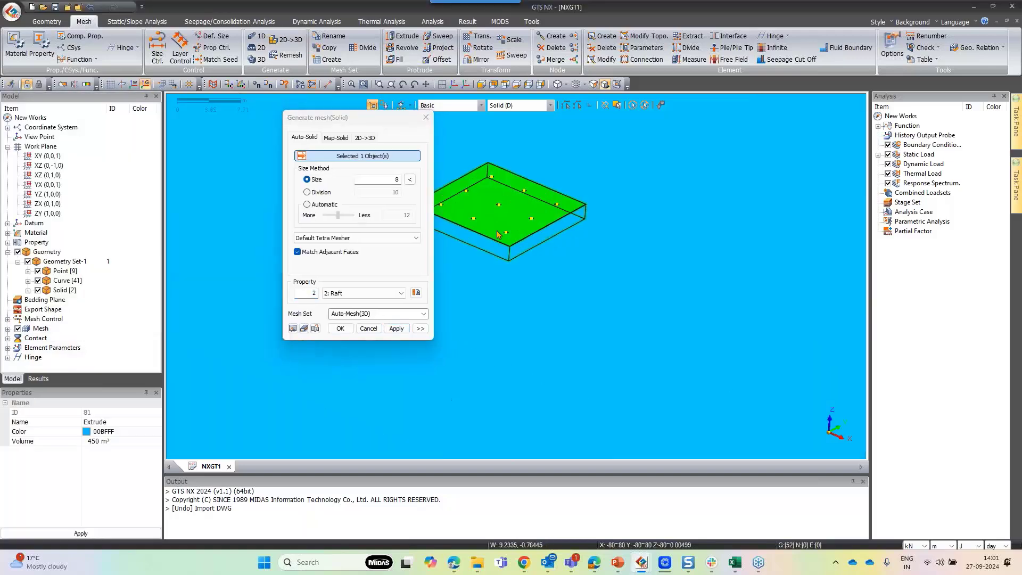
left_click_drag(395, 118, 336, 95)
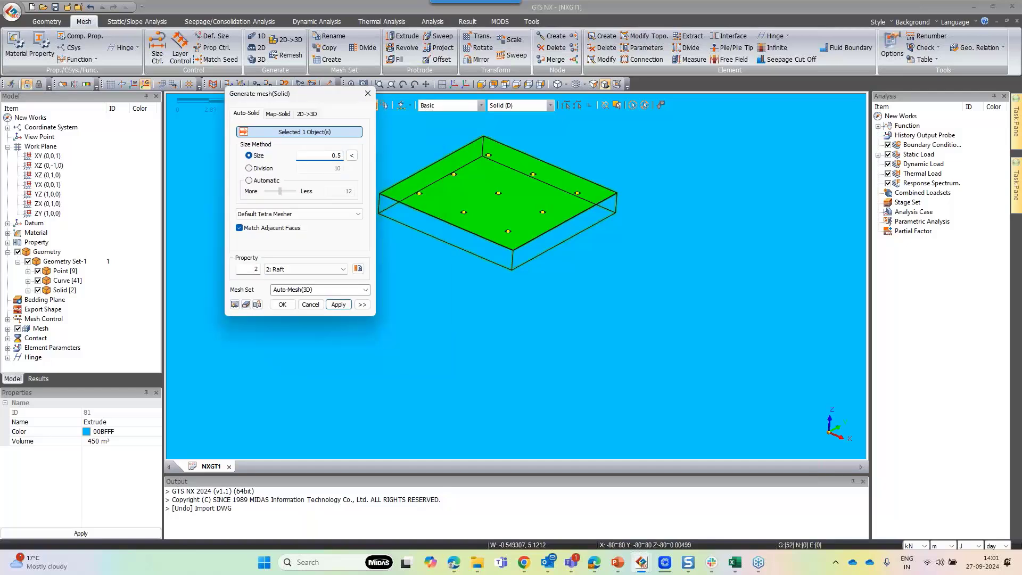
left_click(301, 213)
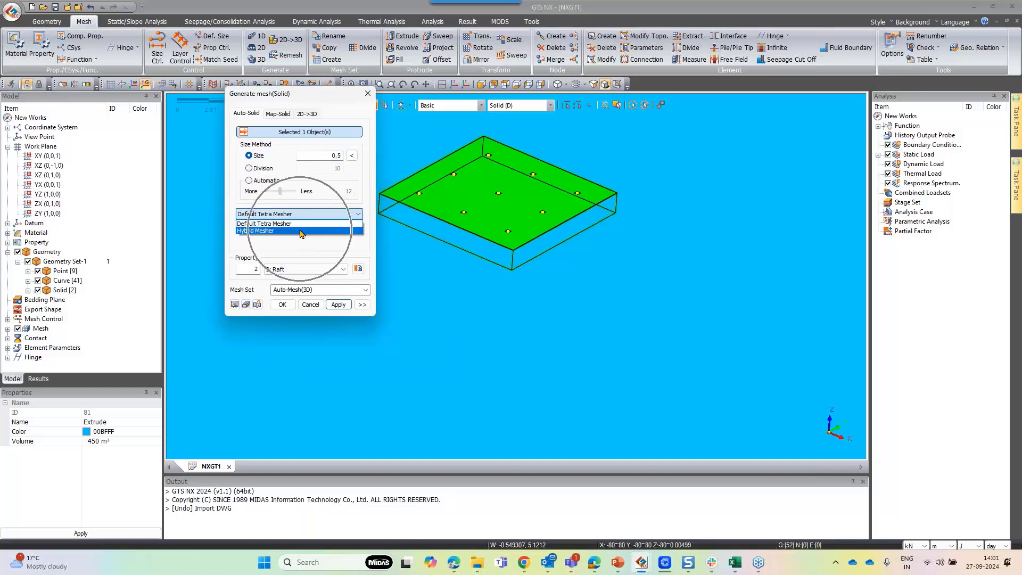
left_click(301, 231)
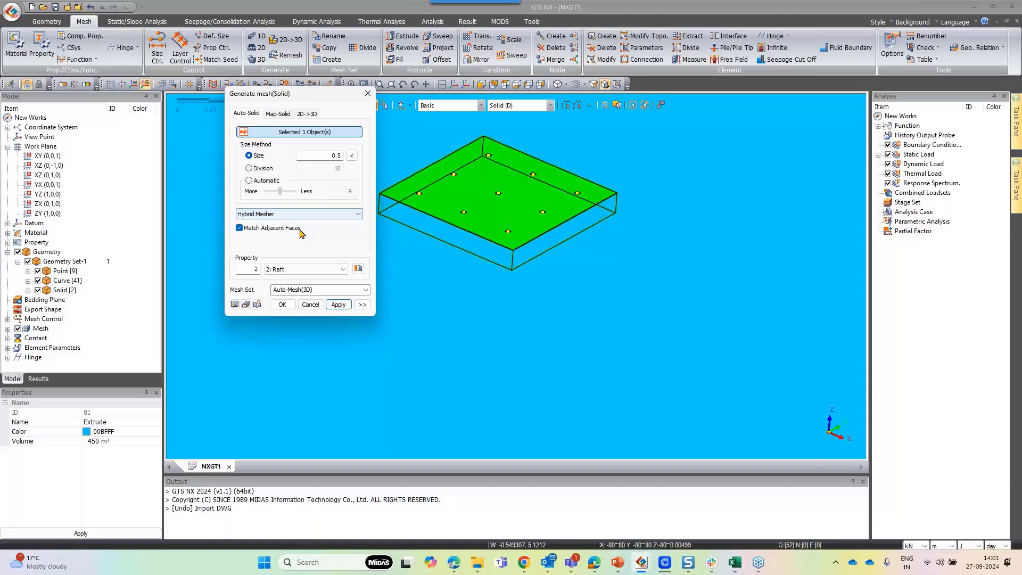
left_click(292, 292)
type("Raft")
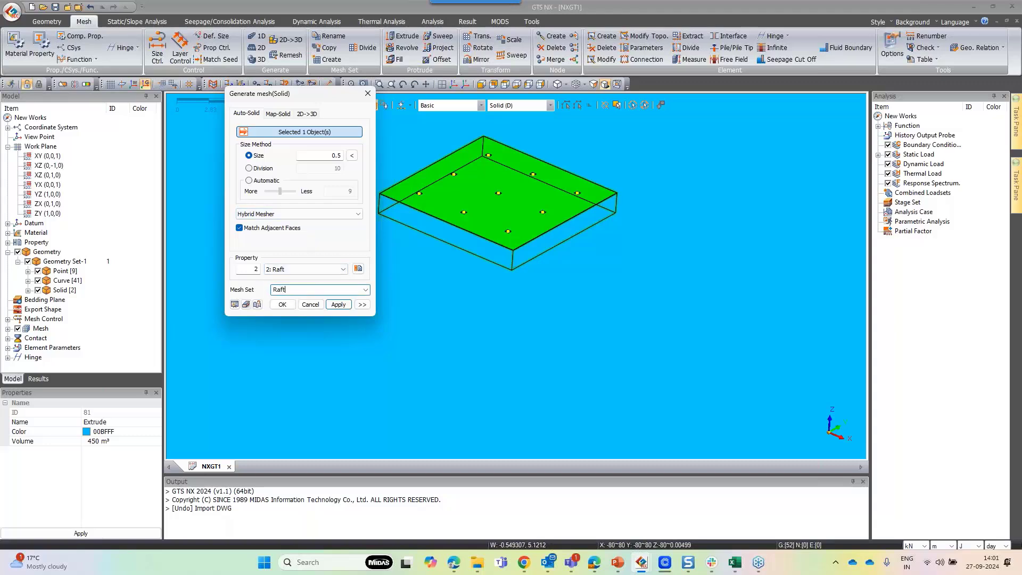
left_click(338, 304)
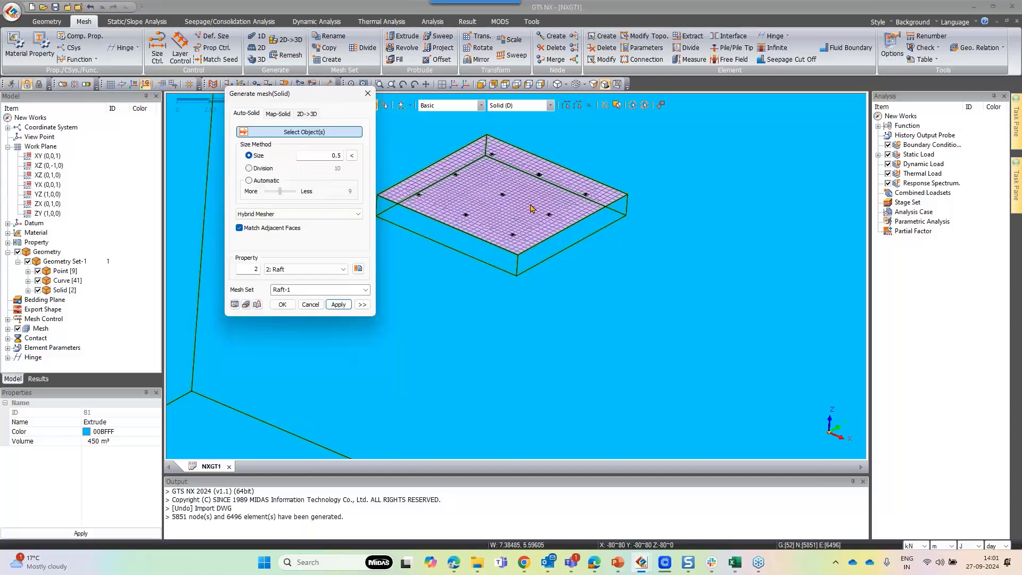
Mesh the soil solid with 4 m element size using the Soil property into a mesh set named Soil
scroll(518, 228, "up", 6)
scroll(518, 228, "up", 8)
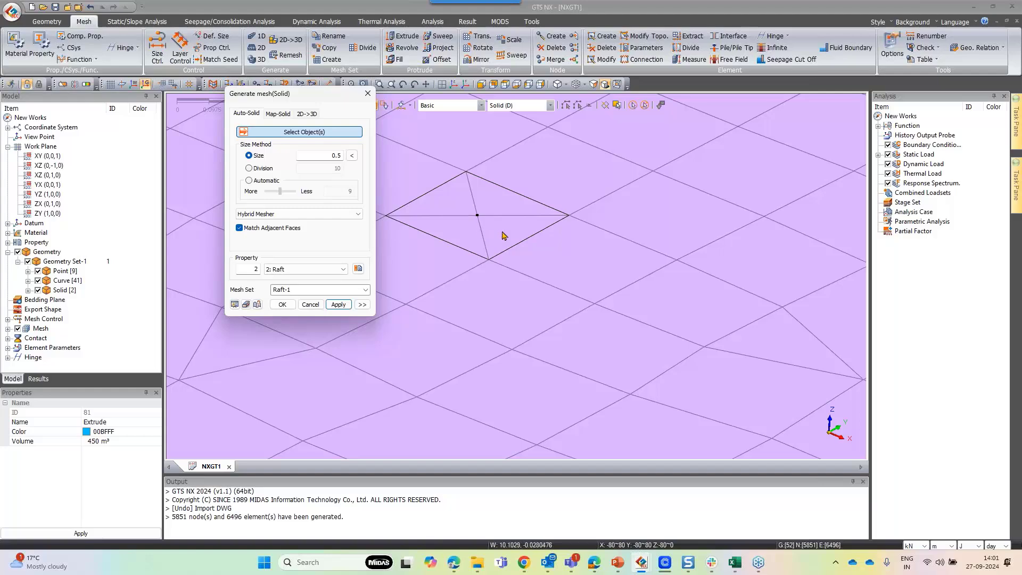
scroll(535, 236, "down", 8)
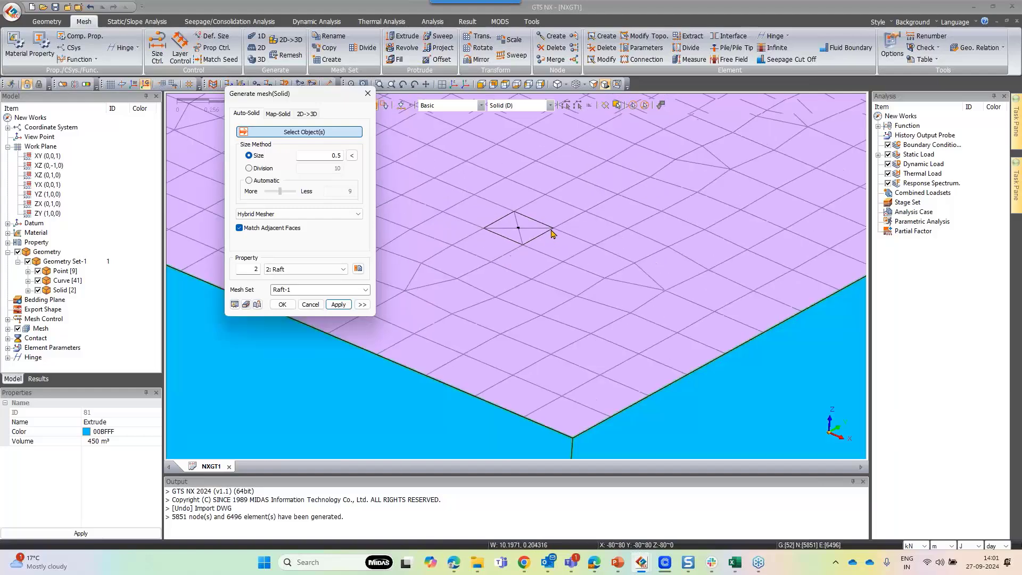
scroll(552, 221, "down", 10)
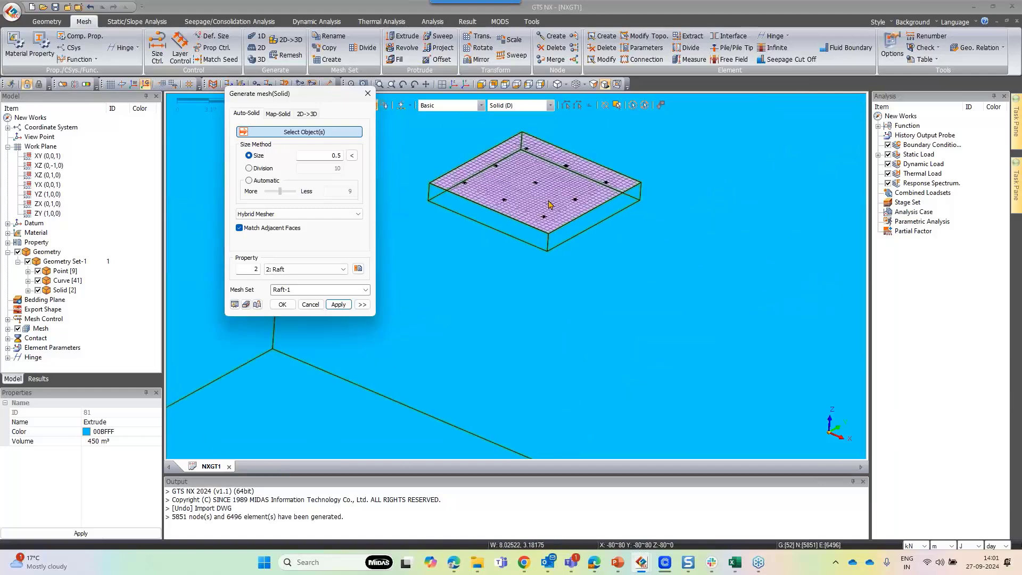
left_click(509, 283)
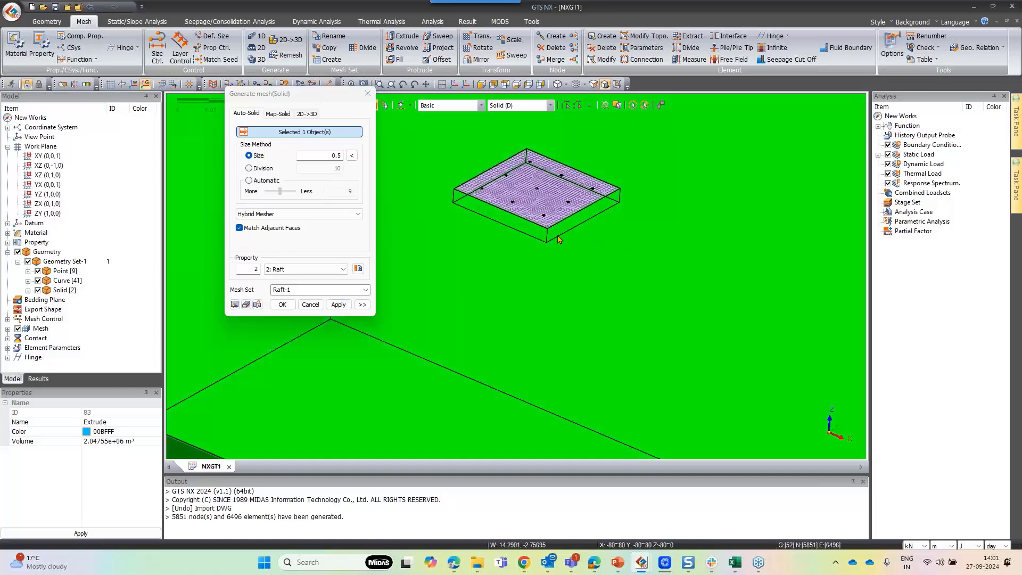
scroll(558, 239, "up", 1)
scroll(558, 239, "up", 8)
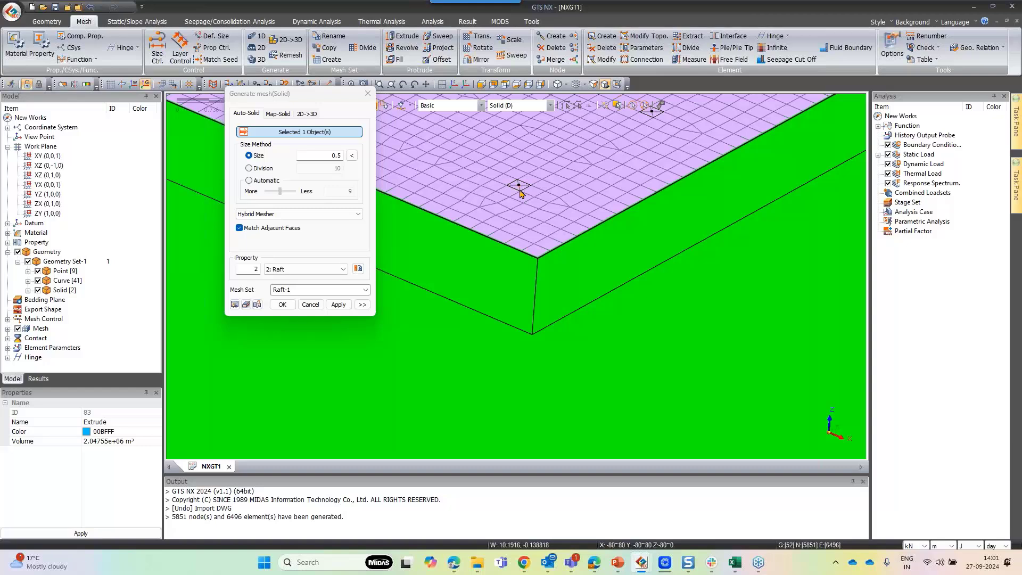
scroll(585, 243, "down", 10)
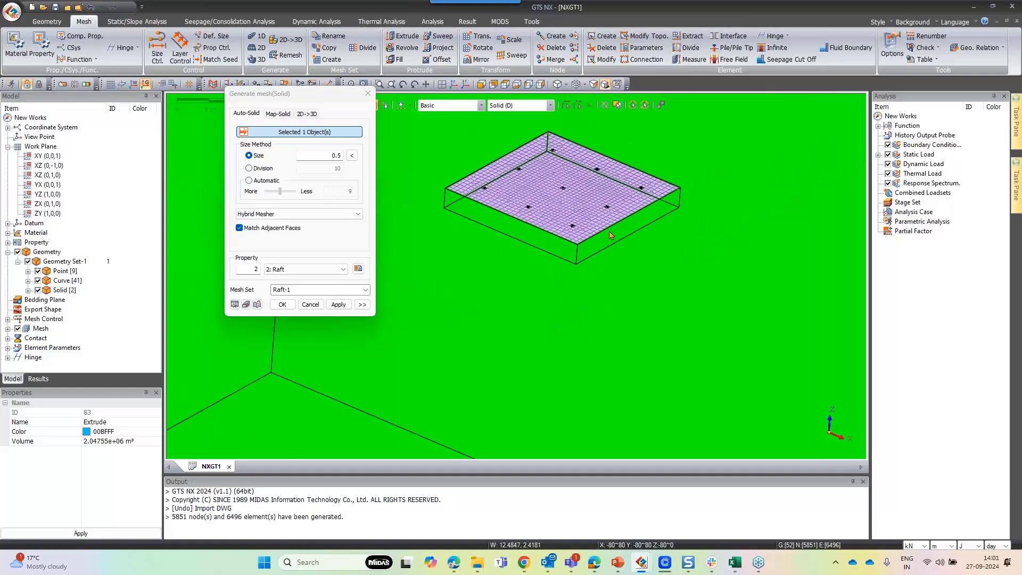
double_click(335, 155)
type("4")
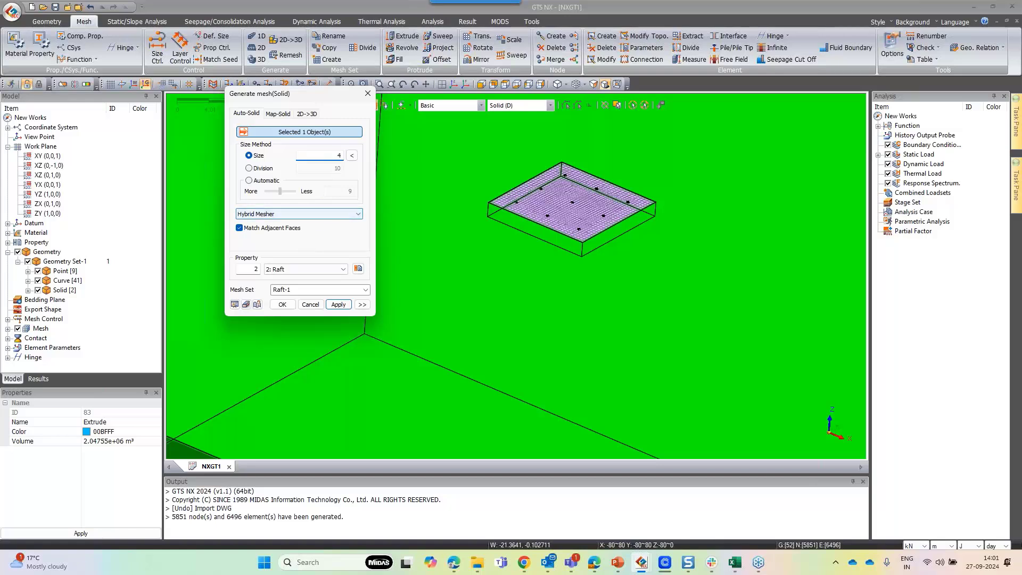
left_click(306, 269)
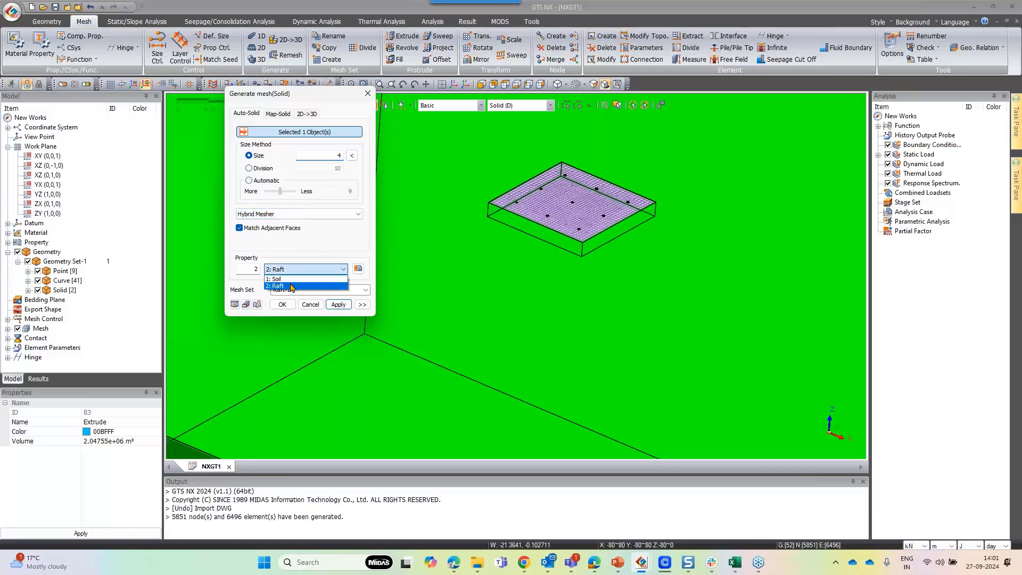
left_click(298, 278)
key("Tab")
type("So")
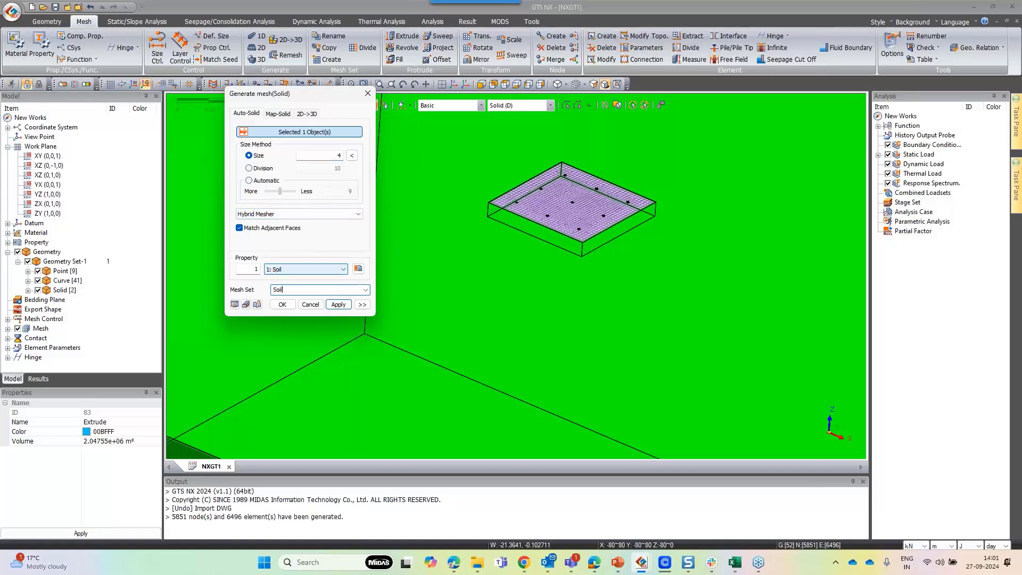
left_click(282, 304)
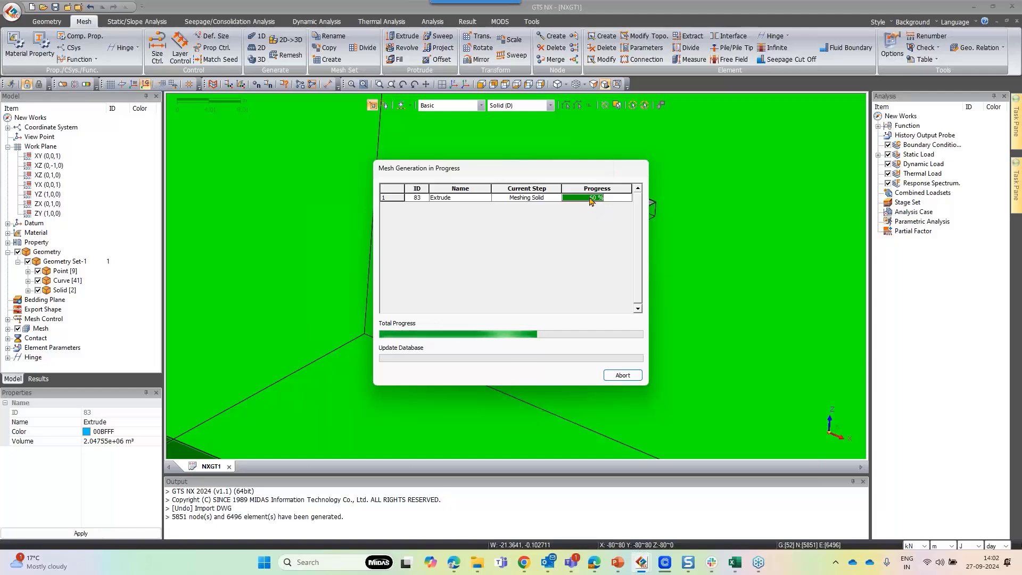
Hide the geometry set so only the generated mesh is displayed
left_click_drag(582, 169, 537, 140)
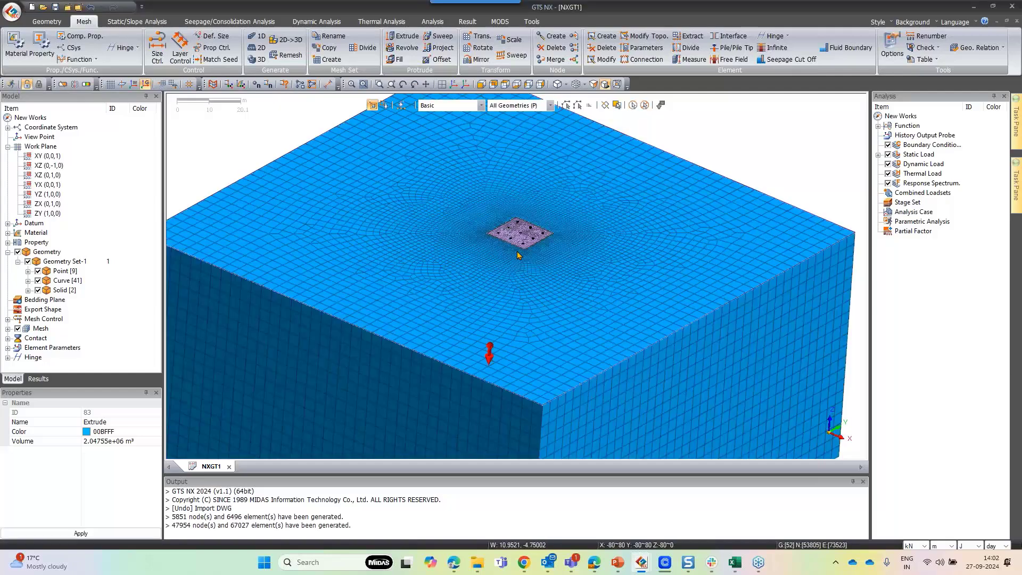
scroll(517, 255, "up", 3)
scroll(533, 317, "up", 3)
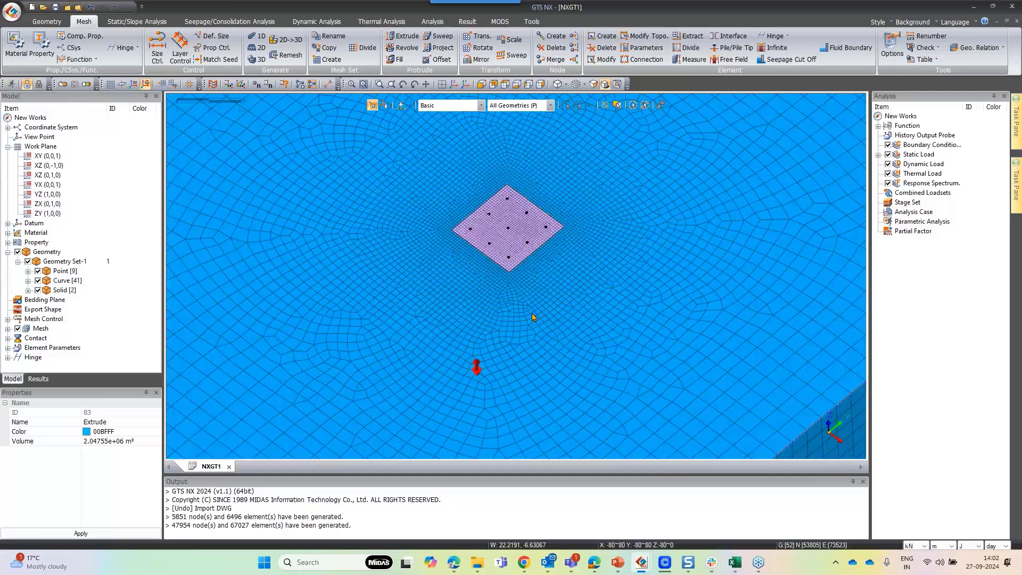
scroll(533, 318, "down", 3)
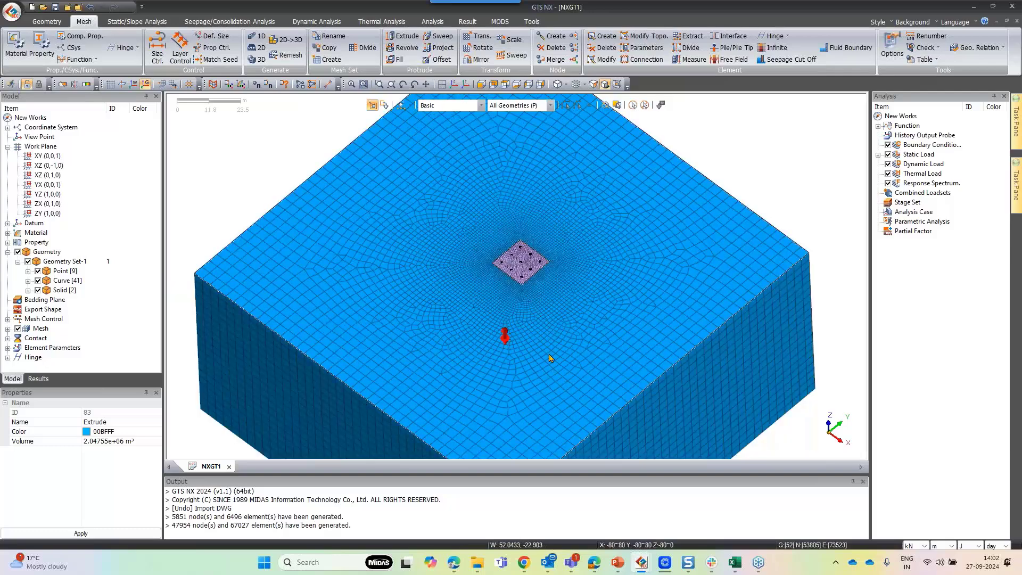
scroll(541, 274, "up", 2)
scroll(542, 274, "up", 3)
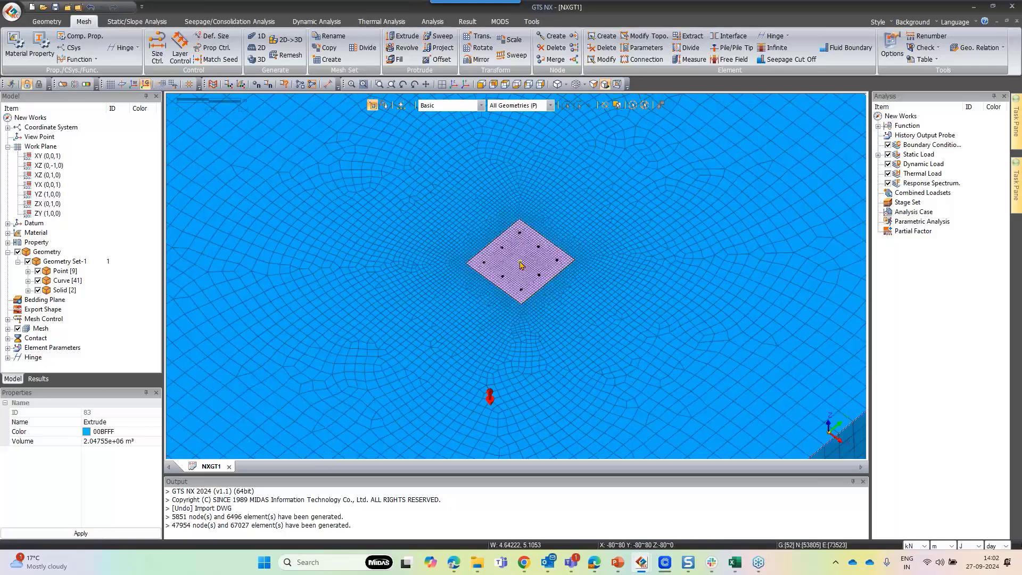
scroll(521, 264, "down", 1)
scroll(521, 265, "down", 2)
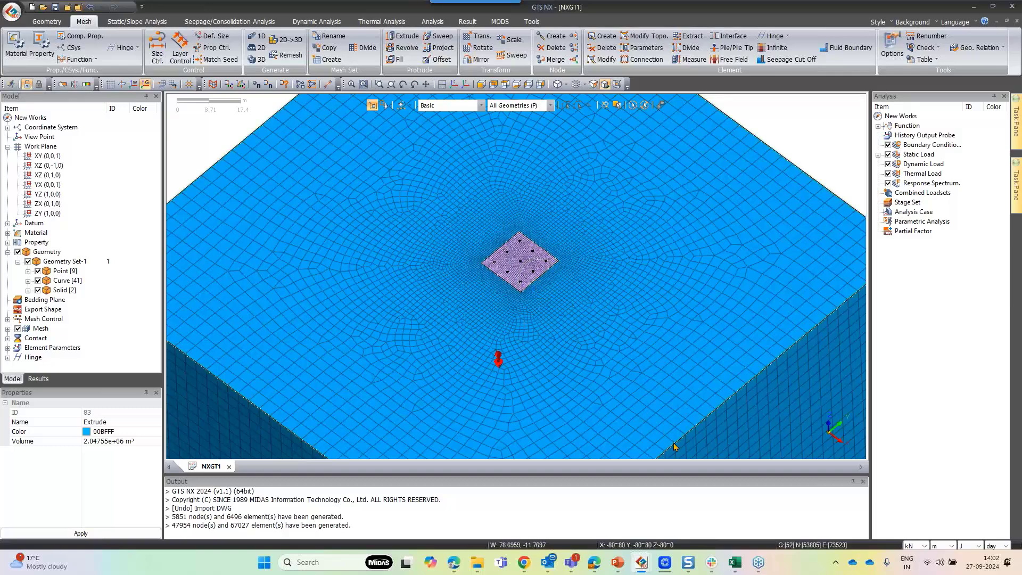
left_click(17, 253)
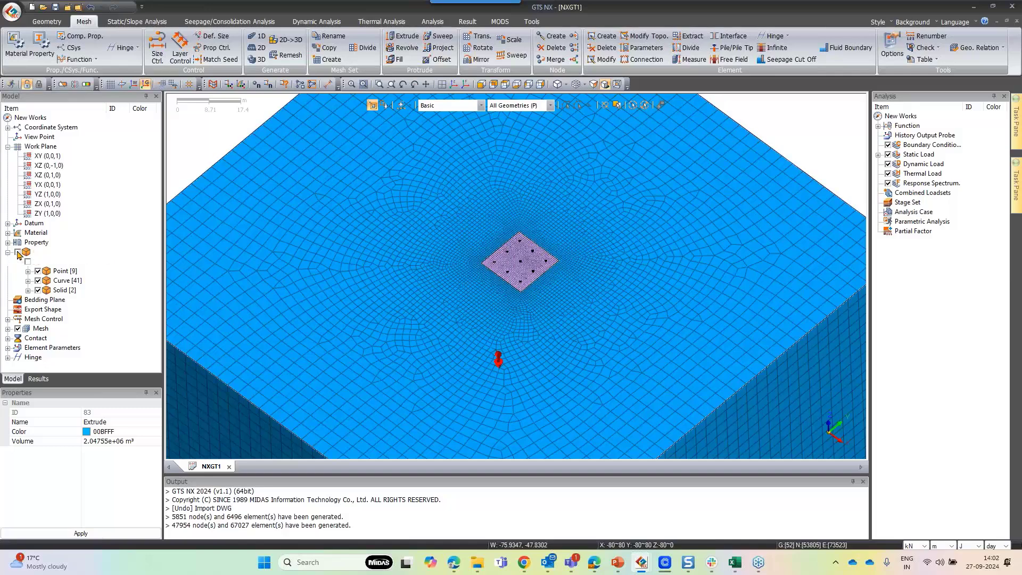
scroll(524, 295, "down", 2)
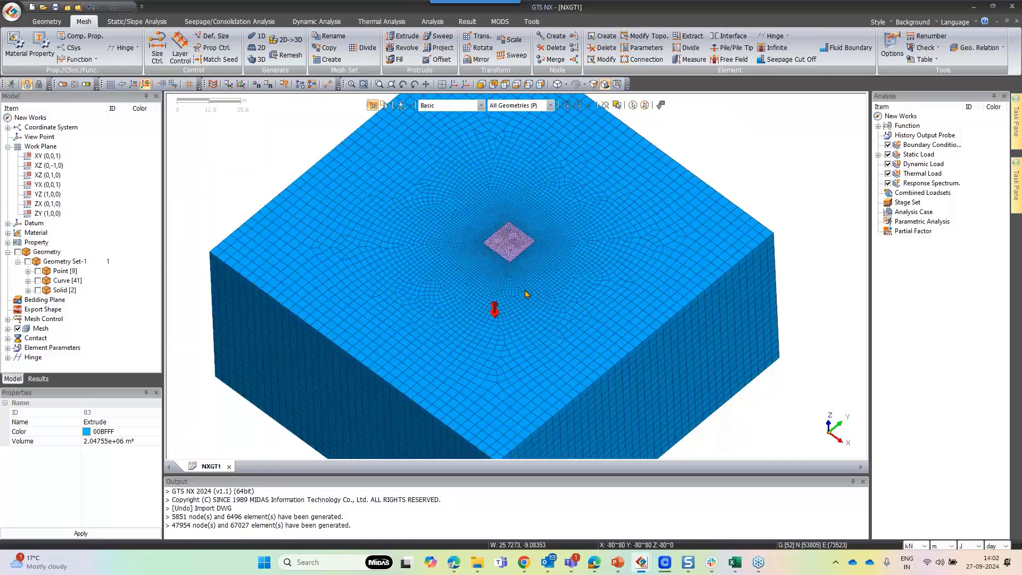
scroll(525, 295, "down", 2)
Create automatic constraints considering all mesh sets in a boundary set named GS
left_click(137, 21)
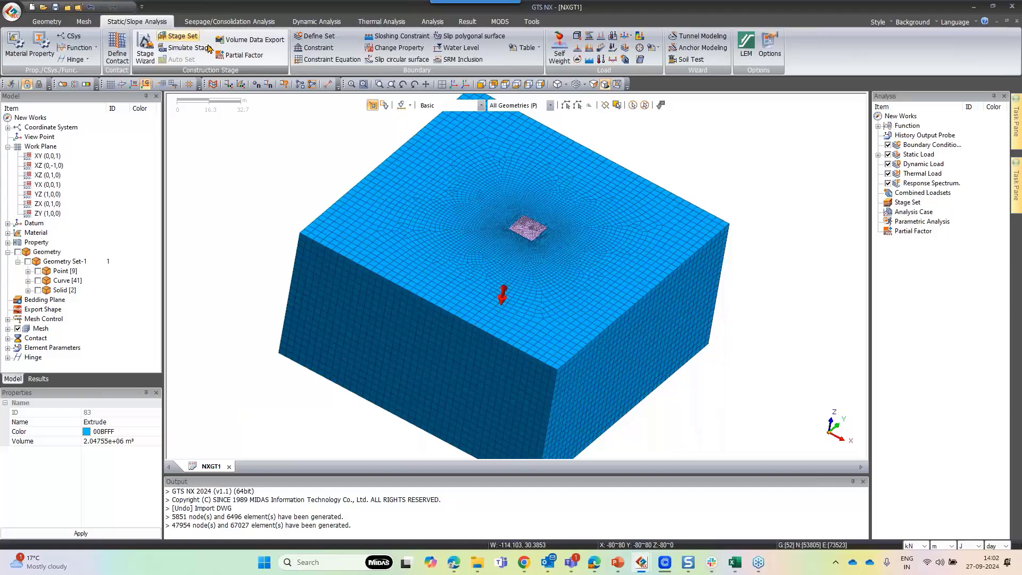
left_click(314, 52)
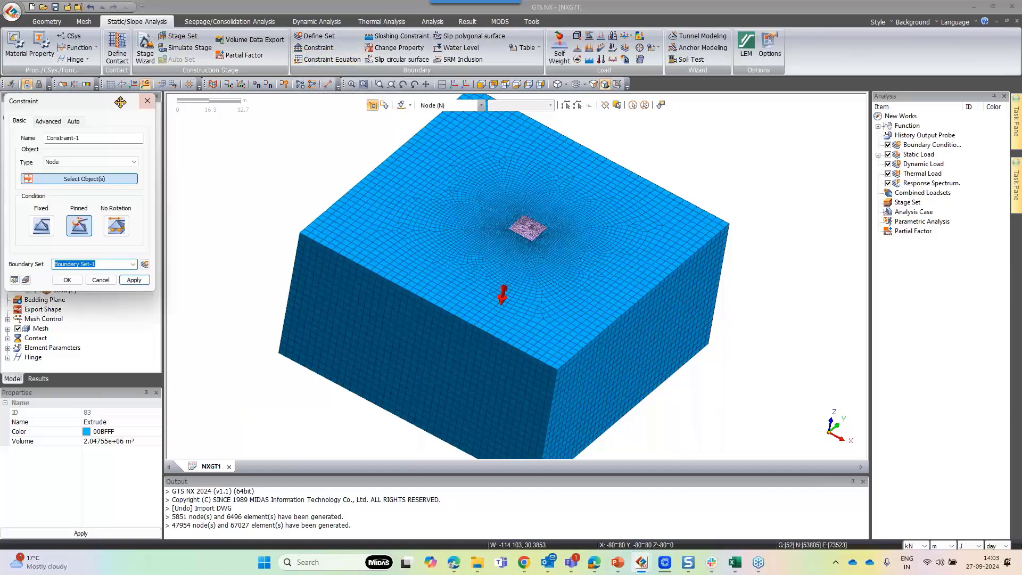
left_click_drag(120, 102, 265, 101)
left_click(218, 119)
triple_click(232, 197)
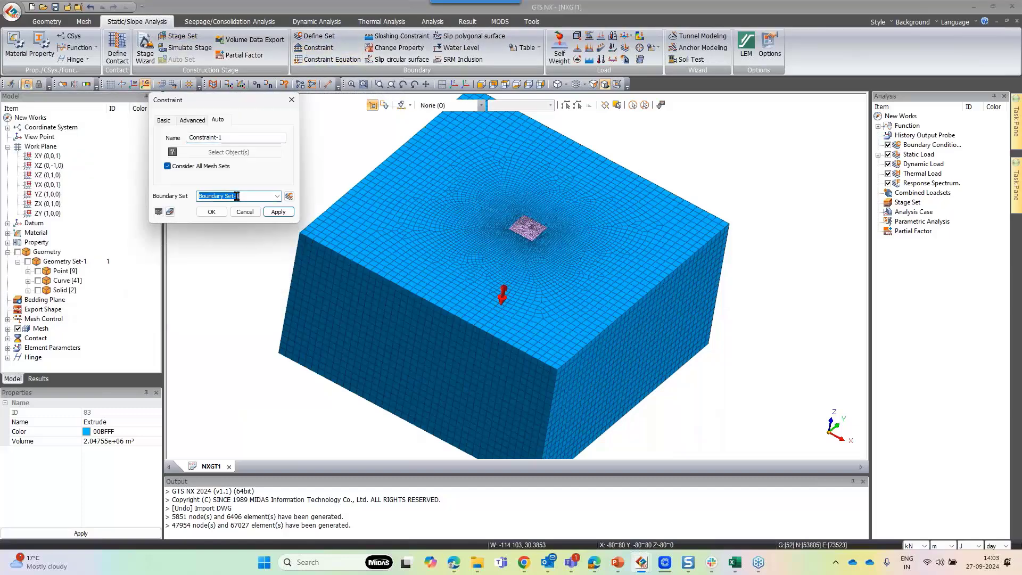
type("GS")
left_click(212, 216)
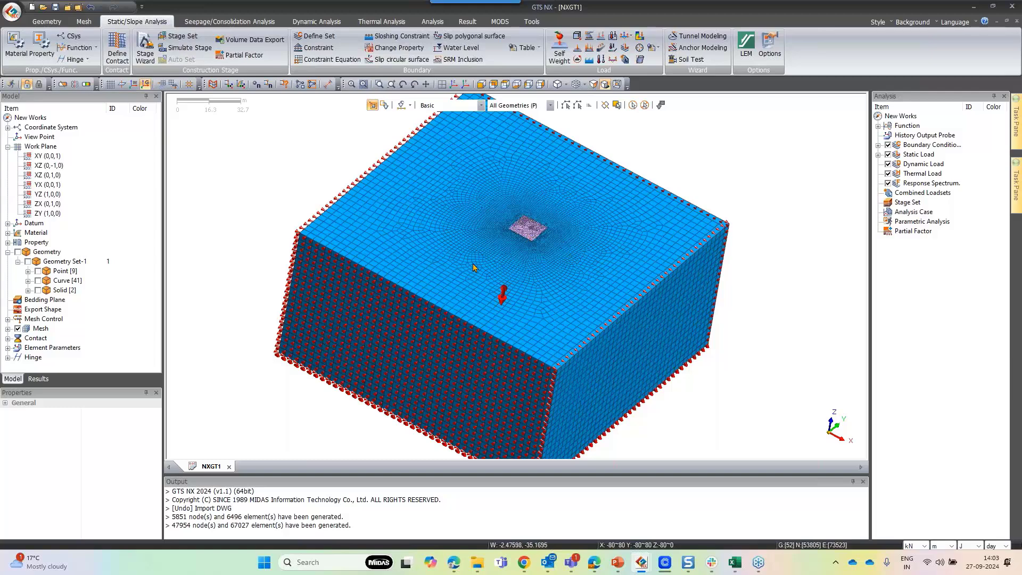
Switch to the Book2 Excel workbook and review the support reaction forces, moments, load cases and coordinates
scroll(474, 267, "up", 2)
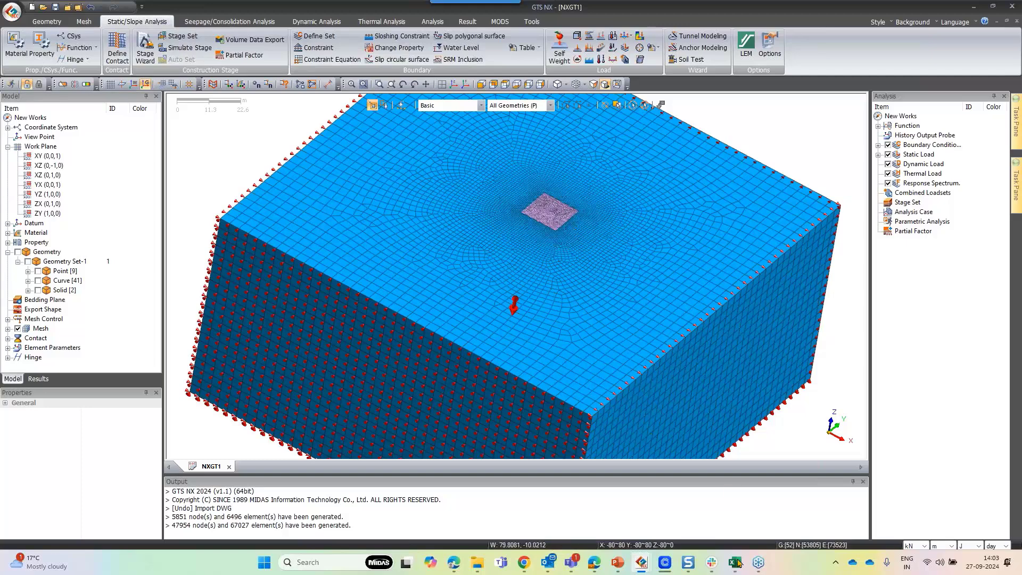
mouse_move(735, 562)
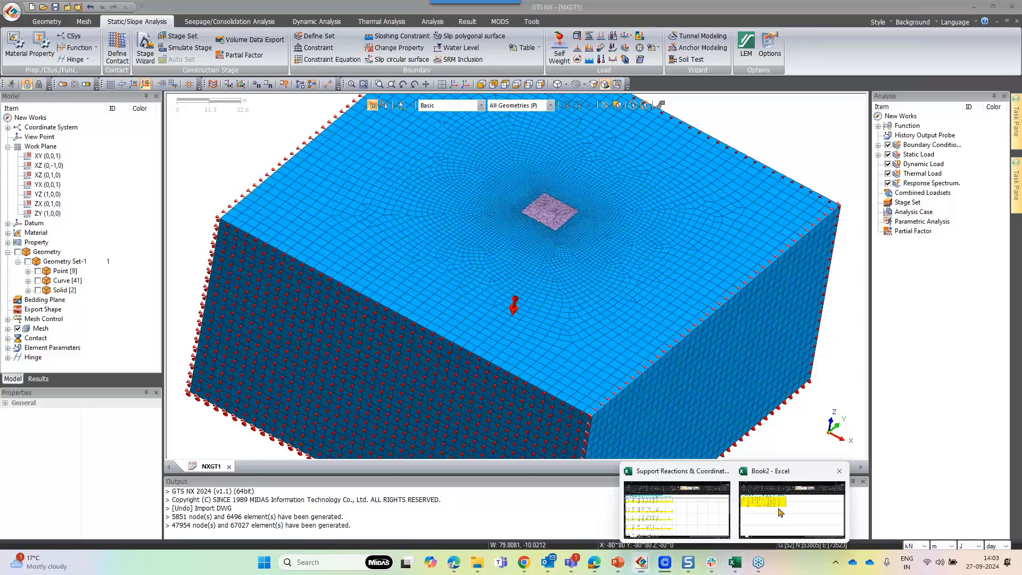
left_click(779, 512)
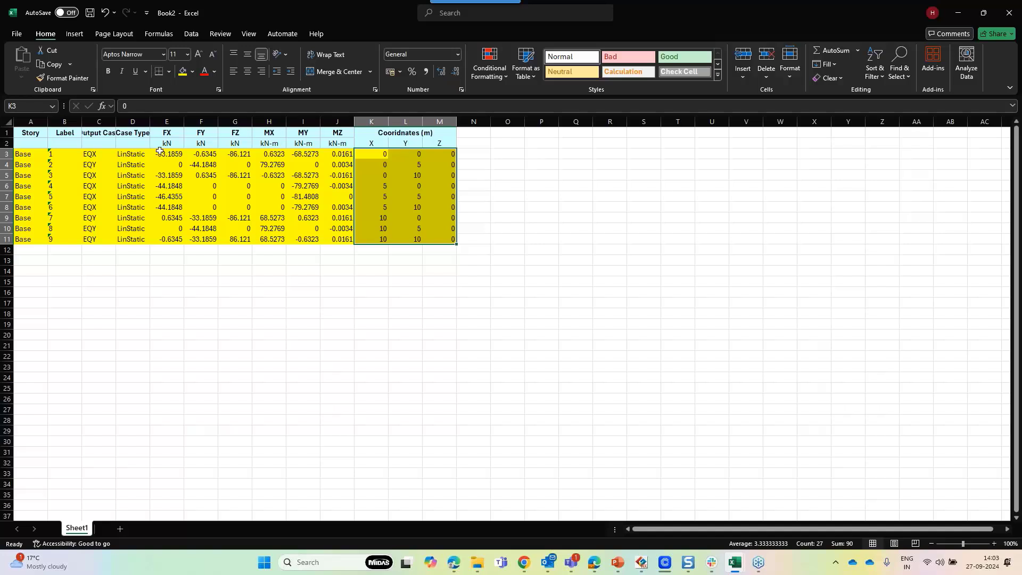
left_click_drag(164, 154, 487, 250)
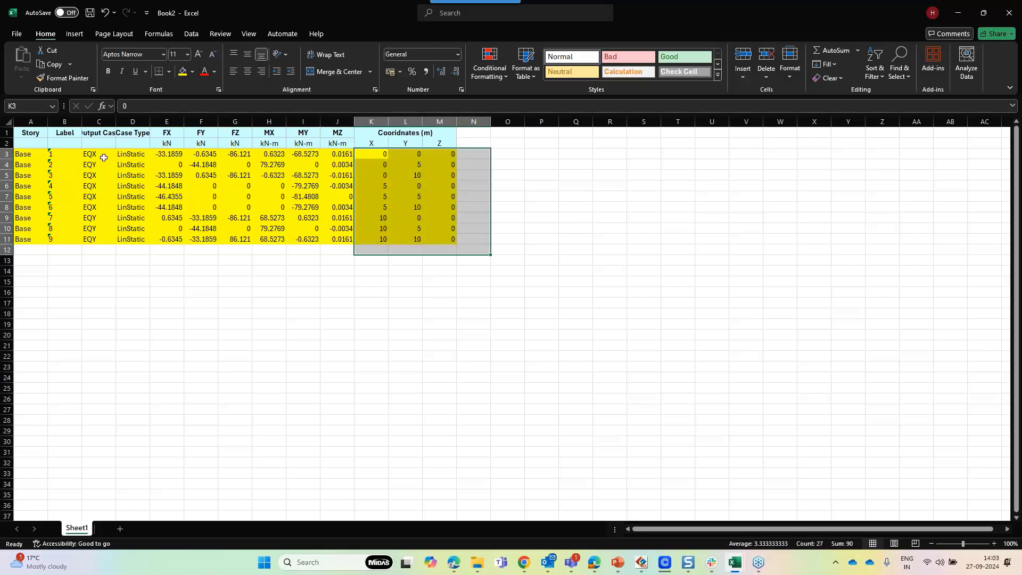
left_click_drag(106, 154, 99, 240)
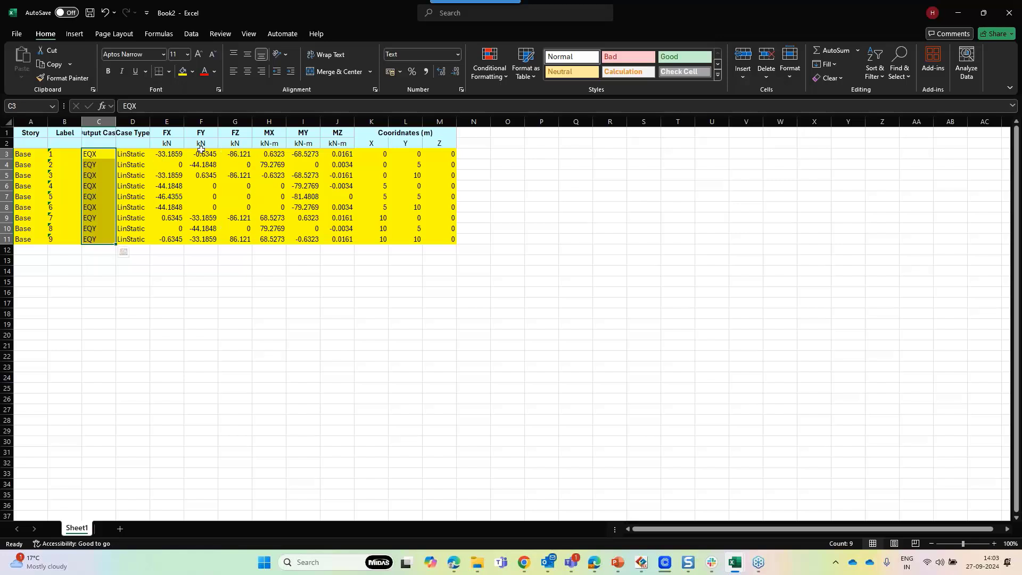
left_click_drag(151, 154, 328, 238)
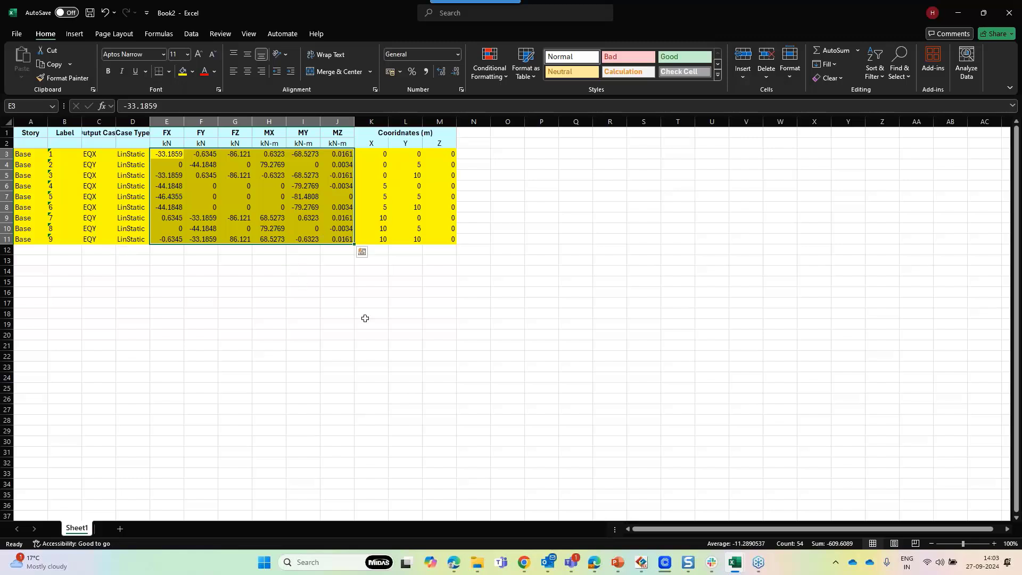
Switch back to the GTS NX model window
left_click(398, 307)
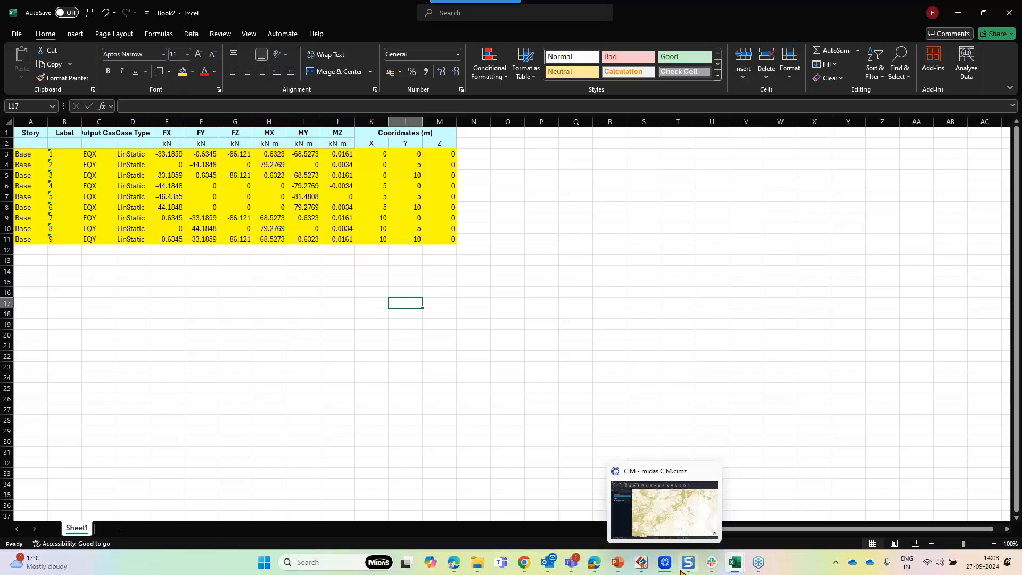
left_click(648, 561)
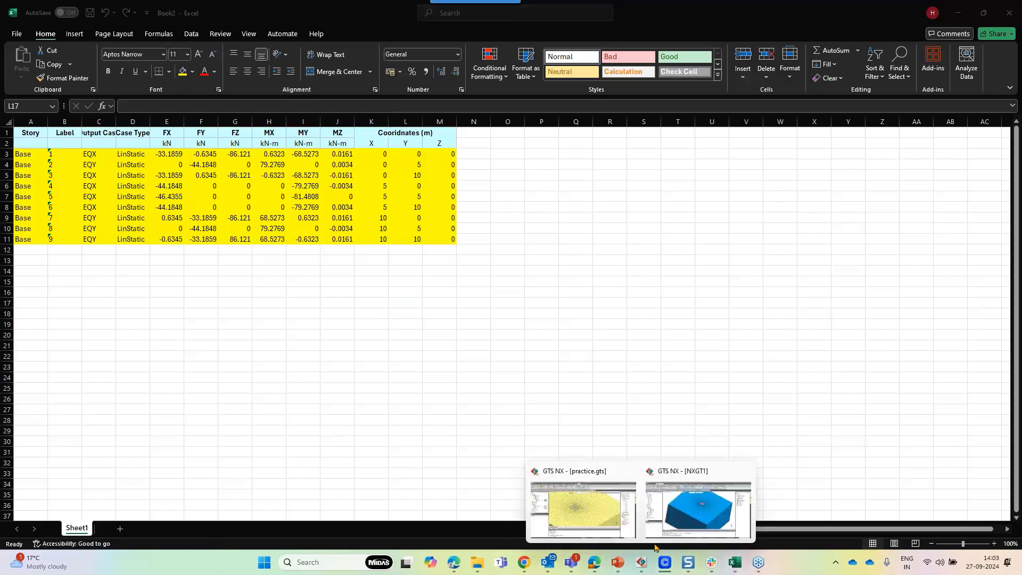
left_click(663, 524)
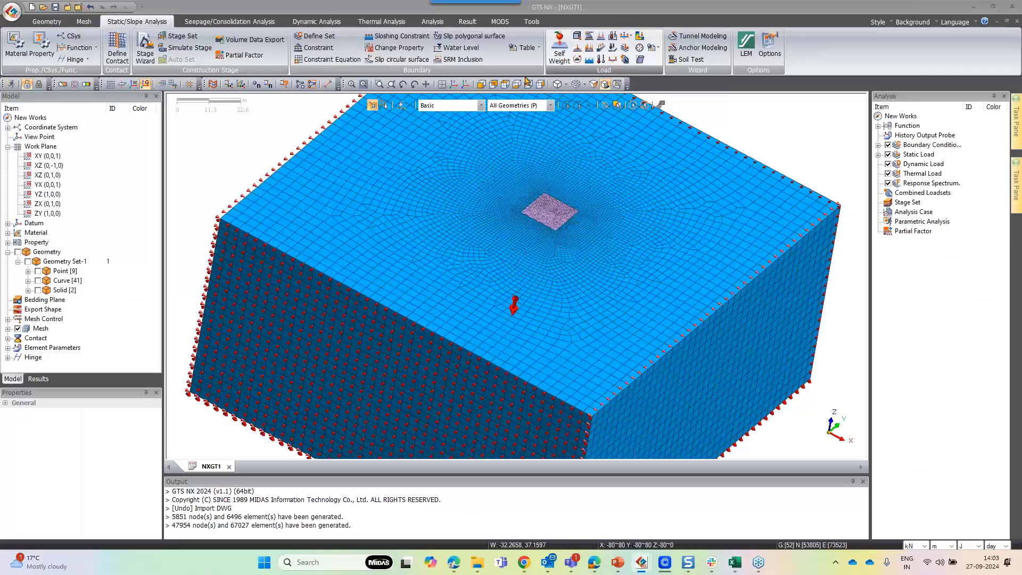
left_click(483, 105)
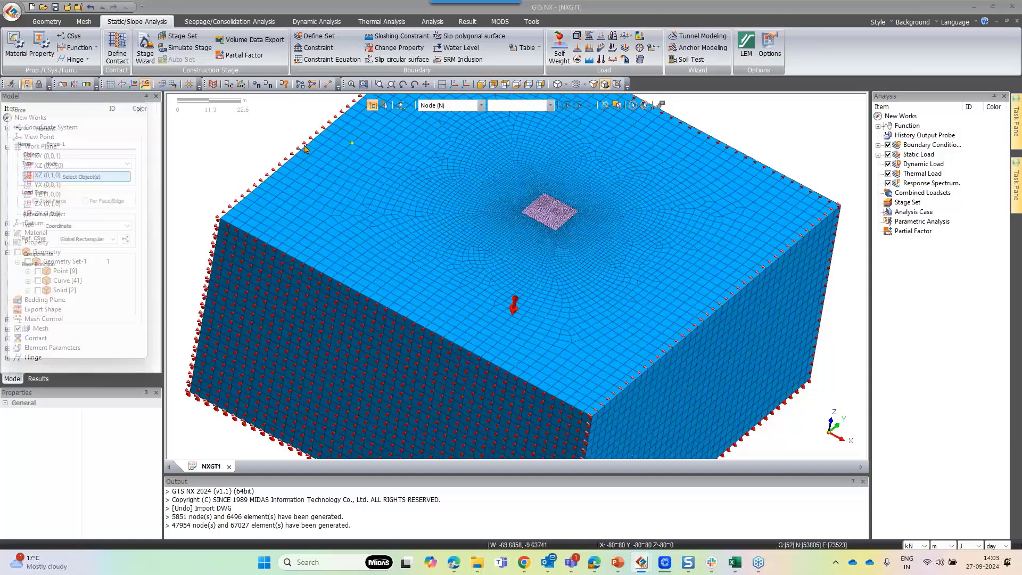
scroll(517, 215, "up", 5)
scroll(517, 215, "up", 3)
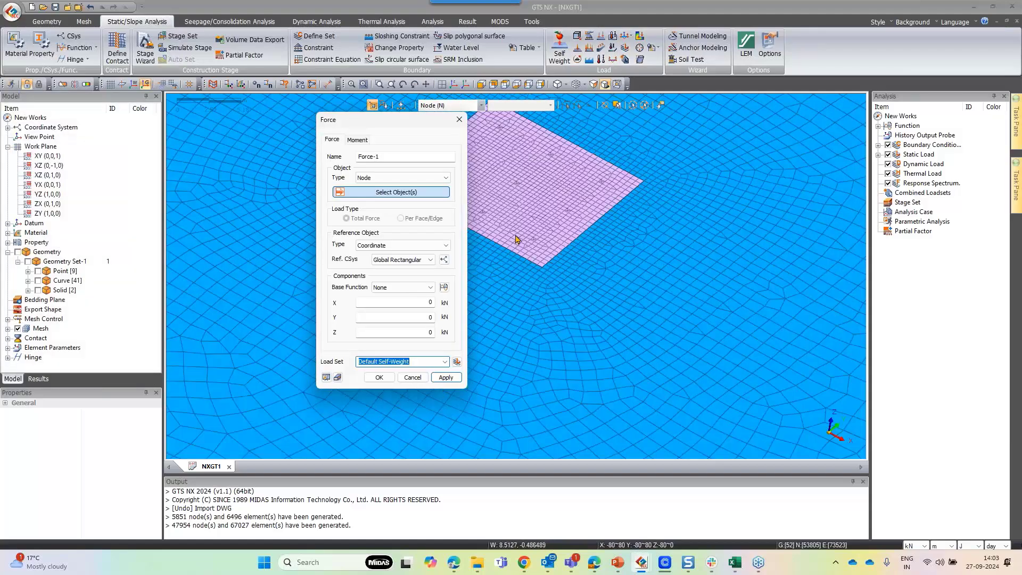
scroll(515, 239, "up", 3)
left_click(551, 226)
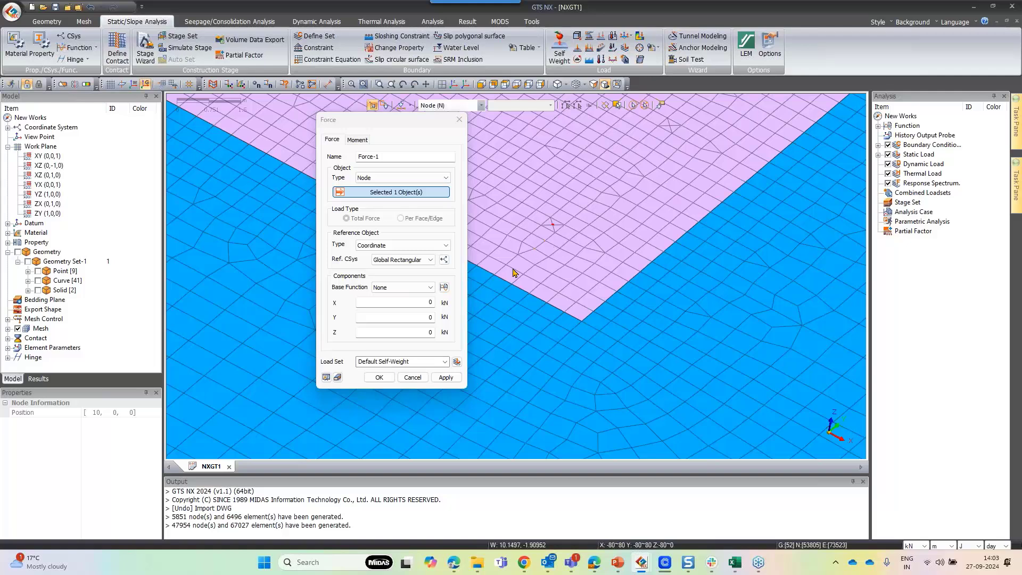
left_click(423, 317)
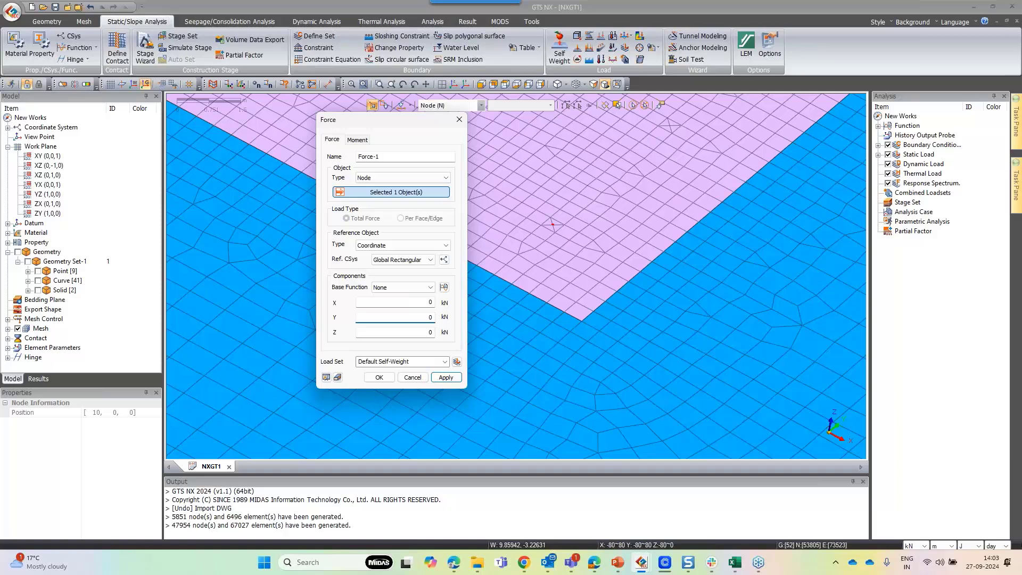
left_click(412, 377)
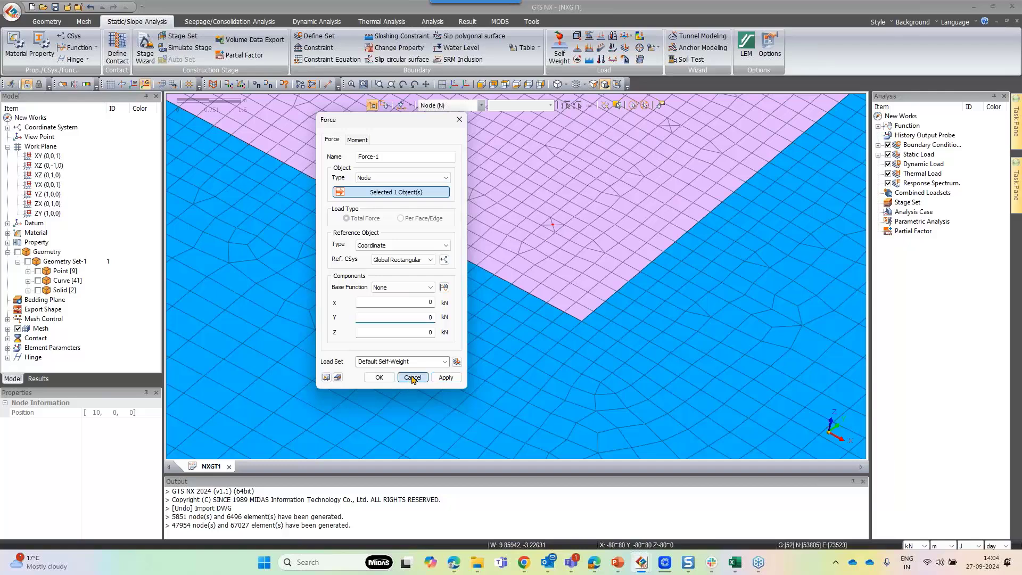
left_click(526, 48)
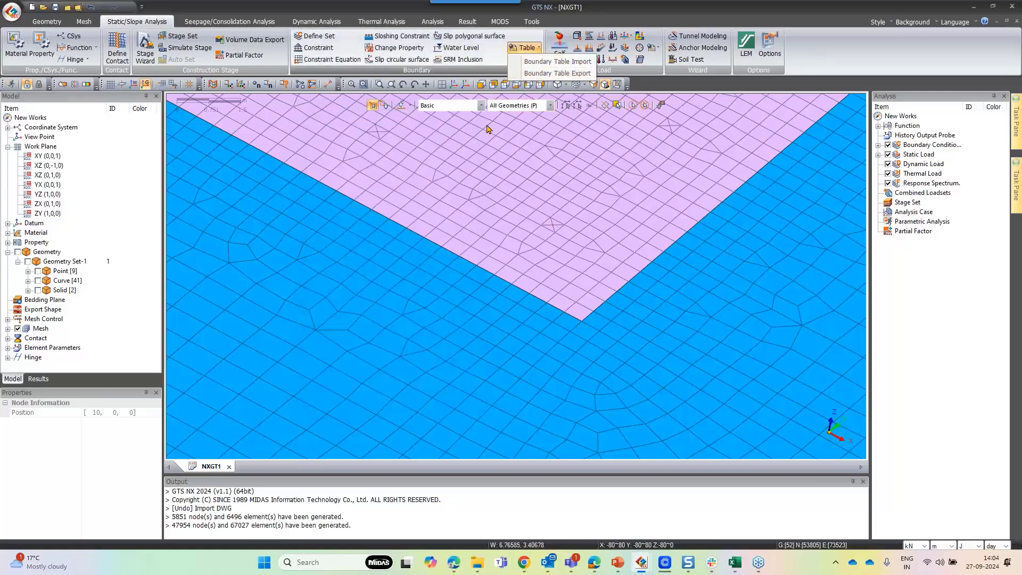
left_click(653, 48)
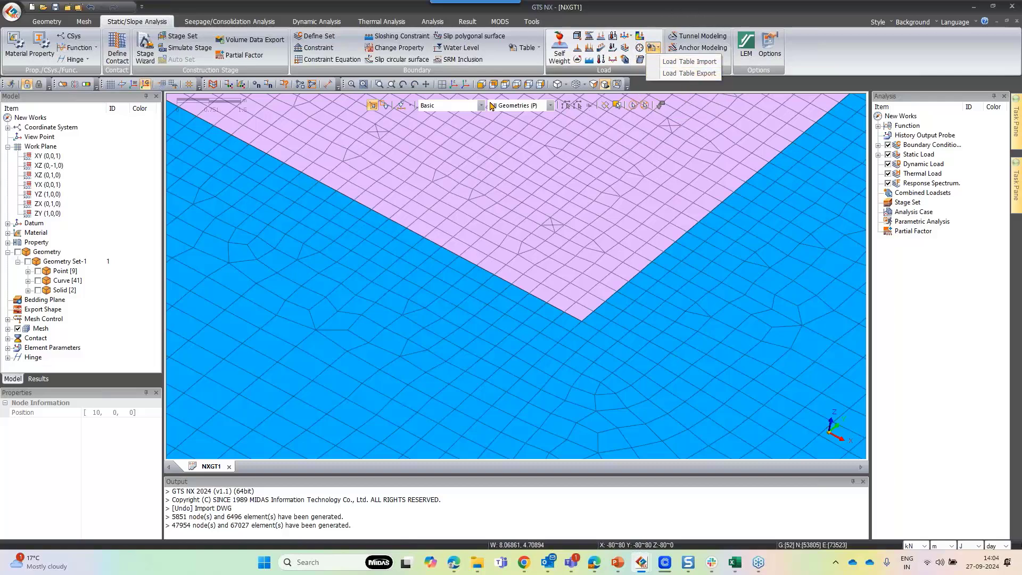
left_click(453, 88)
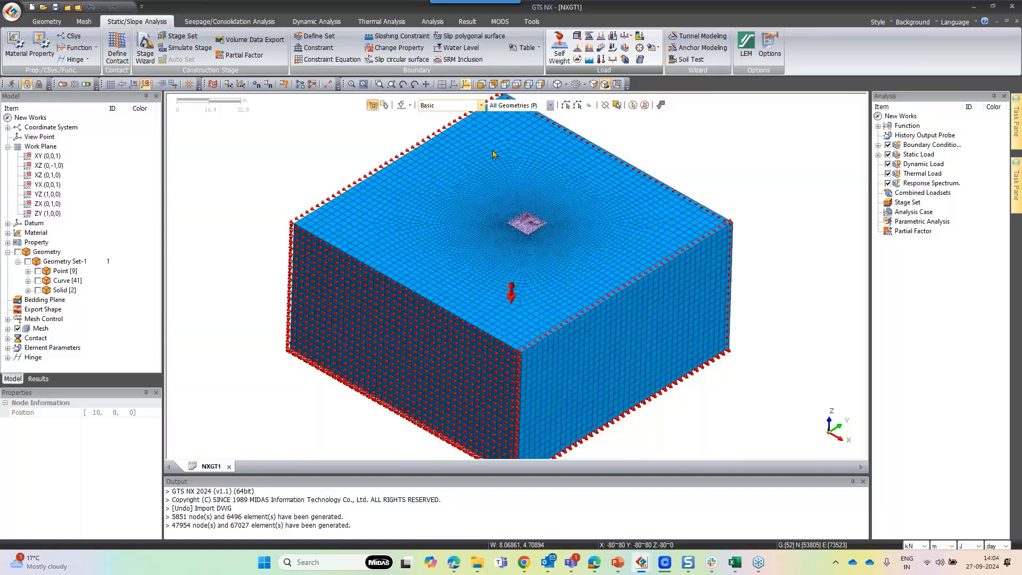
scroll(538, 225, "up", 1)
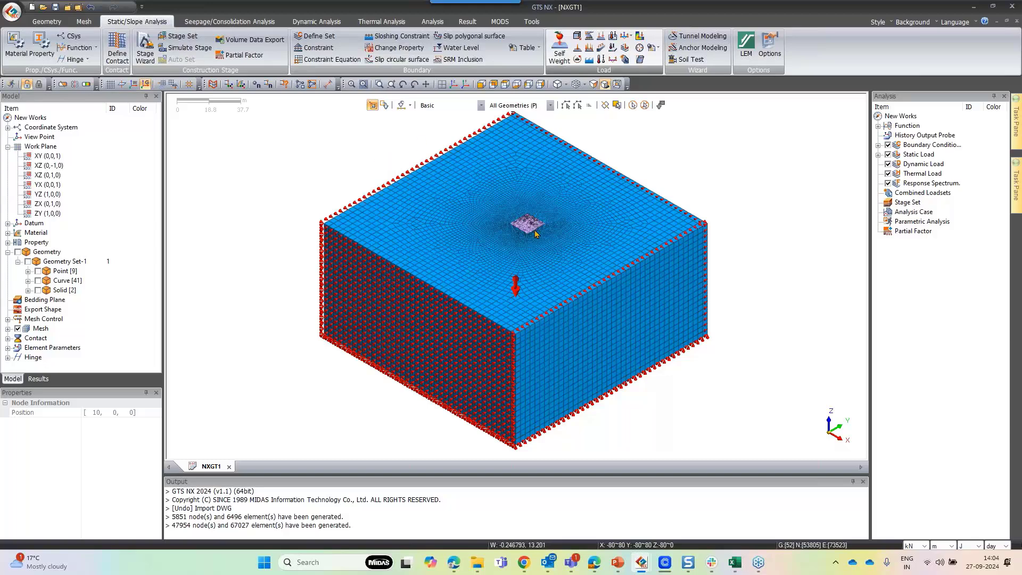
scroll(543, 245, "up", 1)
scroll(543, 245, "up", 10)
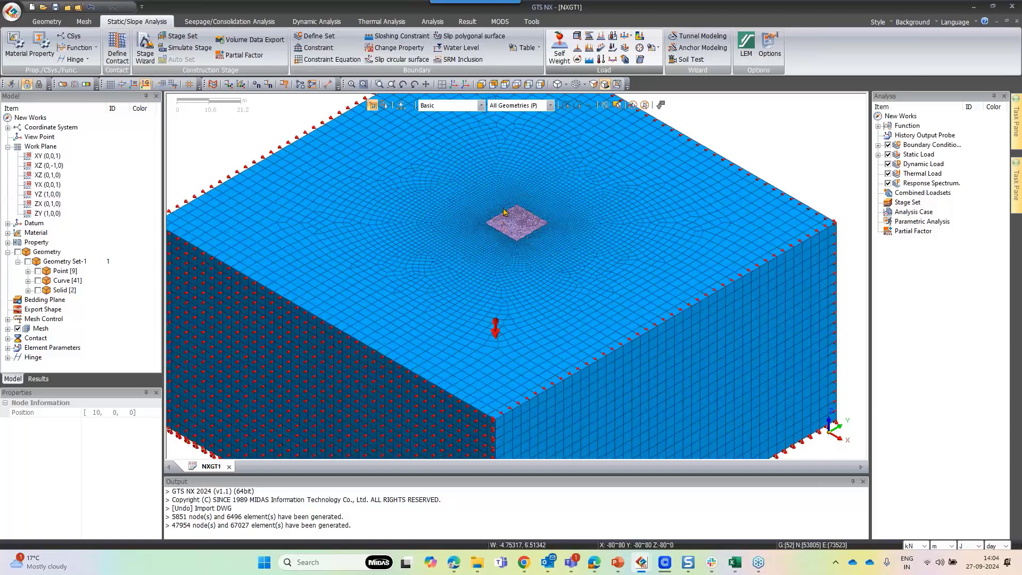
scroll(514, 219, "up", 1)
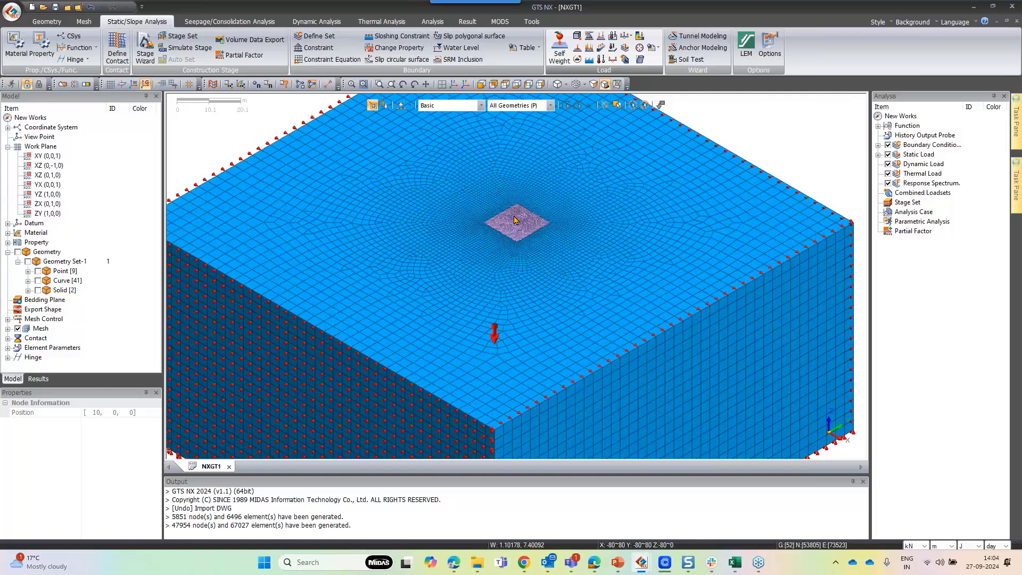
scroll(515, 219, "up", 10)
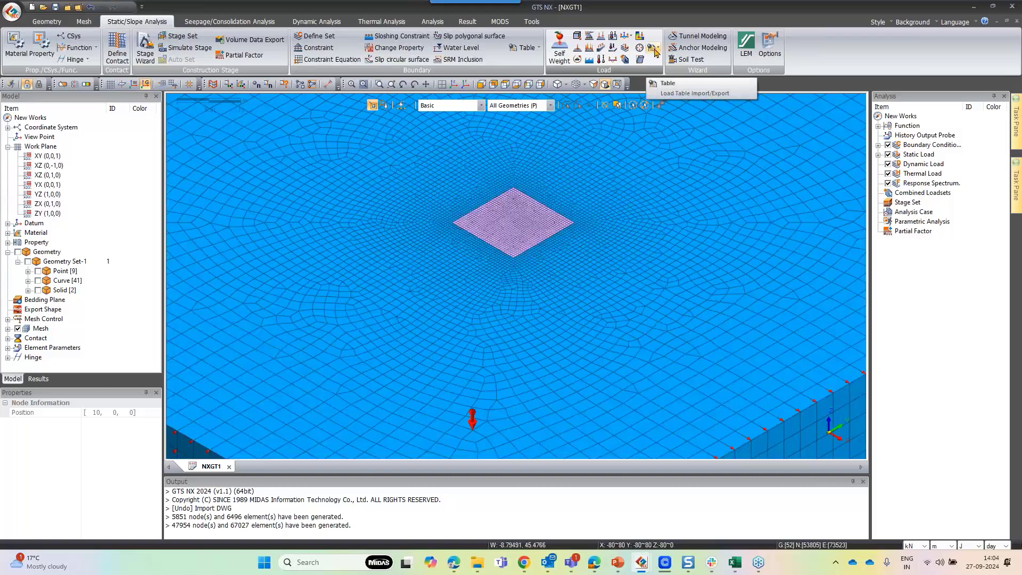
Open the node table with only the Raft mesh set active
left_click(76, 24)
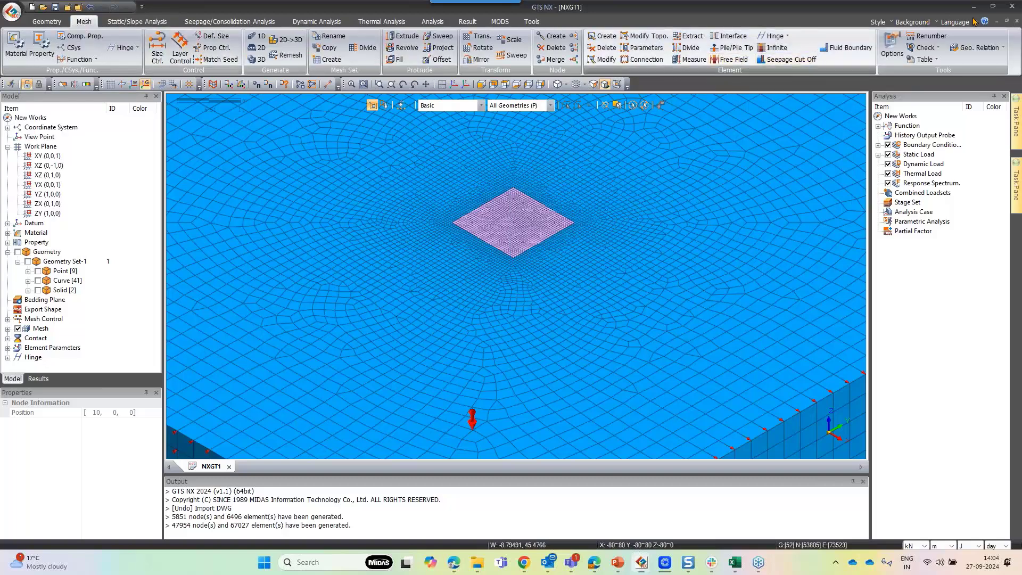
left_click(924, 59)
left_click(915, 78)
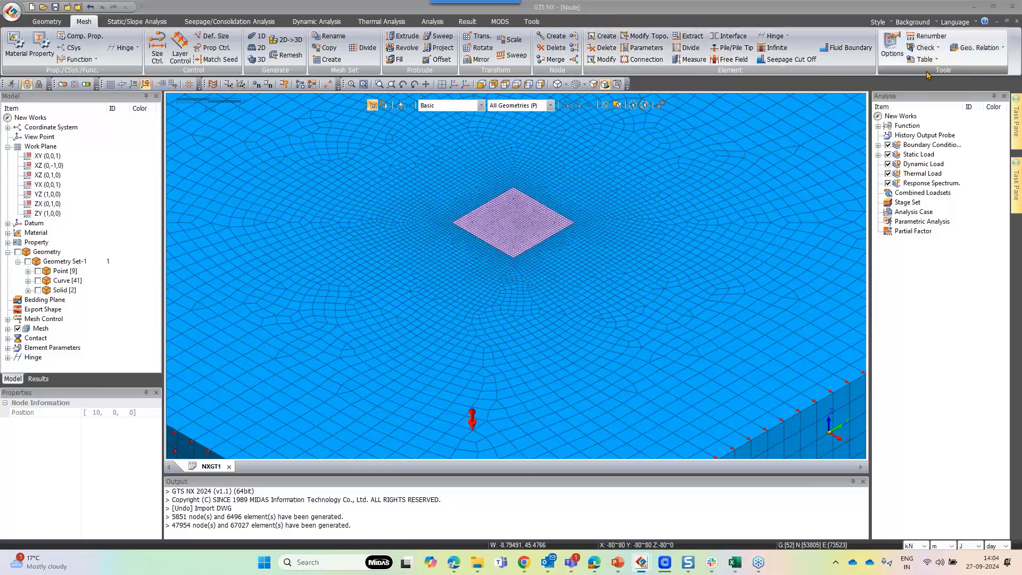
left_click(493, 218)
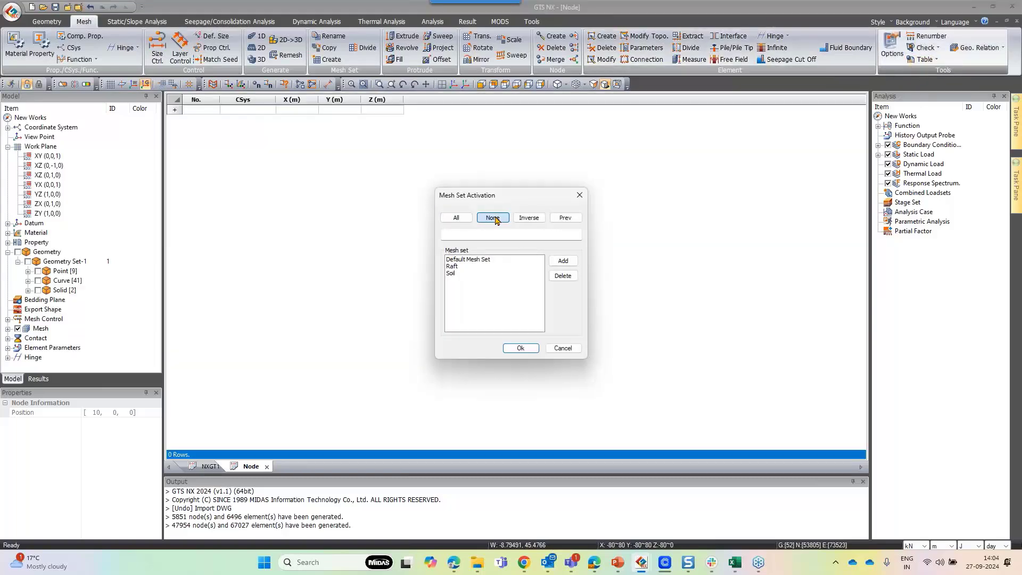
left_click(456, 267)
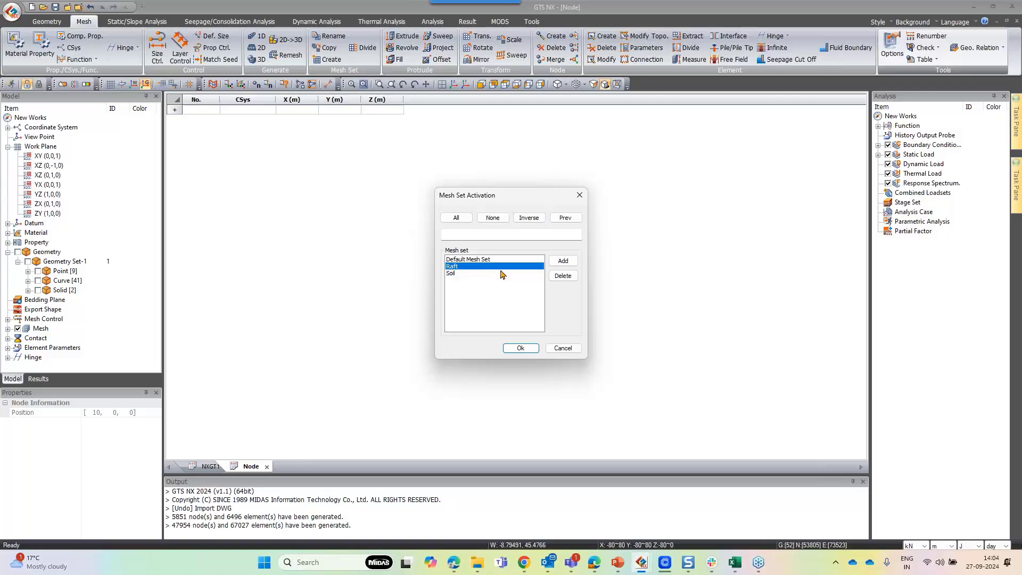
left_click(563, 261)
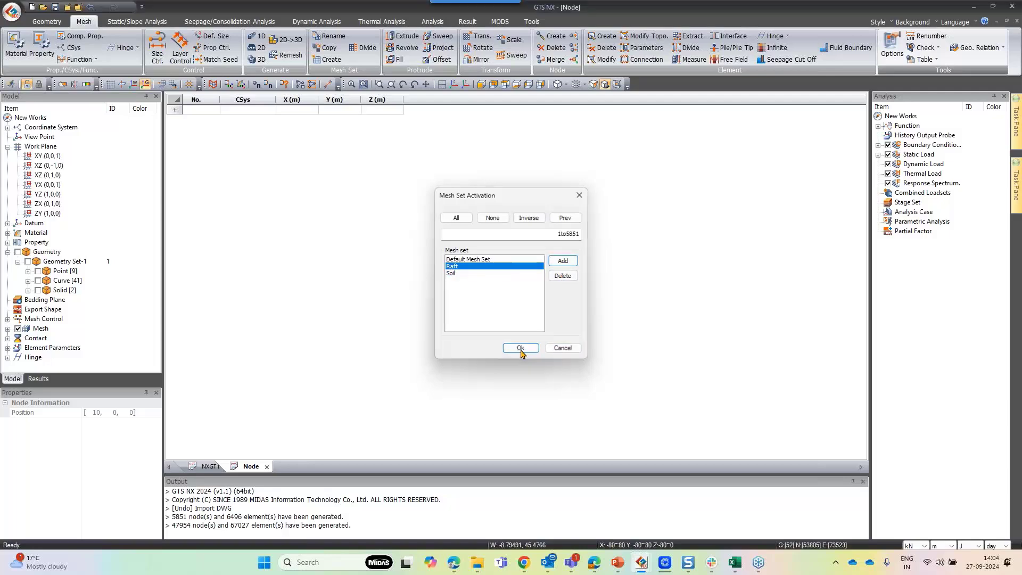
left_click(520, 348)
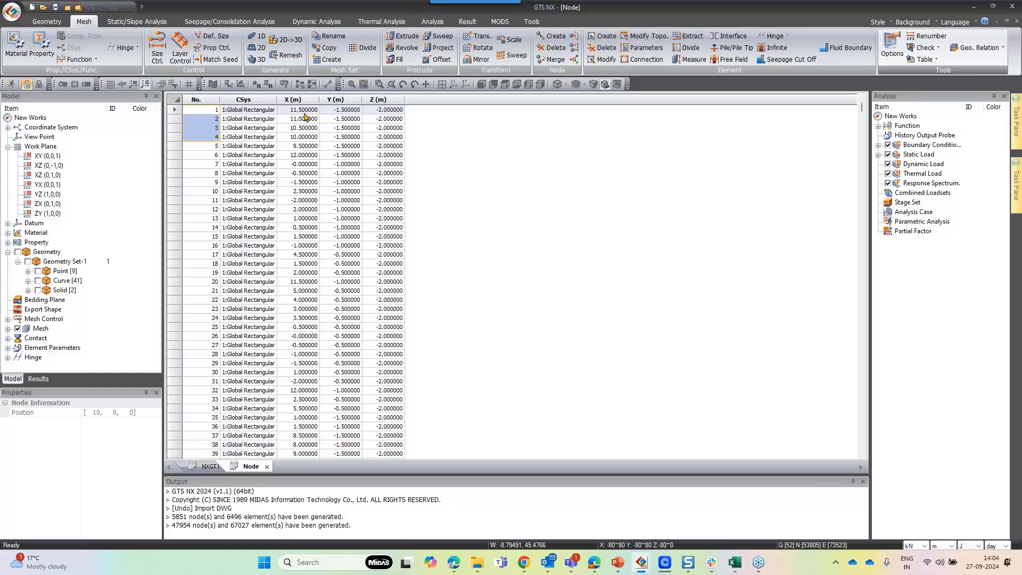
Copy all rows of the Raft node table
left_click_drag(299, 109, 385, 184)
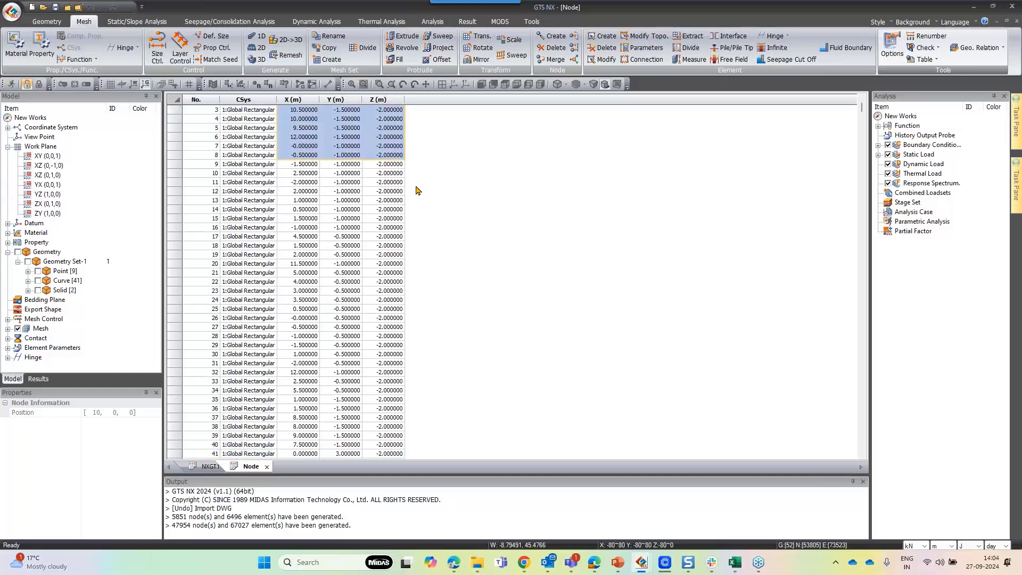
scroll(426, 187, "down", 20)
scroll(432, 186, "up", 20)
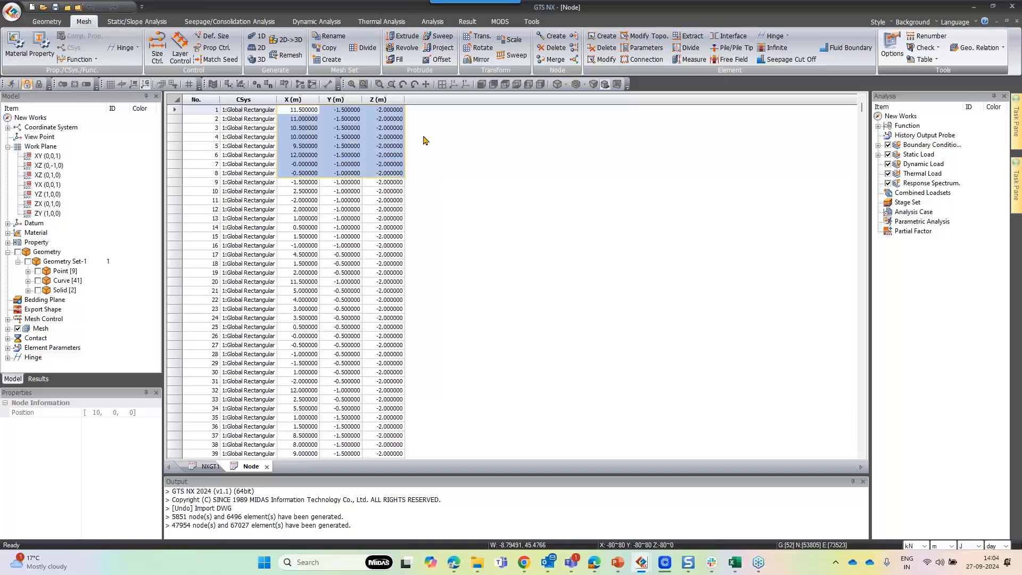
left_click(339, 146)
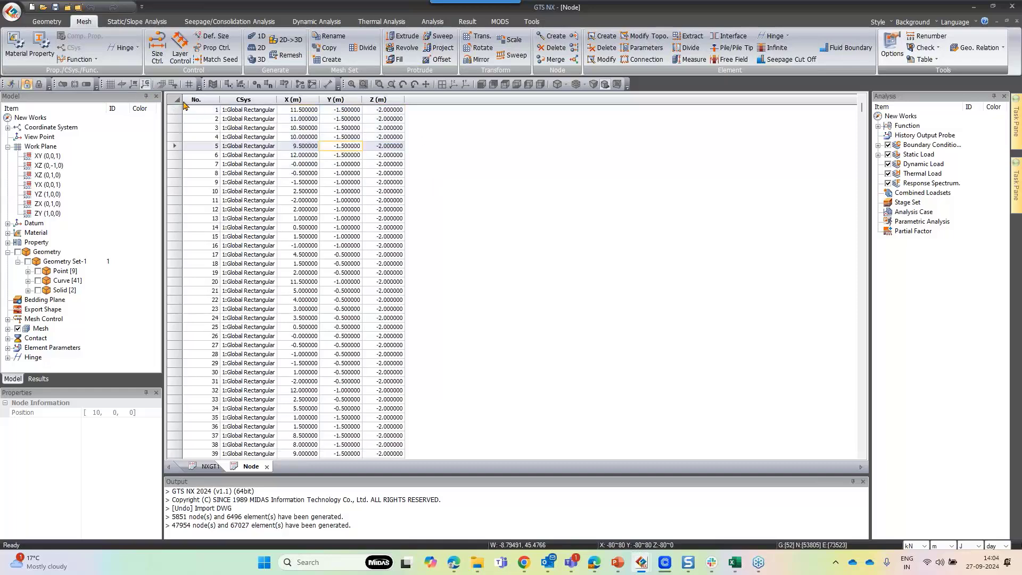
left_click(183, 102)
key("ctrl+c")
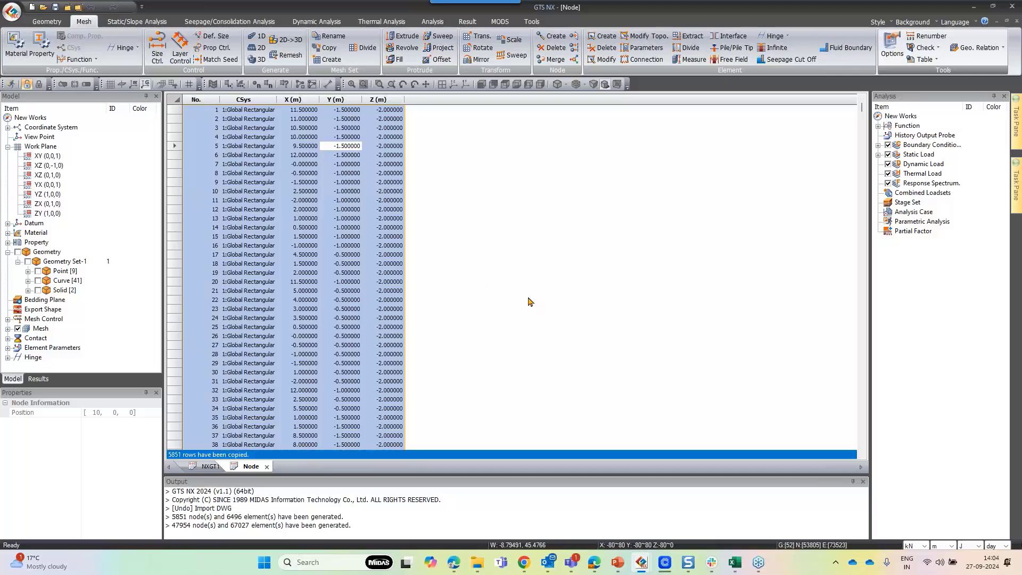
left_click(377, 176)
left_click(177, 100)
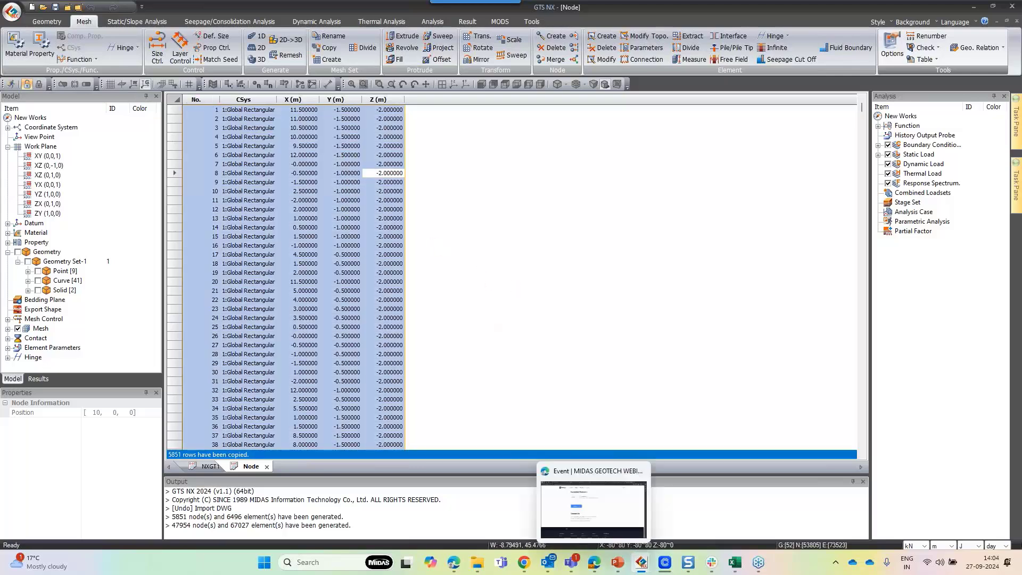
Paste the copied node table into the Book2 worksheet starting at cell W1
mouse_move(734, 562)
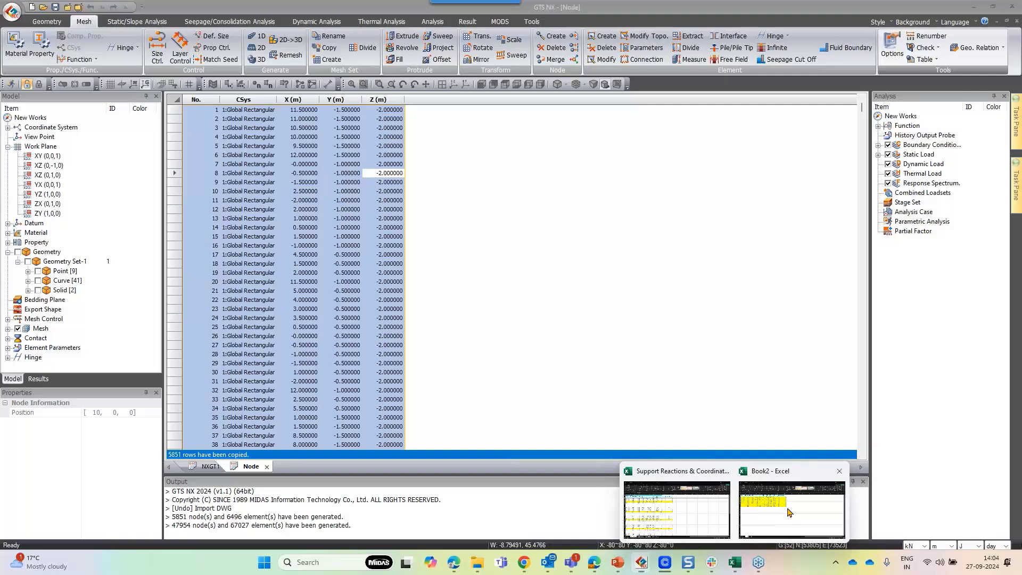
left_click(789, 512)
left_click(771, 132)
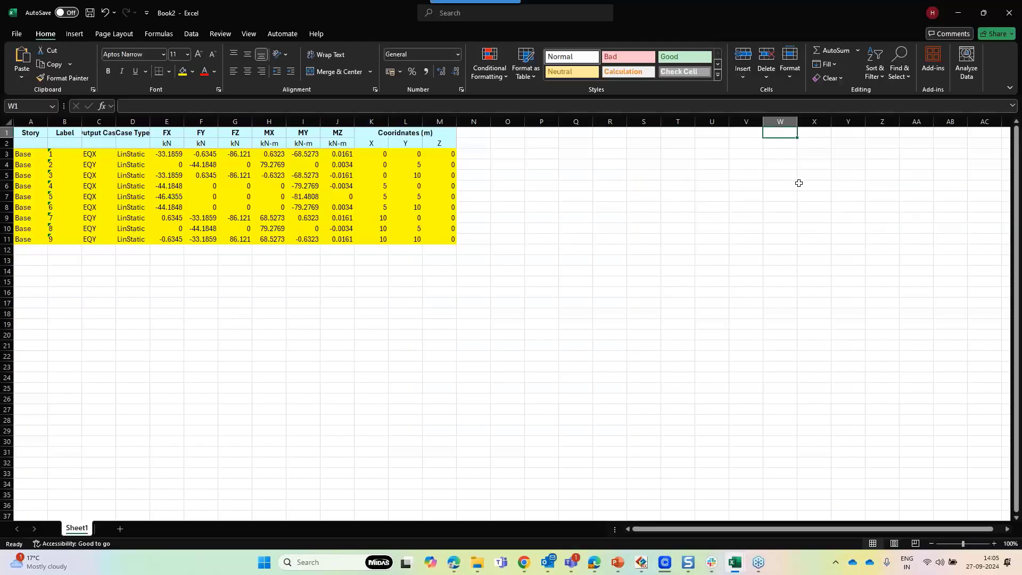
key("ctrl+v")
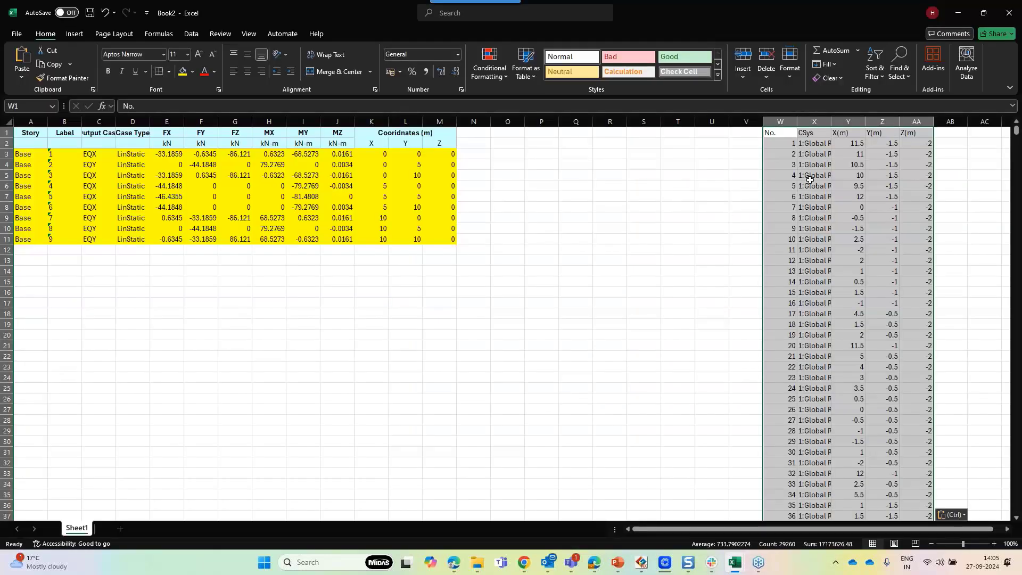
Examine the pasted node coordinates against the support reaction coordinates in the worksheet
left_click(958, 13)
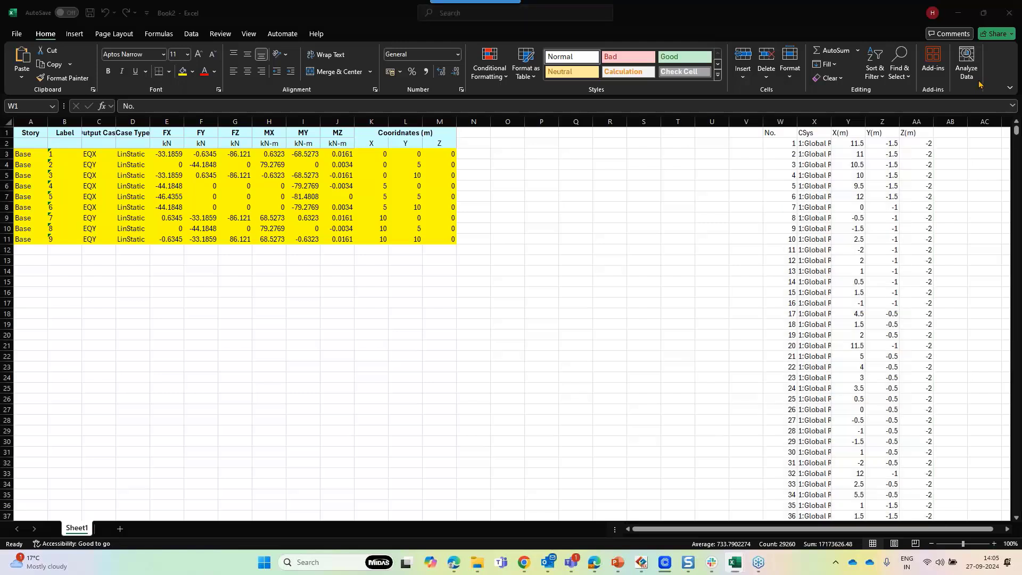
left_click(861, 147)
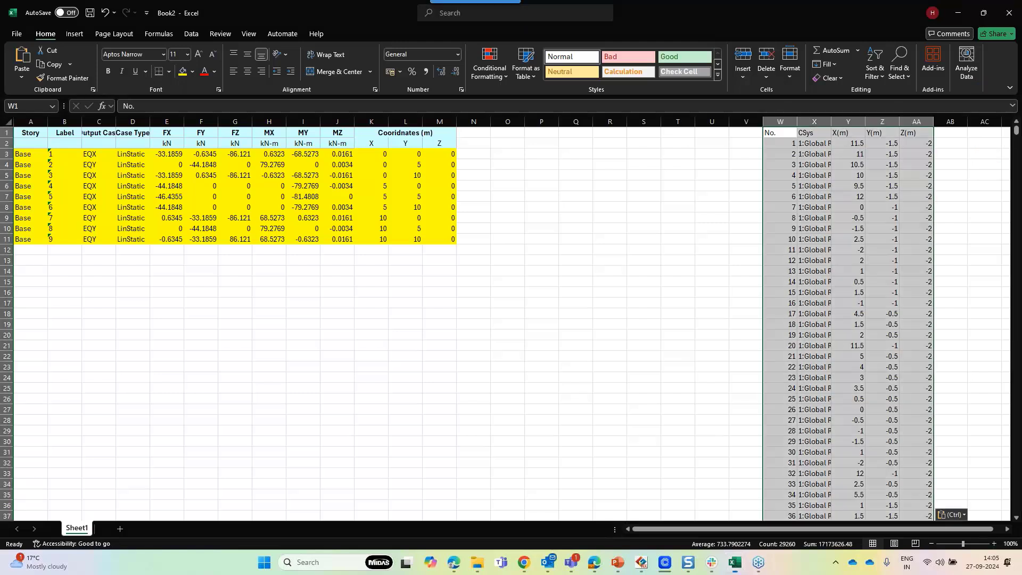
left_click(879, 151)
left_click_drag(850, 145, 873, 144)
left_click_drag(786, 154, 786, 218)
left_click_drag(1016, 134, 999, 509)
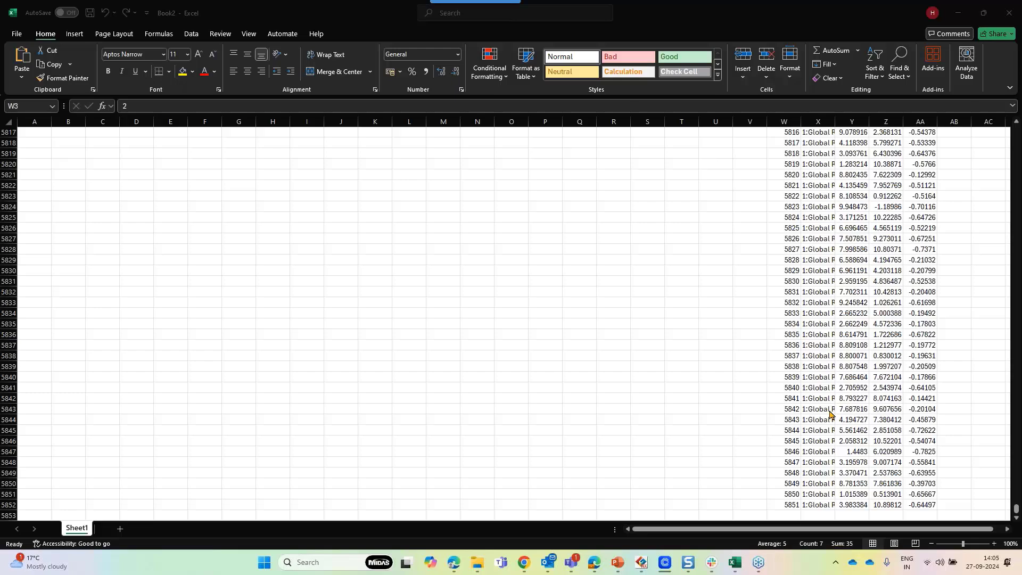
left_click_drag(1016, 511, 1015, 130)
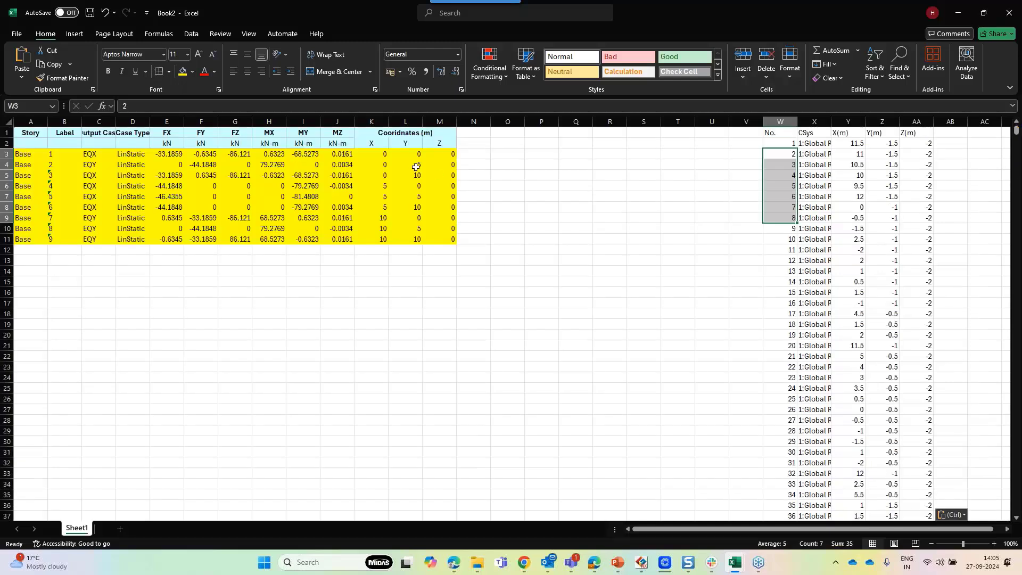
left_click(373, 153)
left_click_drag(373, 153, 473, 228)
left_click(650, 200)
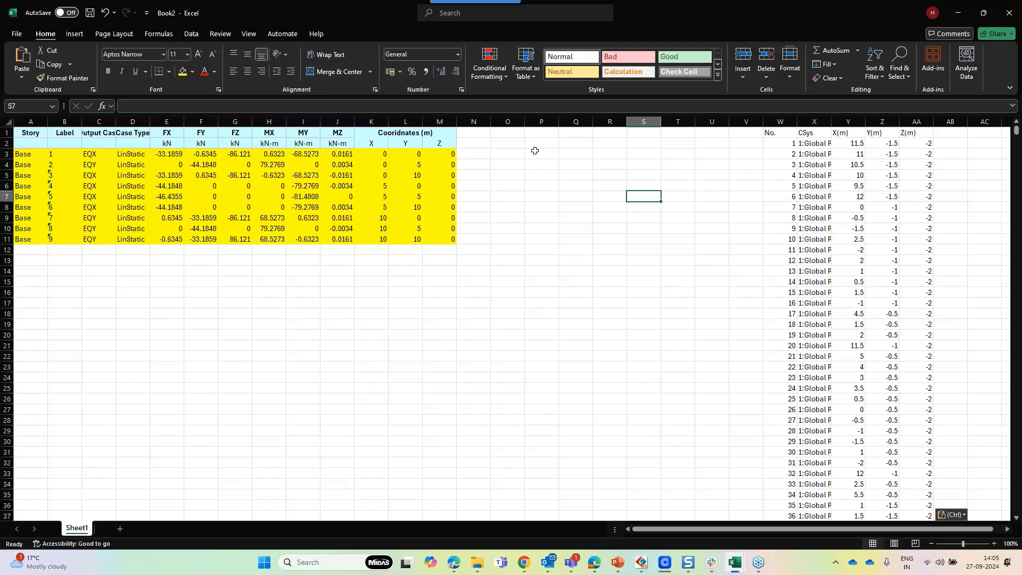
left_click(507, 143)
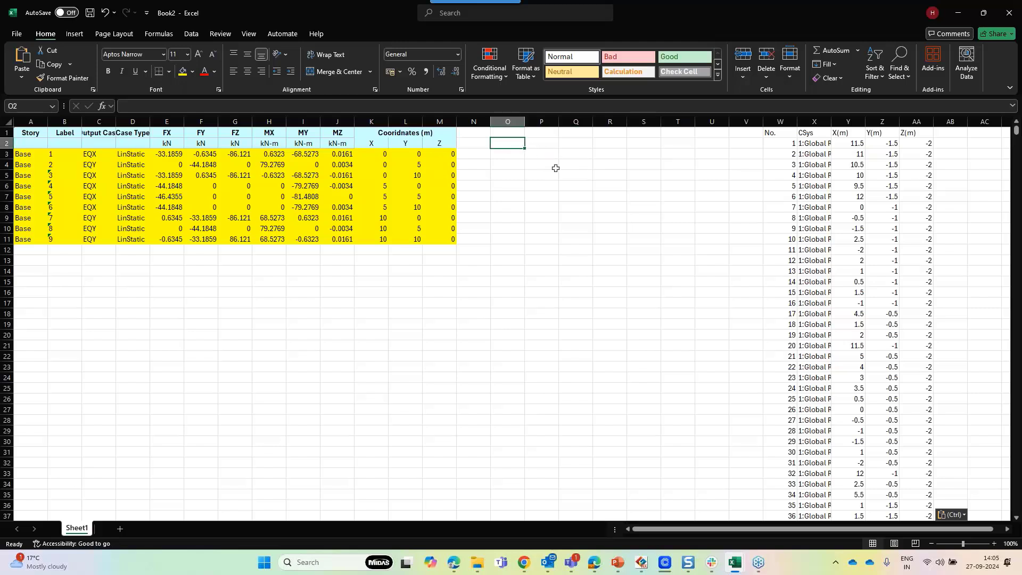
Add the header Helper in cell O2 above the support reaction rows
key("Down")
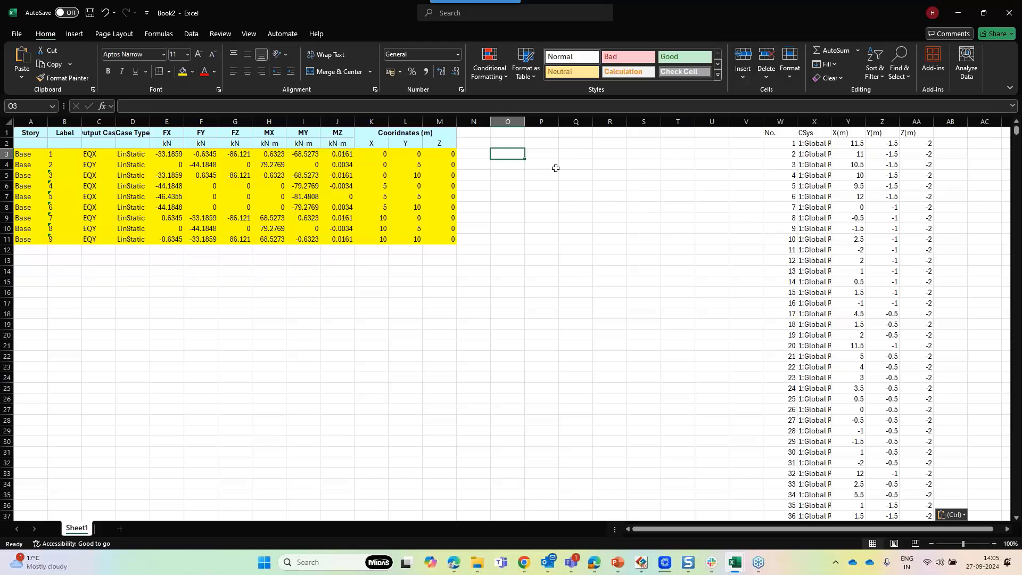
type("=")
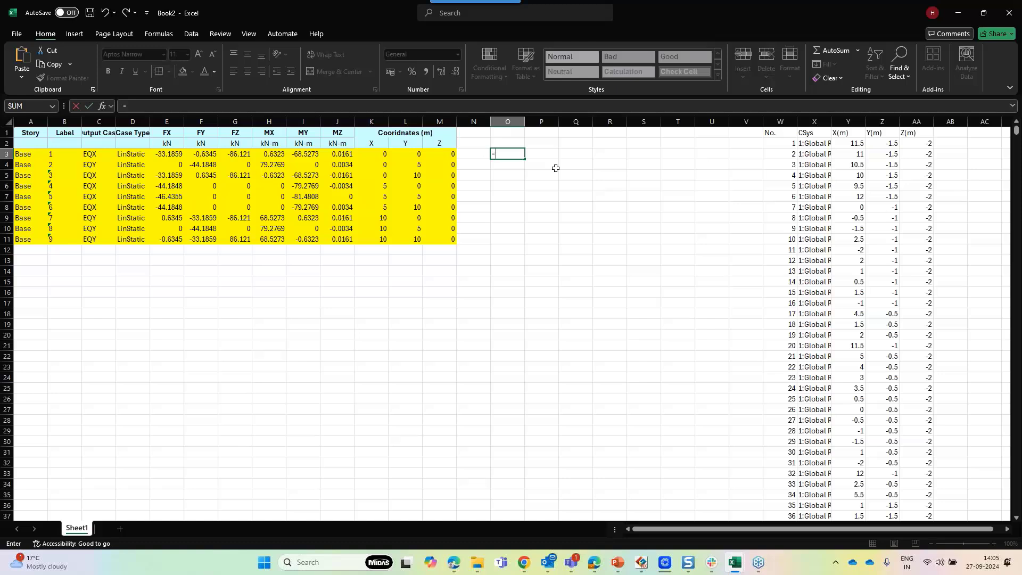
key("BackSpace")
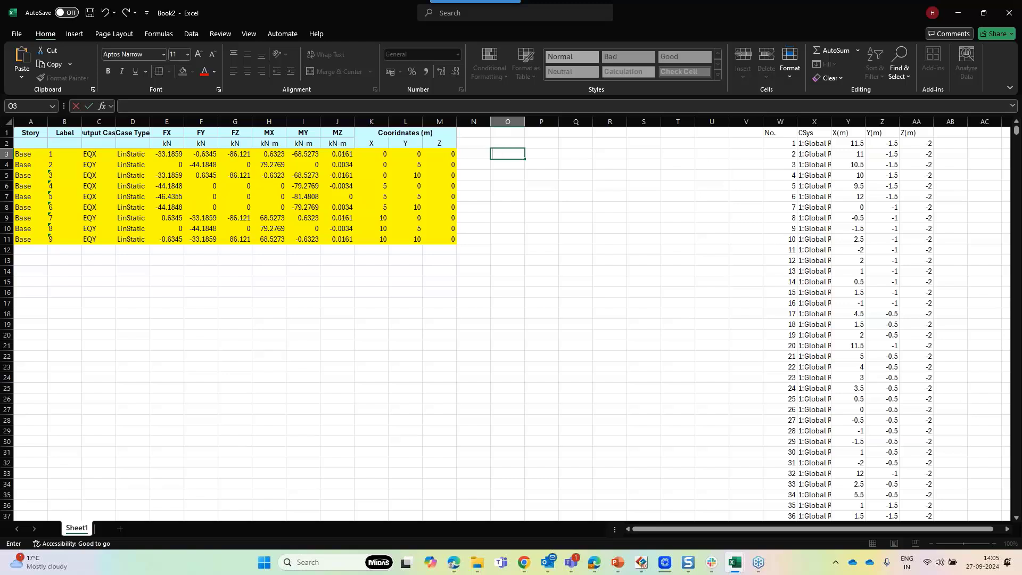
key("Escape")
key("Up")
type("Helper")
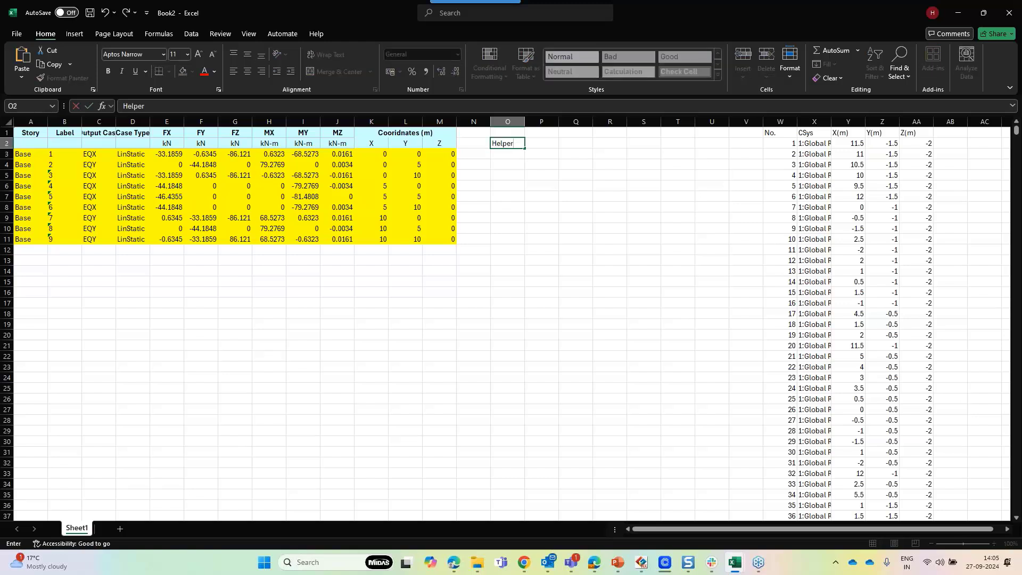
key("Return")
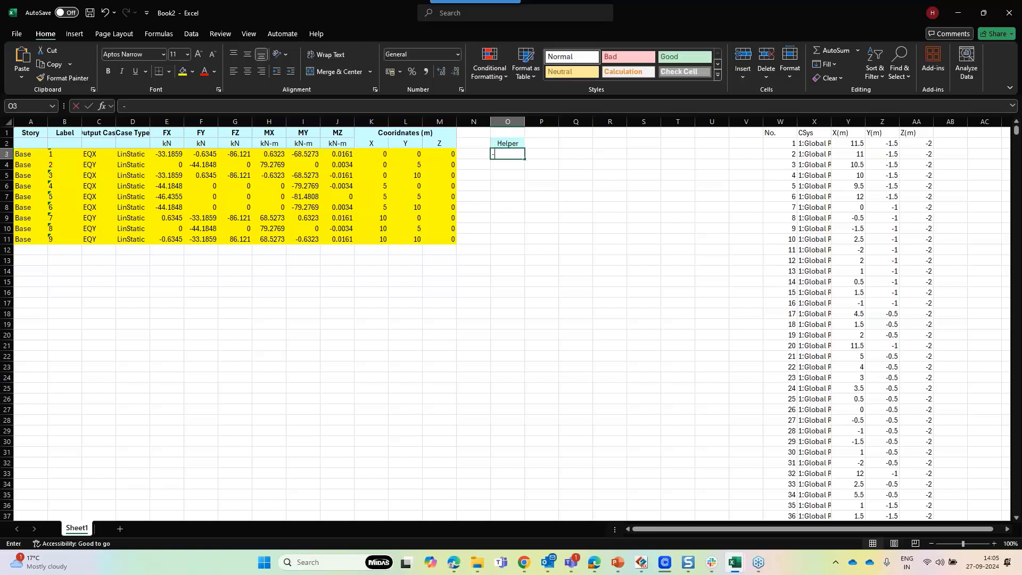
Enter a formula in O3 joining the X, Y and Z coordinates K3, L3 and M3 with "|" separators
type("=")
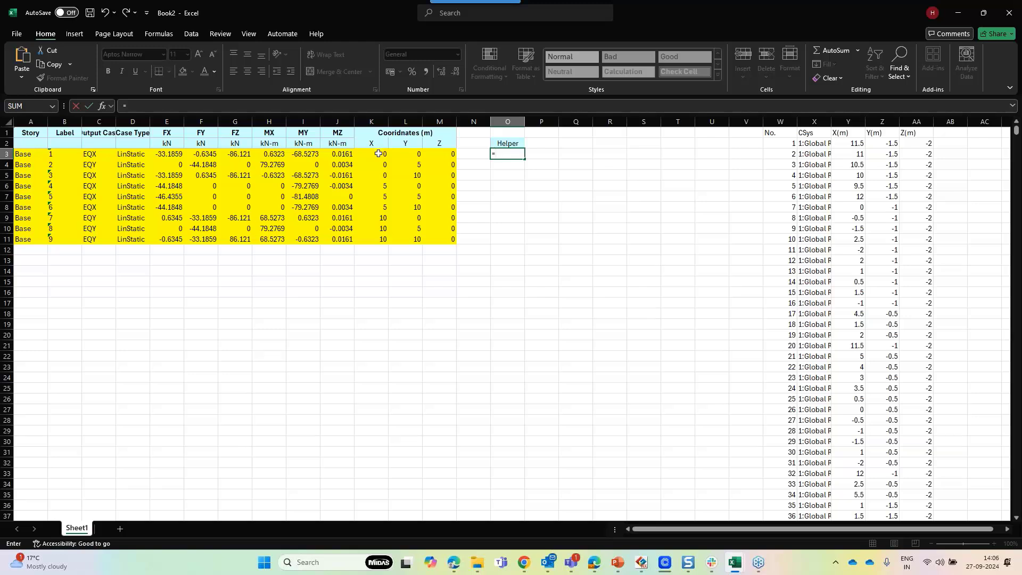
left_click(378, 153)
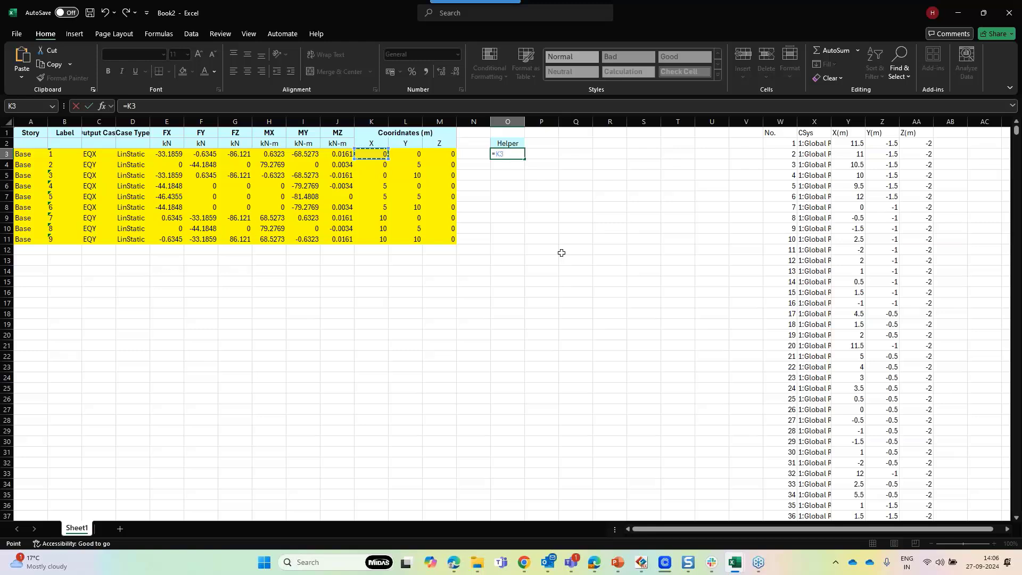
type("&")
type("\"|\"&")
left_click(407, 154)
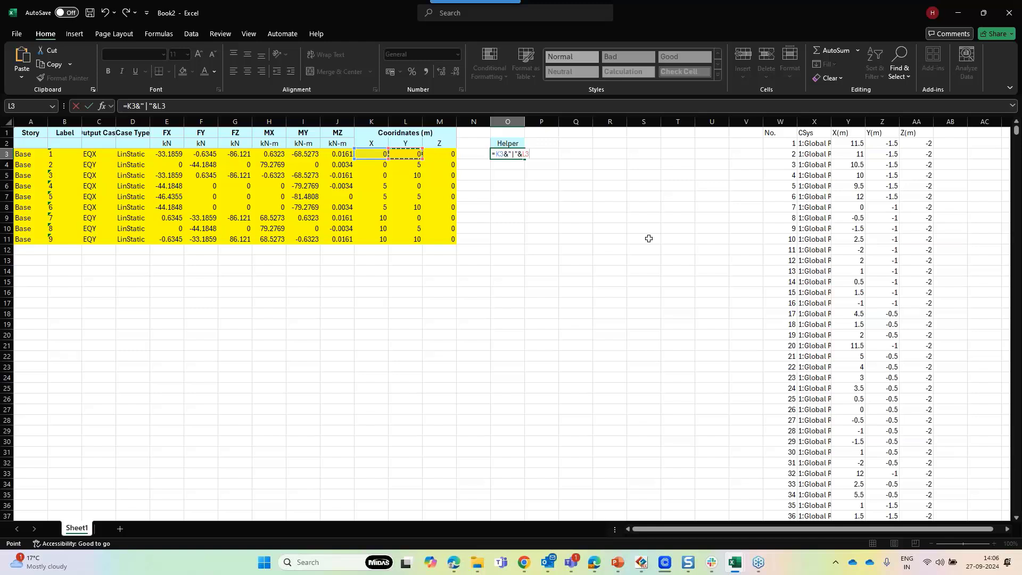
type("&")
type("\"|\"&")
left_click(447, 154)
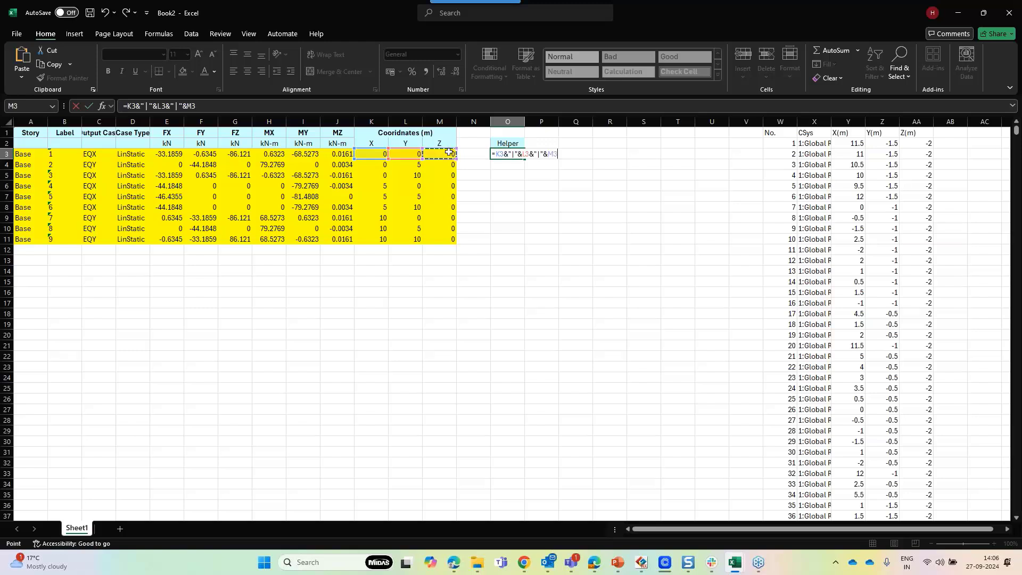
key("Return")
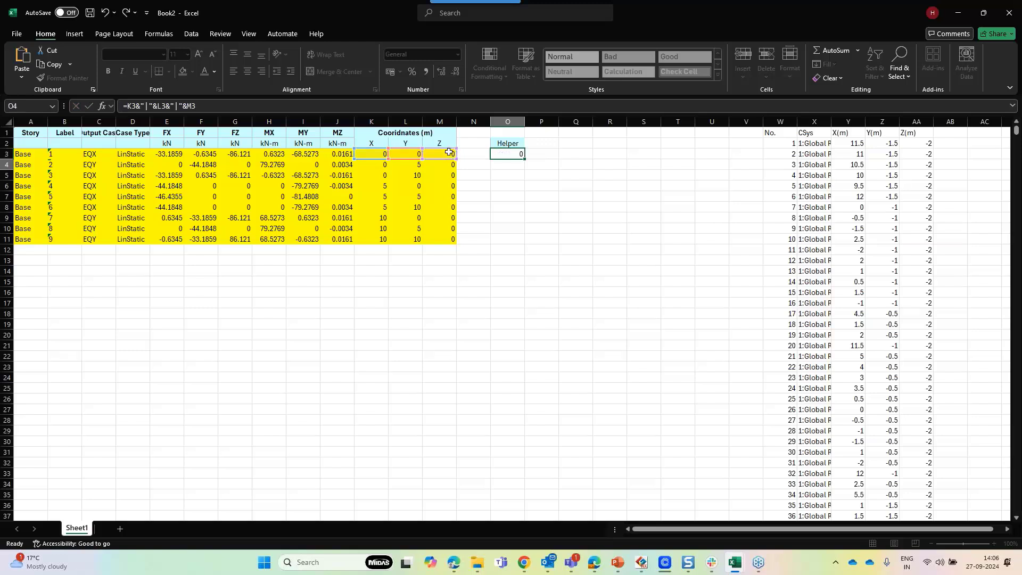
Fill the O3 helper formula down through O11 for all support reaction rows
left_click(506, 152)
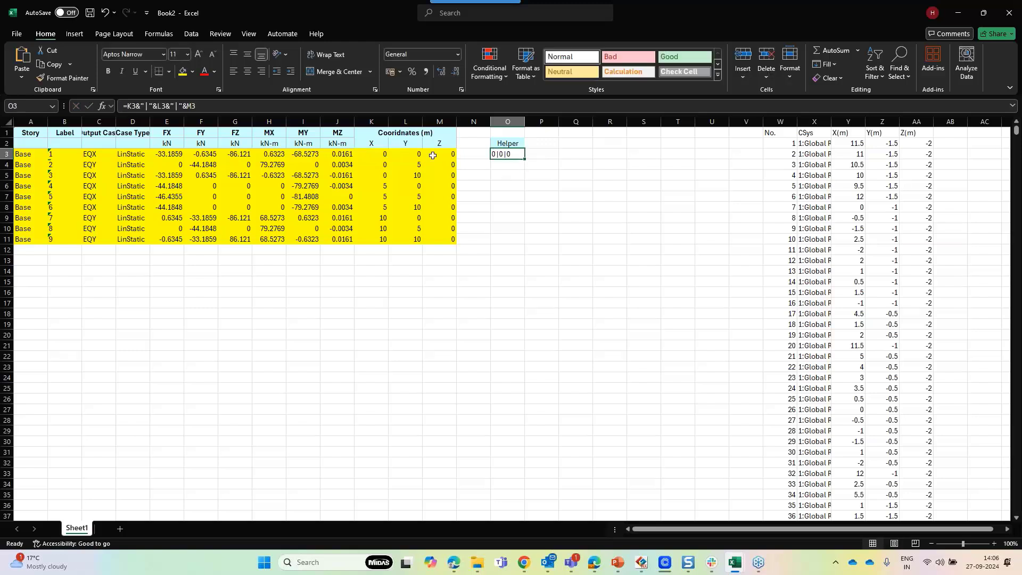
left_click(380, 152)
left_click_drag(380, 151, 447, 154)
left_click(511, 154)
left_click_drag(521, 160, 510, 244)
left_click(573, 260)
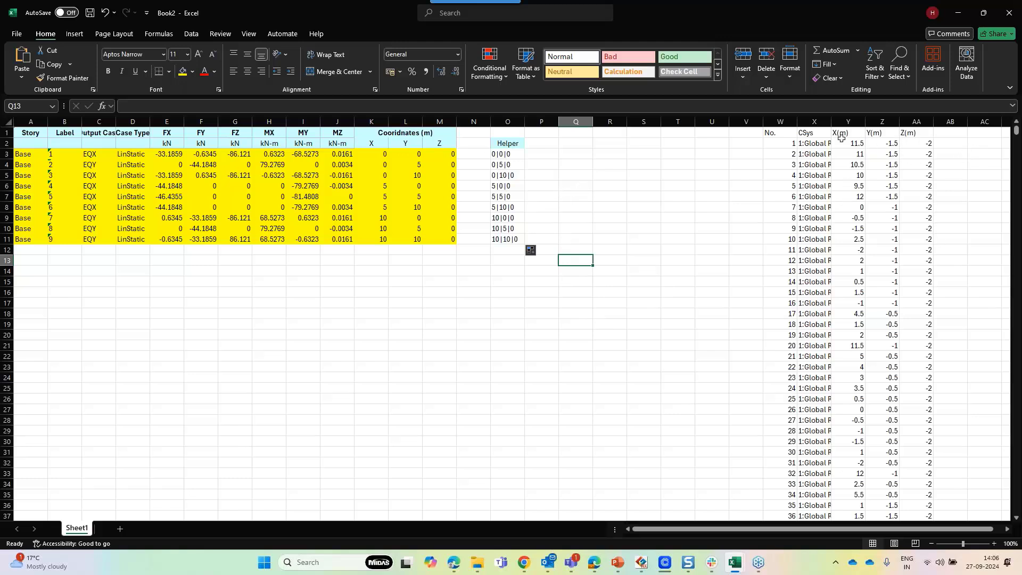
Add the header Helper in cell AB1 beside the pasted node coordinates
left_click_drag(845, 132, 916, 134)
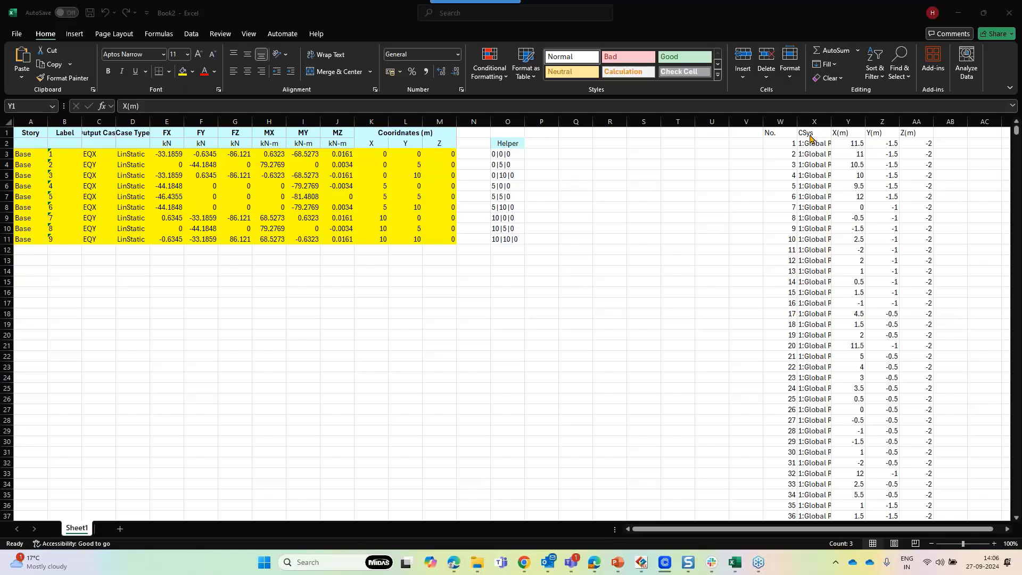
left_click(964, 135)
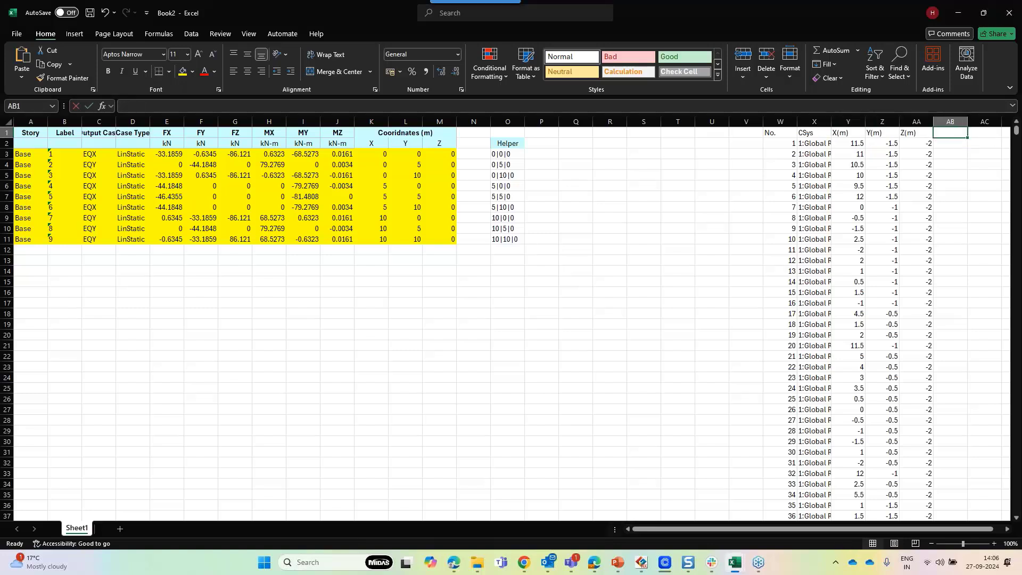
type("Helper")
key("Return")
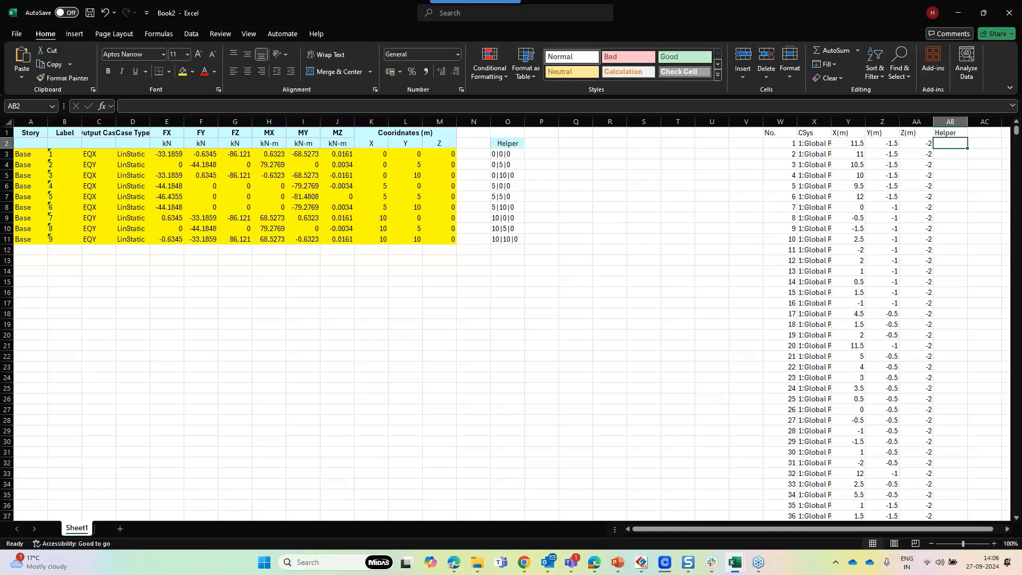
Enter a formula in AB2 joining the node coordinates Y2, Z2 and AA2 with "|" separators
type("=")
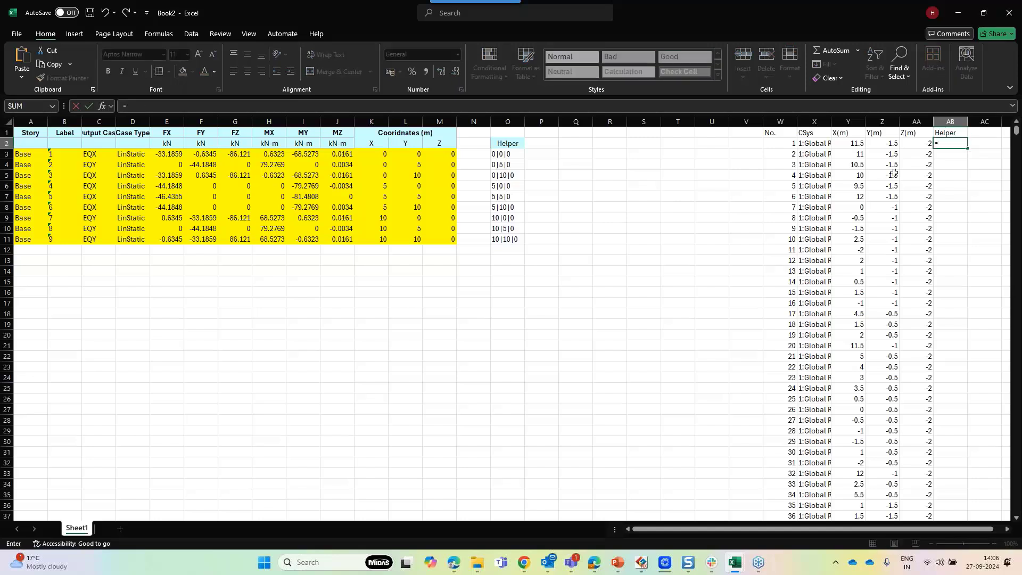
left_click(863, 143)
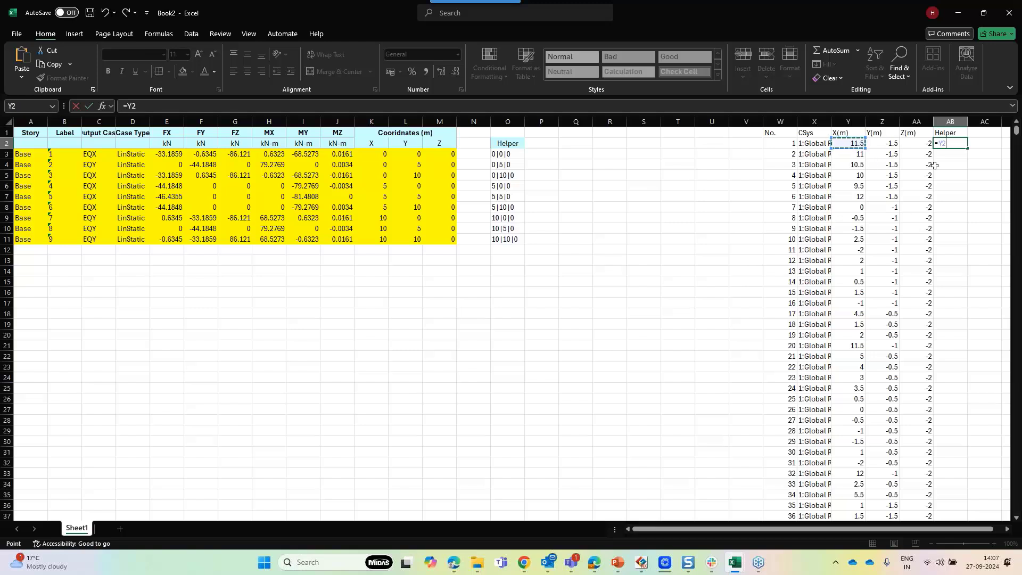
type("&")
type("&")
left_click(884, 144)
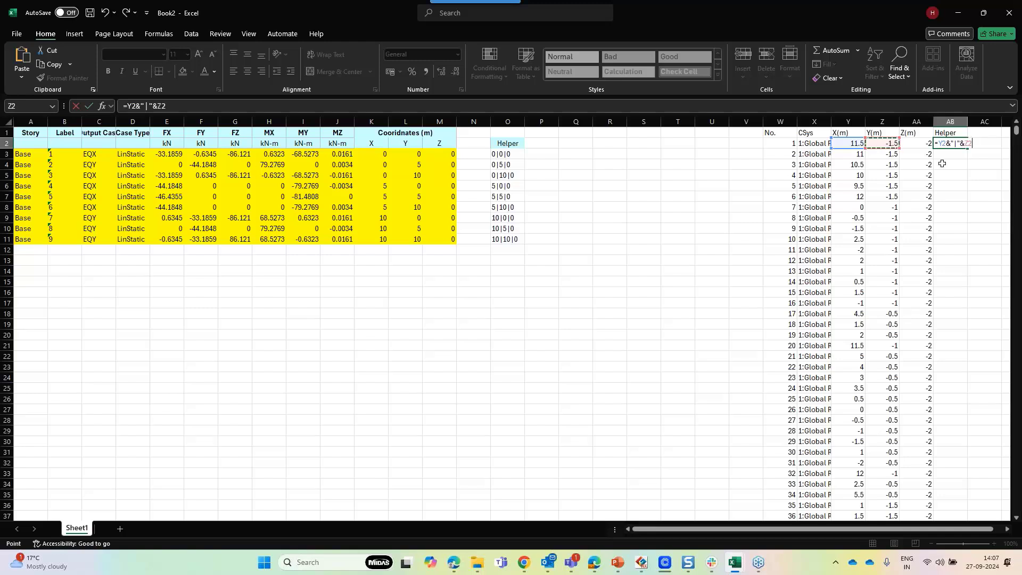
type("&\" | \"&")
left_click(912, 140)
key("Return")
Fill the AB2 helper formula down the full length of the node table
right_click(931, 143)
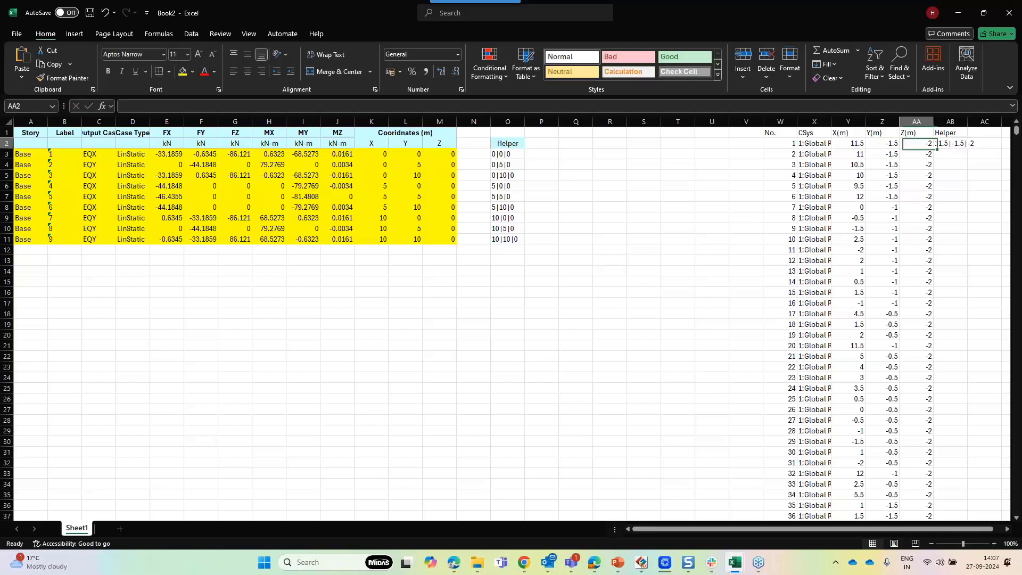
left_click(950, 146)
double_click(968, 149)
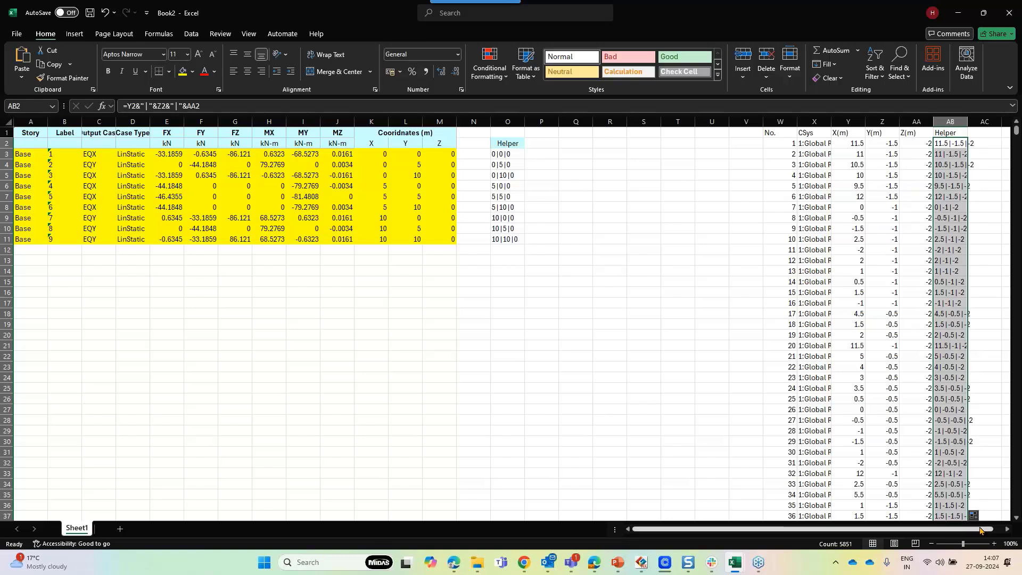
left_click(984, 148)
key("Right")
key("Right")
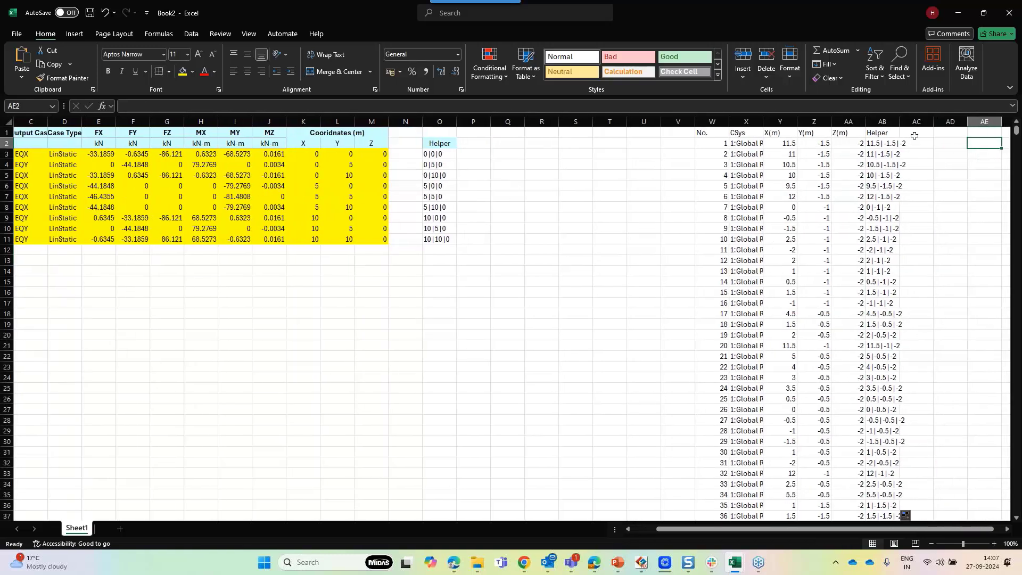
Add a Node column in AC with the header Node and a copy of all node numbers below it
left_click(913, 134)
type("Node")
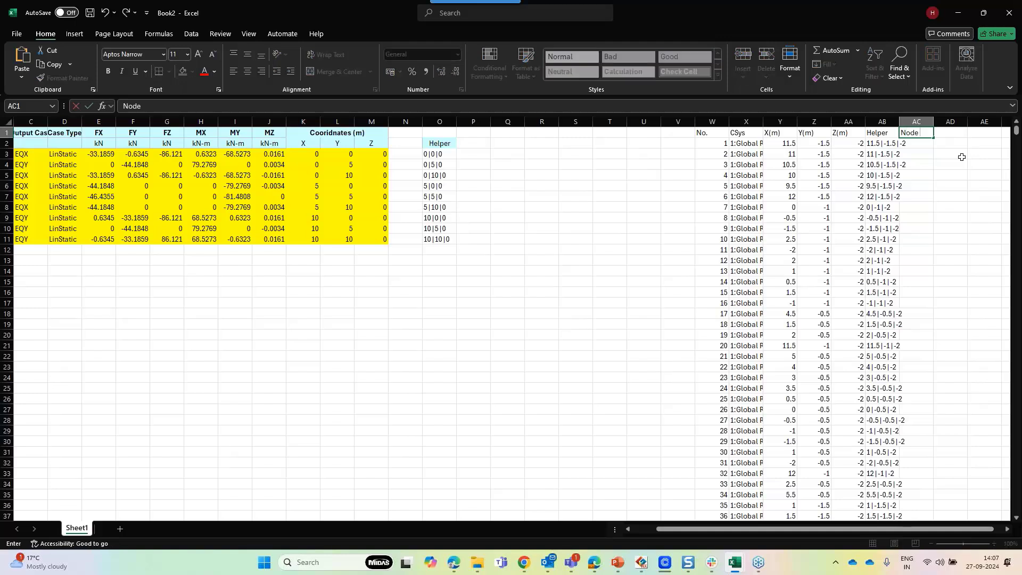
key("ctrl+Return")
left_click(710, 145)
key("ctrl+shift+Down")
key("ctrl+c")
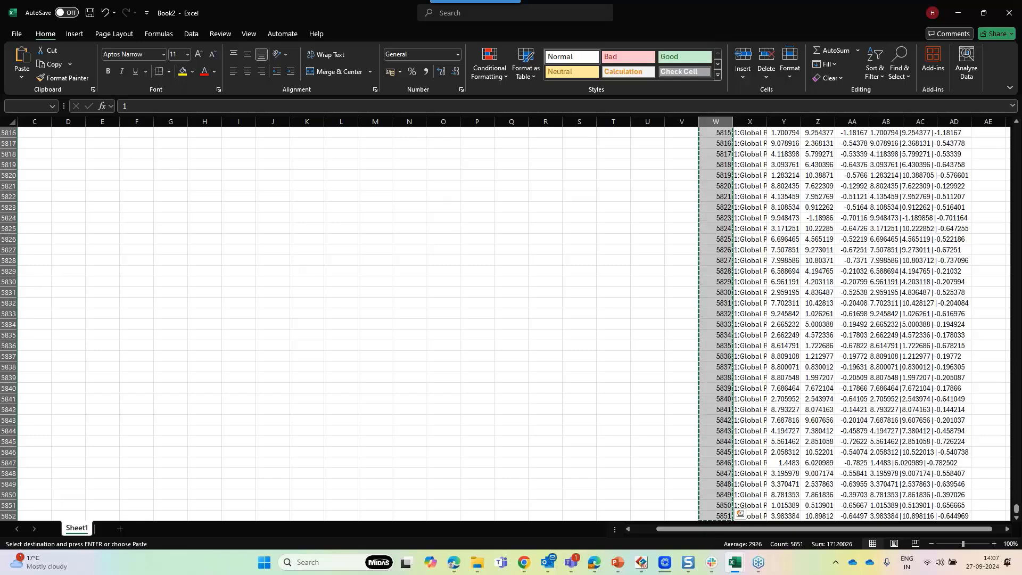
left_click_drag(1016, 509, 910, 131)
left_click(920, 143)
key("ctrl+v")
Widen the node Helper column to fit its joined coordinate text
double_click(900, 121)
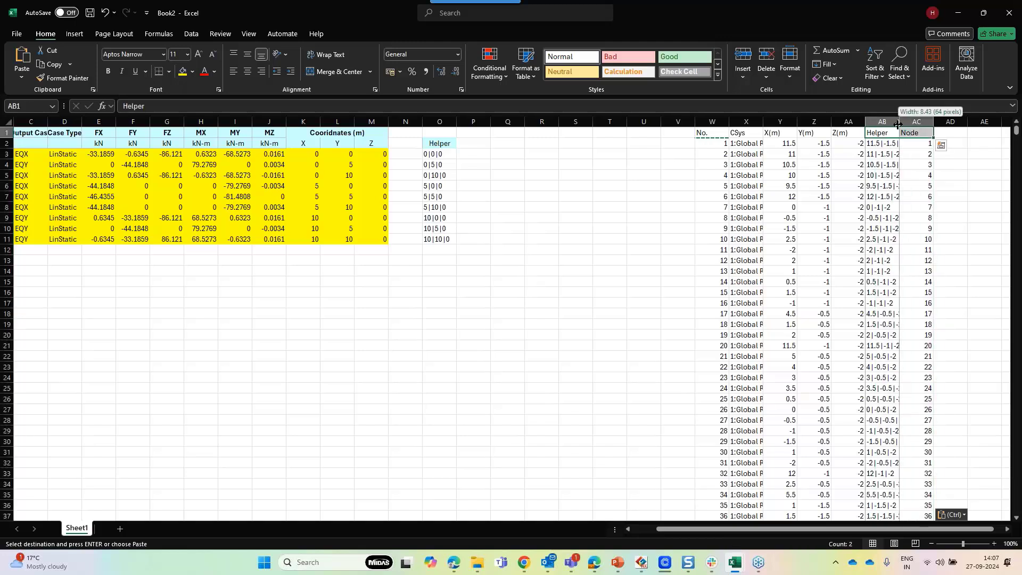
left_click(947, 145)
left_click_drag(973, 122, 959, 125)
left_click(979, 162)
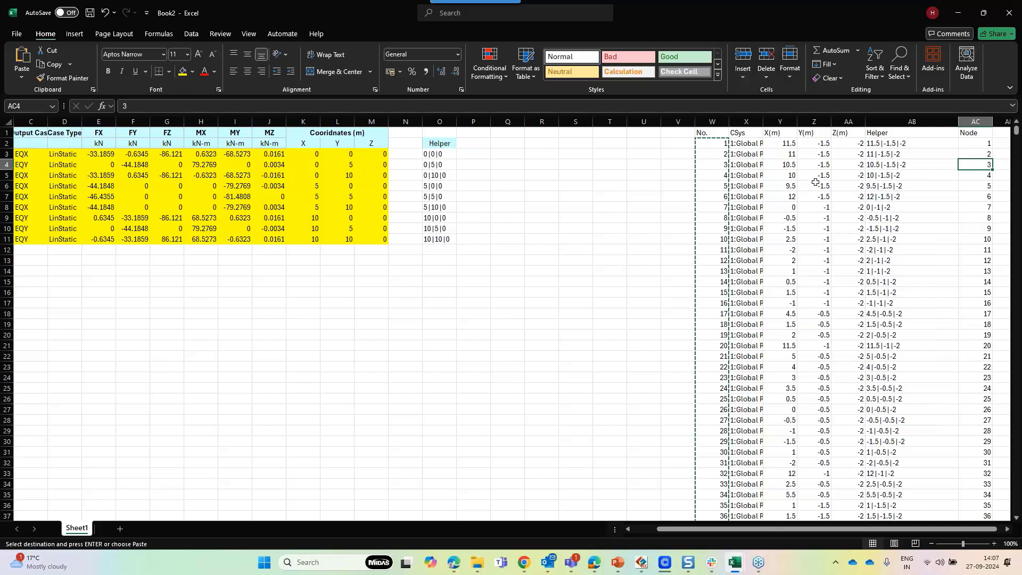
key("Escape")
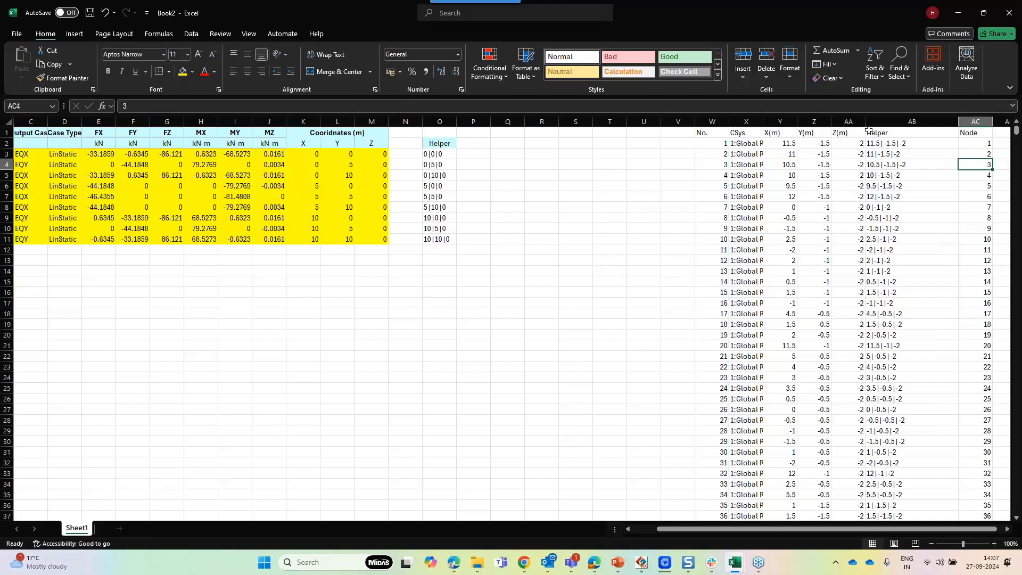
Start a VLOOKUP formula in P3 using the helper values O3:O11 as the lookup value
left_click(482, 143)
left_click(476, 157)
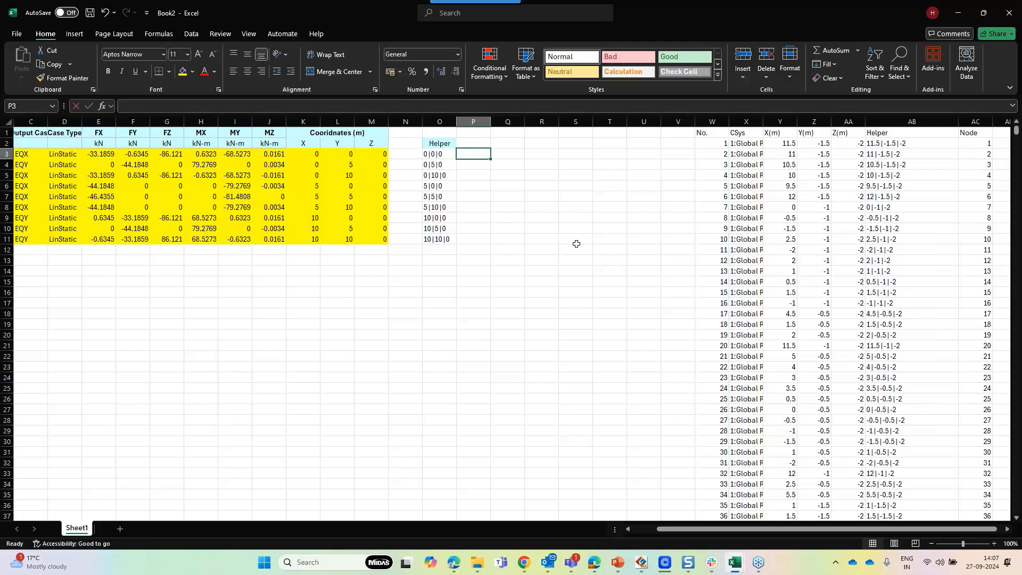
type("=vloo")
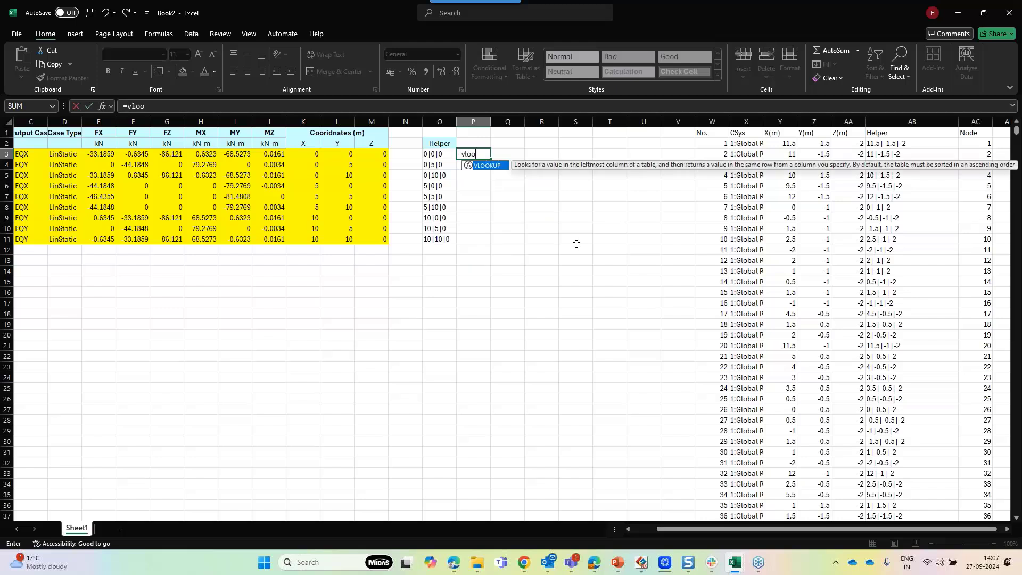
double_click(486, 165)
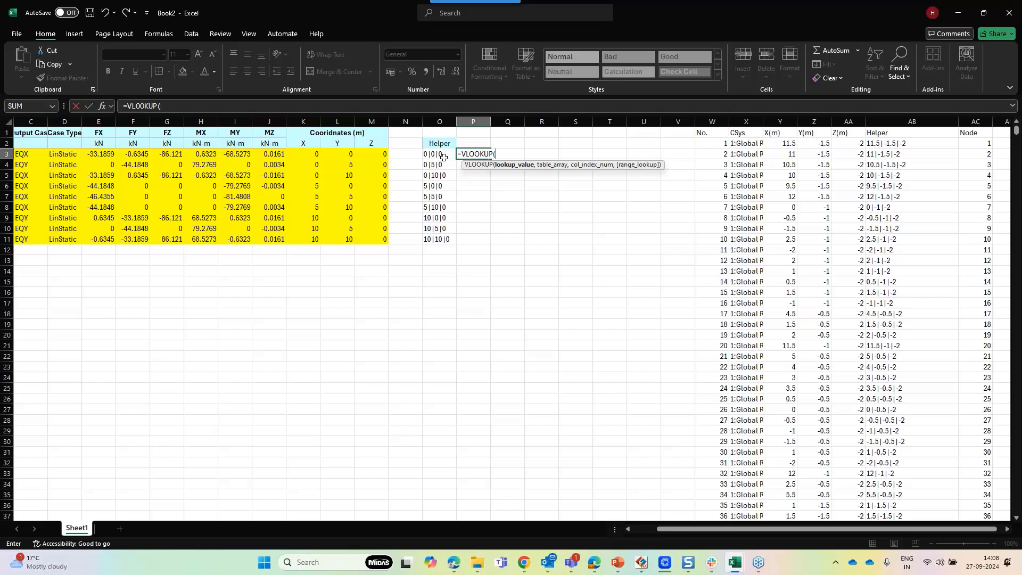
left_click_drag(443, 153, 470, 240)
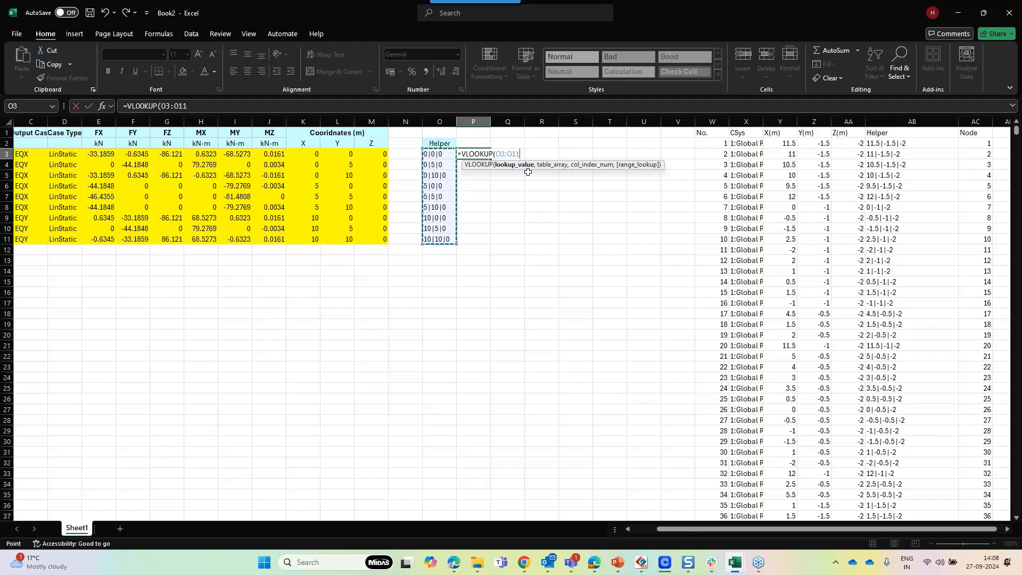
type(",")
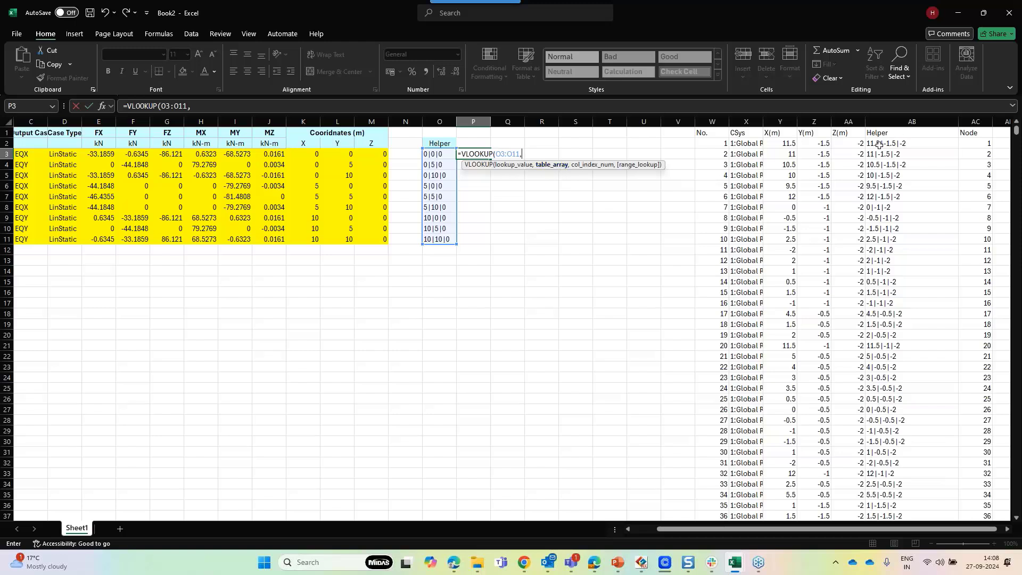
Set the VLOOKUP table array to the node helper and node number range AB2:AC5852
left_click_drag(879, 143, 985, 144)
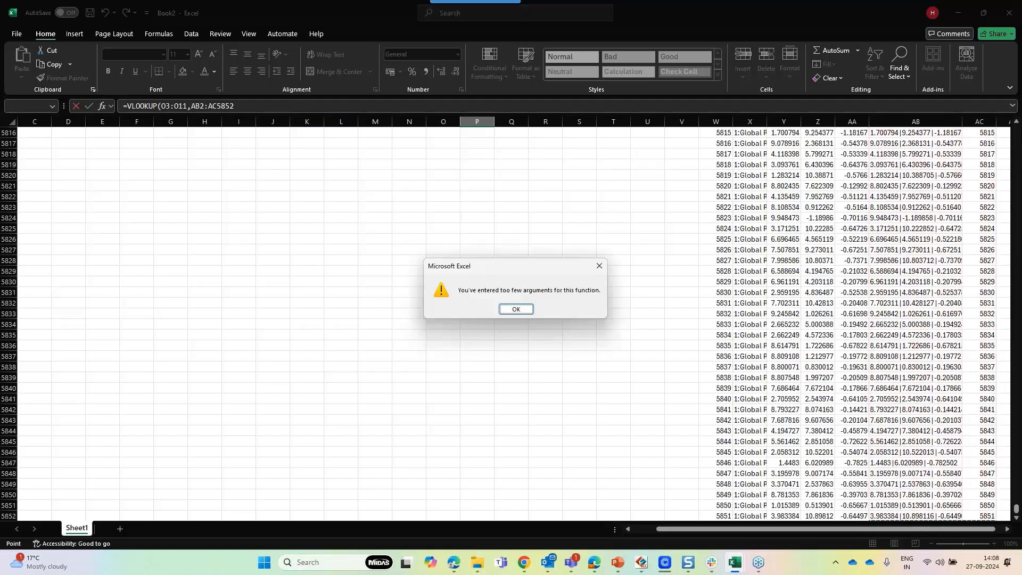
left_click(519, 310)
left_click_drag(1016, 508, 1016, 130)
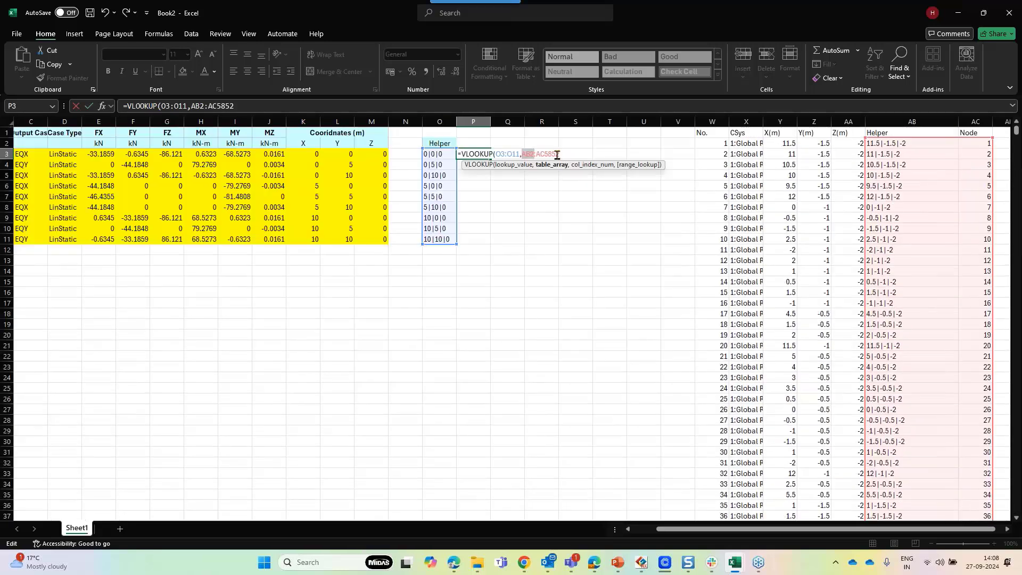
left_click(557, 155)
type(",2.")
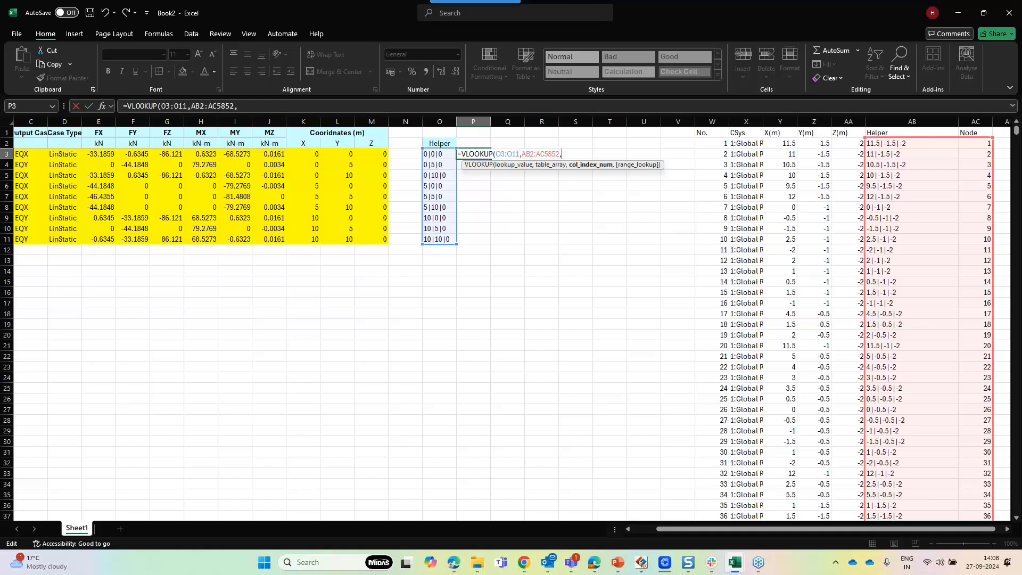
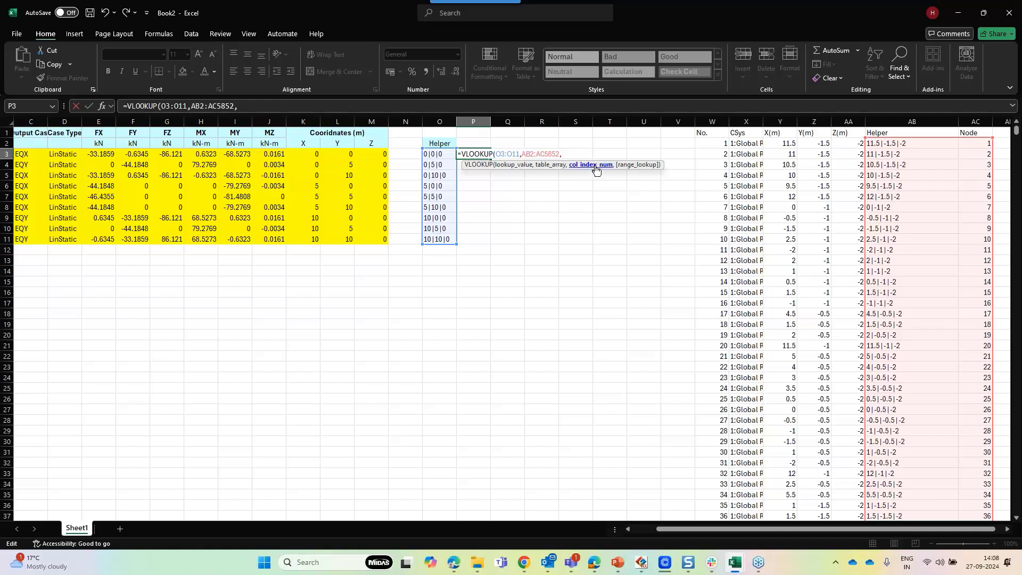
Complete the VLOOKUP in P3 with column index 2 and exact match 0 to return node numbers for all helper rows
type("2")
key("BackSpace")
type(",0")
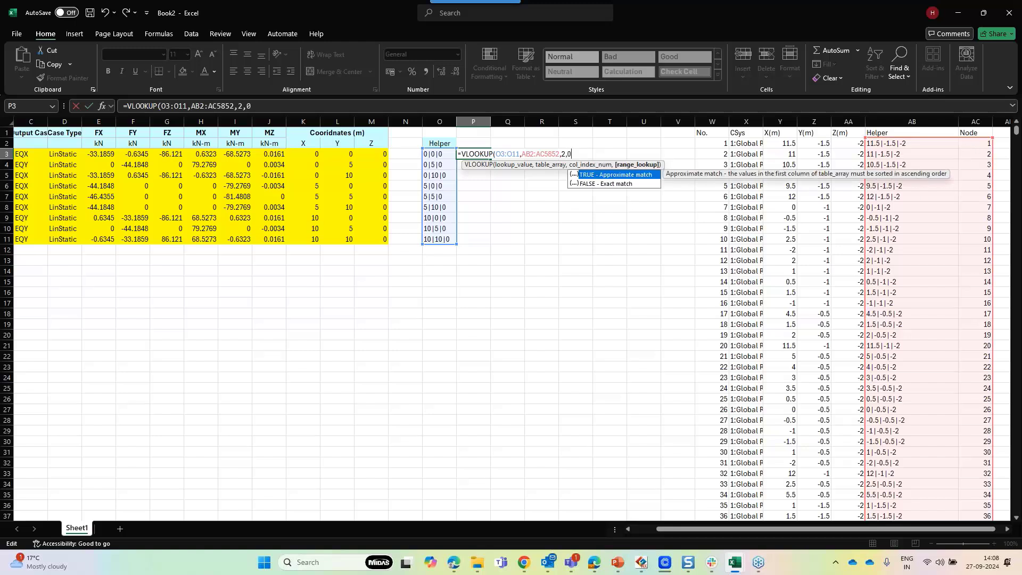
type(")")
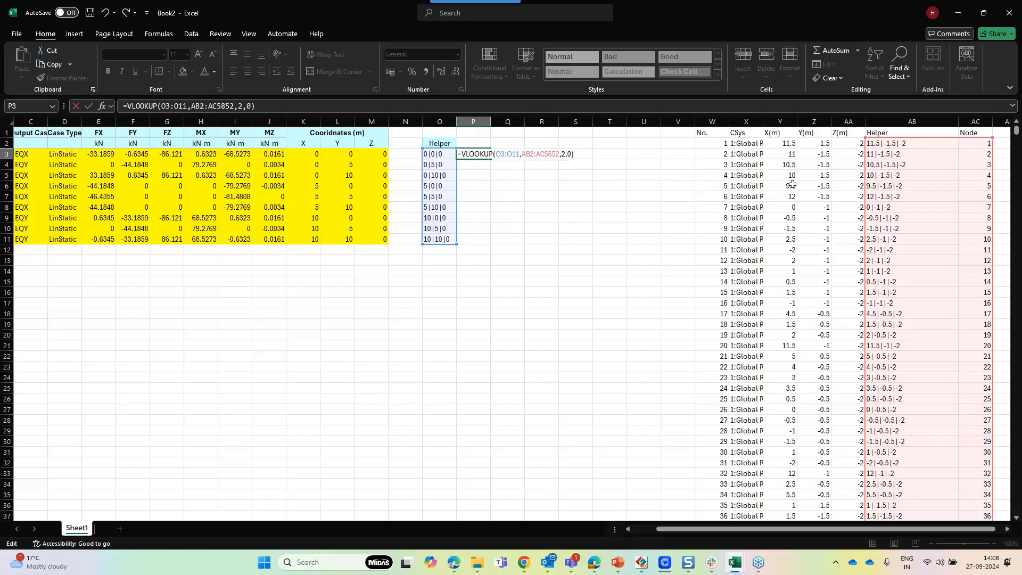
key("Return")
left_click(498, 185)
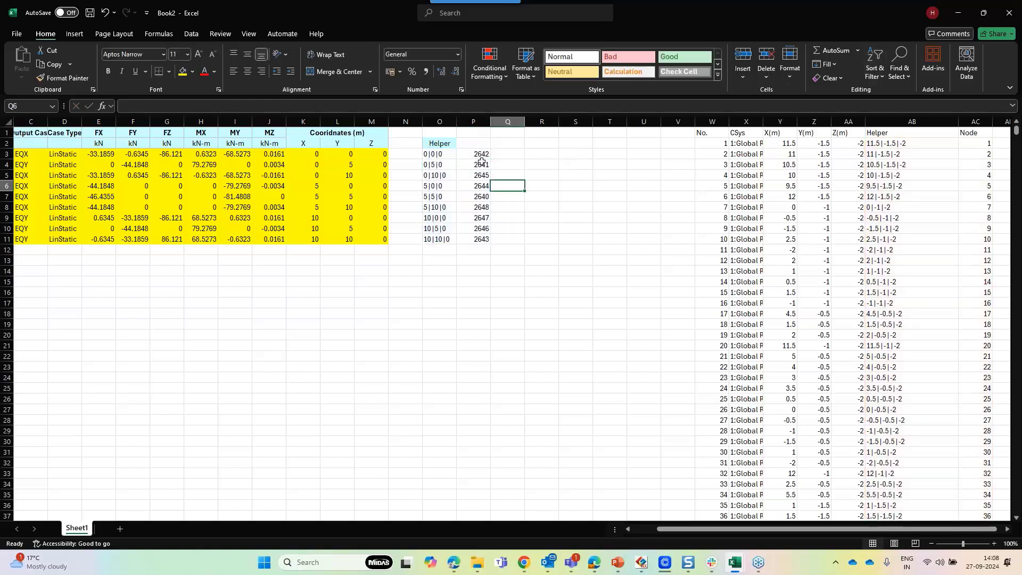
Check the returned node numbers by comparing the helper coordinates with the matching rows of the node table
left_click(476, 143)
left_click(480, 155)
left_click_drag(481, 155, 479, 238)
left_click(480, 163)
left_click(441, 155)
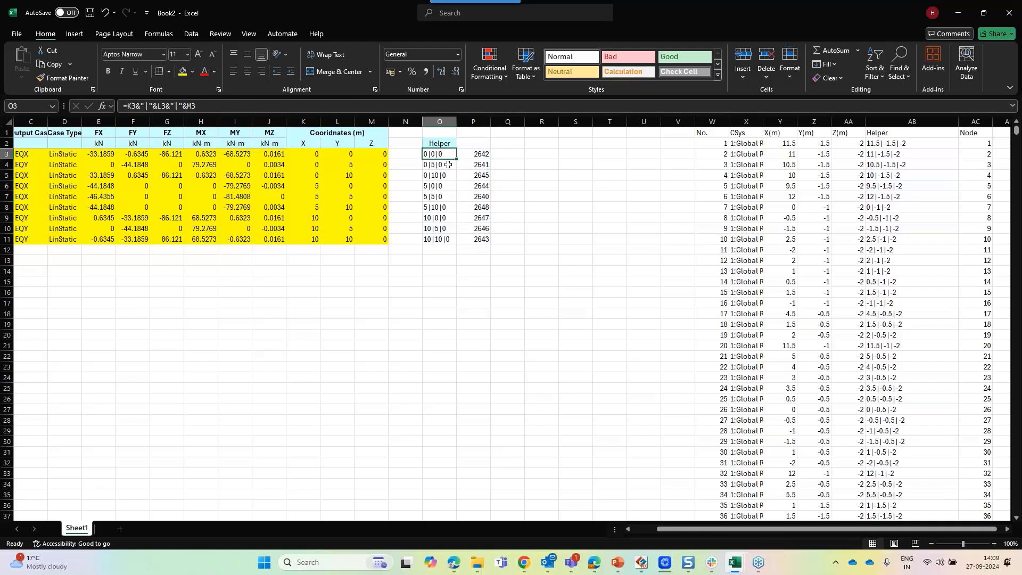
left_click(475, 155)
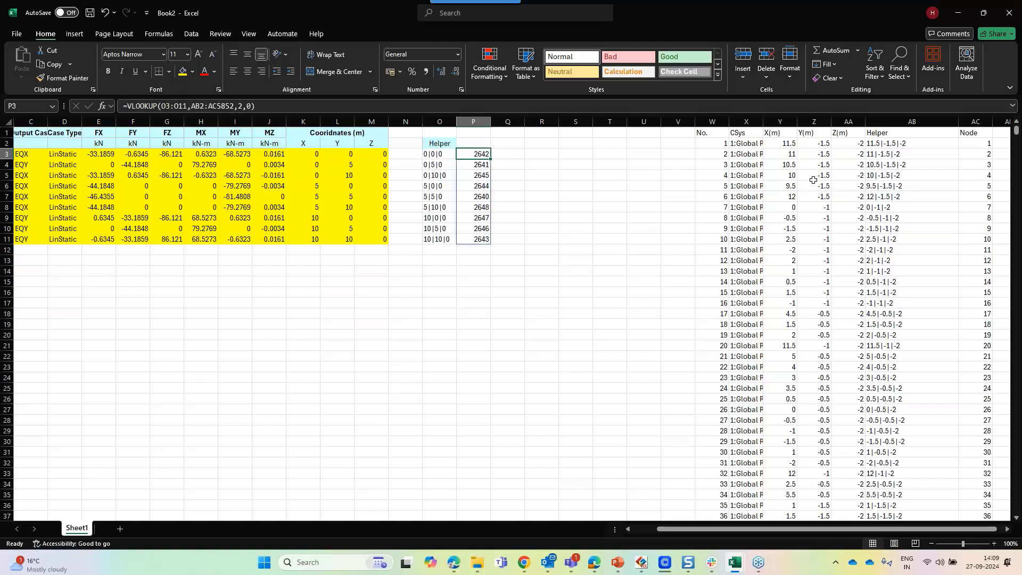
scroll(813, 180, "down", 1)
scroll(692, 171, "up", 1)
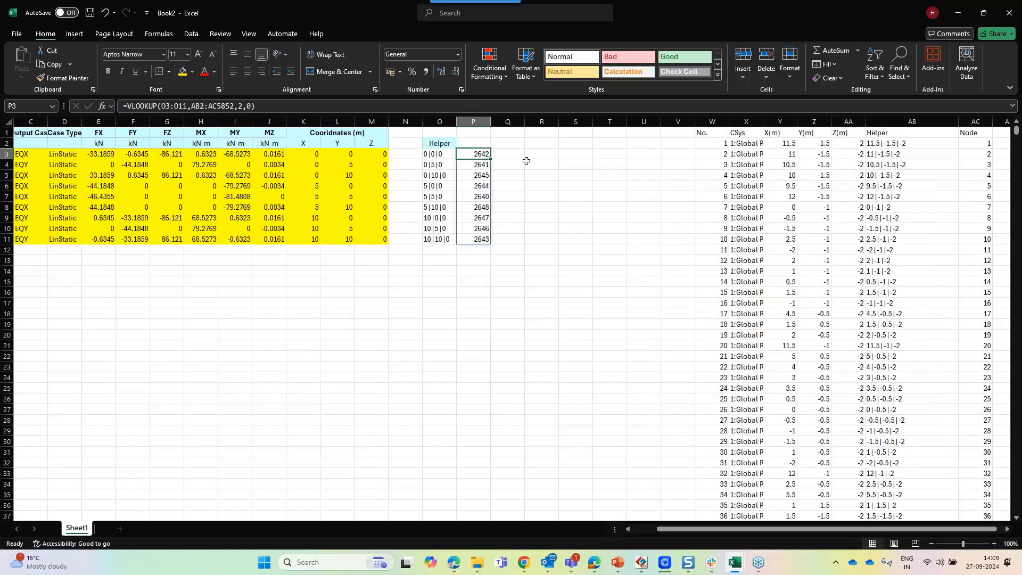
left_click_drag(1015, 134, 1001, 304)
scroll(989, 271, "down", 2)
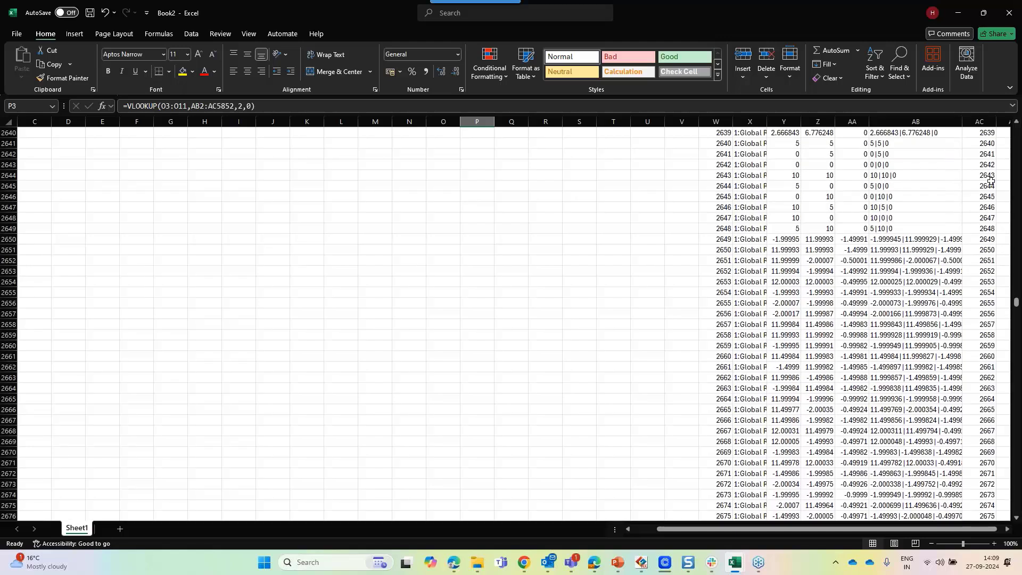
left_click_drag(987, 164, 861, 166)
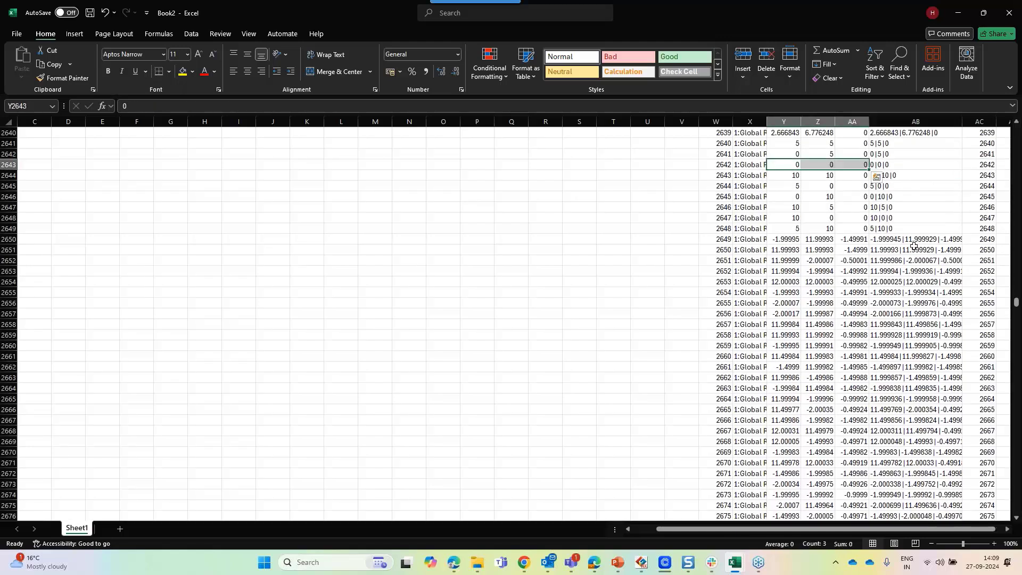
scroll(915, 267, "down", 2)
scroll(915, 291, "up", 2)
left_click_drag(1016, 303, 1016, 131)
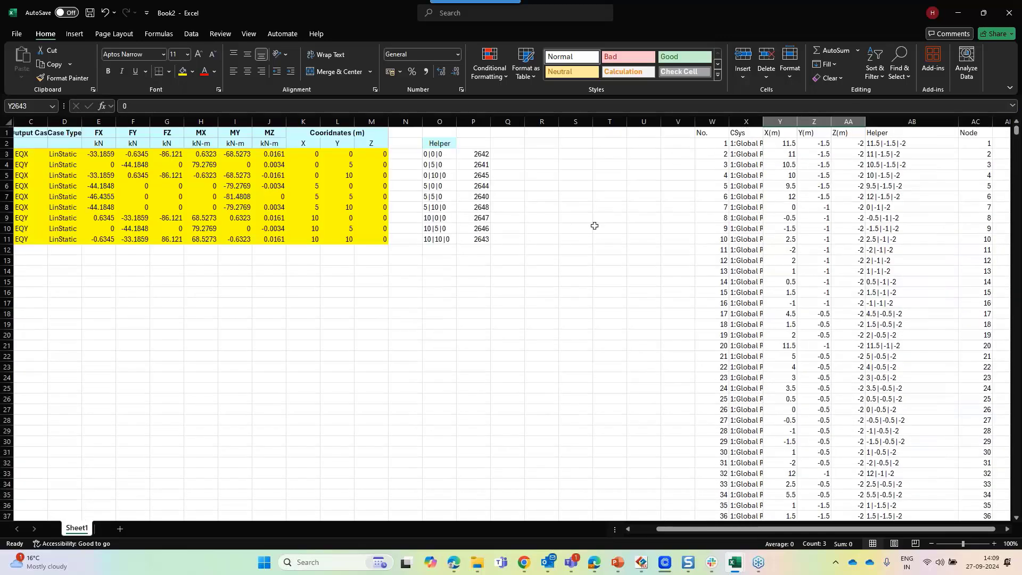
Review the reaction table's node numbers, coordinate columns and force and moment columns
key("alt+Tab")
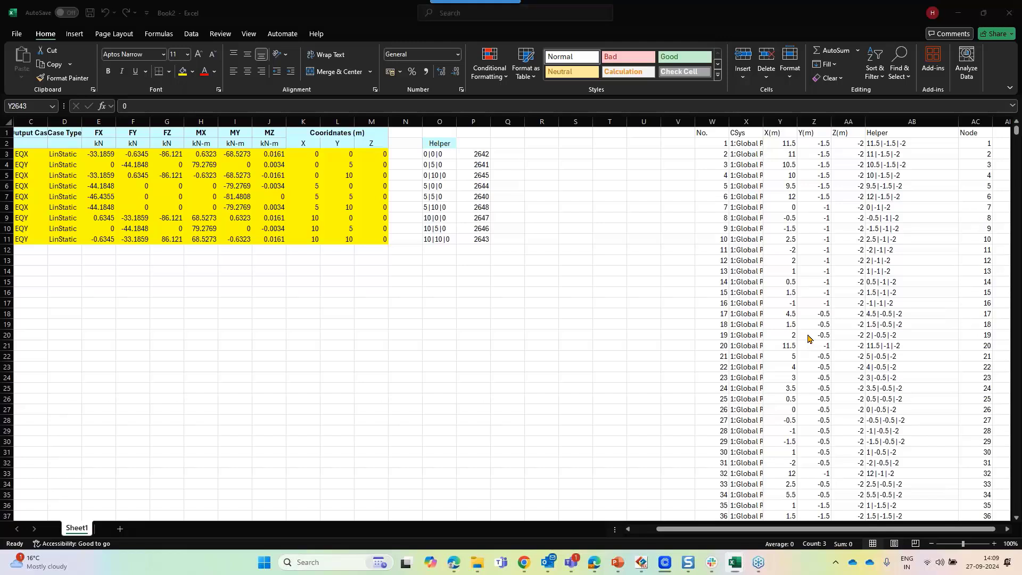
key("alt+Tab")
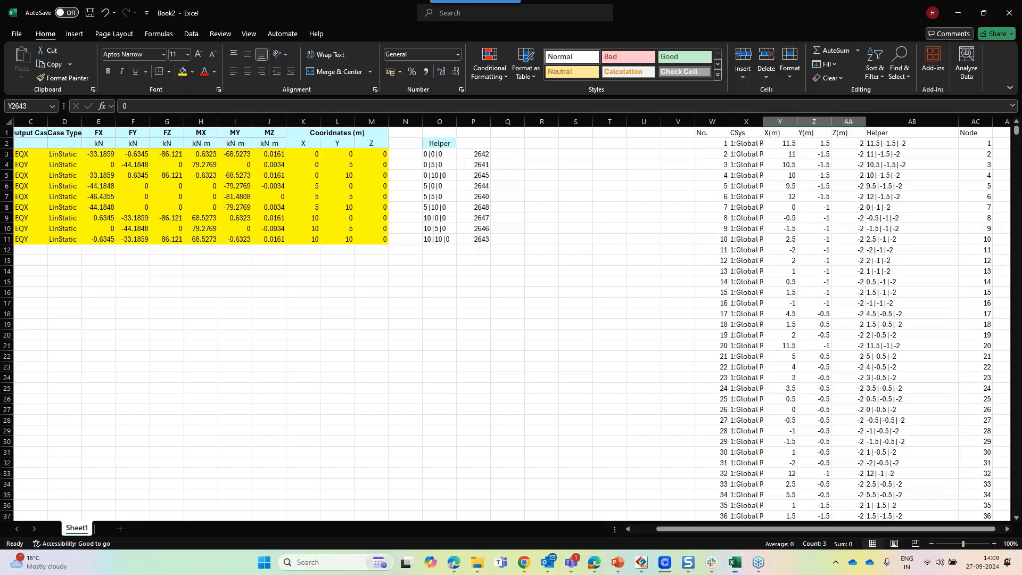
left_click_drag(482, 154, 480, 239)
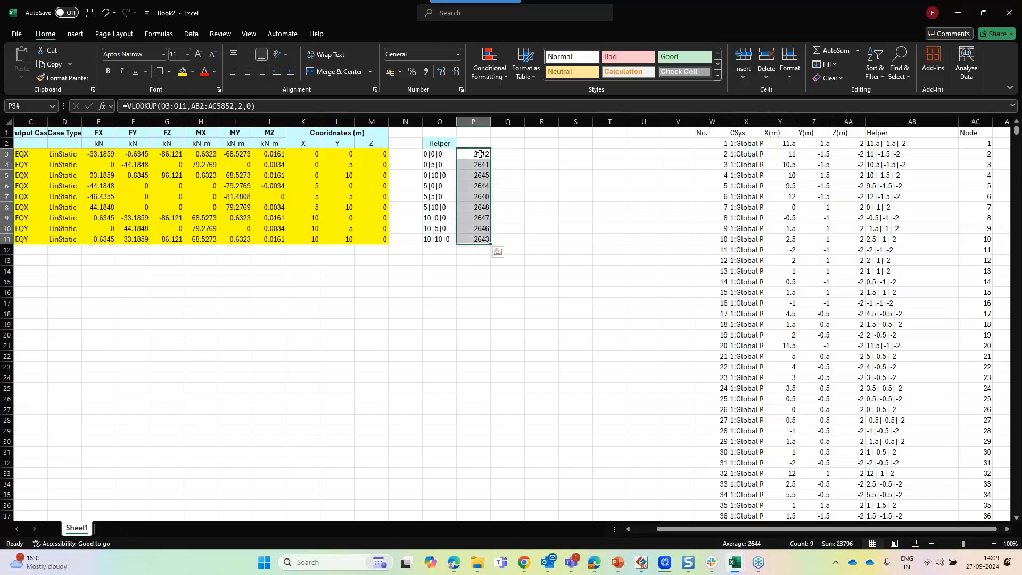
left_click(480, 153)
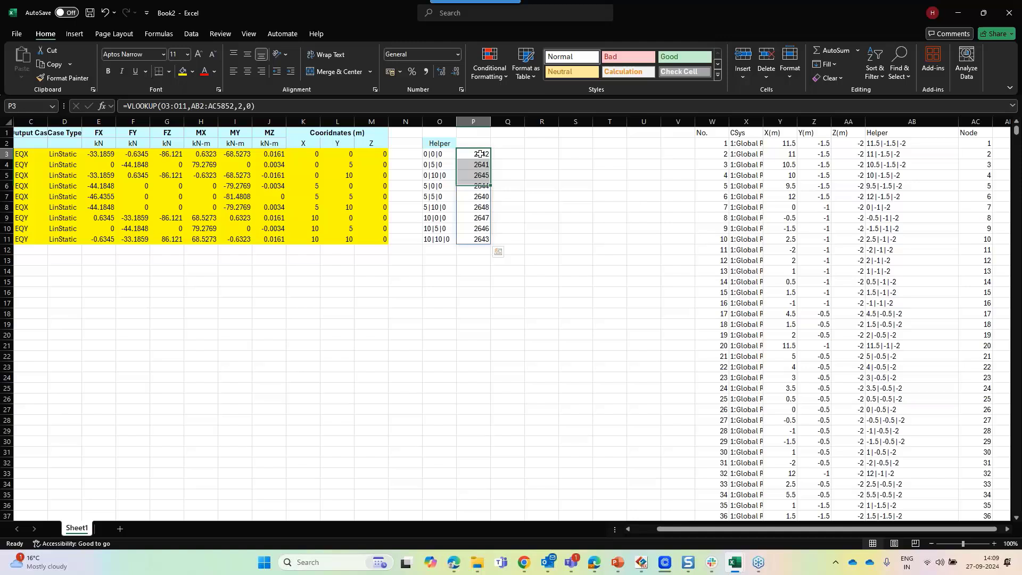
left_click(302, 153)
left_click_drag(302, 153, 371, 238)
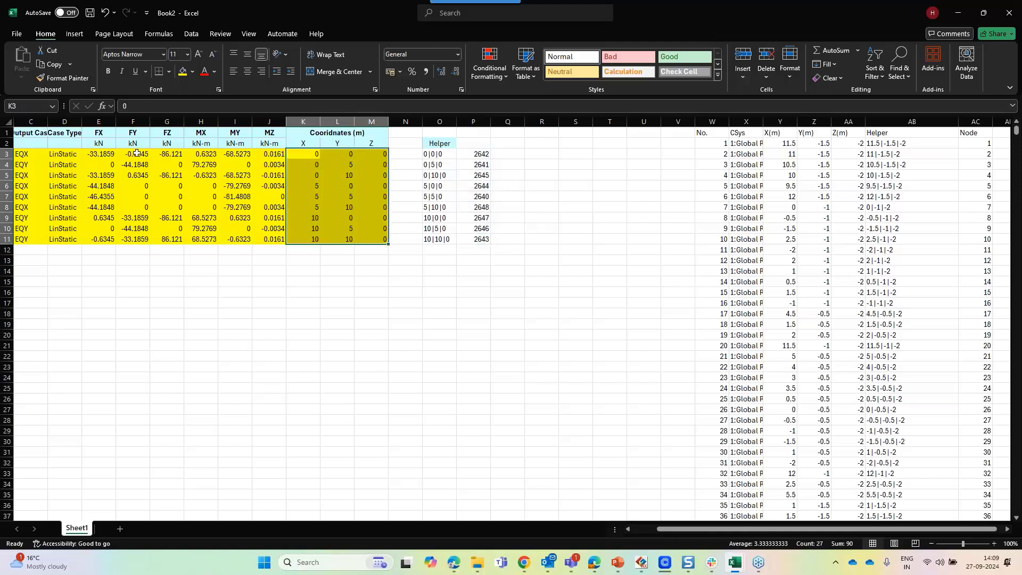
left_click(137, 153)
left_click_drag(137, 153, 204, 207)
left_click_drag(104, 154, 273, 239)
left_click(399, 301)
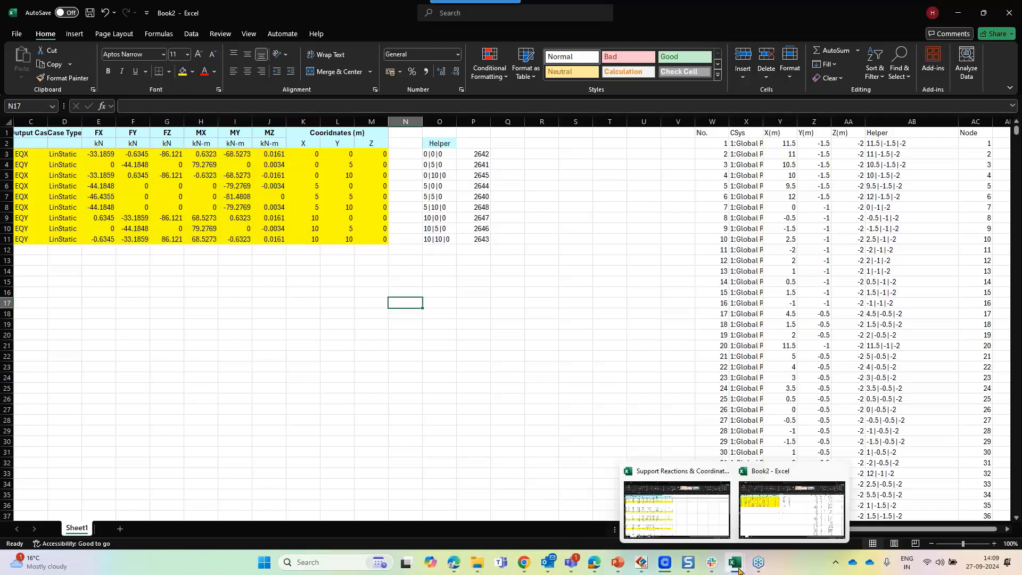
Open LoadTable Sample.xlsx from the Geotech Webinar Series Model File folder
mouse_move(474, 565)
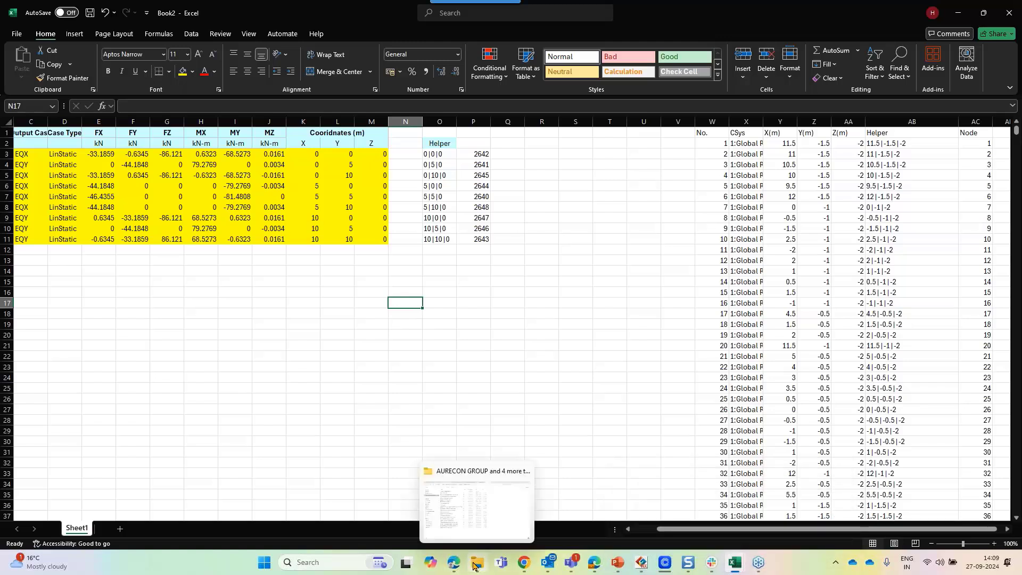
left_click(317, 558)
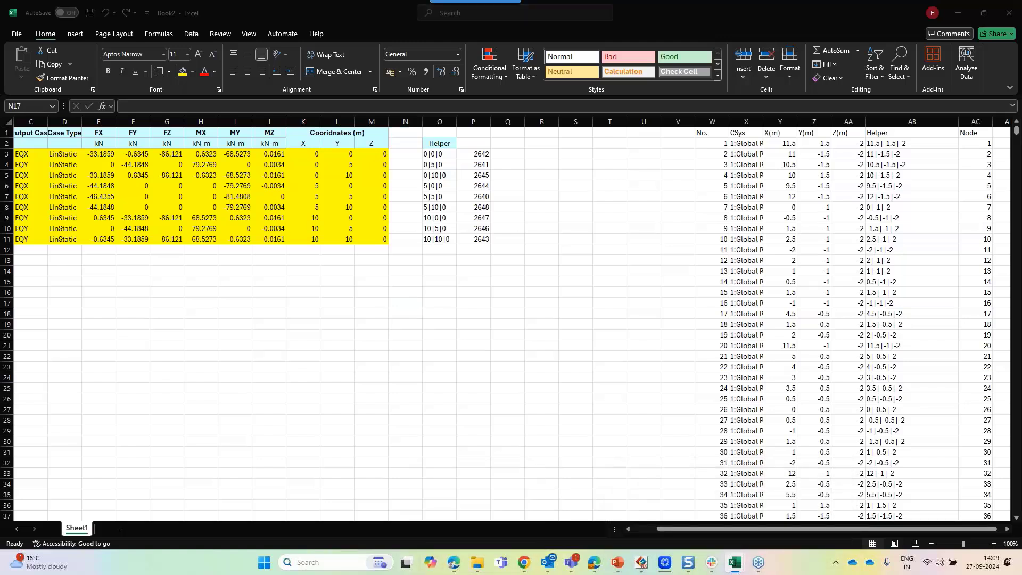
left_click(342, 276)
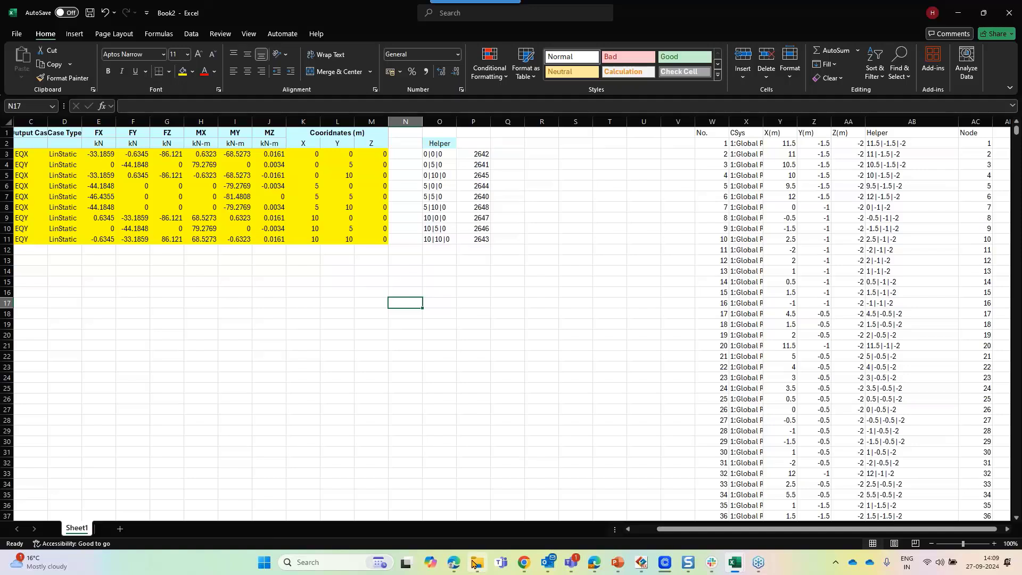
left_click(475, 563)
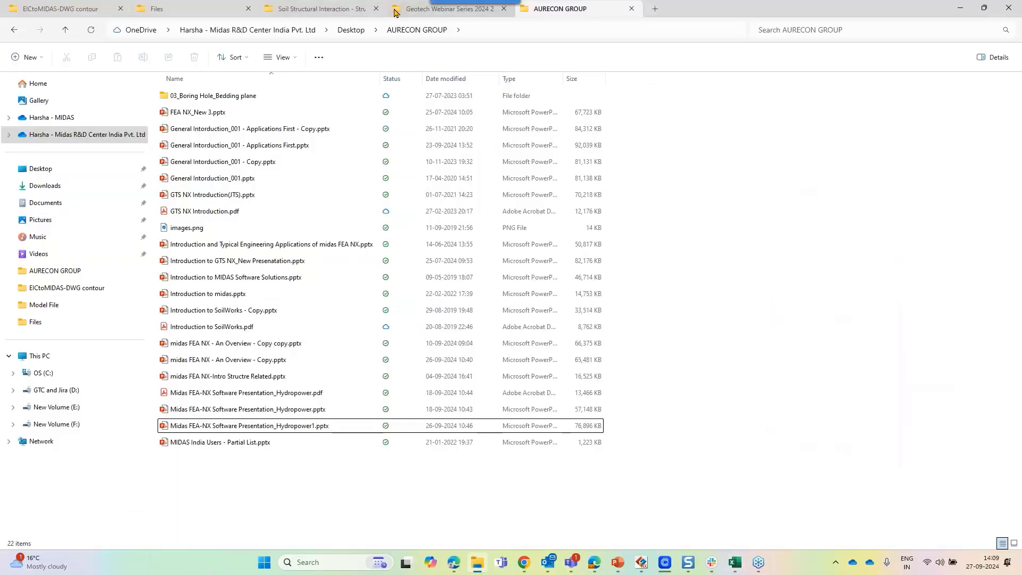
left_click(400, 15)
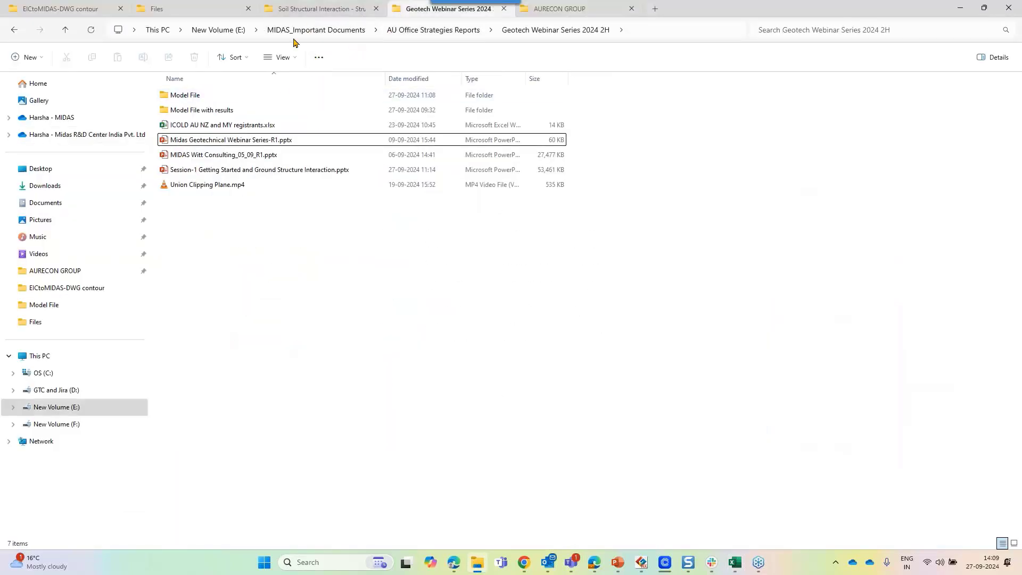
double_click(282, 98)
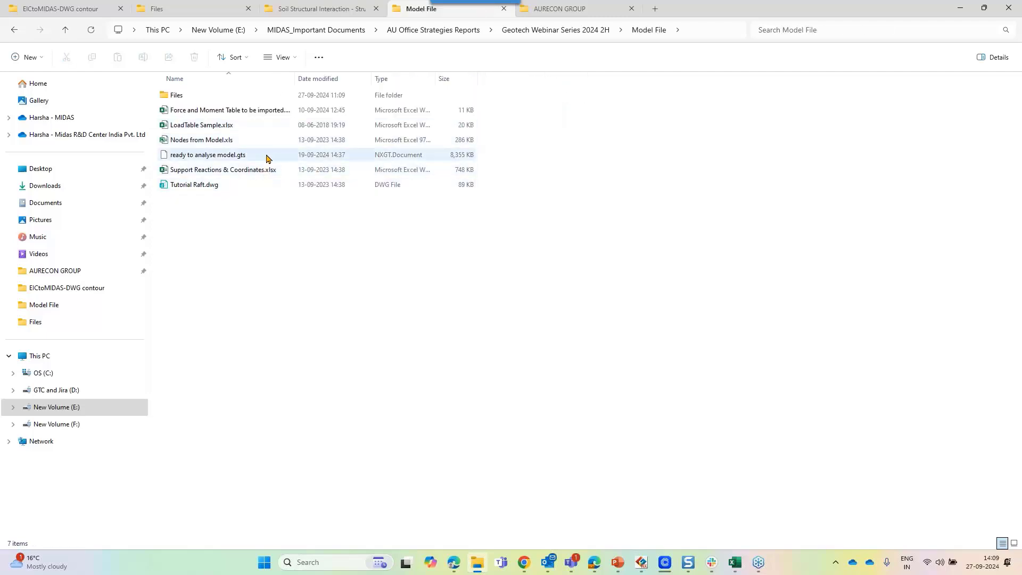
double_click(263, 127)
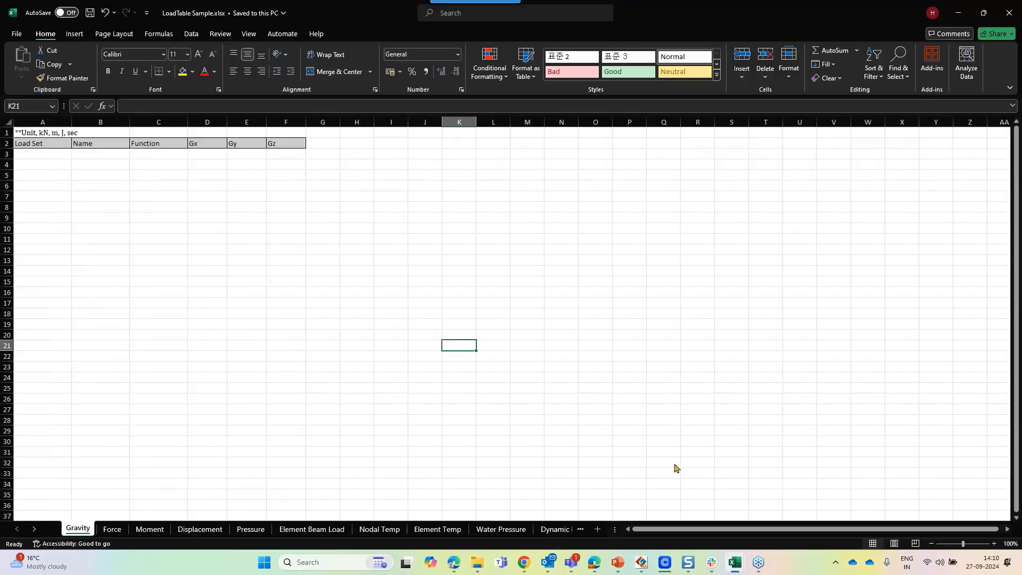
Copy the unit and header rows A1:G2 of the Force sheet in the load table sample
left_click(112, 529)
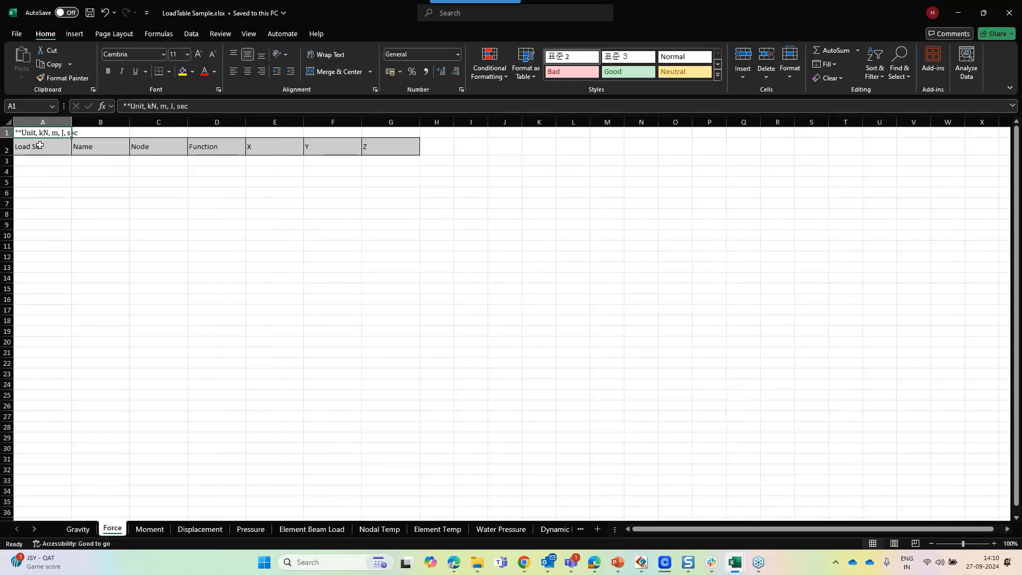
left_click_drag(42, 132, 391, 162)
key("ctrl+c")
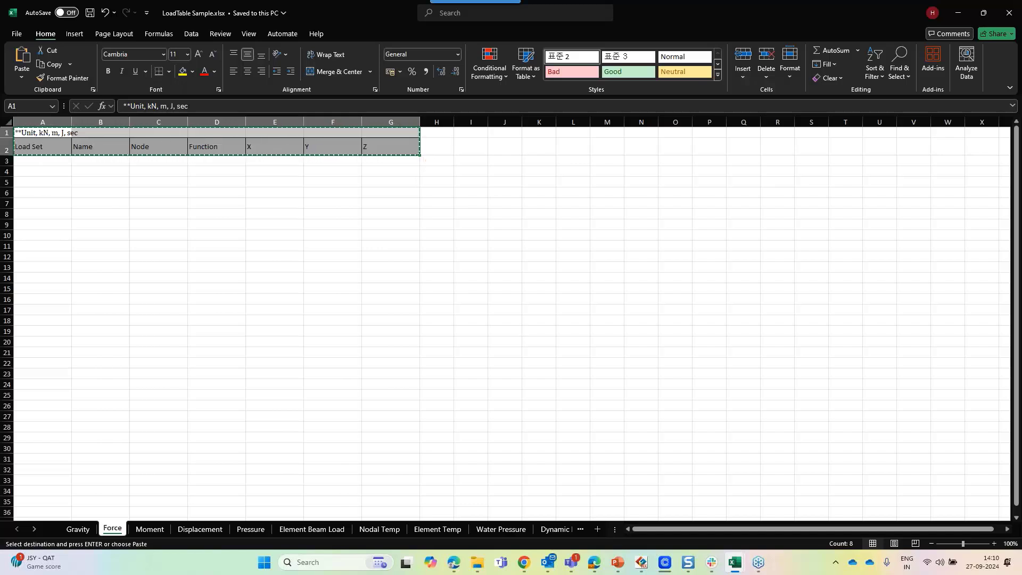
Paste the Force header rows into the first sheet of the blank Book3 workbook
mouse_move(748, 560)
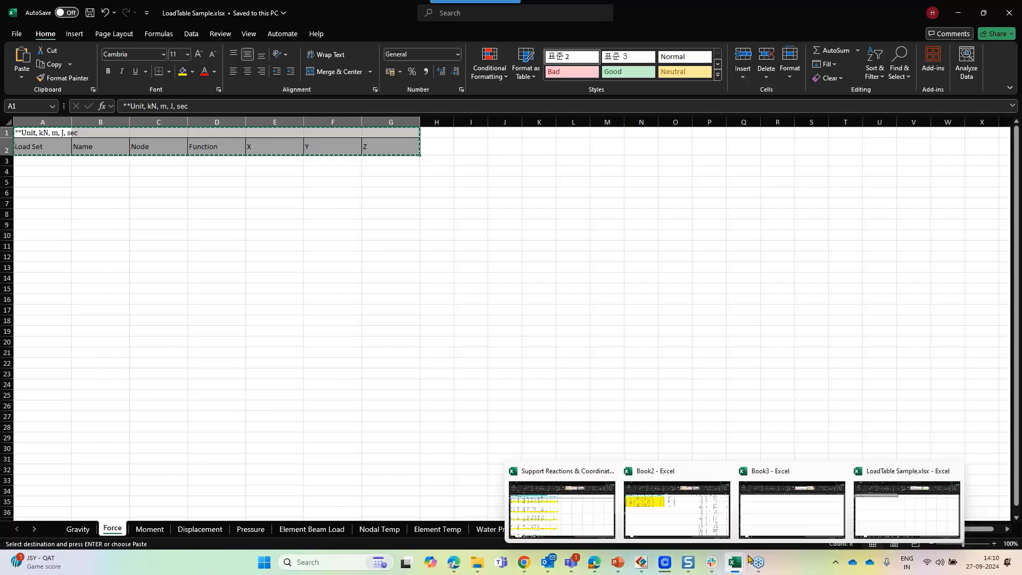
left_click(804, 525)
key("ctrl+v")
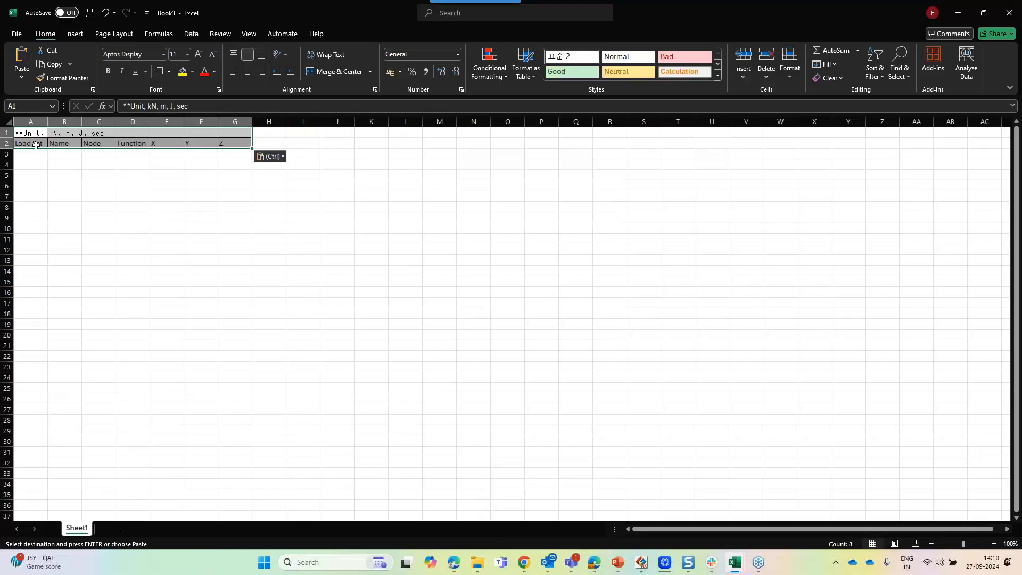
left_click(35, 144)
Rename Book3's first sheet as Force
right_click(76, 529)
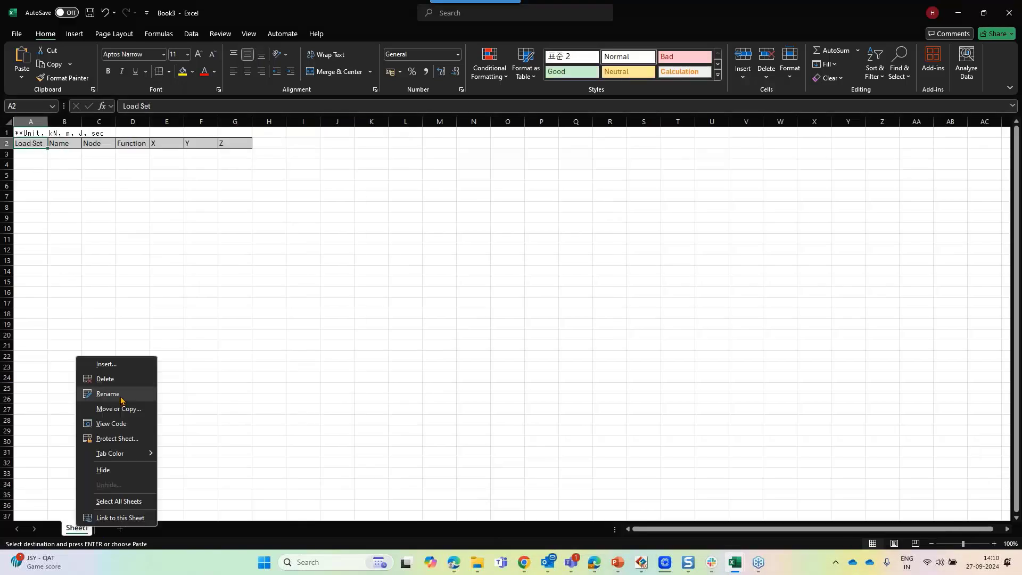
left_click(130, 396)
type("Force")
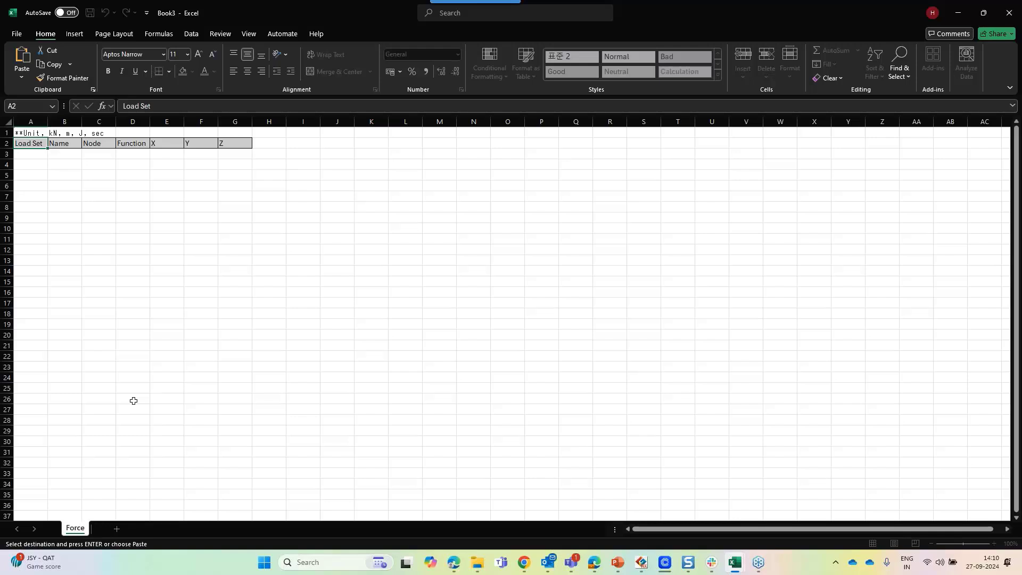
key("Return")
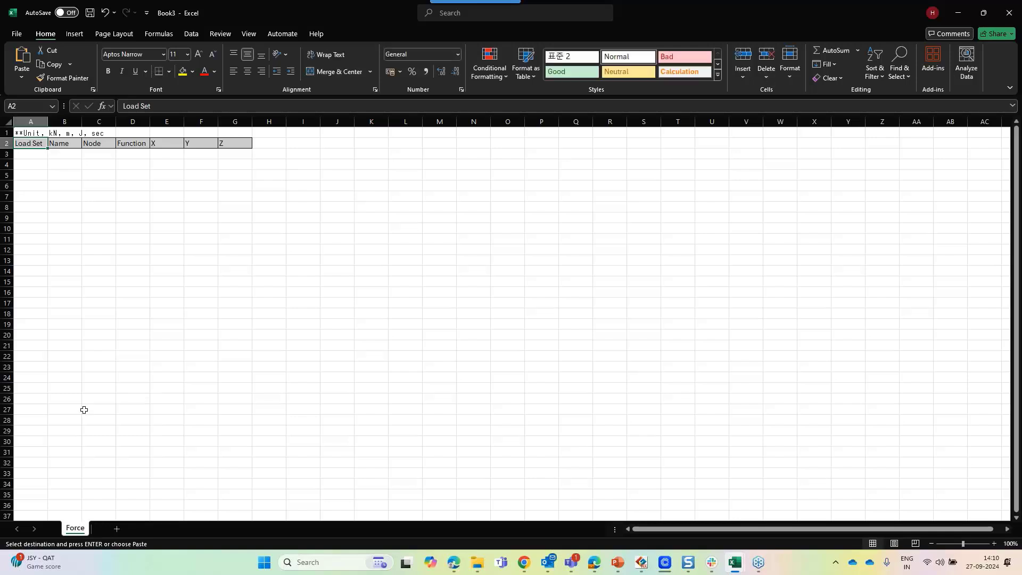
Add a second sheet to Book3 and rename it Moment
left_click(117, 528)
right_click(121, 529)
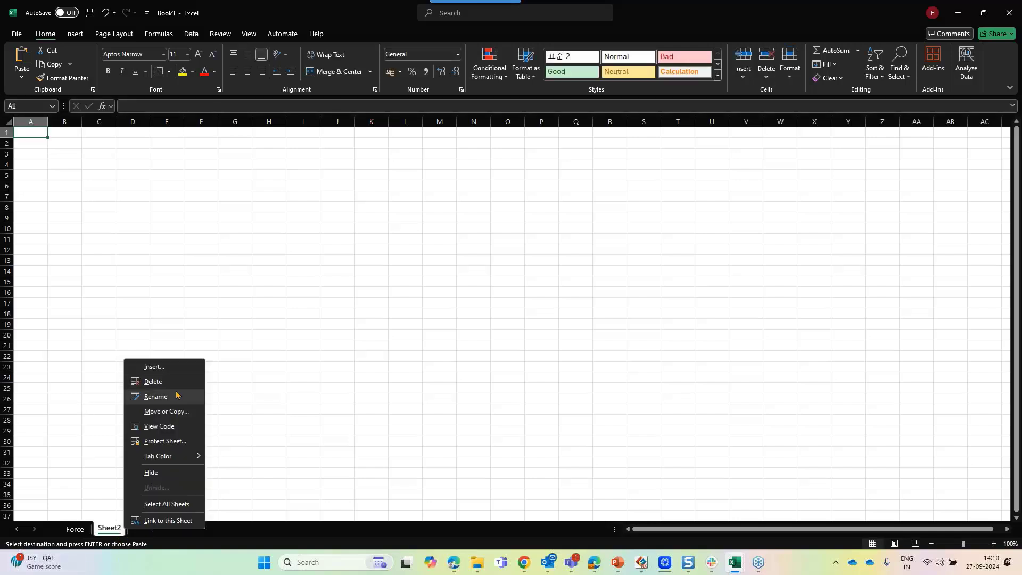
left_click(156, 397)
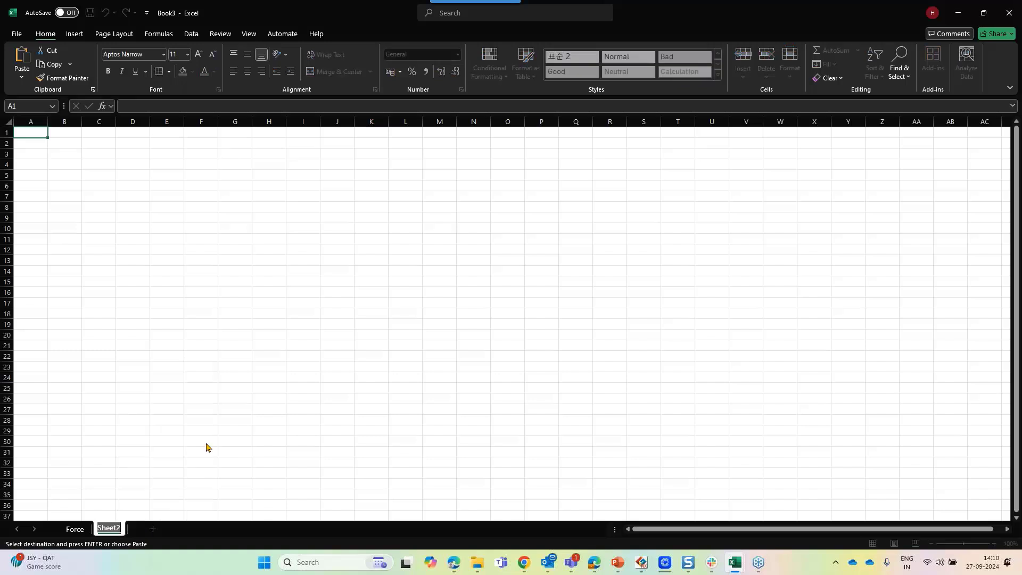
type("MOment")
key("BackSpace")
key("BackSpace")
key("BackSpace")
key("BackSpace")
key("BackSpace")
type("oment")
key("Return")
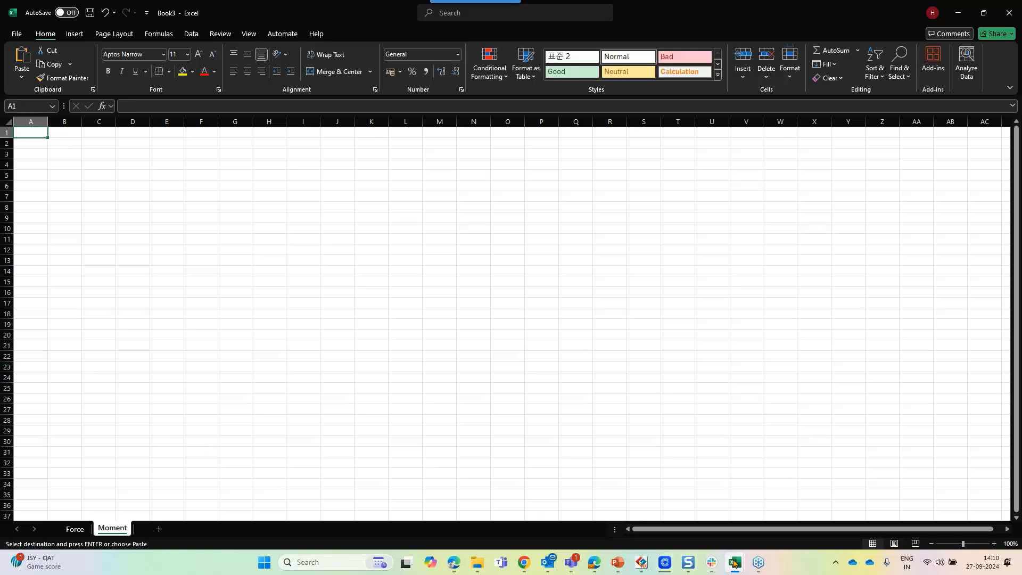
Copy the unit and header rows A1:G2 of the Moment sheet in the load table sample
mouse_move(735, 562)
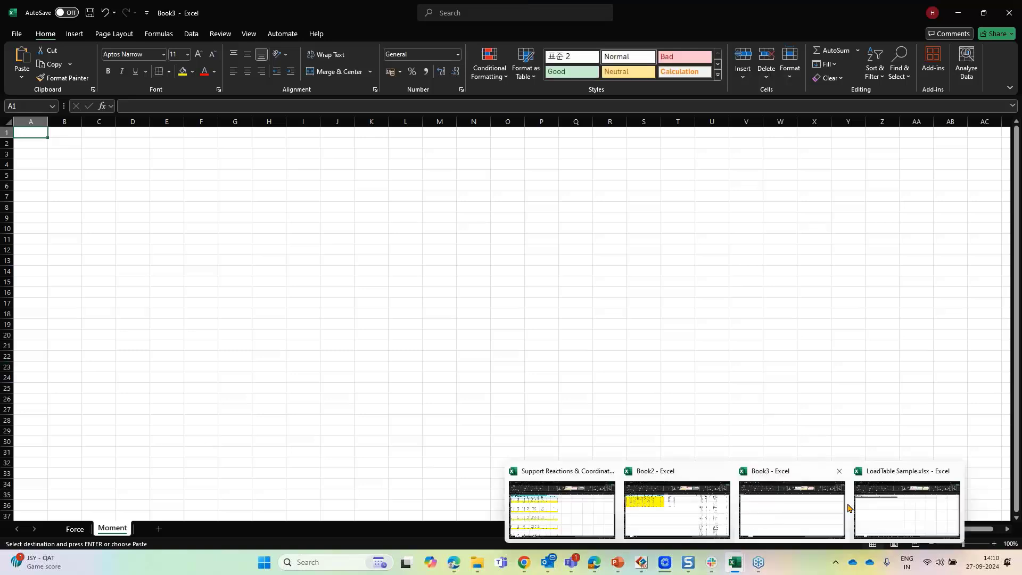
left_click(869, 506)
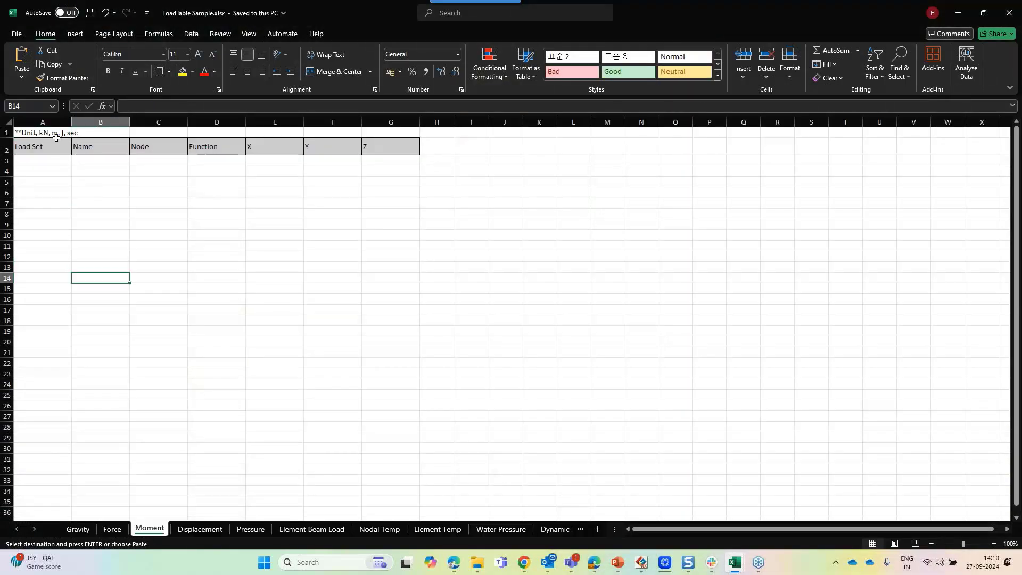
left_click_drag(76, 143, 394, 152)
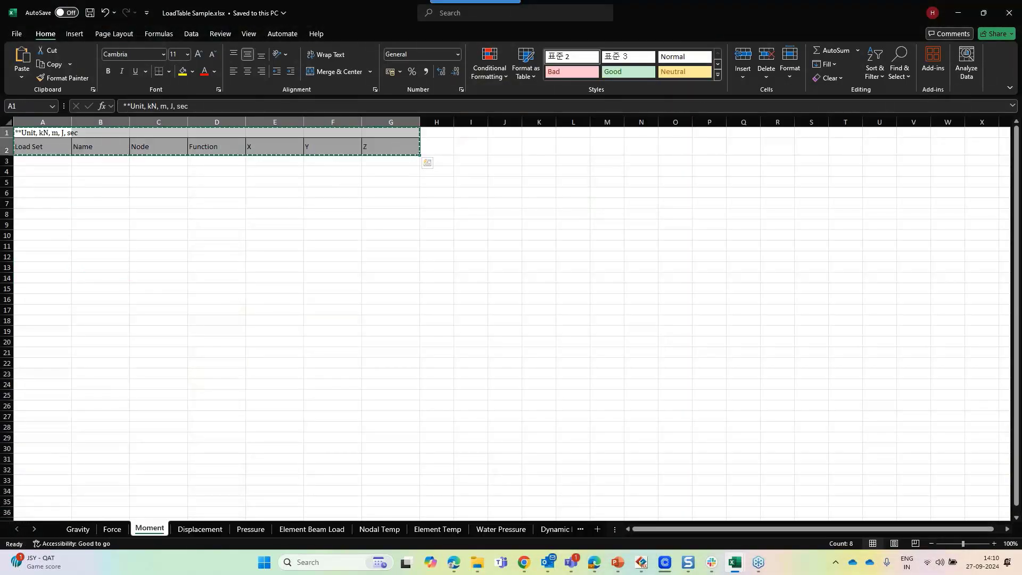
Paste the unit and header rows into the Moment sheet of Book3
key("ctrl+c")
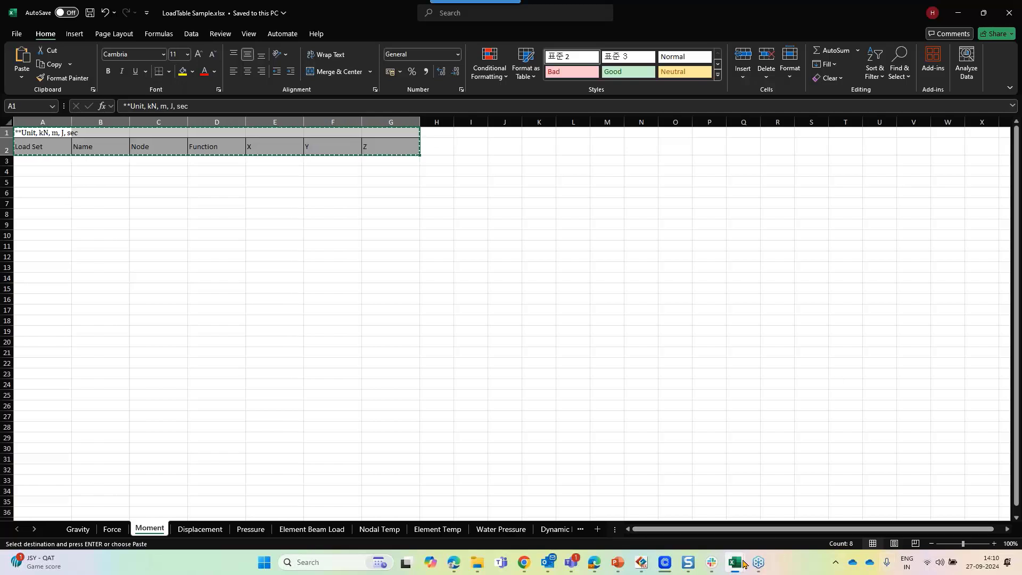
mouse_move(740, 555)
left_click(763, 513)
key("ctrl+v")
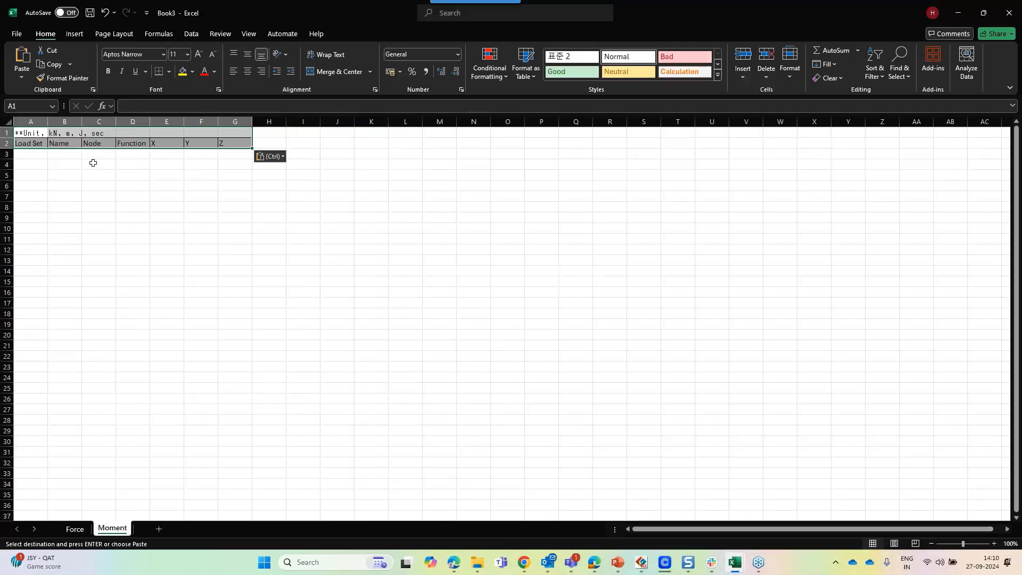
left_click(119, 187)
Close the LoadTable Sample workbook and switch to the Book2 workbook
mouse_move(735, 560)
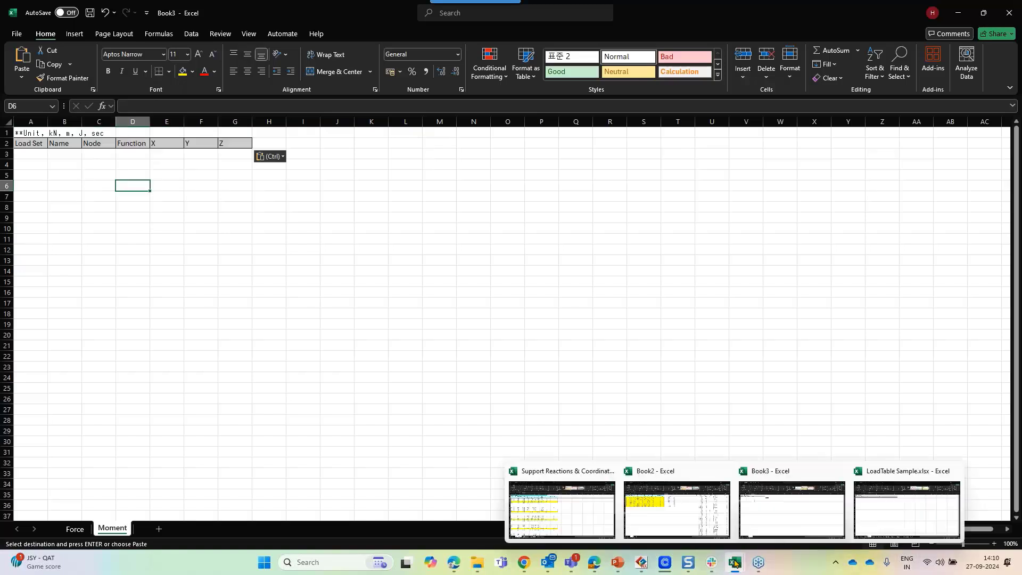
left_click(955, 471)
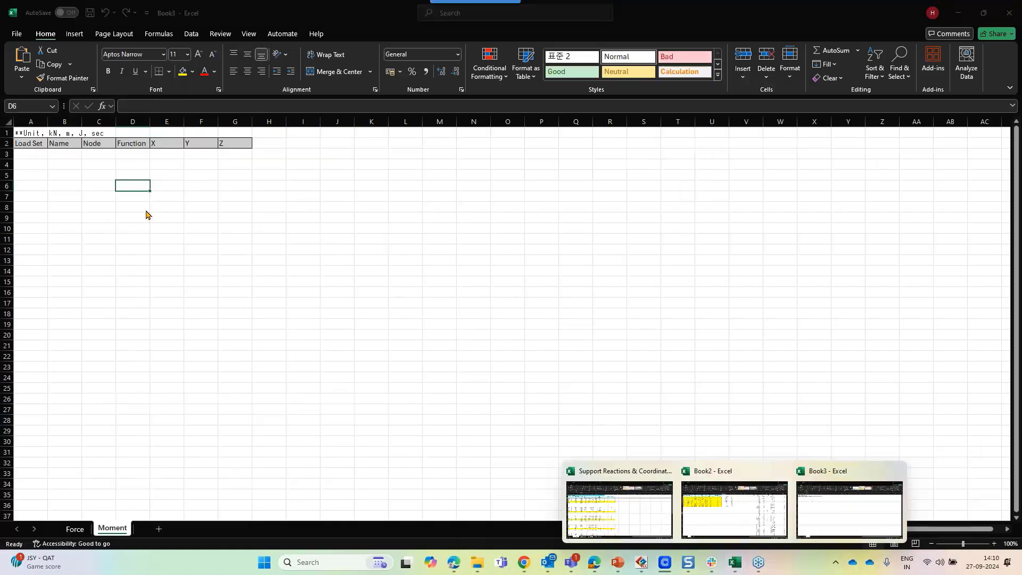
mouse_move(735, 561)
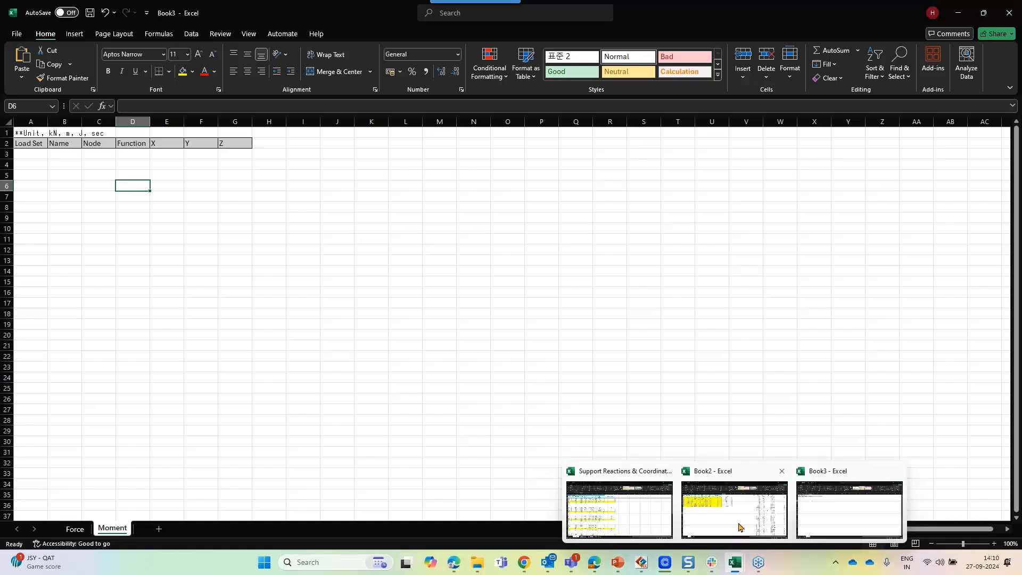
left_click(742, 526)
Copy the helper node numbers in P3:P11 of Book2
left_click(337, 261)
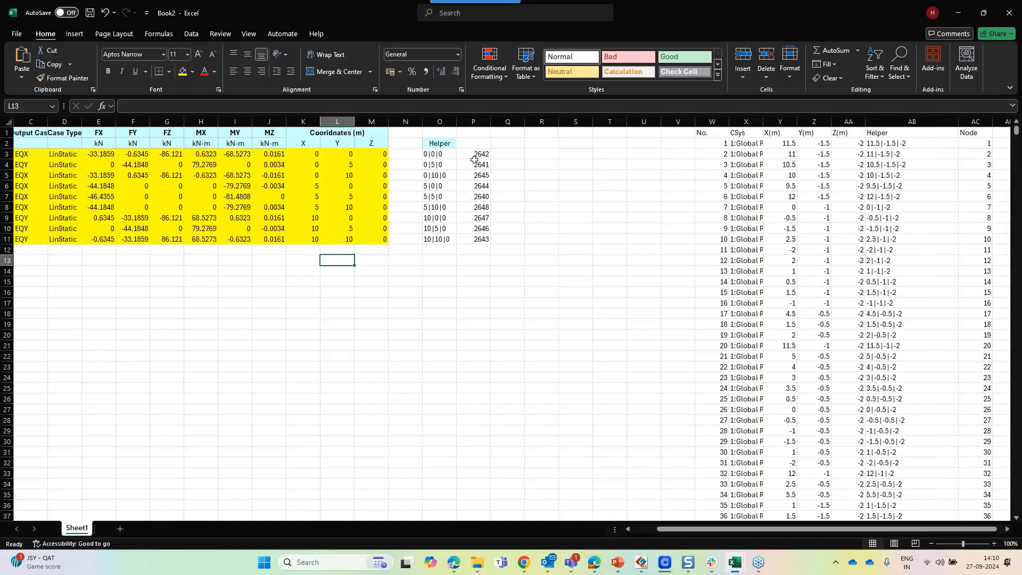
left_click_drag(475, 155, 482, 239)
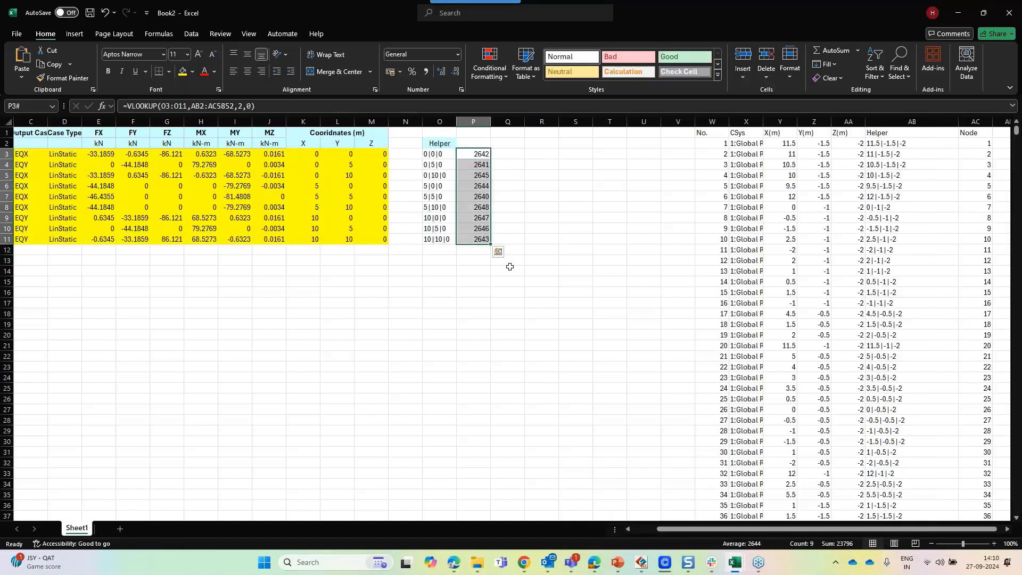
key("ctrl+c")
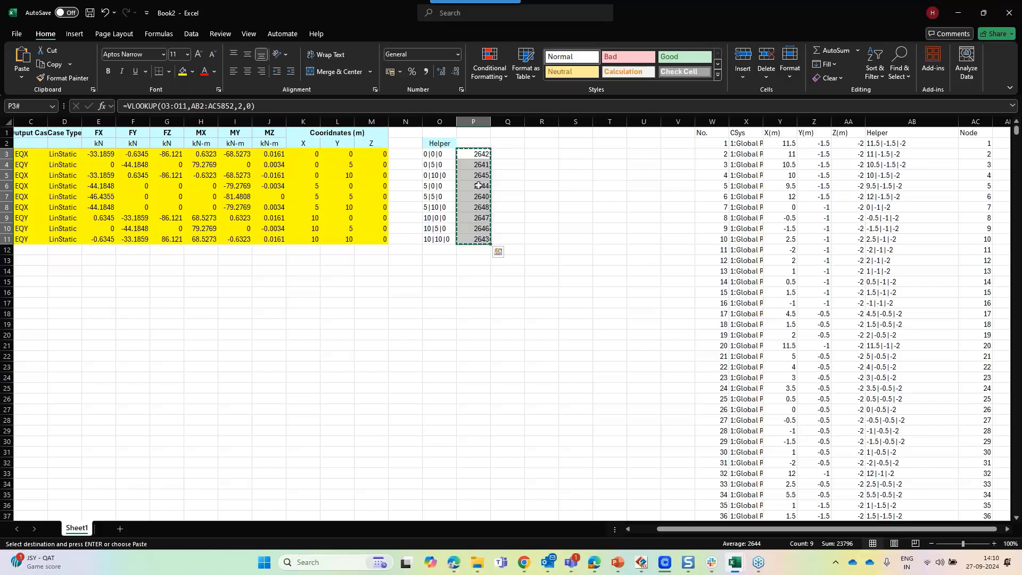
Arrange Book2 and Book3 side by side on screen
mouse_move(733, 560)
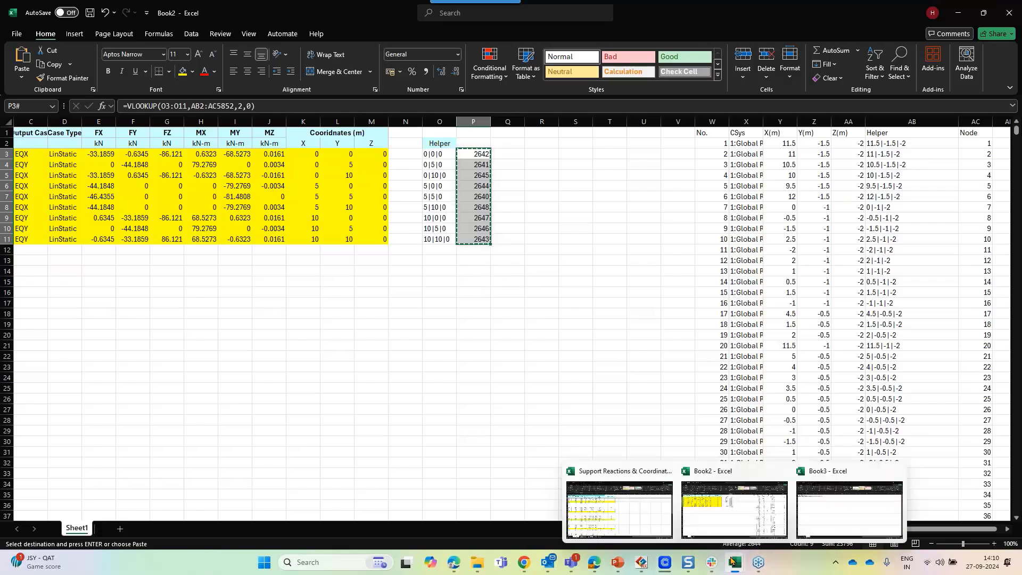
left_click(575, 211)
key("super+Left")
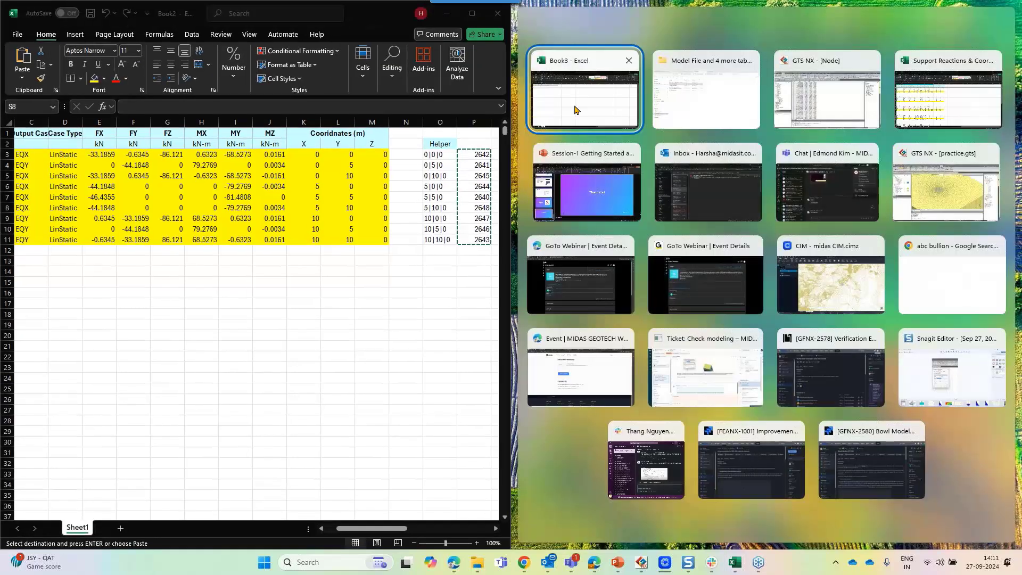
left_click(576, 110)
Paste the node numbers as values into the Node column C3:C11 of Book3's Moment sheet
left_click(475, 160)
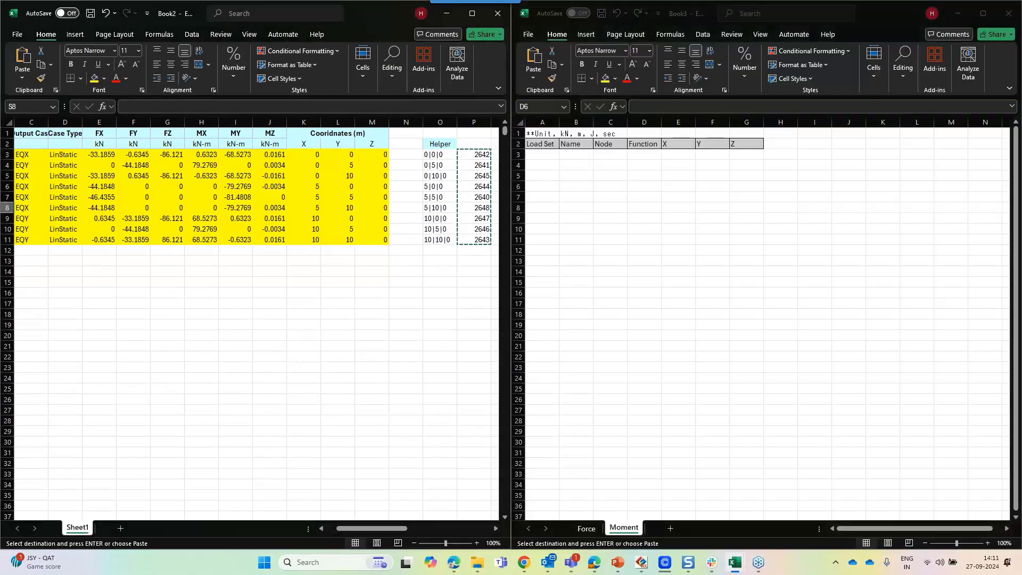
left_click_drag(475, 155, 475, 239)
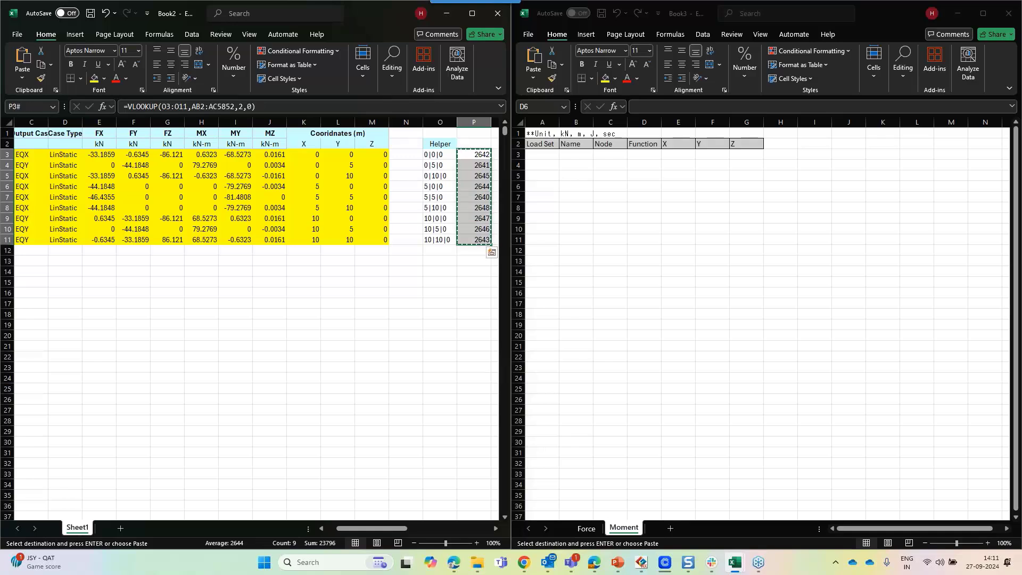
left_click(607, 156)
key("ctrl+v")
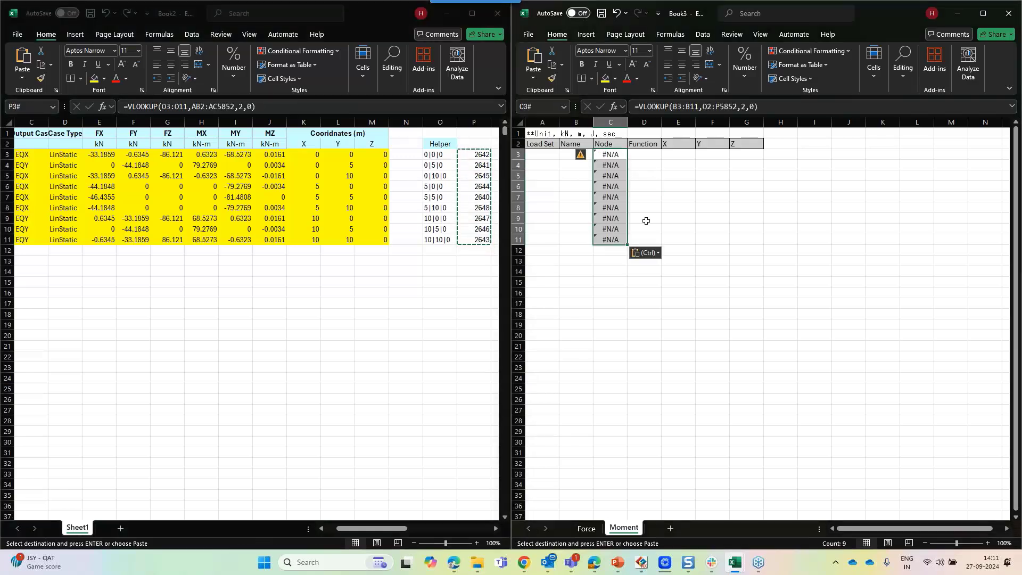
left_click(645, 252)
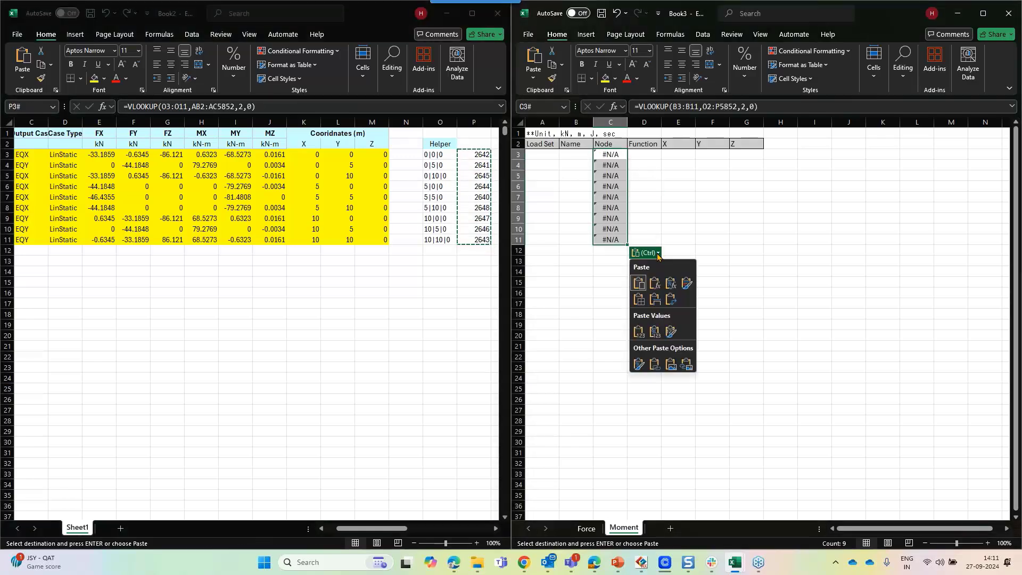
left_click(655, 334)
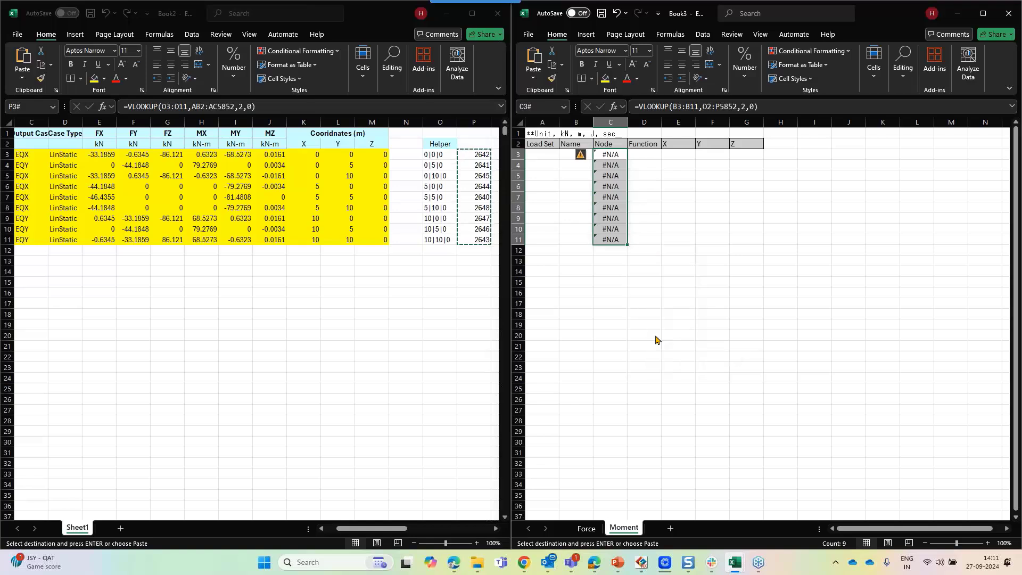
Fill the Load Set column A3:A11 with EQ
left_click(551, 155)
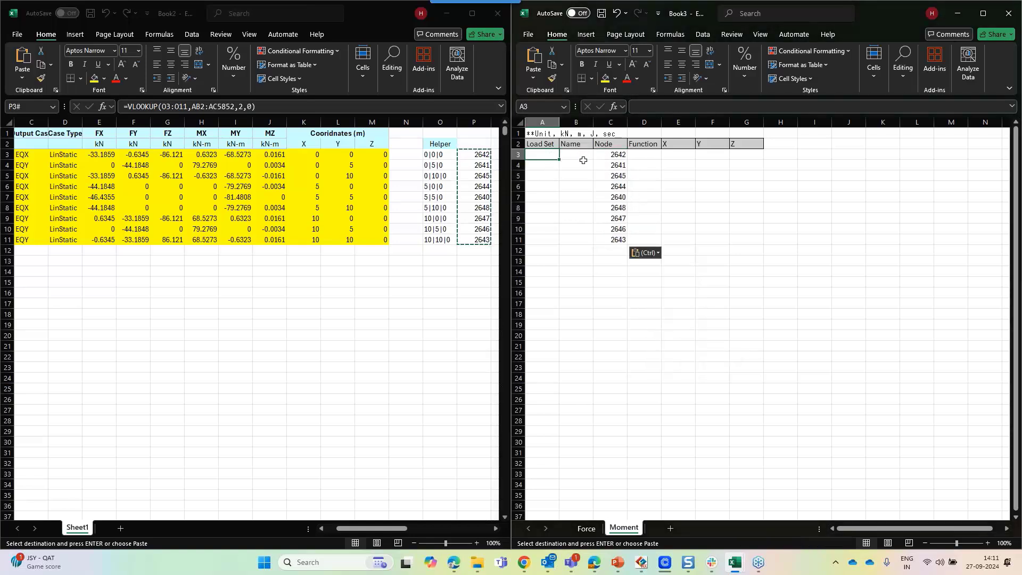
type("EQ")
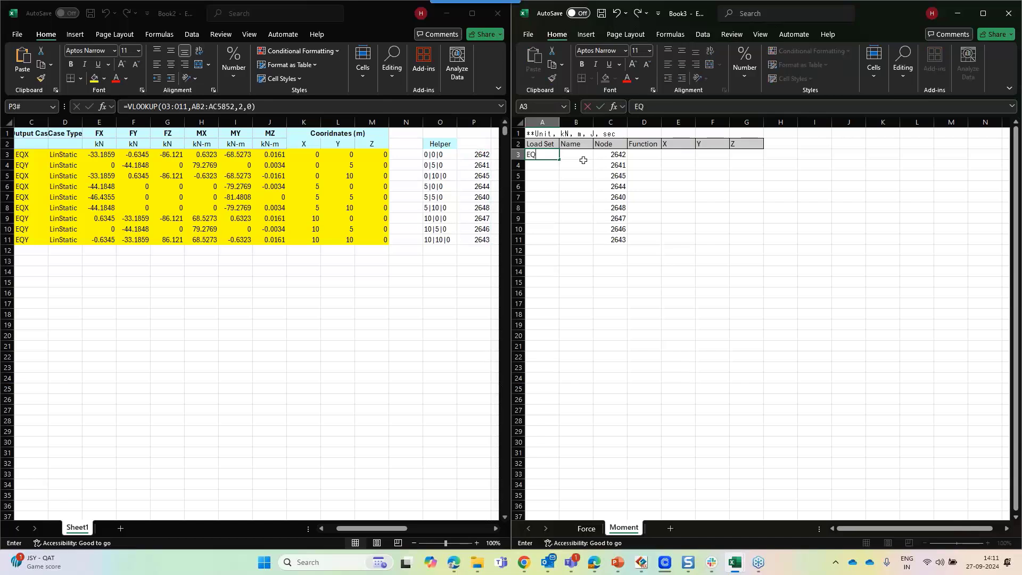
left_click(583, 160)
left_click(548, 154)
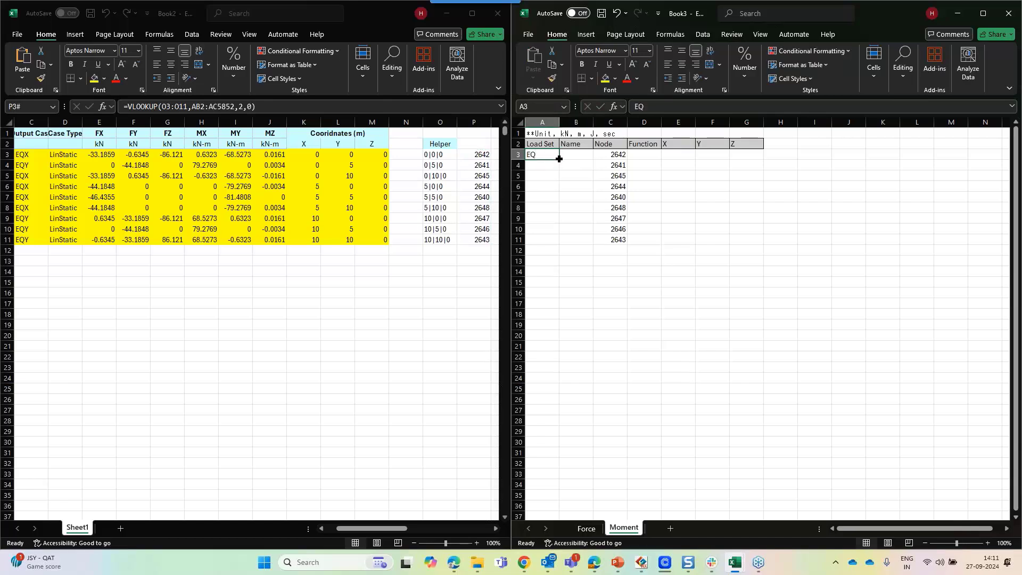
double_click(559, 159)
Number the Name column from 1 to 9 in B3:B11 as a filled series
left_click(574, 160)
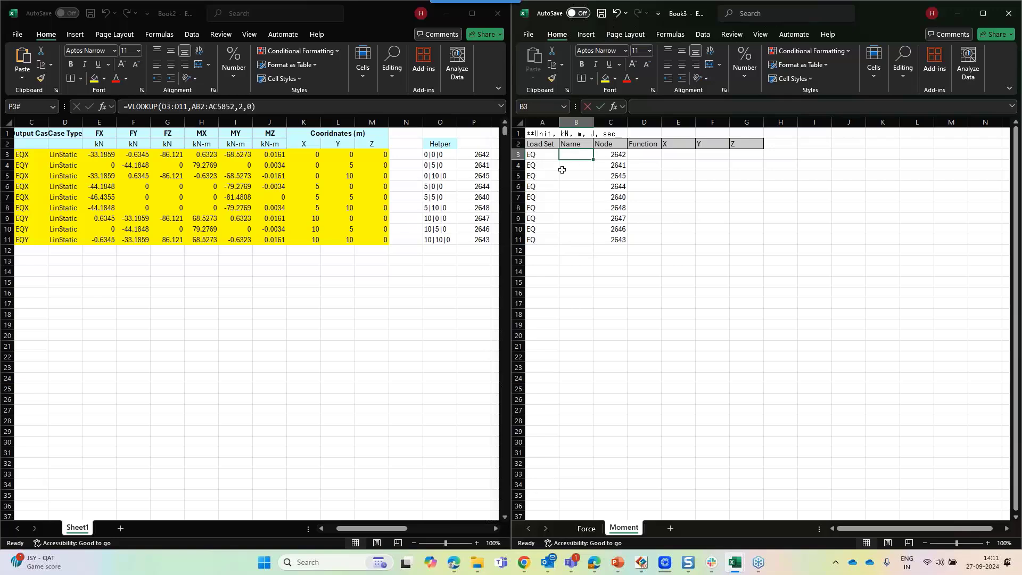
type("Force")
key("Return")
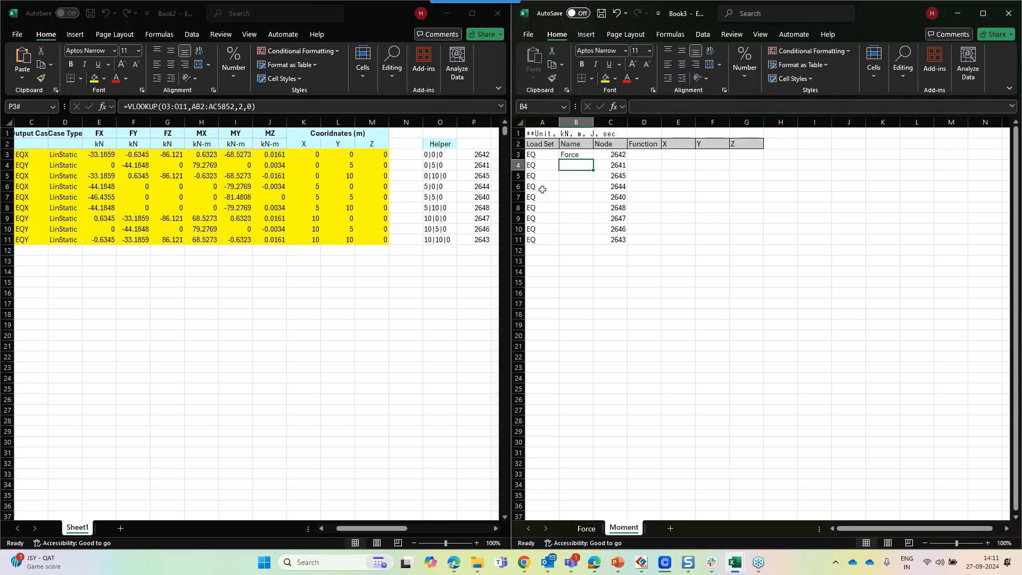
key("Up")
type("1")
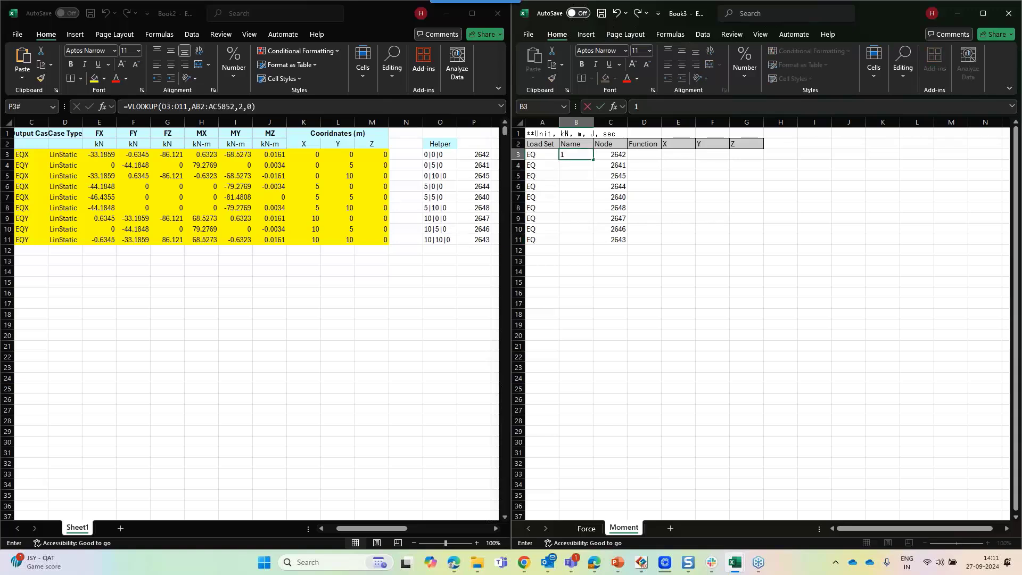
key("Return")
type("2")
left_click(576, 159)
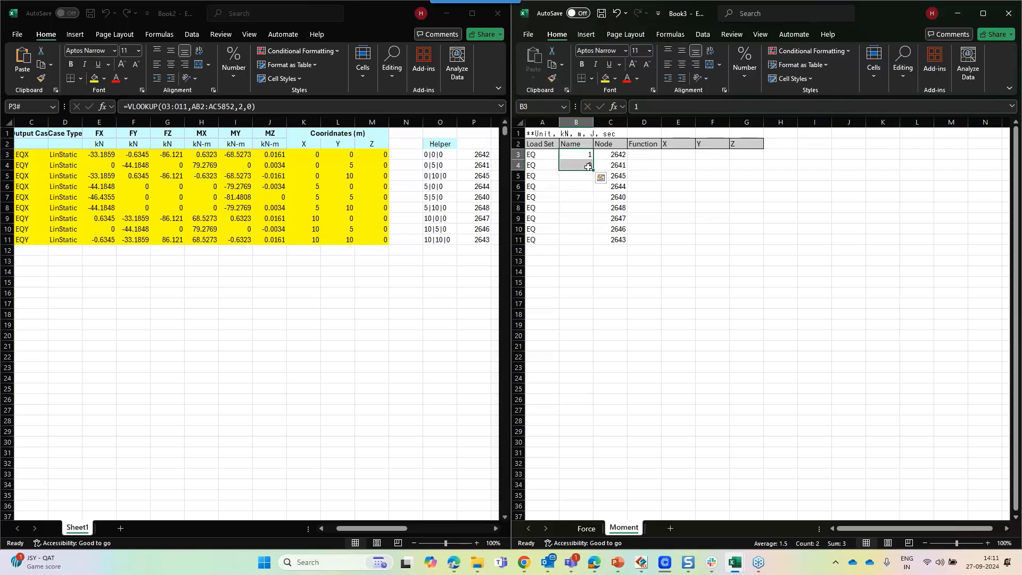
left_click_drag(592, 166, 597, 246)
Fill the Function column D3:D11 with None
left_click(694, 188)
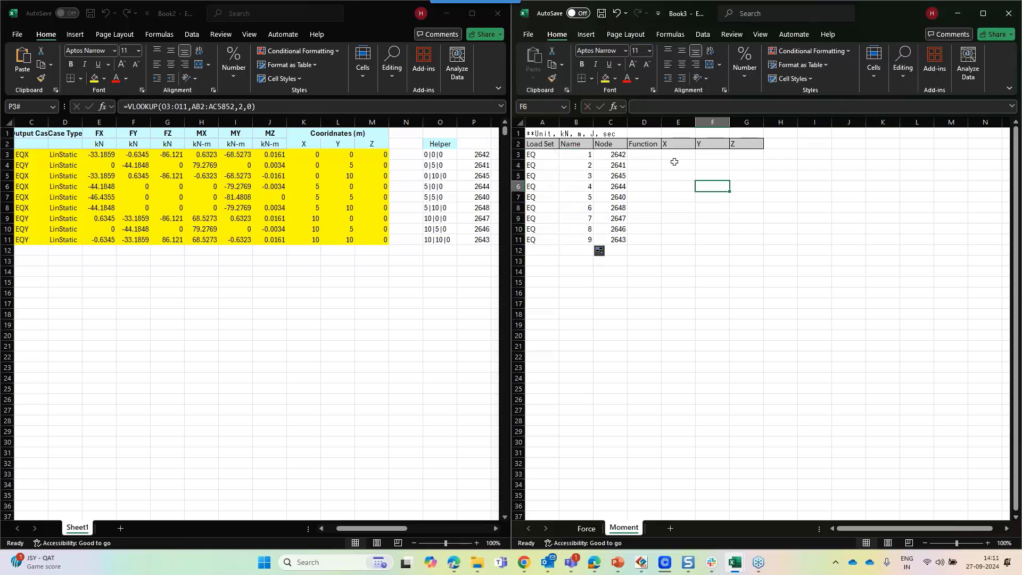
left_click(100, 152)
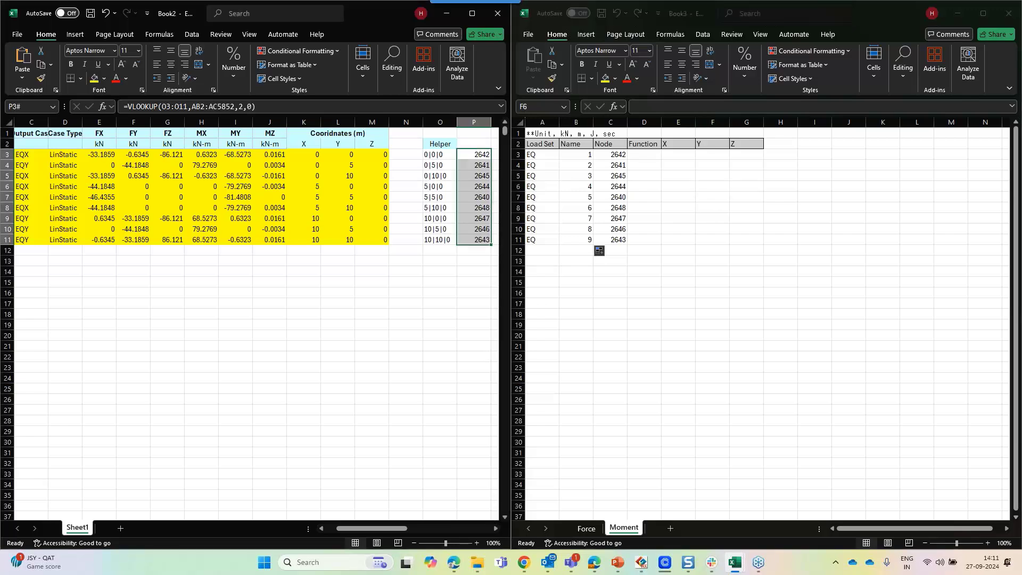
left_click(672, 326)
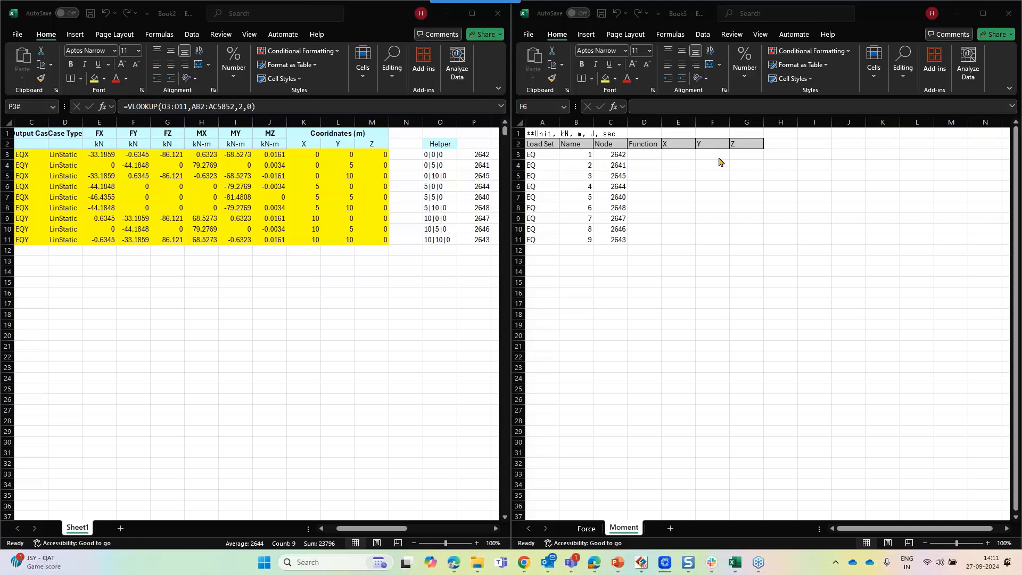
left_click(638, 157)
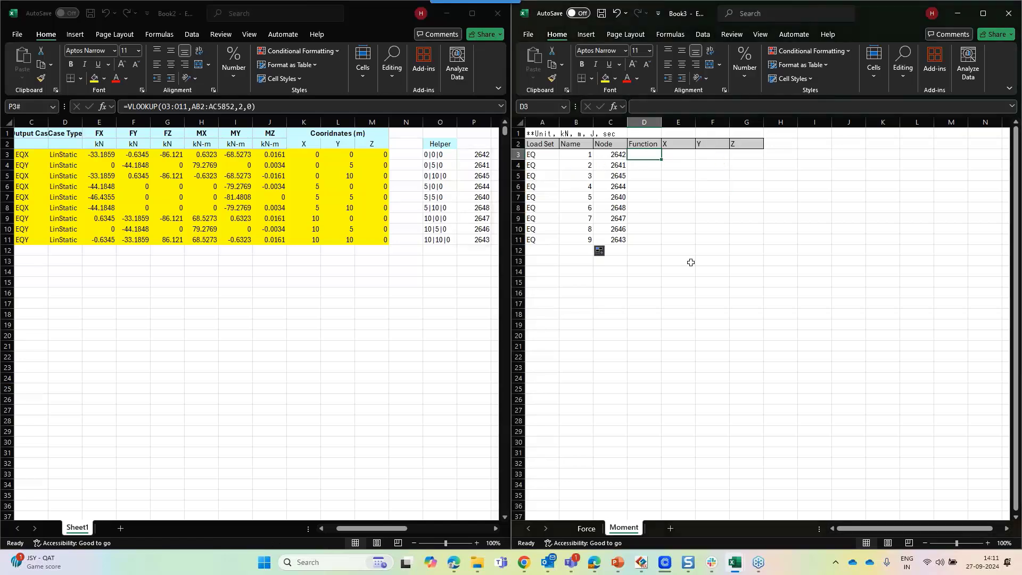
type("None")
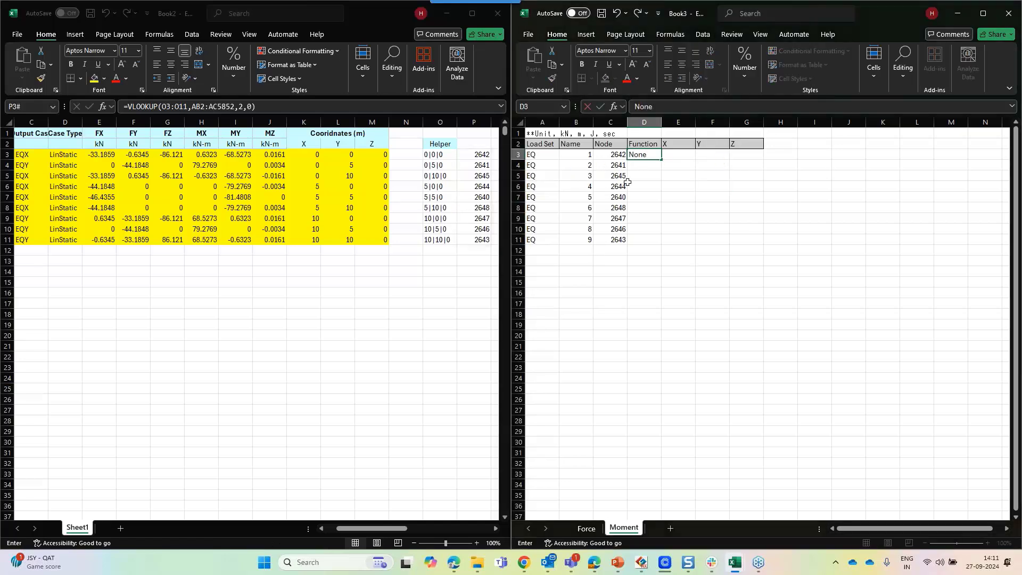
left_click(654, 156)
left_click_drag(661, 161, 661, 245)
left_click(702, 198)
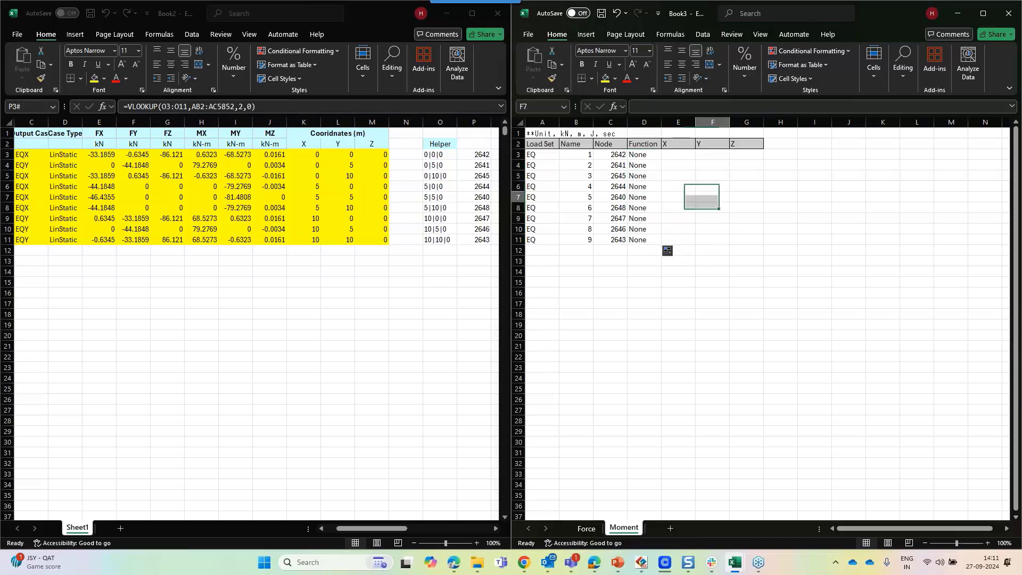
Paste the MX, MY and MZ moments from Book2 as values into the X, Y, Z columns E3:G11
left_click_drag(682, 157, 745, 241)
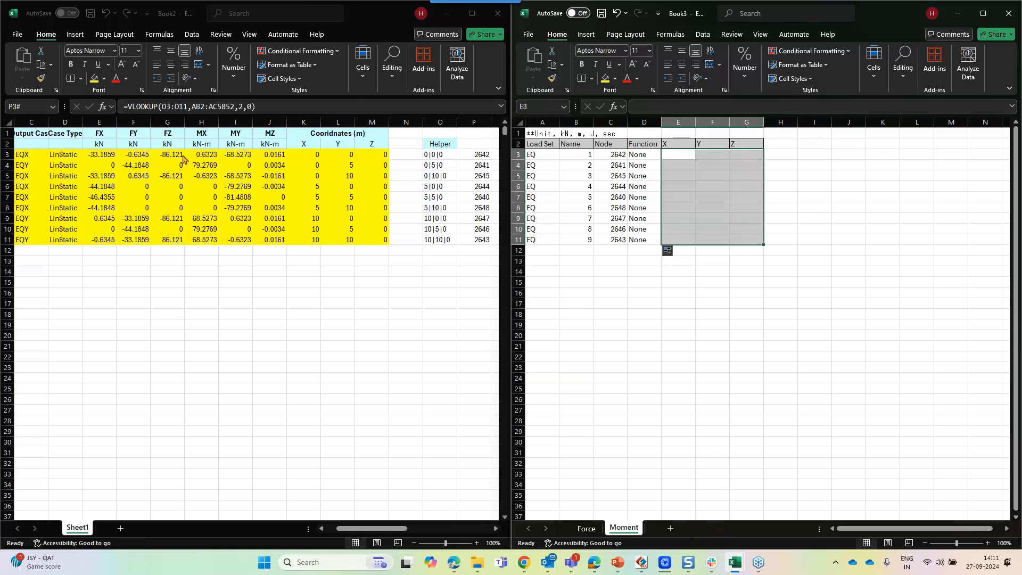
left_click_drag(187, 155, 275, 236)
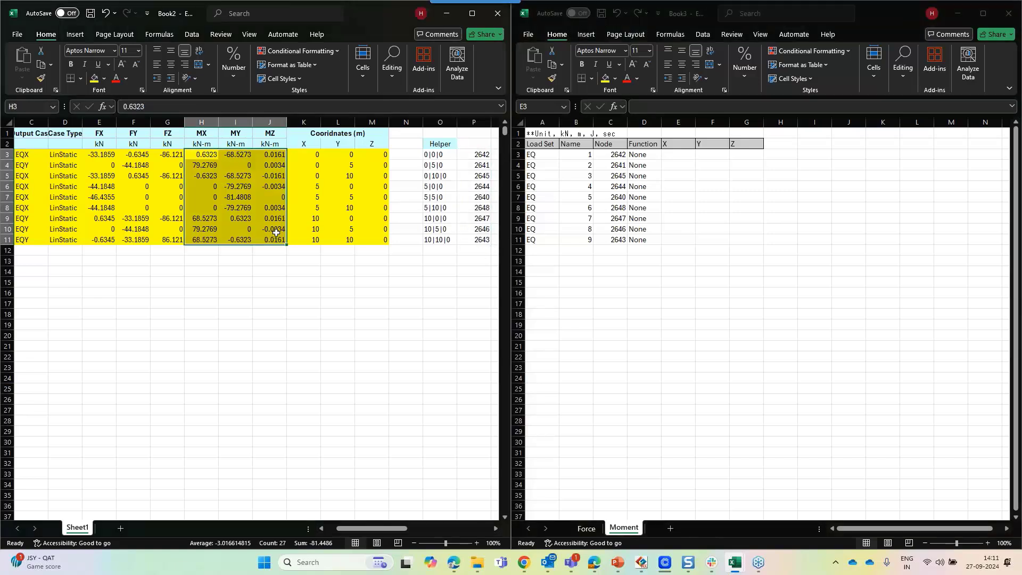
key("ctrl+c")
left_click(681, 154)
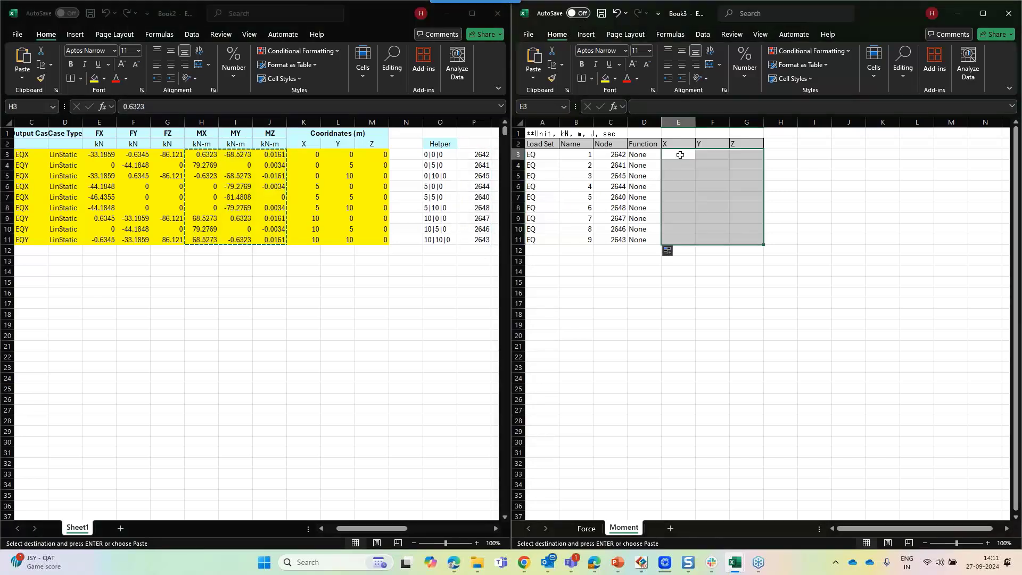
key("ctrl+v")
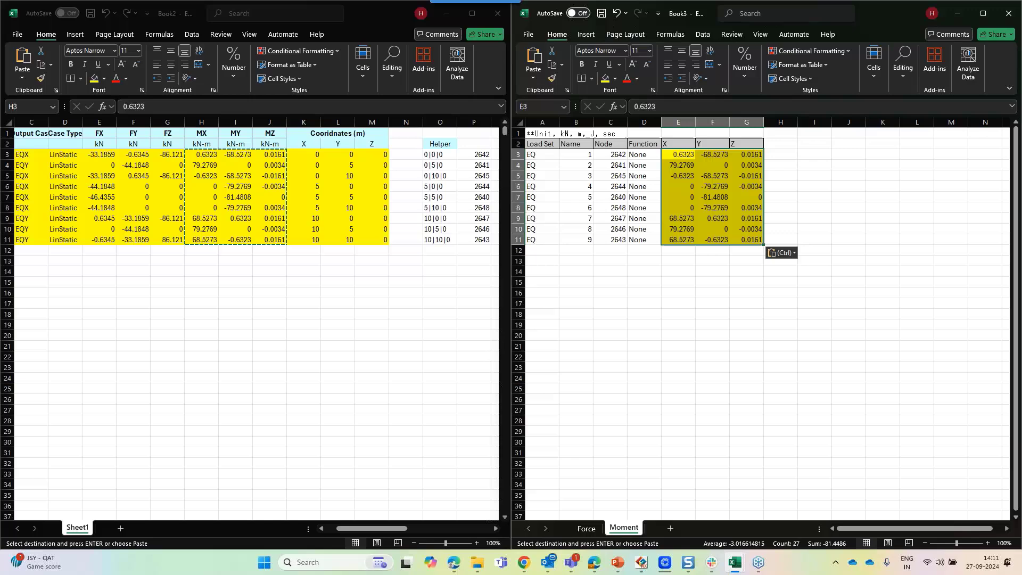
left_click(782, 252)
left_click(792, 332)
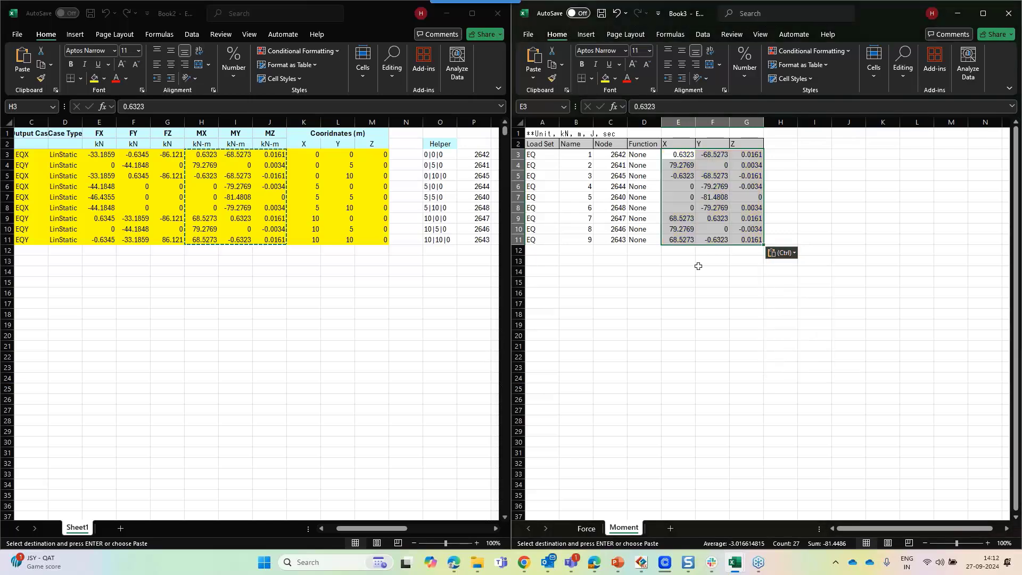
left_click(690, 262)
Copy the completed moment rows A3:G11 of the Moment sheet
left_click(542, 154)
left_click_drag(541, 155, 636, 238)
key("ctrl+c")
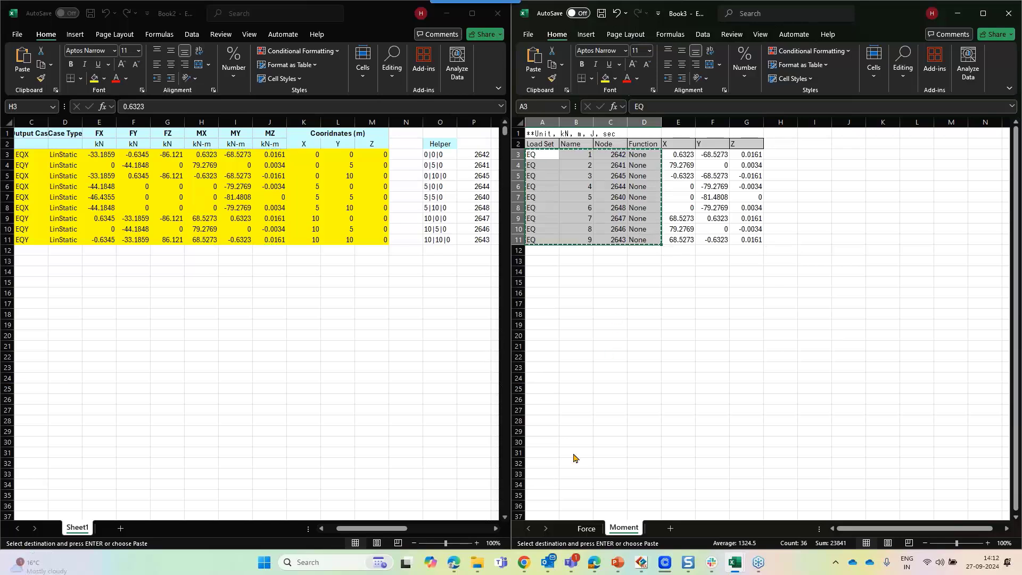
key("alt+Tab")
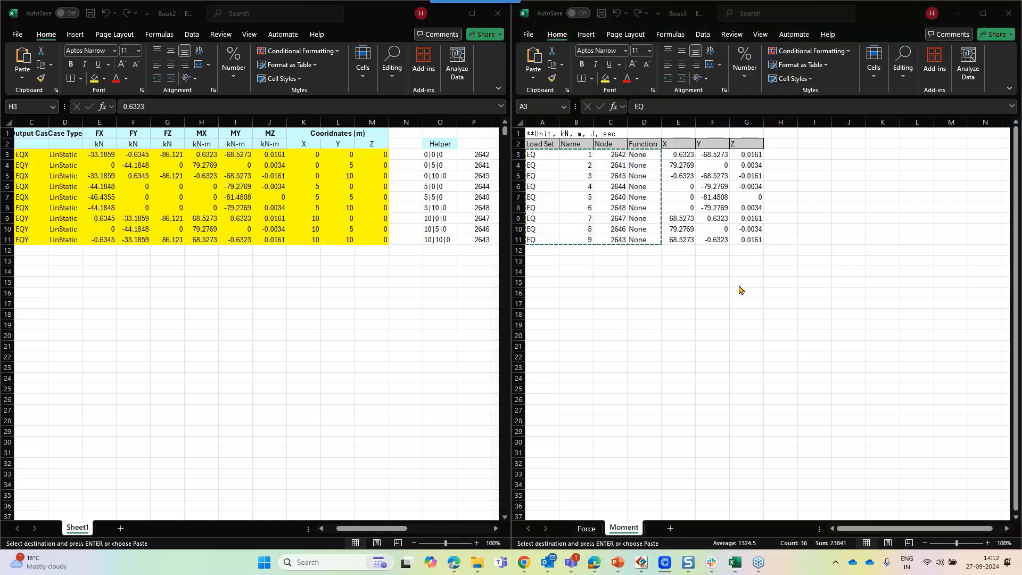
Paste the copied load rows into the Force sheet of the load table starting at cell A3
key("alt+Tab")
left_click(586, 527)
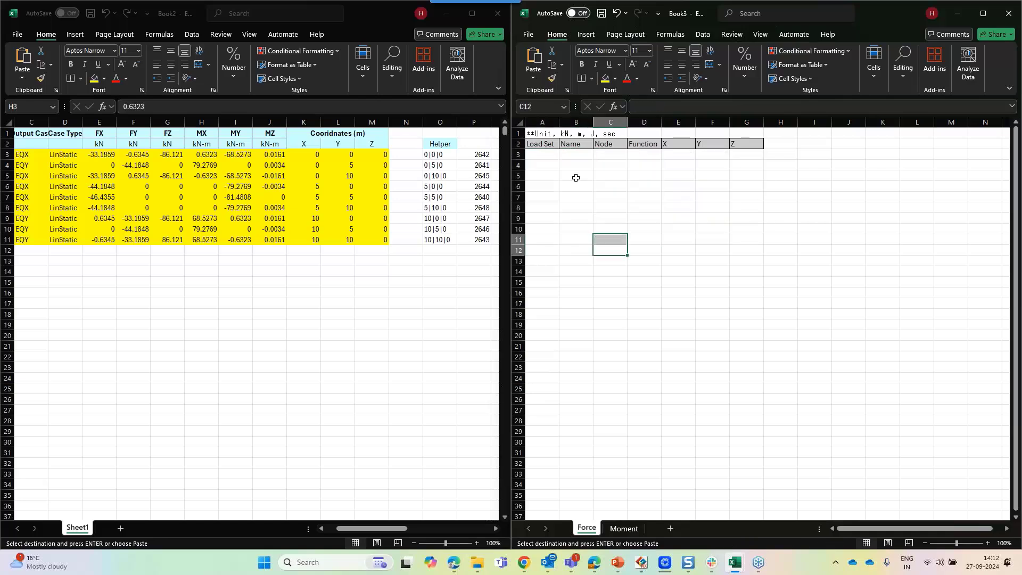
left_click(543, 156)
key("ctrl+v")
left_click(678, 176)
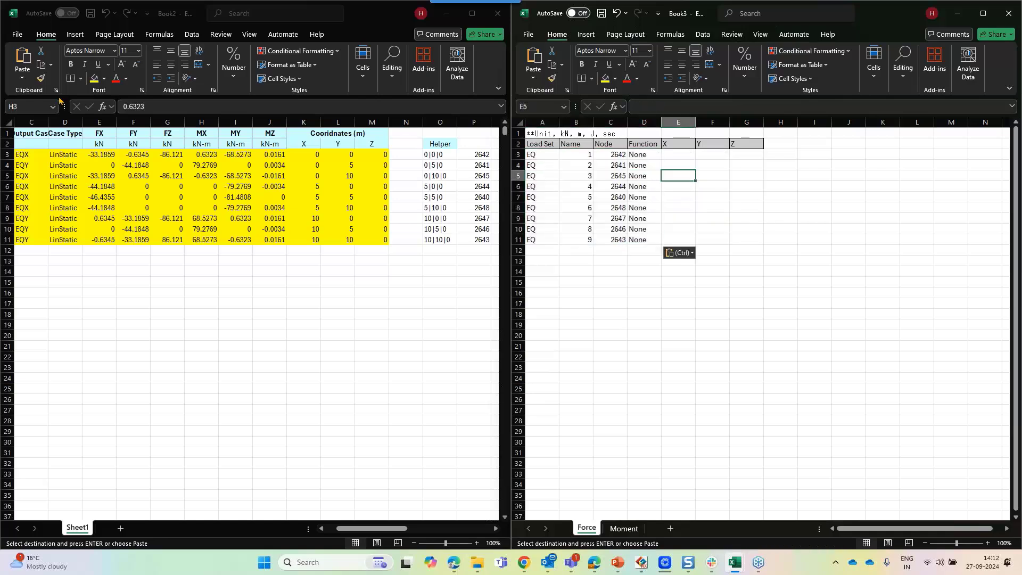
Copy the FX, FY and FZ forces from Book2 and paste them as values into the Force sheet's X, Y, Z columns E3:G11
left_click_drag(106, 151, 165, 235)
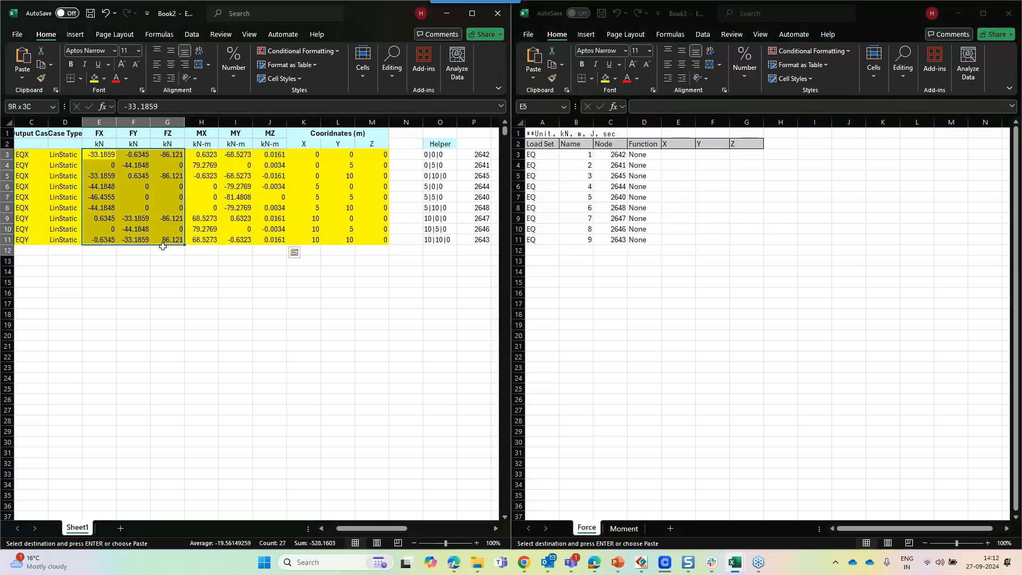
left_click(167, 250)
left_click_drag(99, 154, 167, 239)
key("ctrl+c")
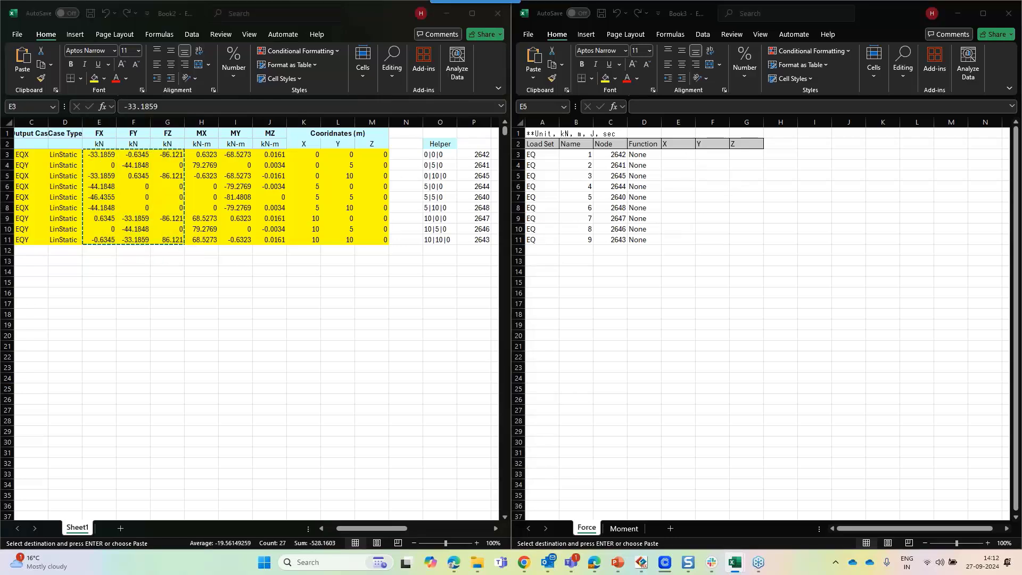
left_click(686, 155)
right_click(686, 154)
left_click(729, 222)
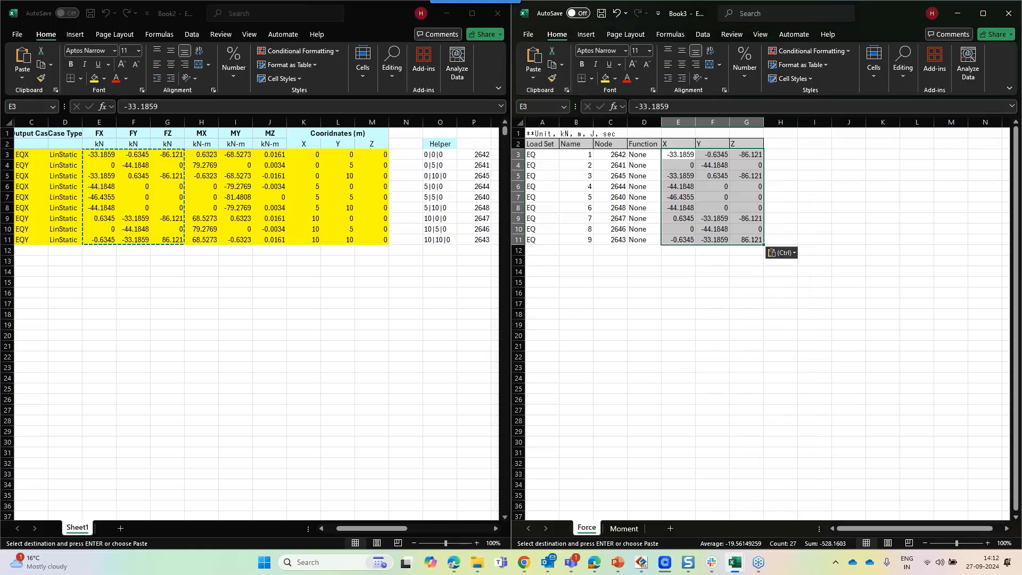
Review the completed Force sheet table and then the Moment sheet
left_click(542, 155)
left_click_drag(543, 154, 750, 250)
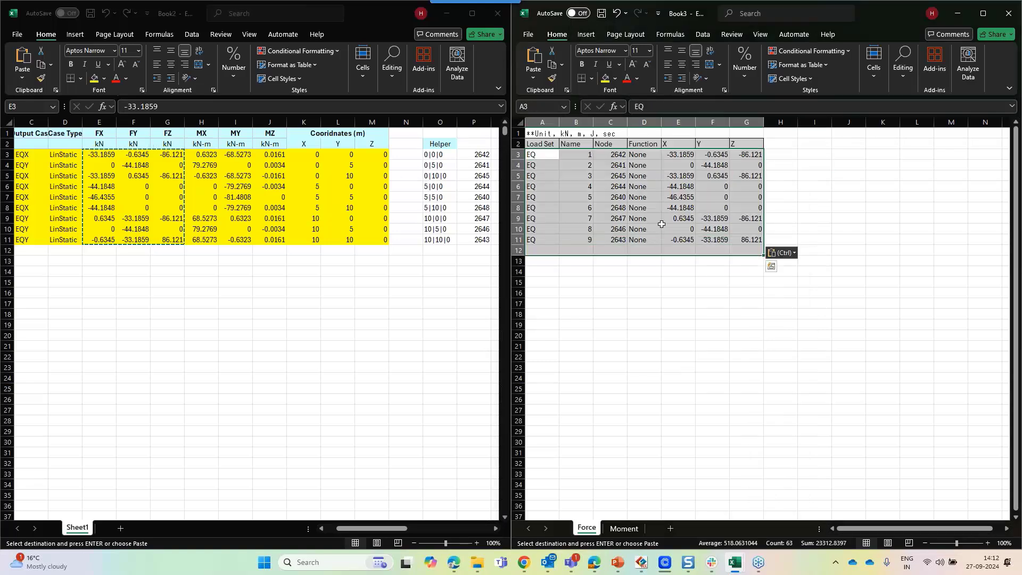
left_click(572, 175)
left_click(624, 529)
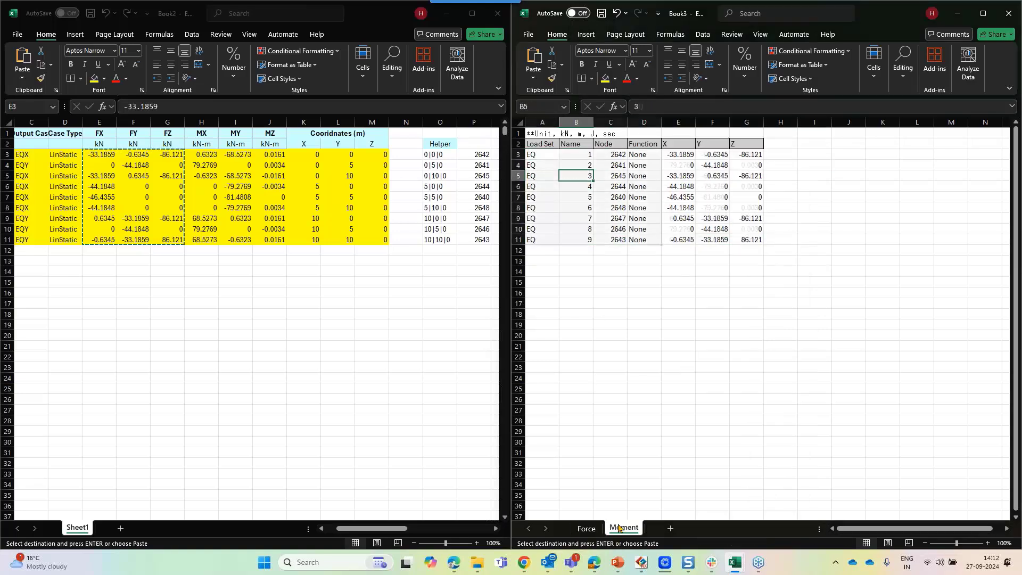
left_click(576, 346)
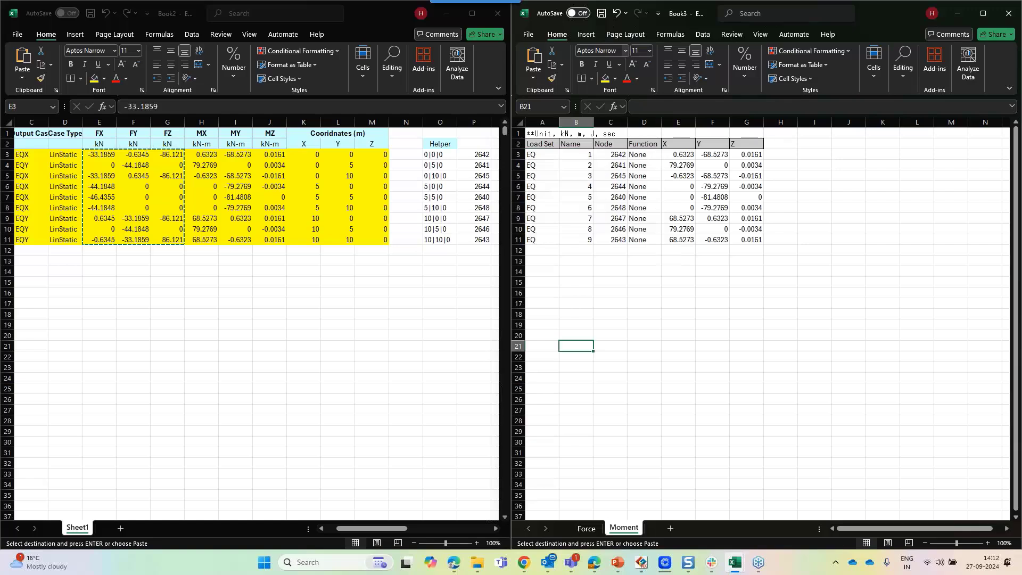
Save the workbook as Loads To GTS NX1.xlsx in the Model File\Files folder
left_click(533, 37)
left_click(546, 218)
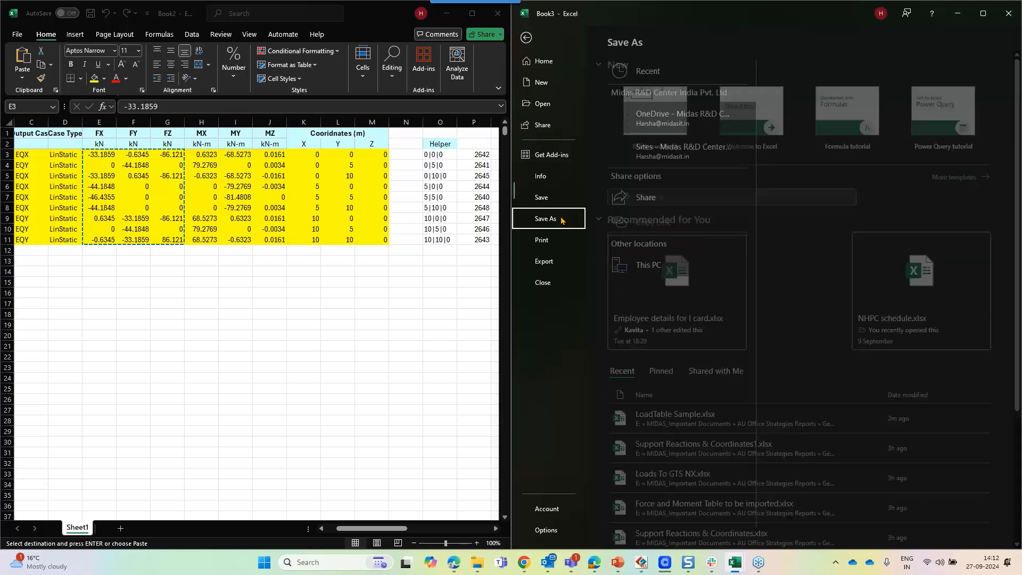
left_click(647, 315)
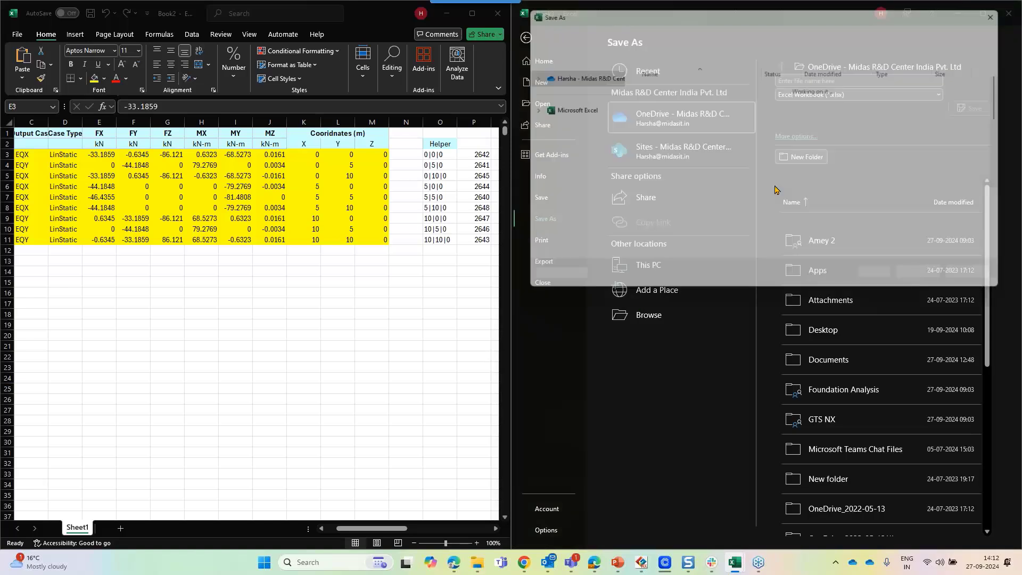
scroll(568, 144, "up", 1)
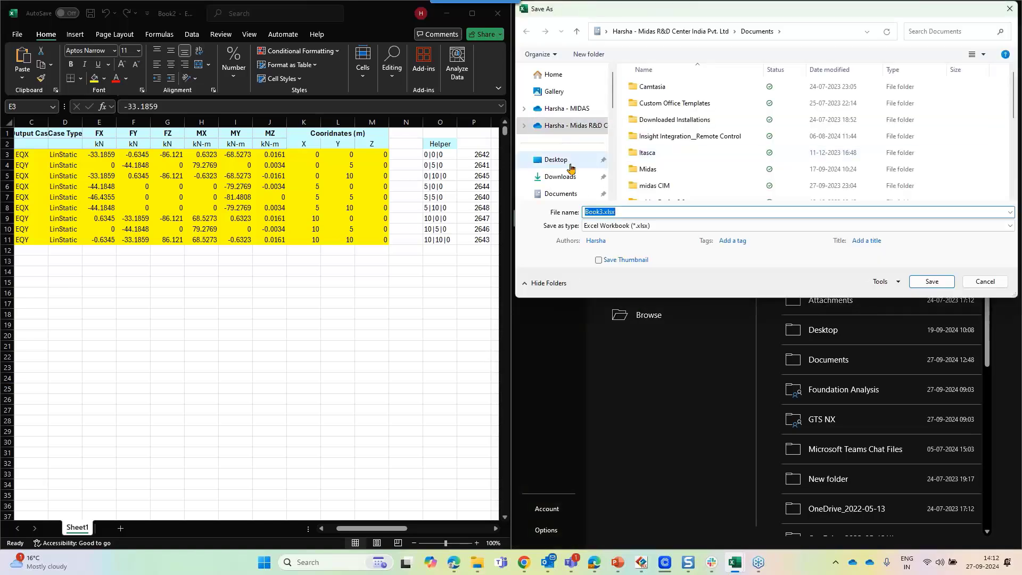
scroll(568, 160, "down", 2)
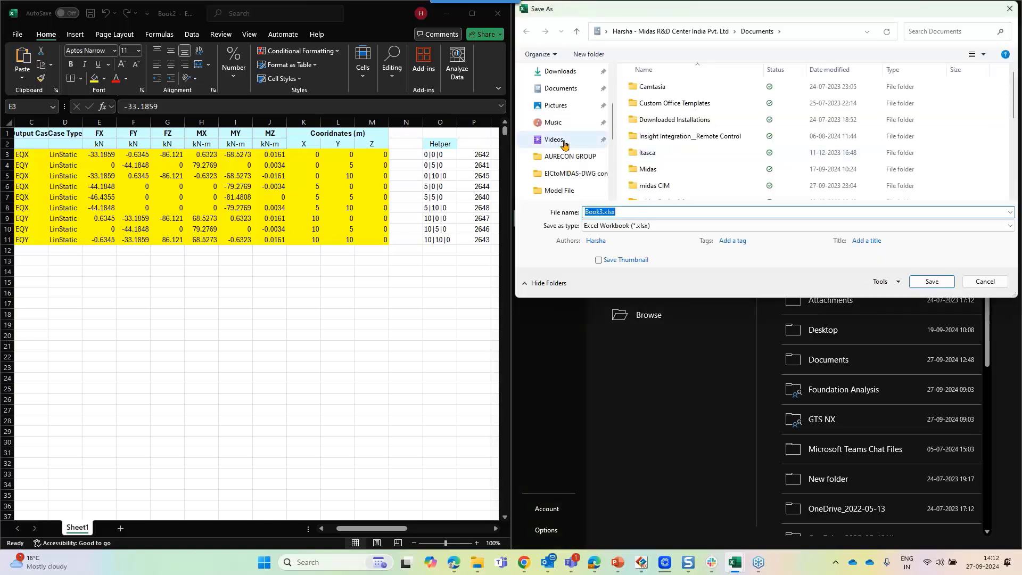
left_click(573, 194)
left_click(689, 90)
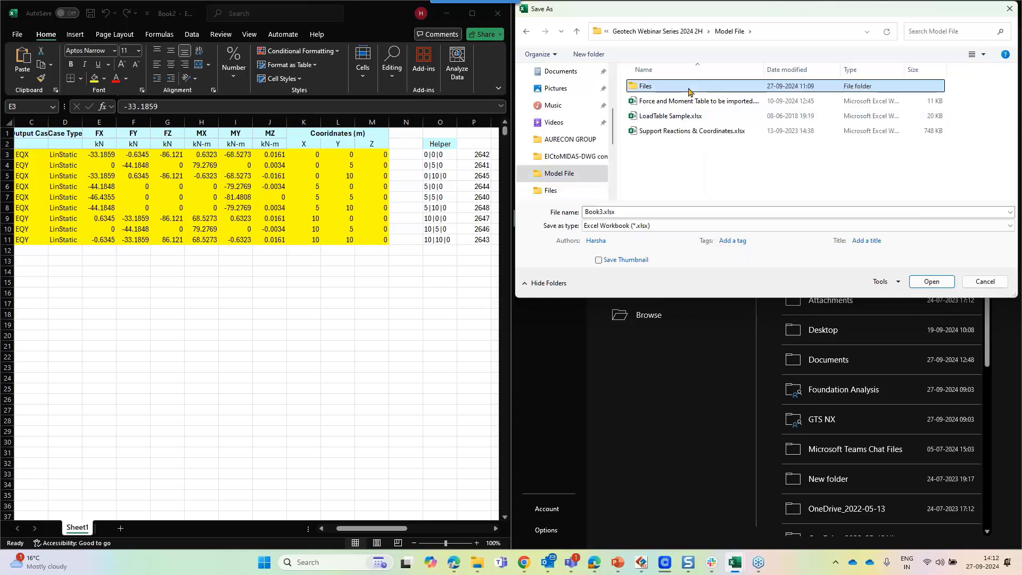
double_click(689, 87)
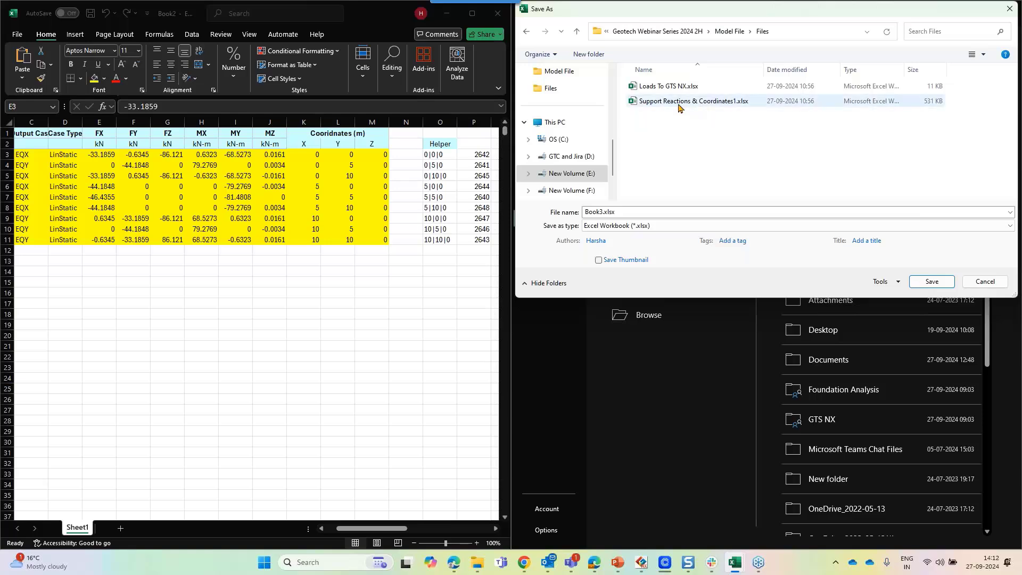
left_click(672, 87)
left_click(633, 211)
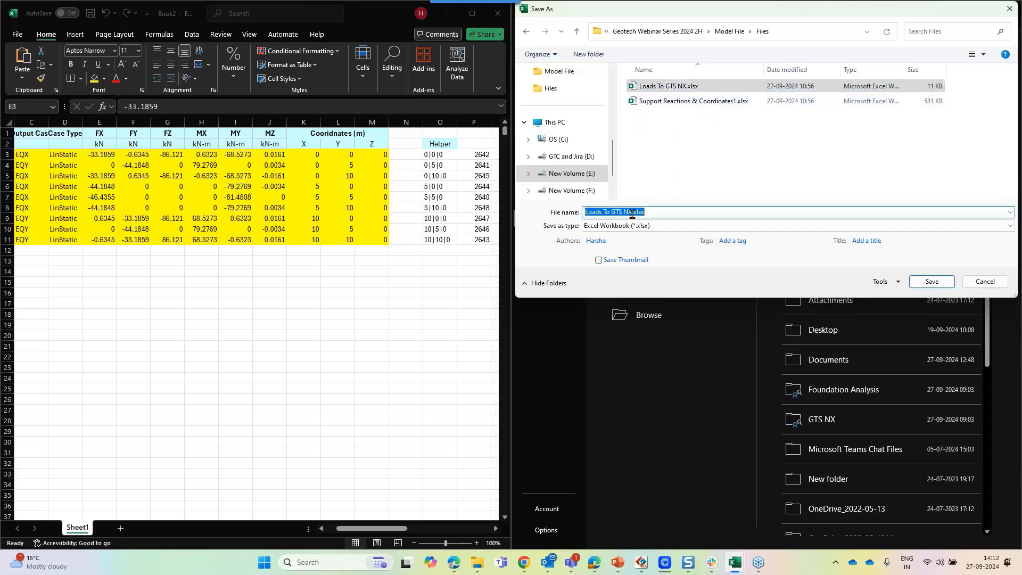
left_click(632, 213)
type("1")
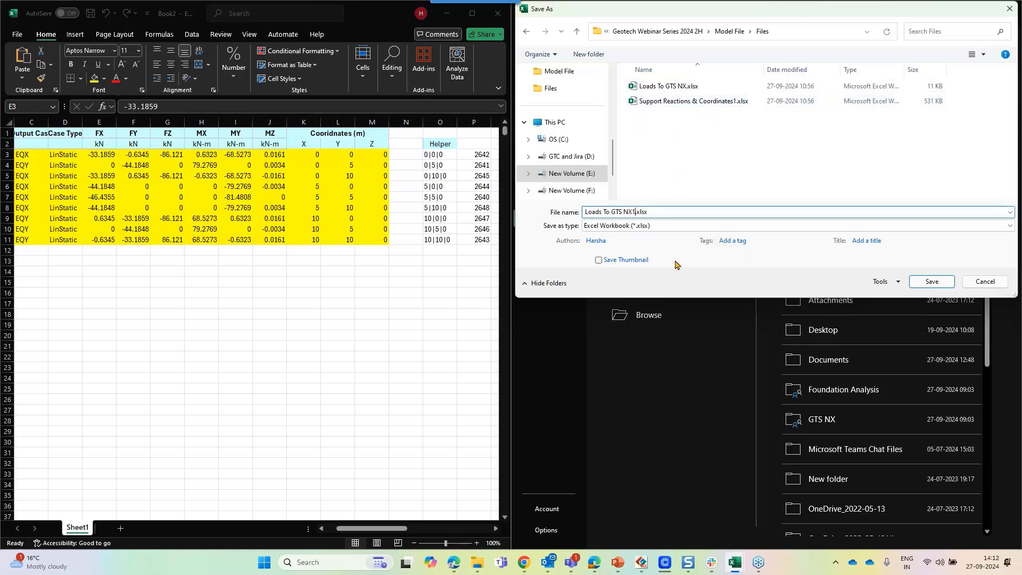
key("Return")
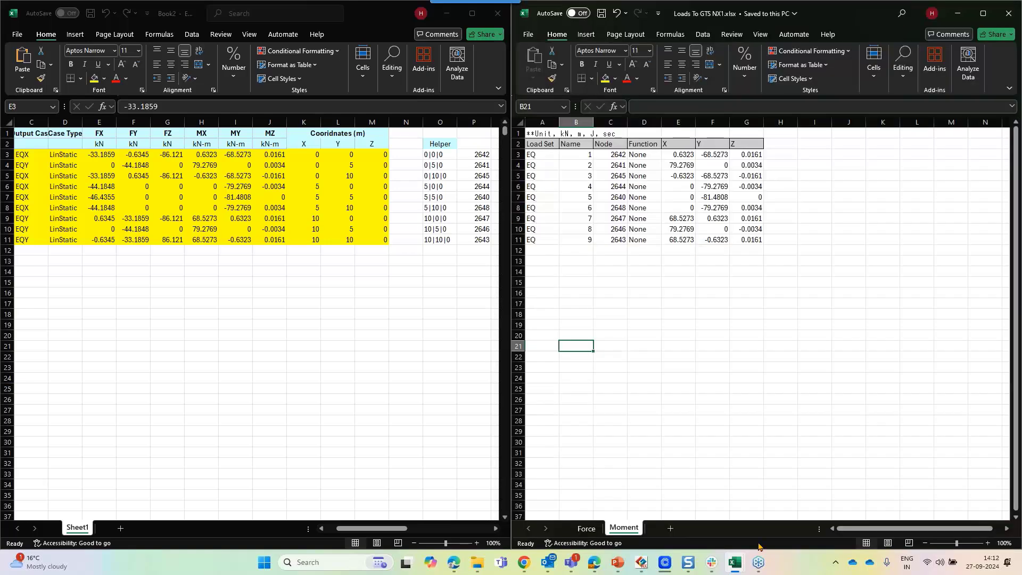
Switch to GTS NX and import Loads To GTS NX1.xlsx from the Files folder as the static load table
left_click(641, 562)
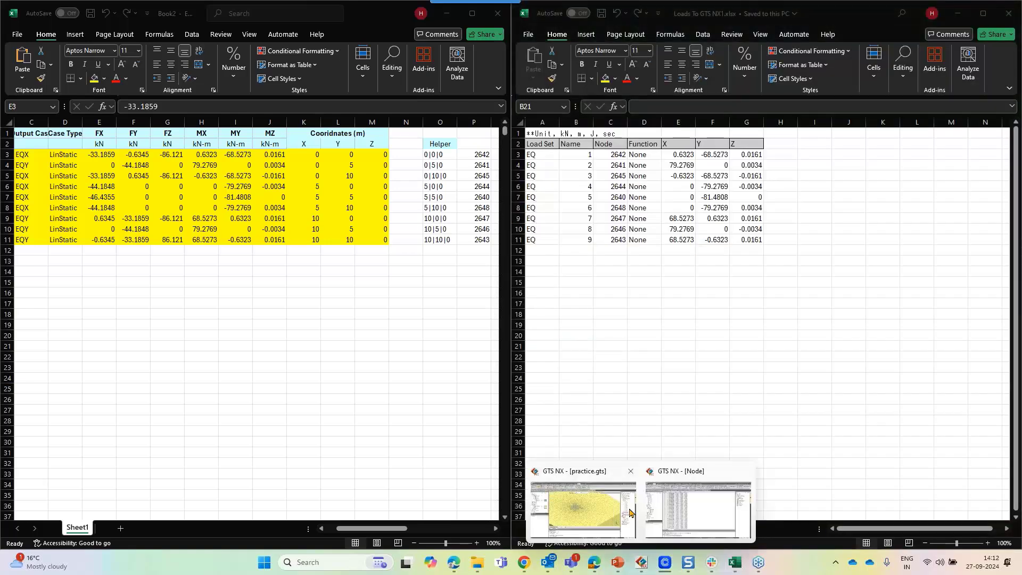
left_click(684, 507)
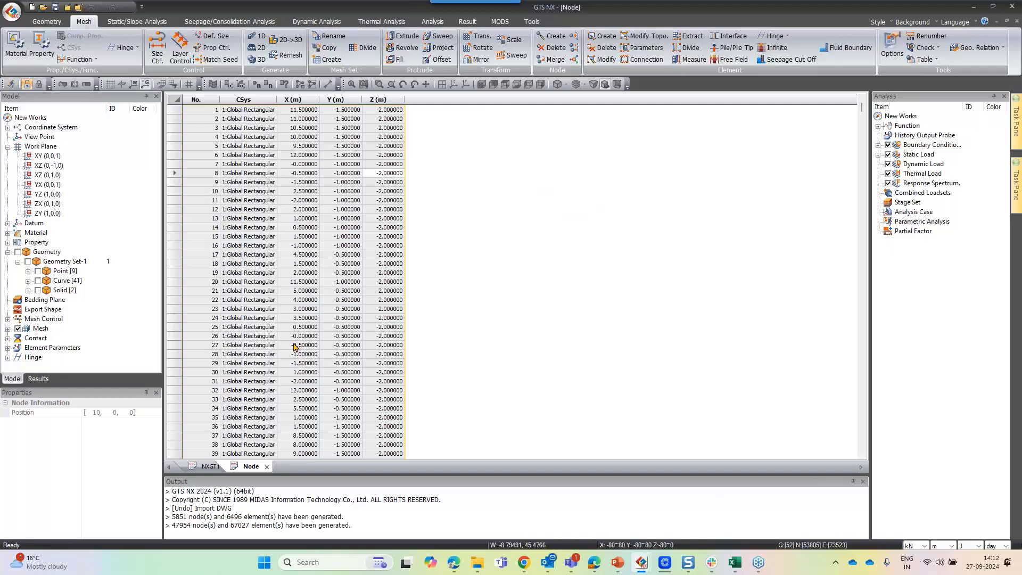
left_click(267, 466)
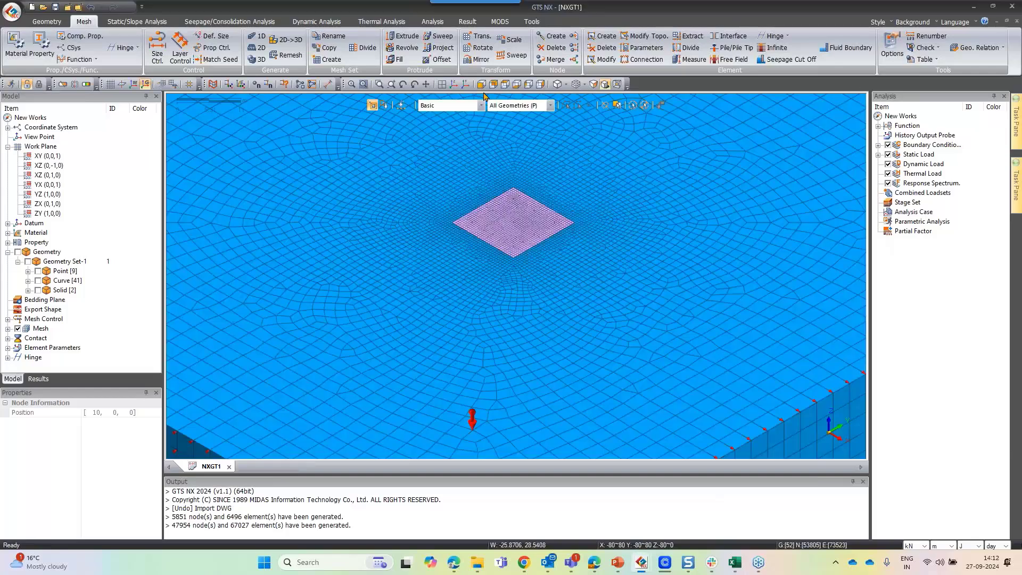
left_click(155, 22)
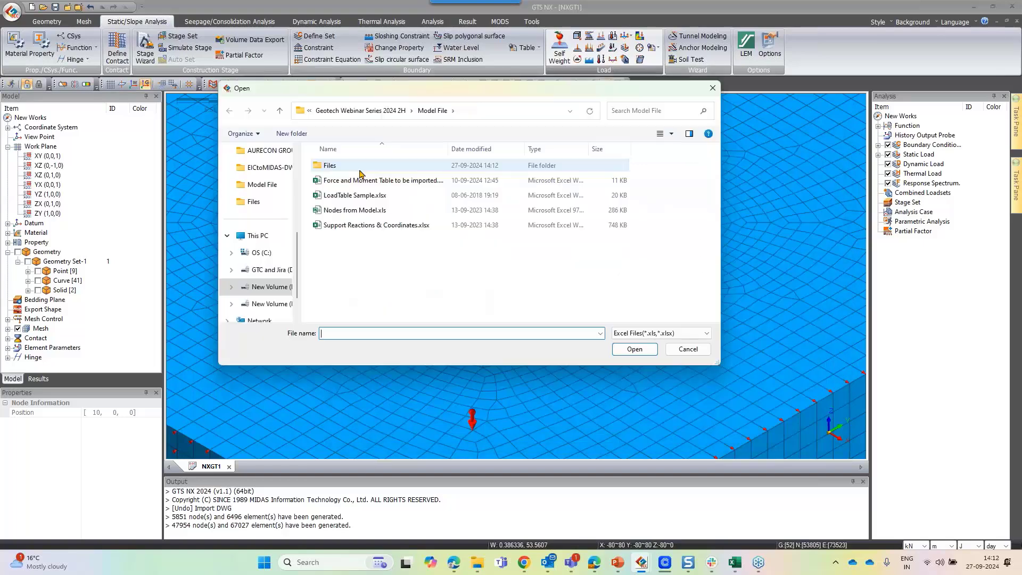
double_click(340, 166)
left_click(360, 180)
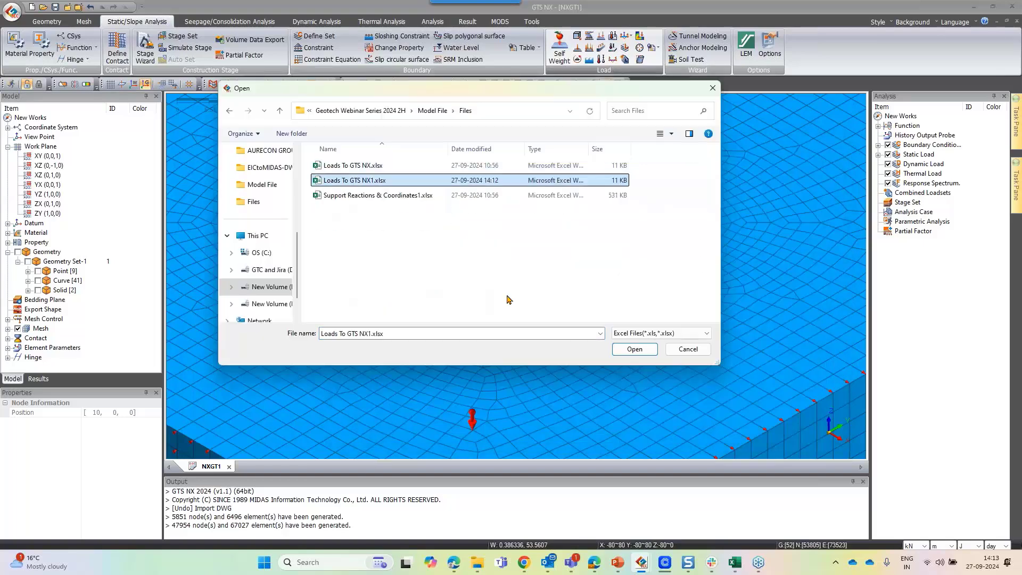
left_click(628, 354)
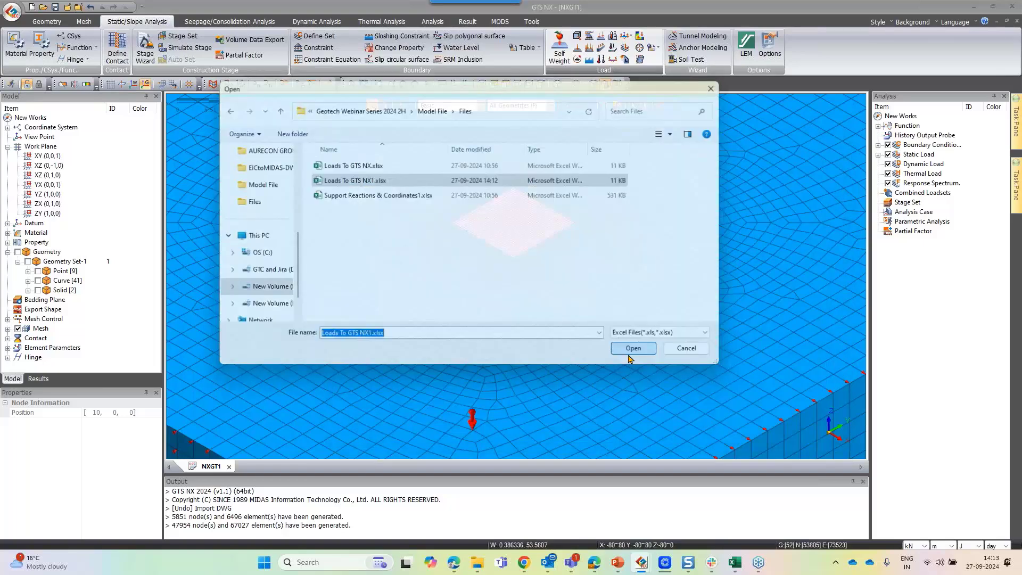
Expand the Static Load and EQ load set branches in the analysis tree to show the Force and Moment loads
scroll(569, 265, "up", 5)
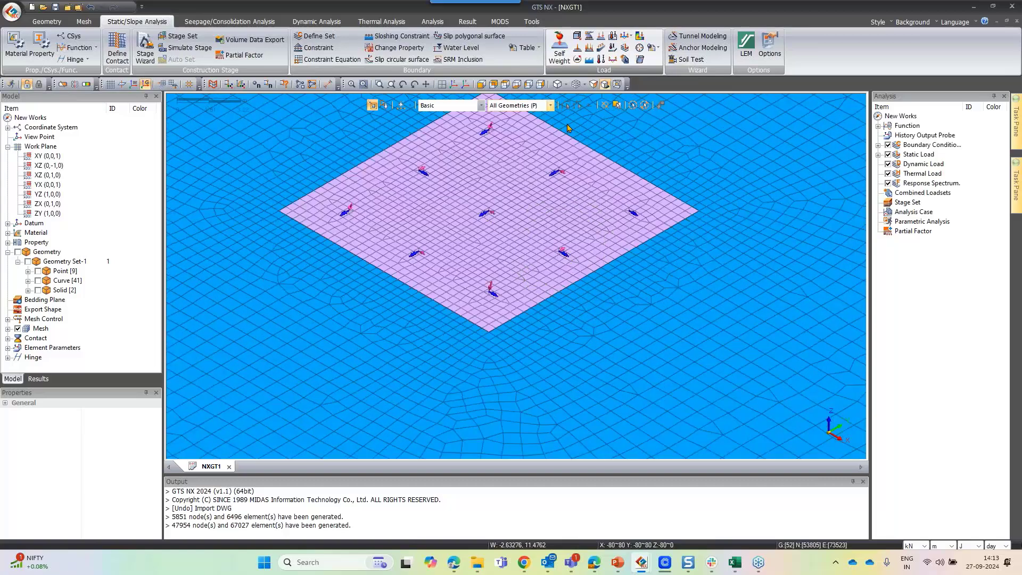
left_click(878, 154)
left_click(887, 173)
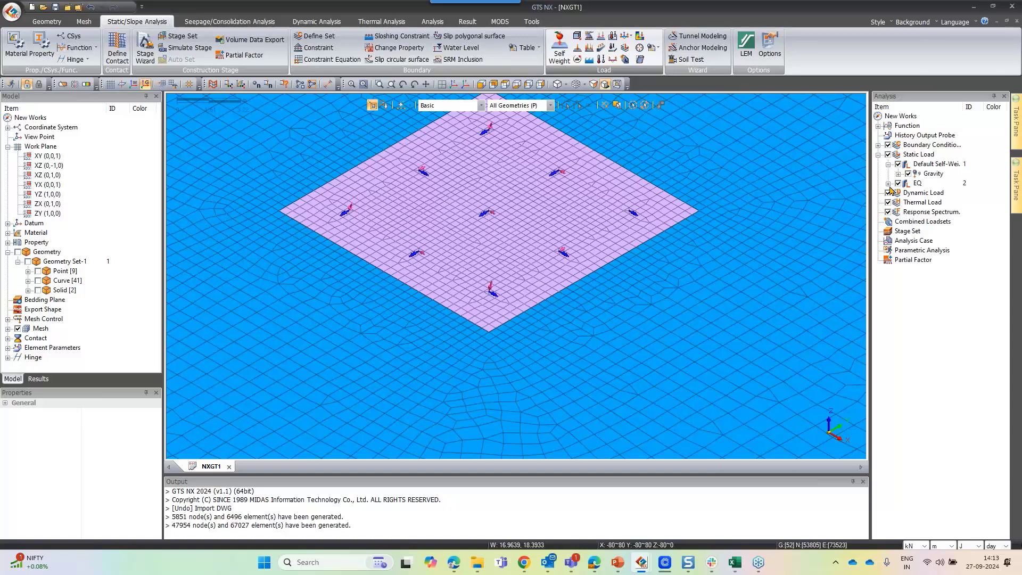
left_click(888, 164)
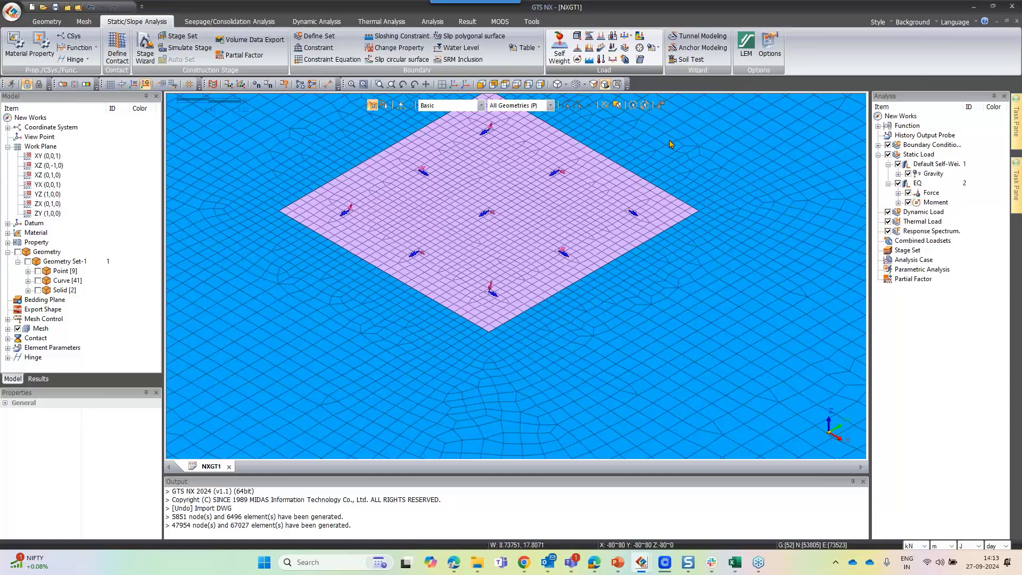
Inspect the imported nodal force and moment arrows on the raft mesh up close
scroll(514, 282, "down", 1)
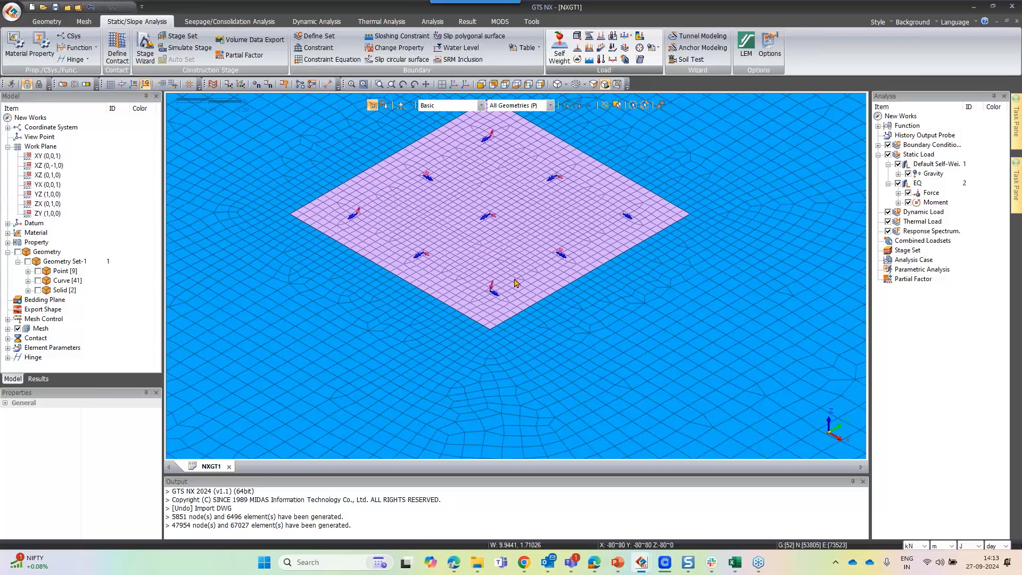
scroll(399, 242, "up", 3)
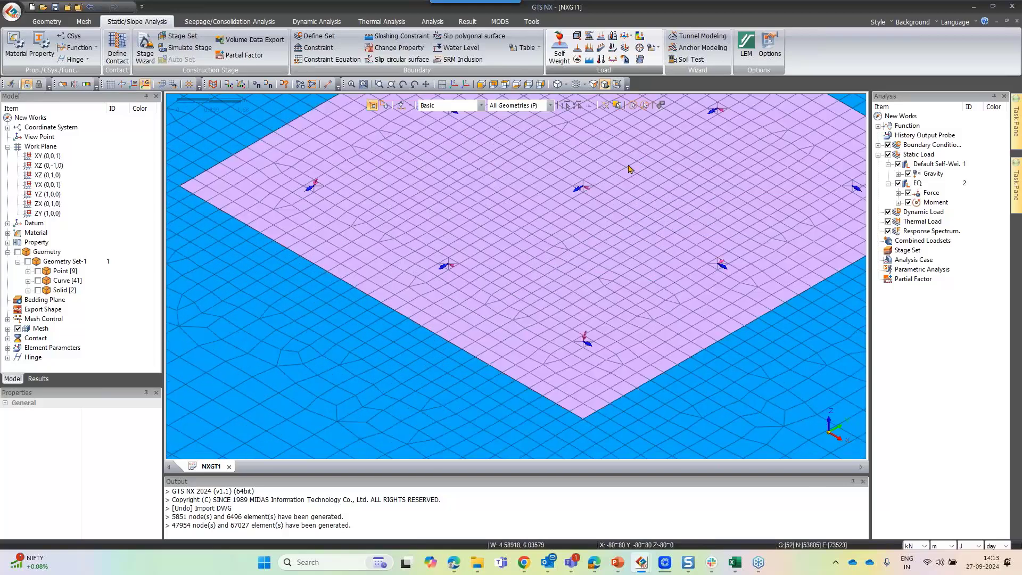
left_click(431, 214)
scroll(355, 265, "down", 1)
scroll(355, 266, "down", 2)
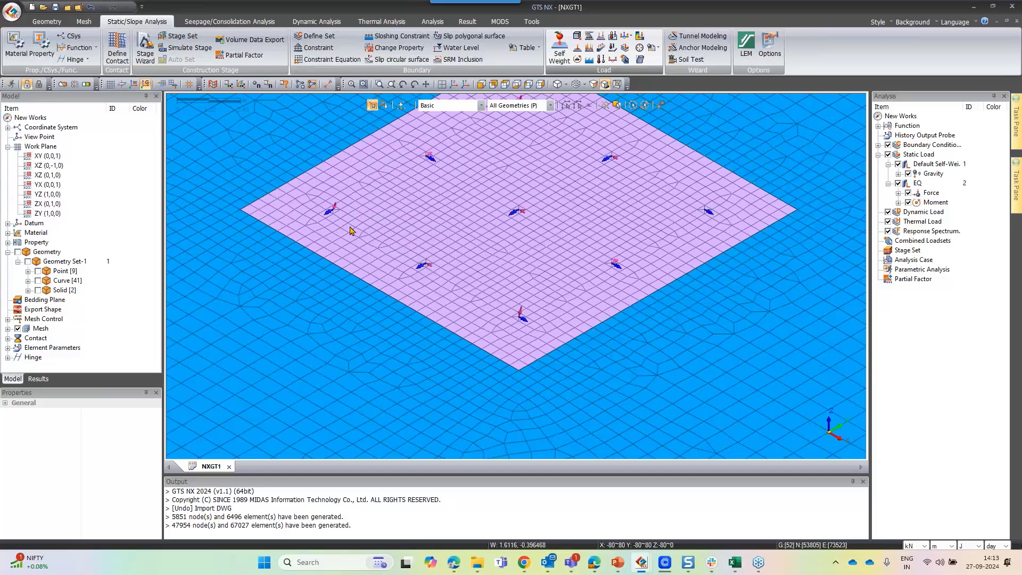
scroll(344, 221, "up", 1)
scroll(335, 217, "up", 3)
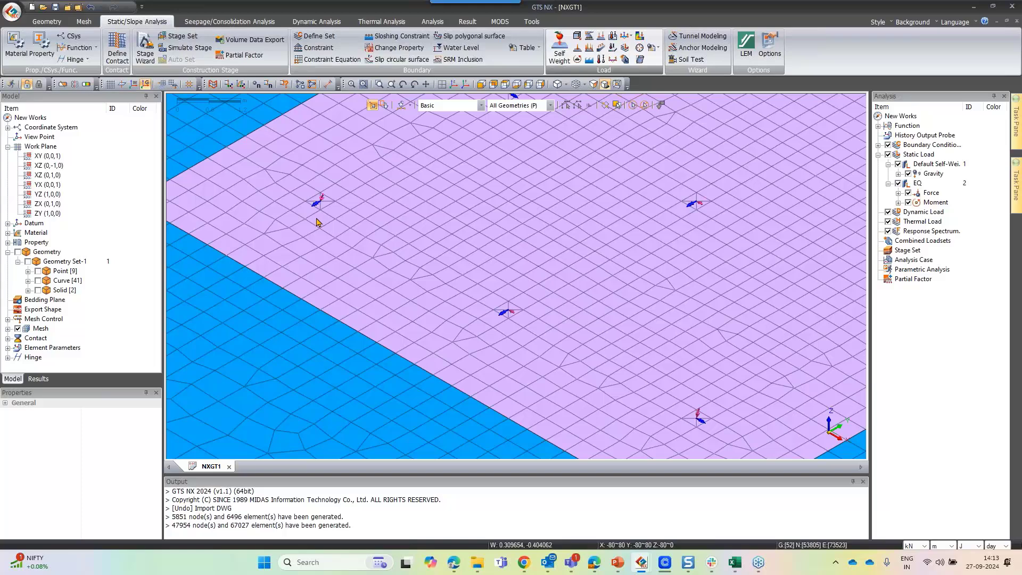
scroll(319, 222, "down", 1)
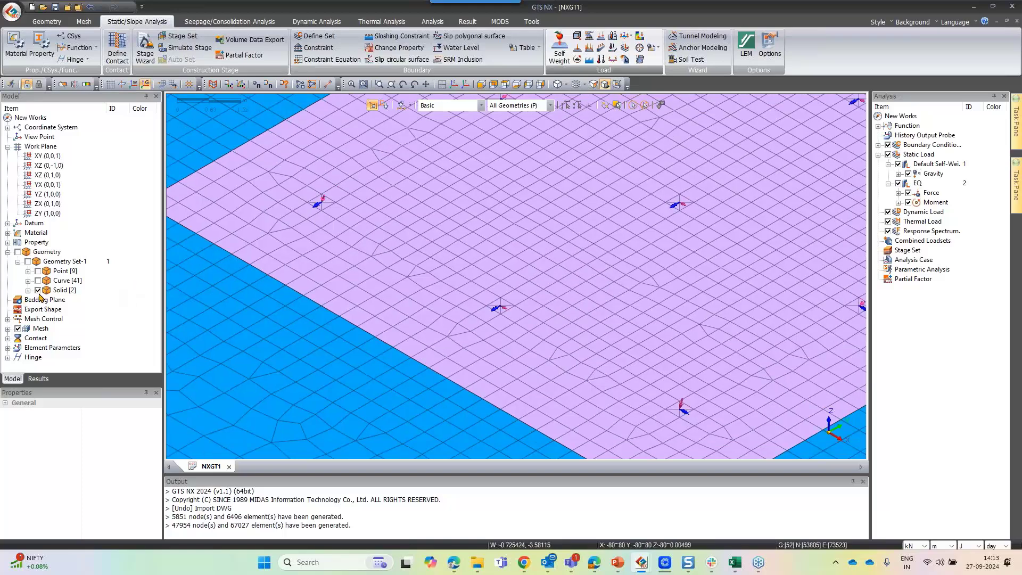
scroll(296, 256, "down", 2)
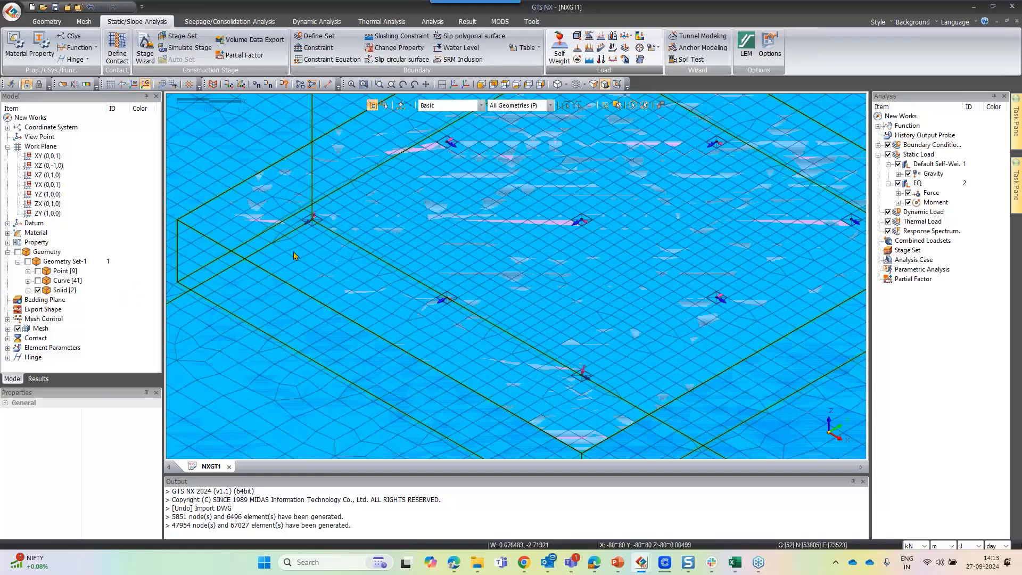
scroll(296, 256, "down", 1)
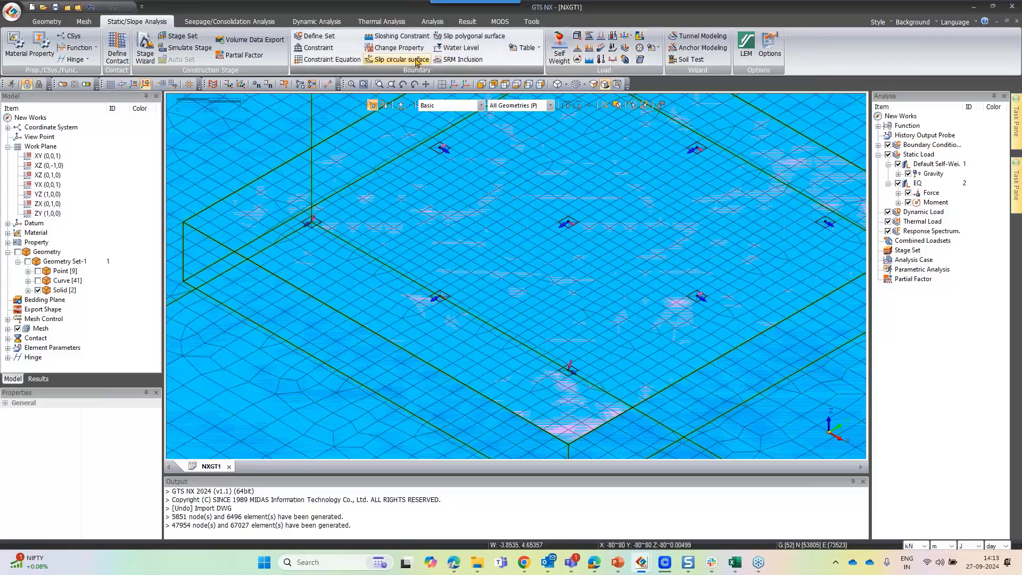
Extract the nine column-pad faces on the raft as face elements with the 3: Rigid Body property into Extracted Mesh Set
left_click(84, 22)
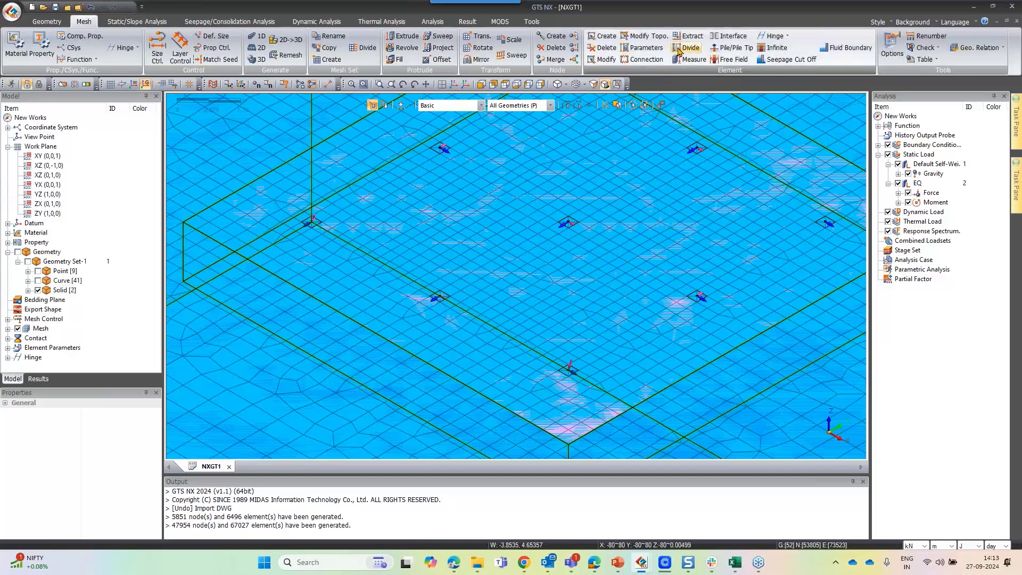
left_click(691, 35)
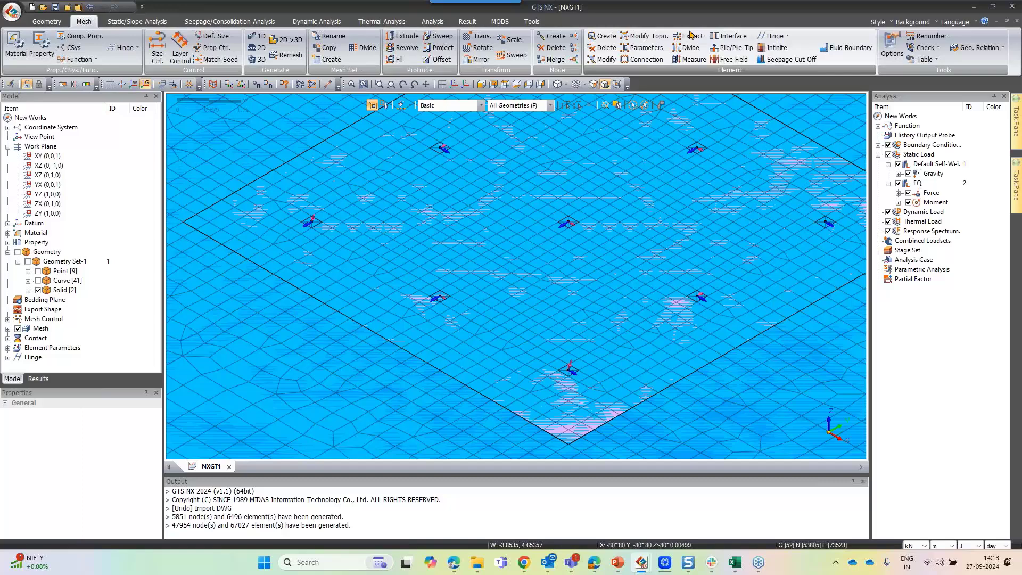
scroll(75, 136, "down", 1)
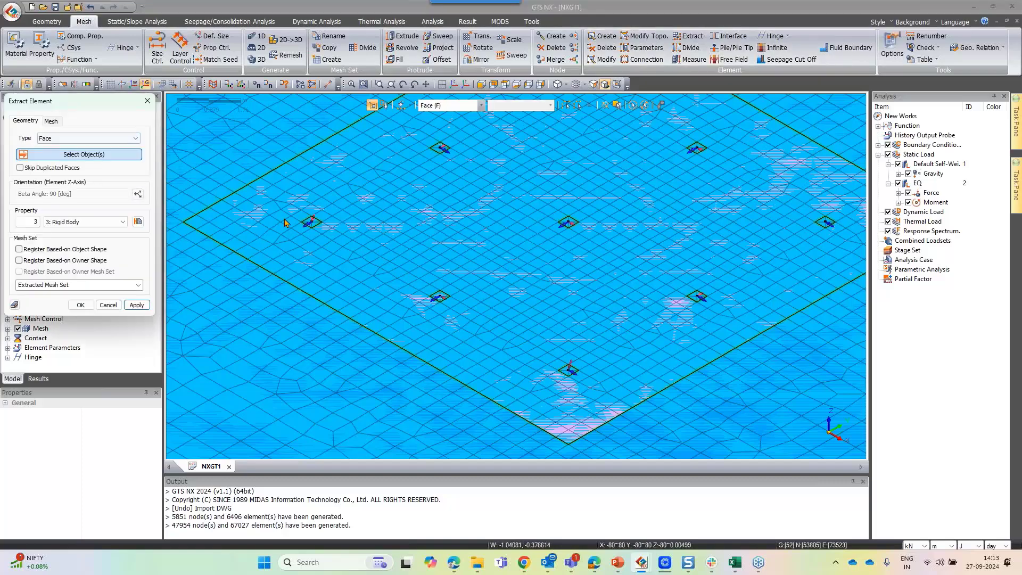
left_click(311, 222)
left_click(441, 151)
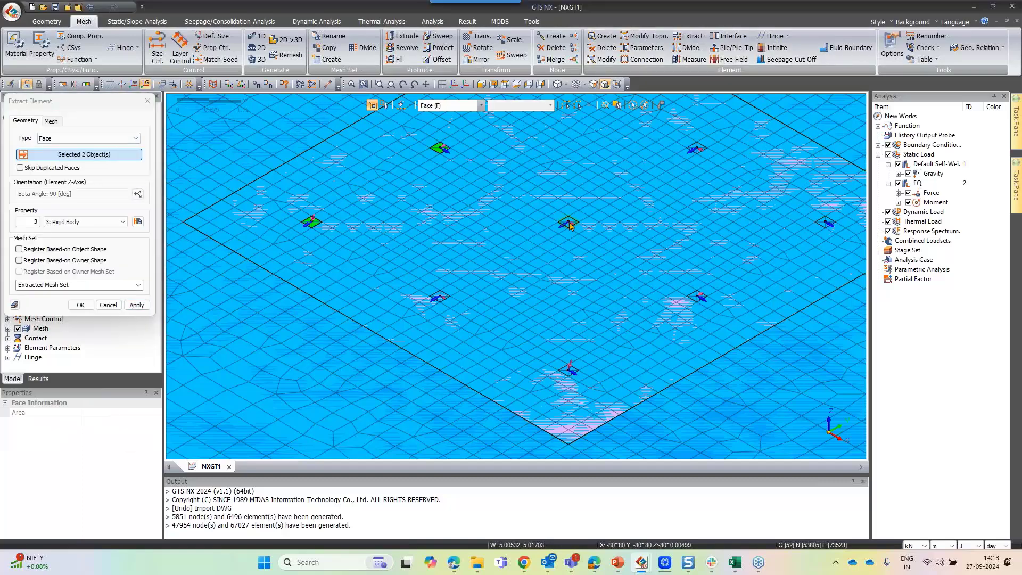
left_click(569, 224)
left_click(440, 296)
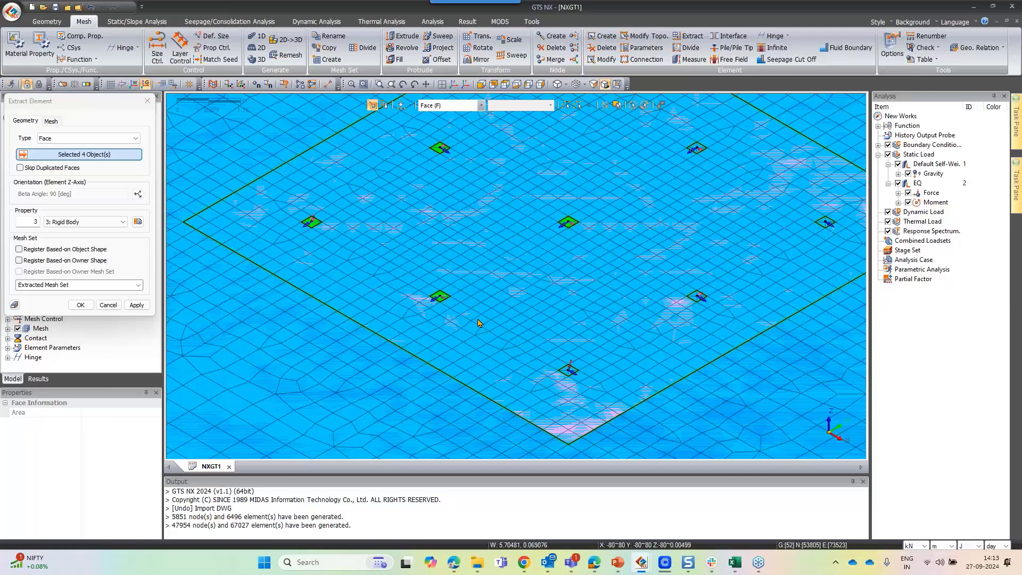
left_click(577, 373)
scroll(453, 248, "down", 2)
left_click(662, 280)
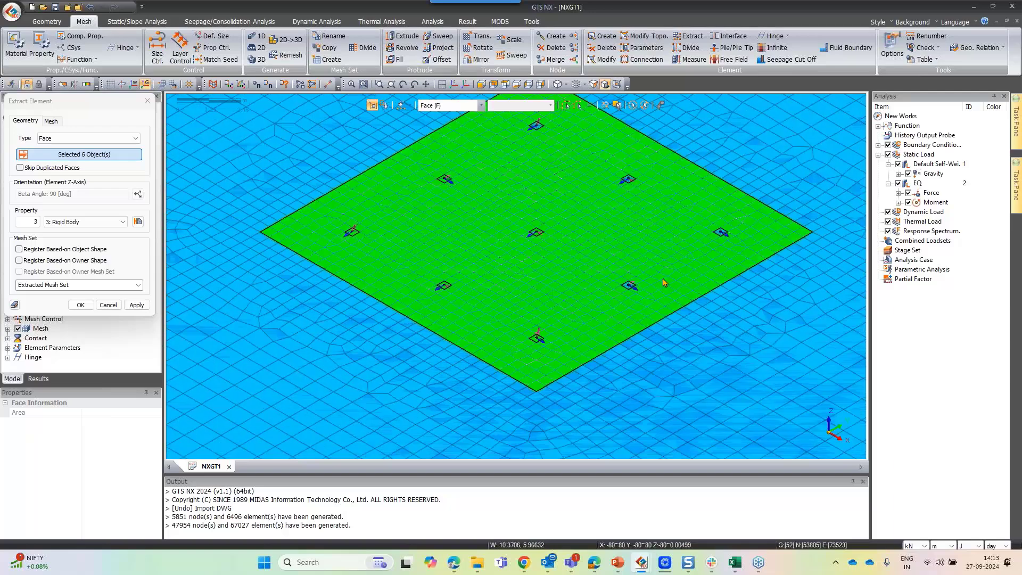
left_click(631, 288)
left_click(721, 233)
left_click(628, 179)
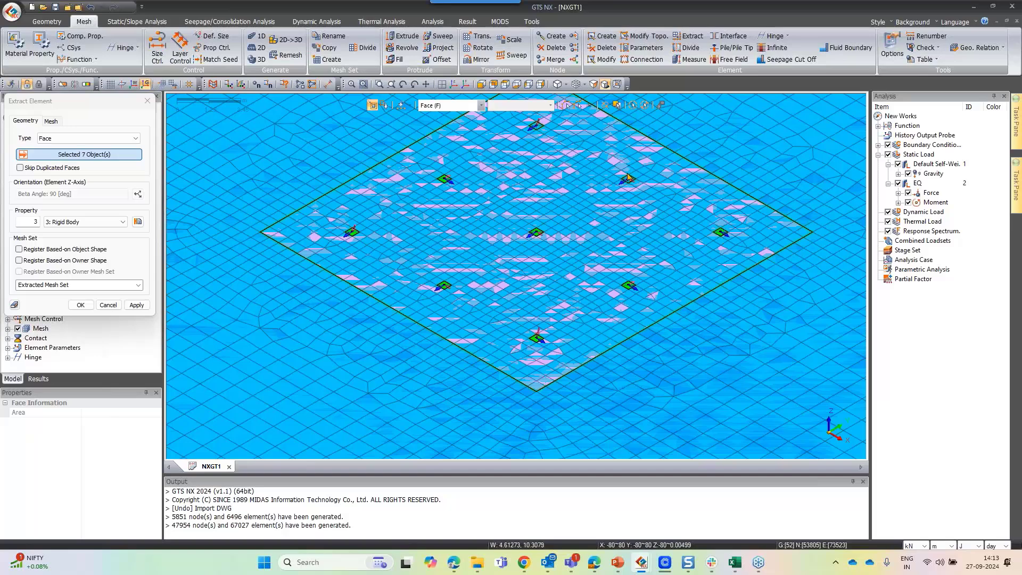
left_click(629, 181)
left_click(536, 127)
left_click(81, 306)
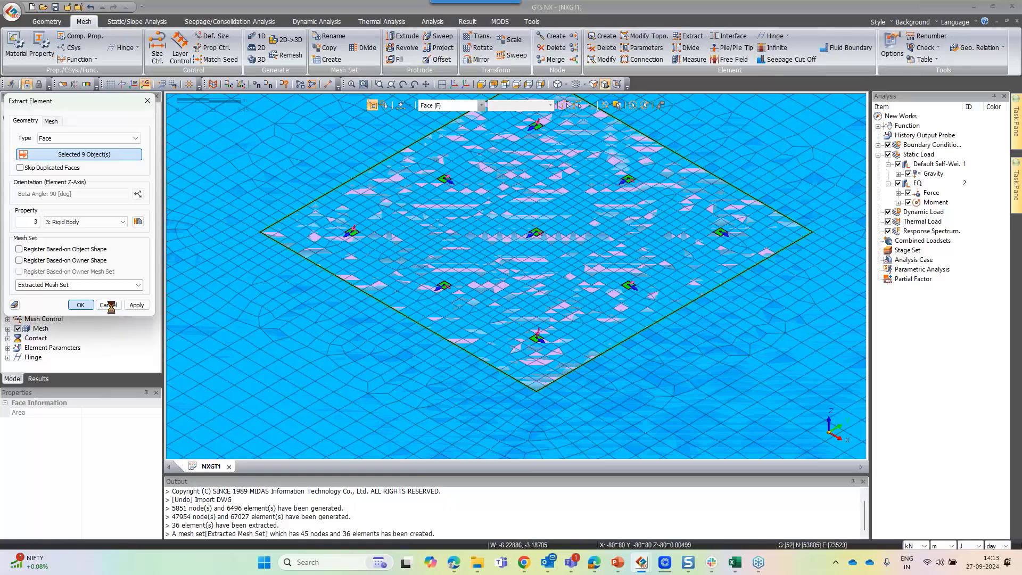
left_click(109, 305)
left_click(73, 338)
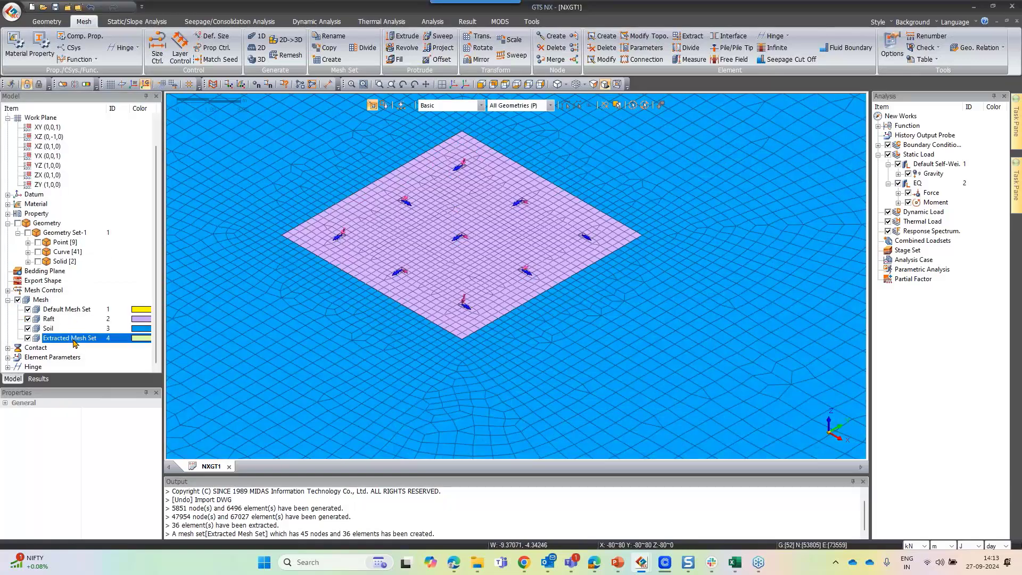
Create a Stress-type construction stage set named Raft
scroll(426, 222, "up", 1)
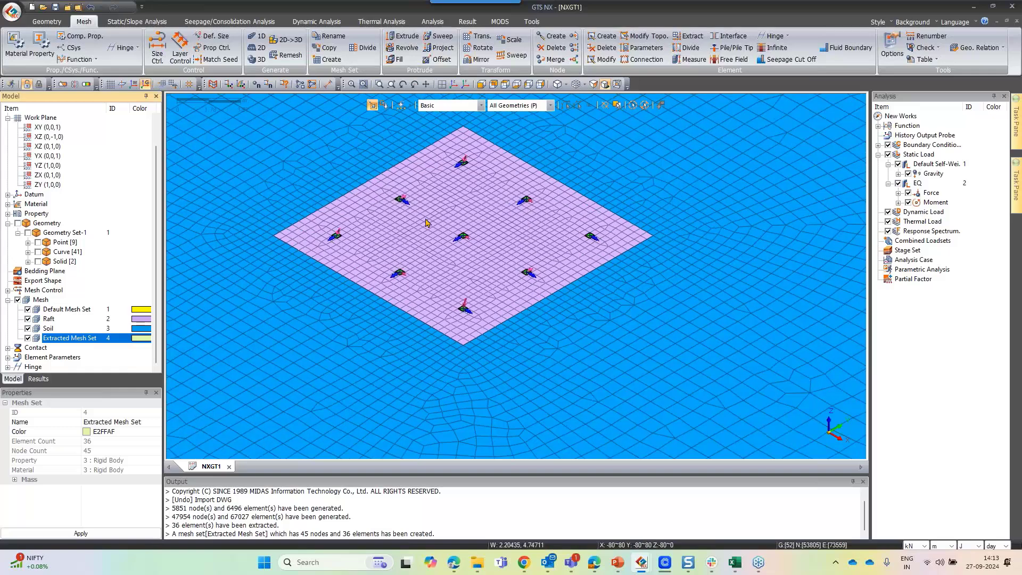
scroll(445, 234, "up", 2)
scroll(461, 250, "down", 2)
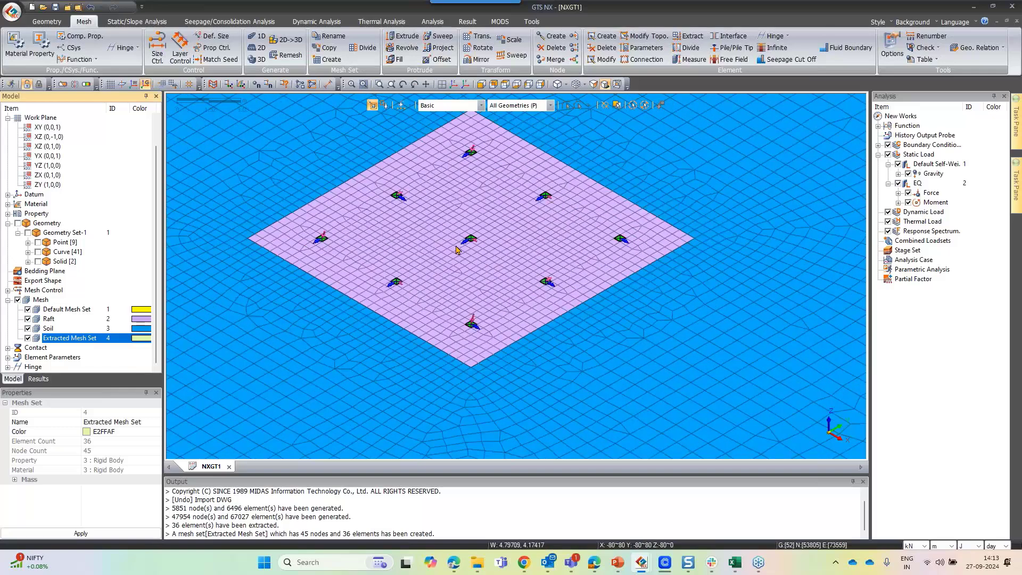
scroll(456, 249, "down", 1)
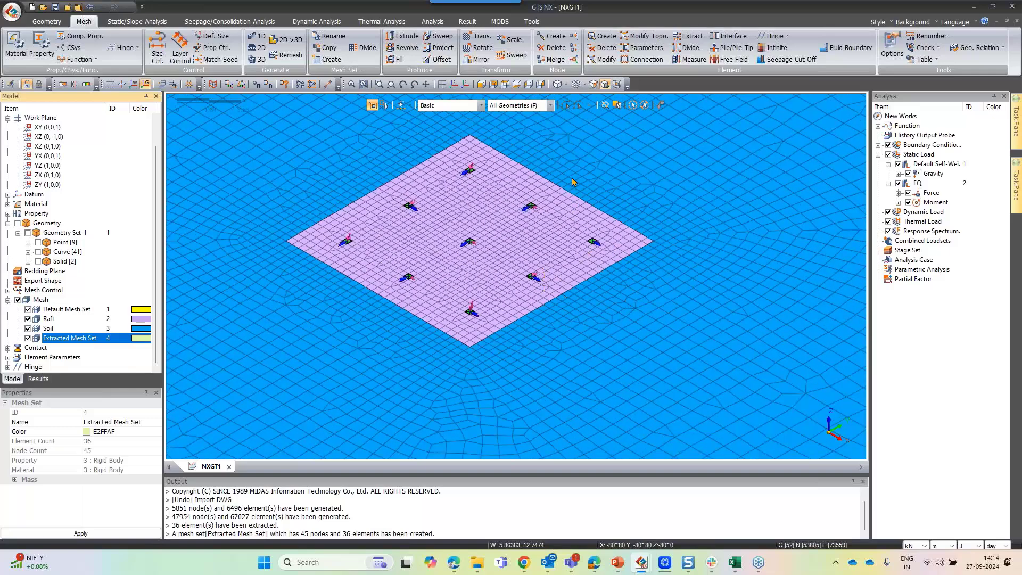
scroll(572, 180, "down", 1)
scroll(572, 180, "down", 2)
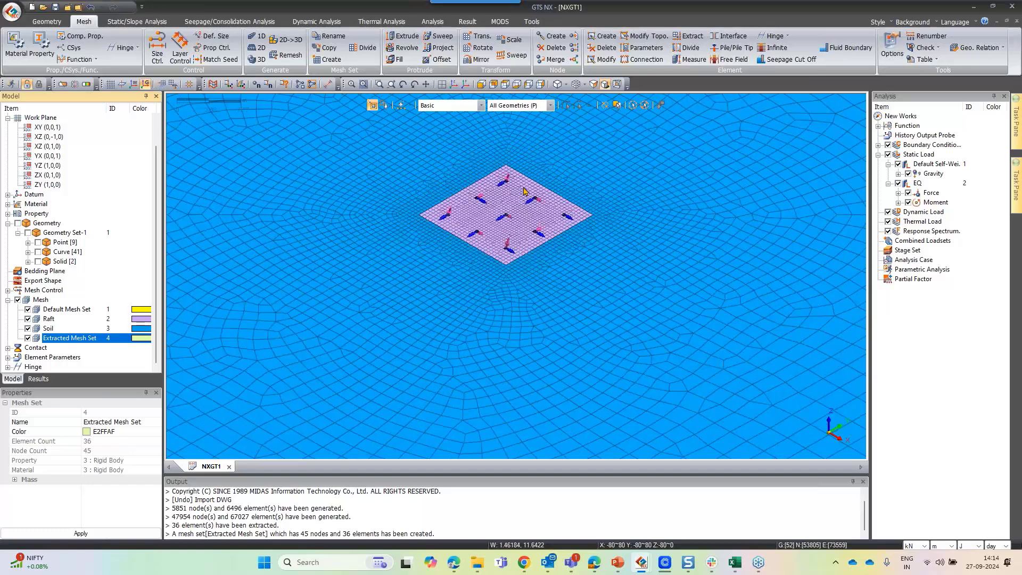
scroll(524, 191, "down", 4)
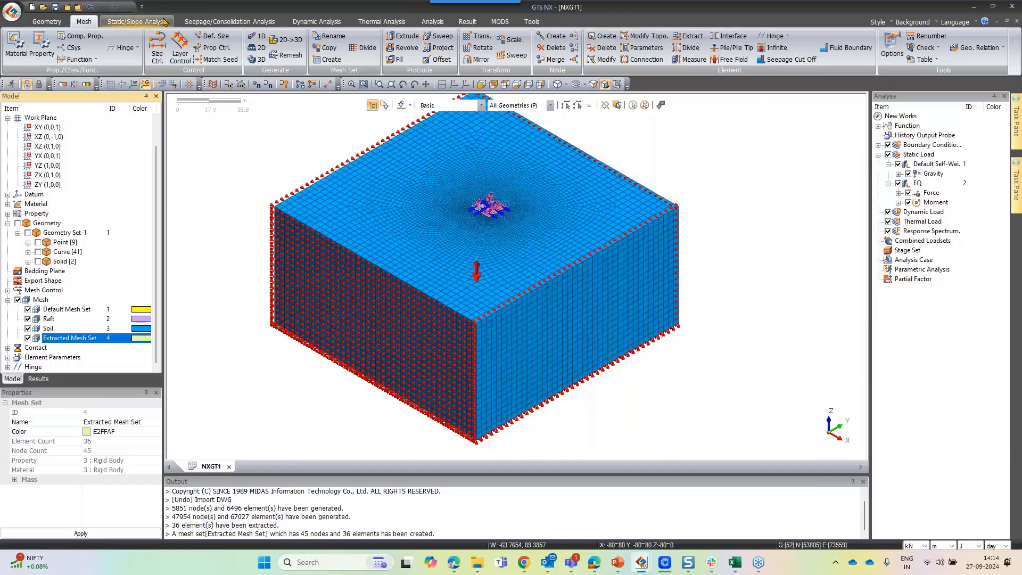
left_click(165, 21)
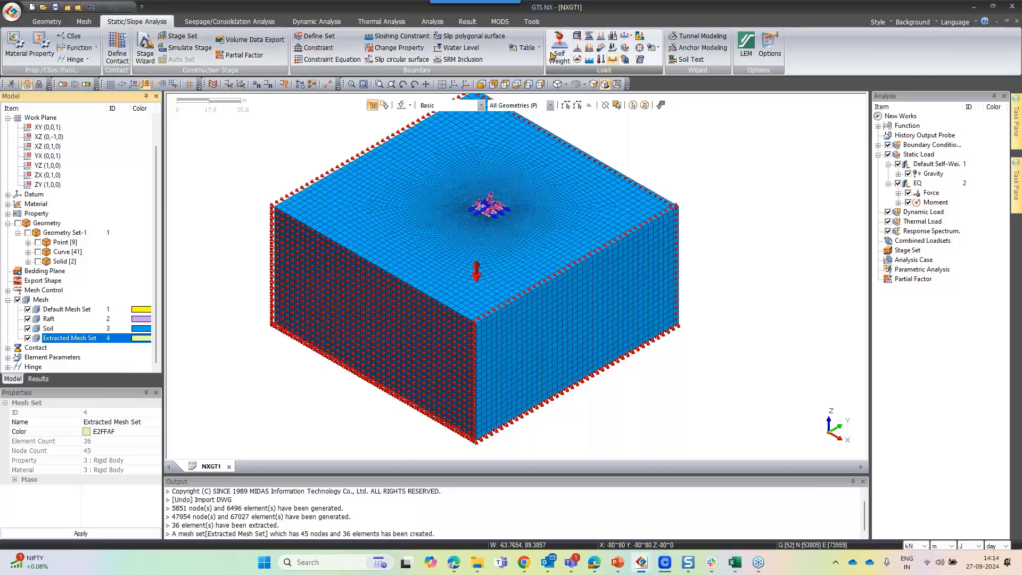
left_click(176, 38)
type("R")
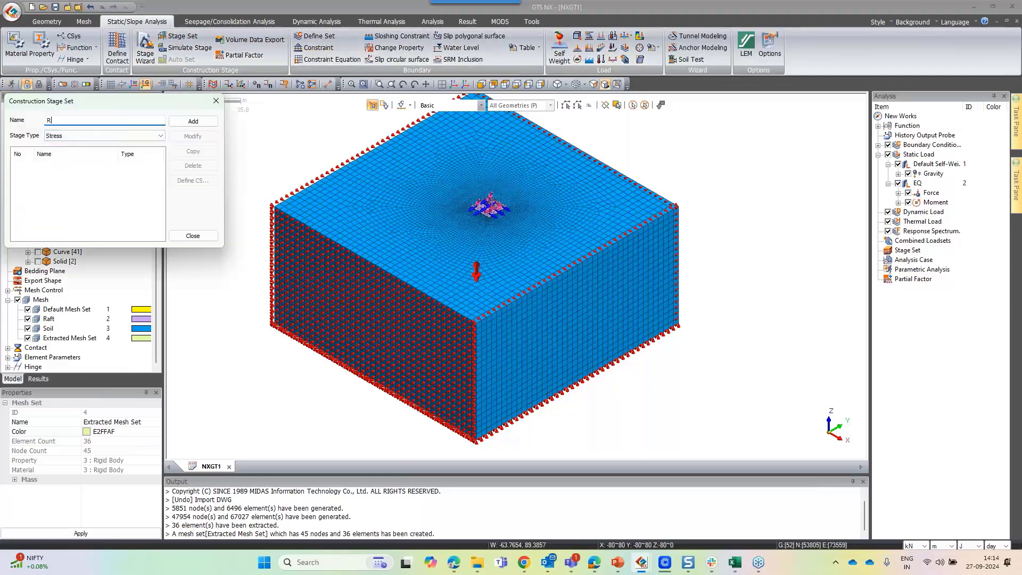
type("aft")
left_click(193, 121)
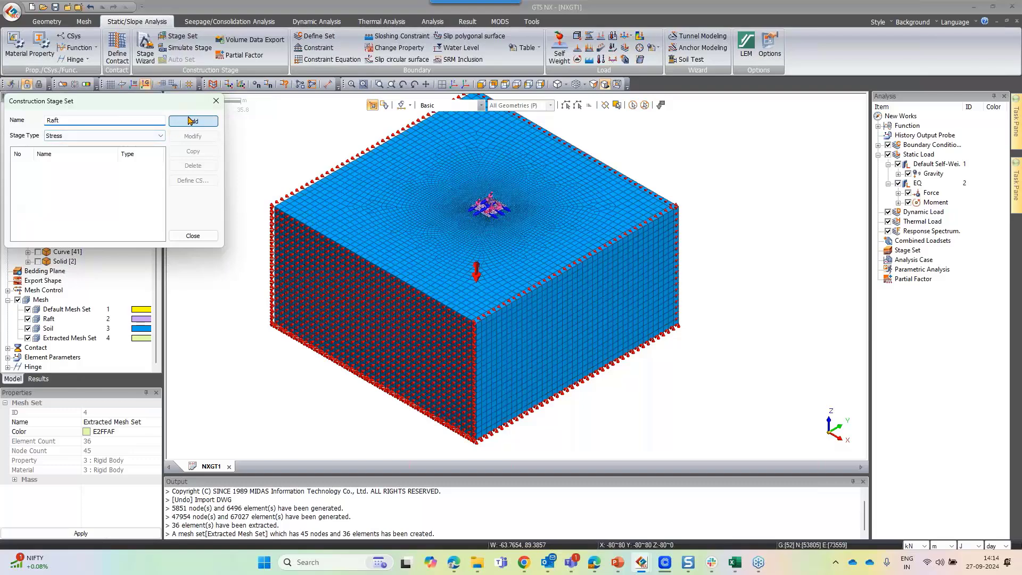
Define the first stage as Insitu, activating the Soil mesh, GS boundary and self-weight, with Clear Displacement enabled
left_click(122, 168)
double_click(124, 171)
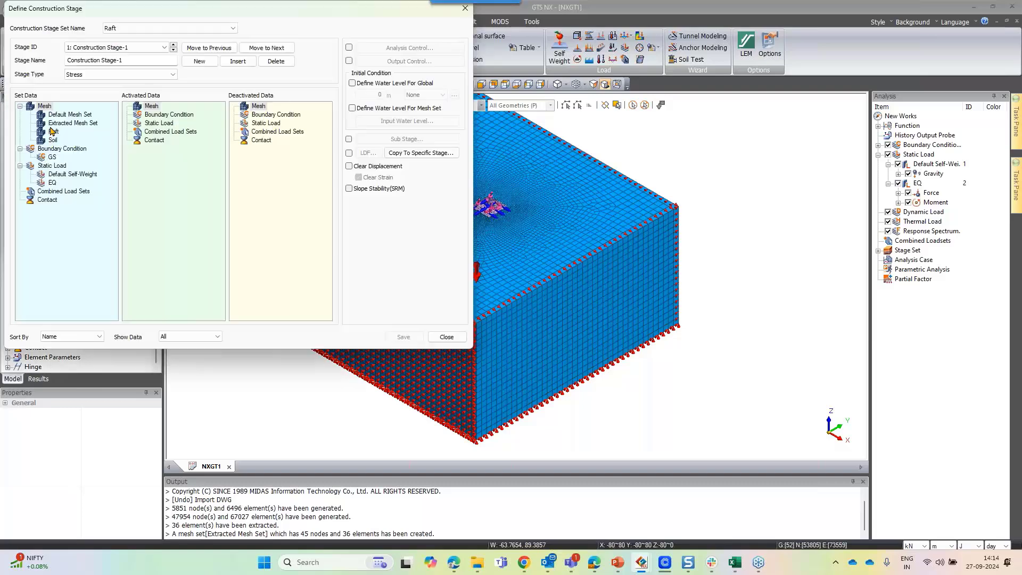
left_click(52, 133)
left_click_drag(53, 140, 175, 170)
key("BackSpace")
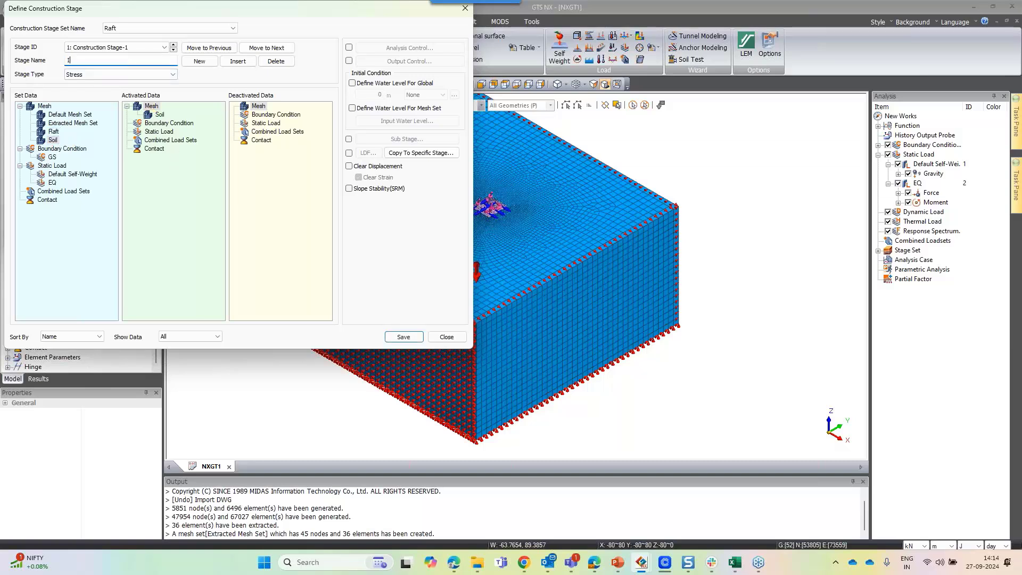
left_click(44, 175)
left_click(57, 159, "ctrl")
left_click_drag(57, 159, 203, 209)
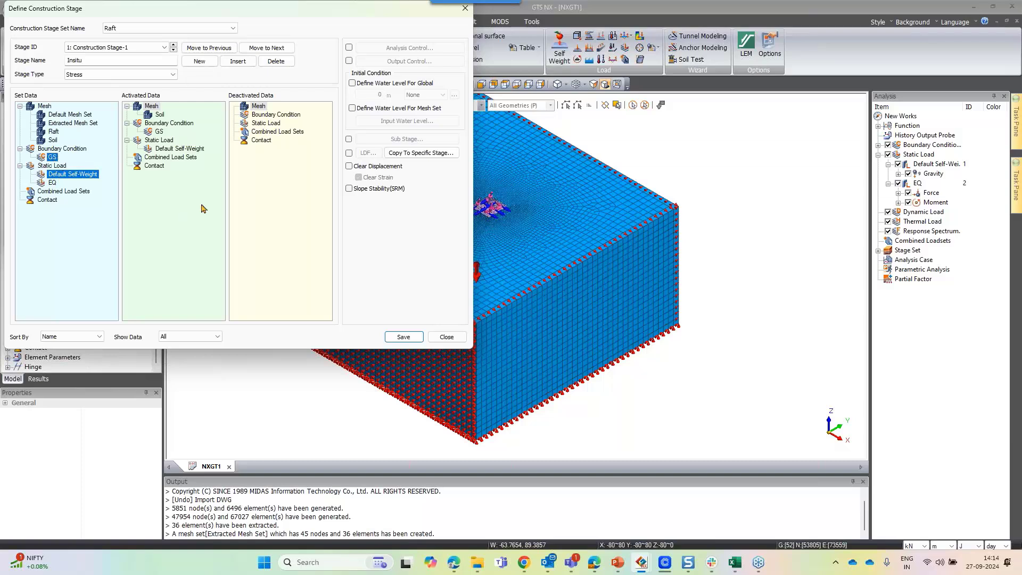
left_click(350, 166)
left_click(403, 337)
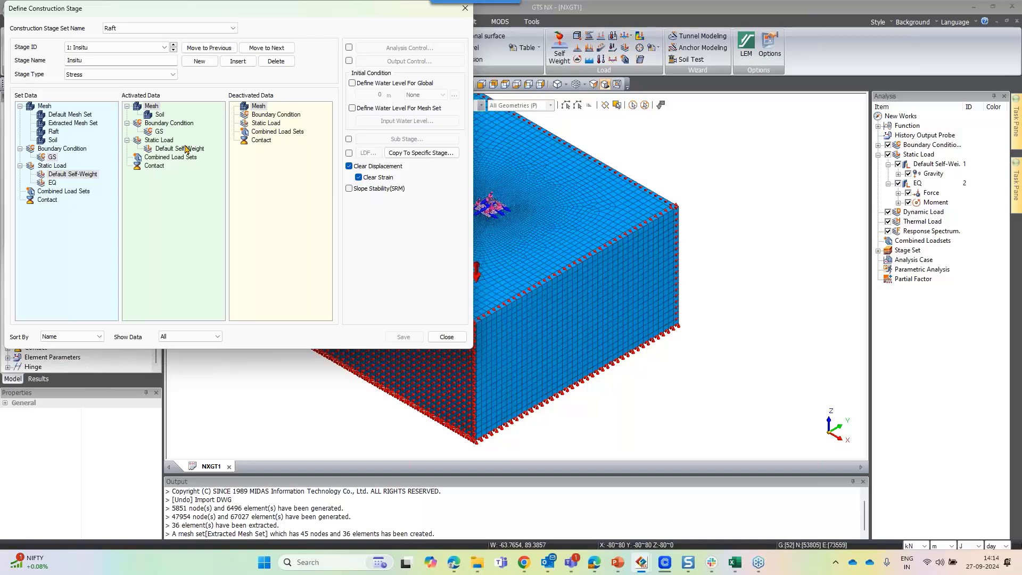
Add a second stage named Raft that activates the Raft mesh set
left_click(200, 64)
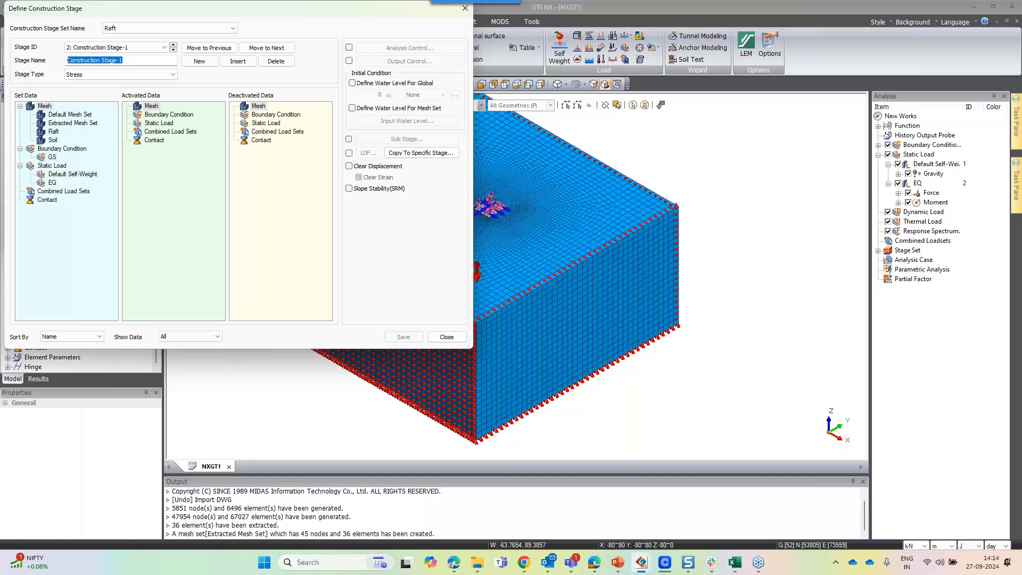
type("S")
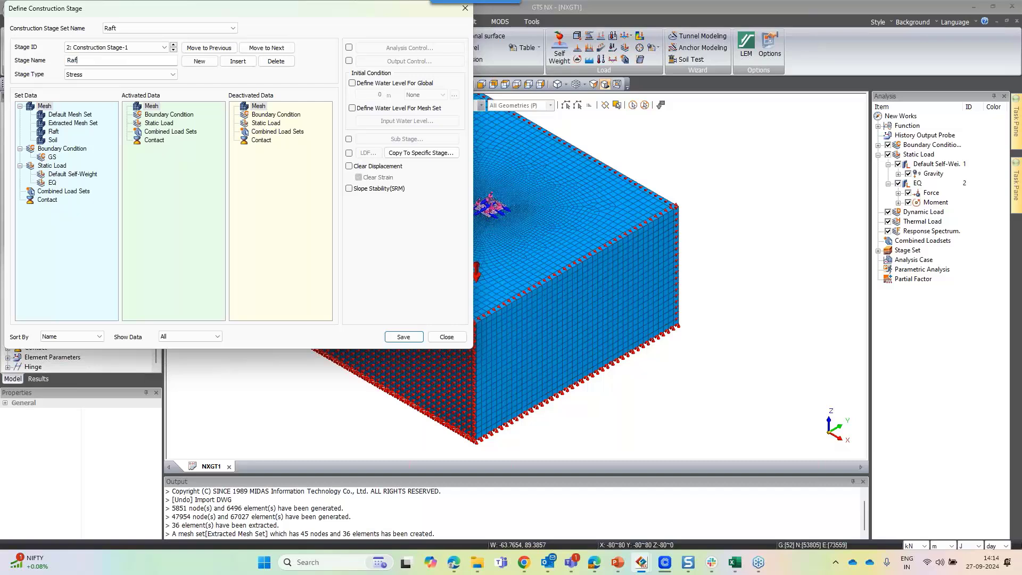
left_click_drag(53, 132, 152, 181)
left_click(403, 336)
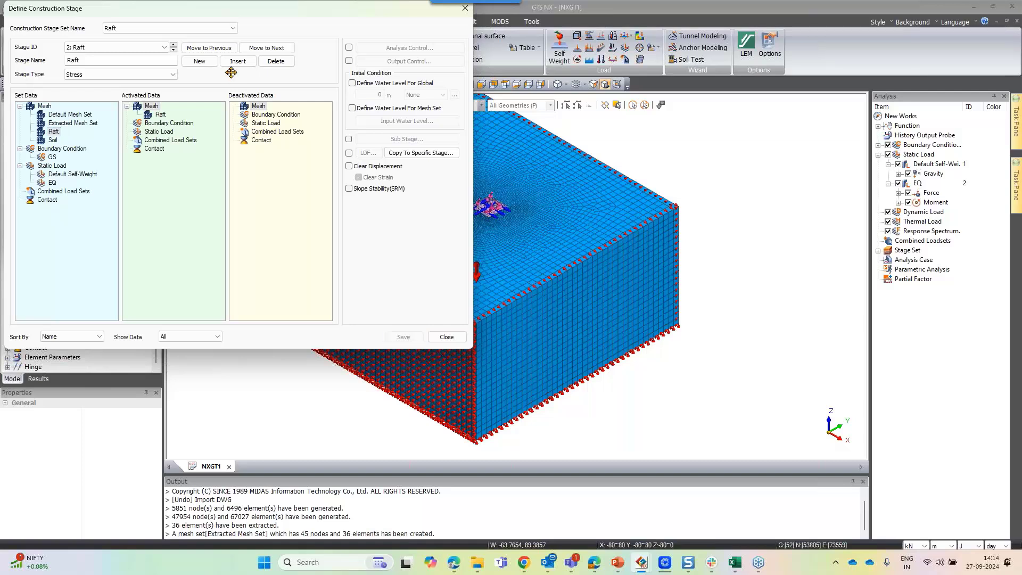
Add a third stage named Load activating the EQ load, Raft and Extracted Mesh Set
left_click(199, 61)
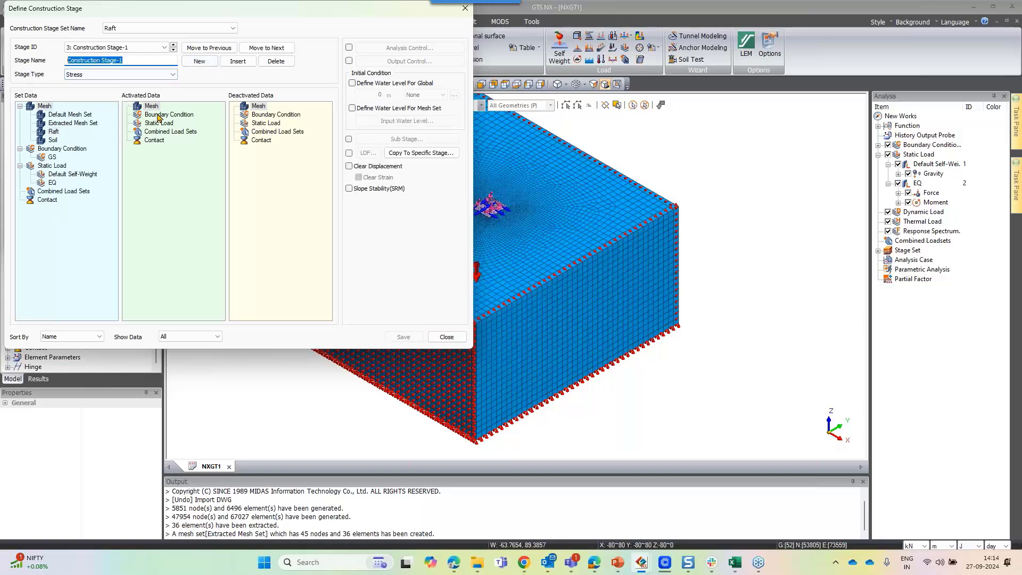
type("Load")
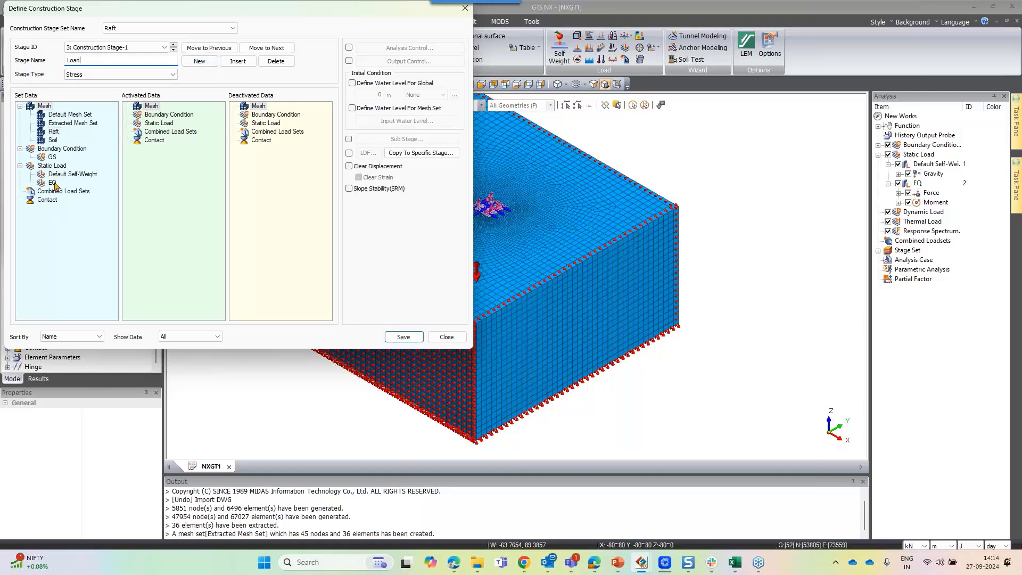
left_click_drag(53, 183, 163, 192)
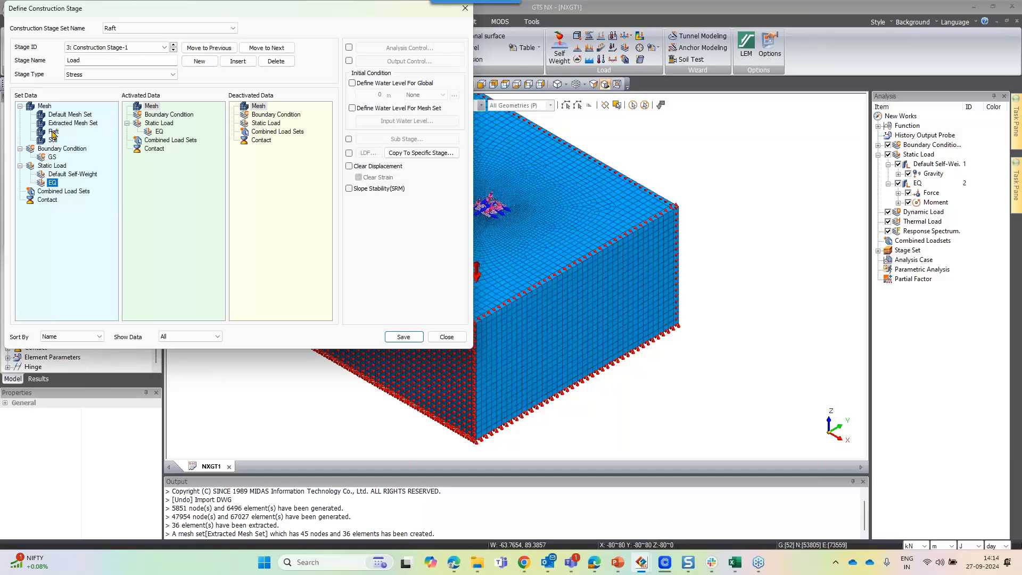
left_click_drag(53, 134, 181, 189)
left_click_drag(70, 124, 175, 186)
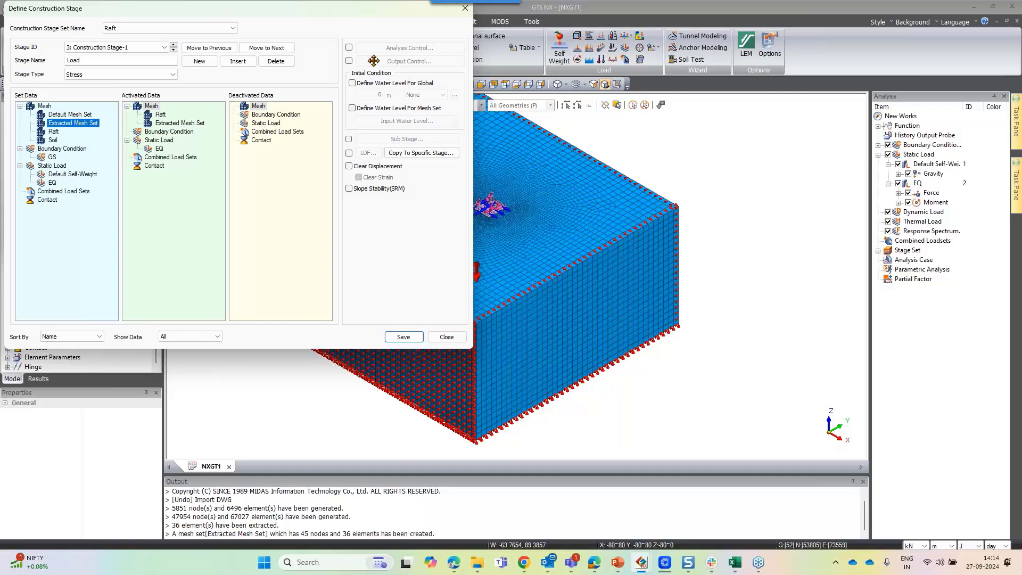
Enable analysis control for the Load stage with 20 load increments and an intermediate output option, then close the stage dialogs
left_click(349, 48)
left_click(400, 49)
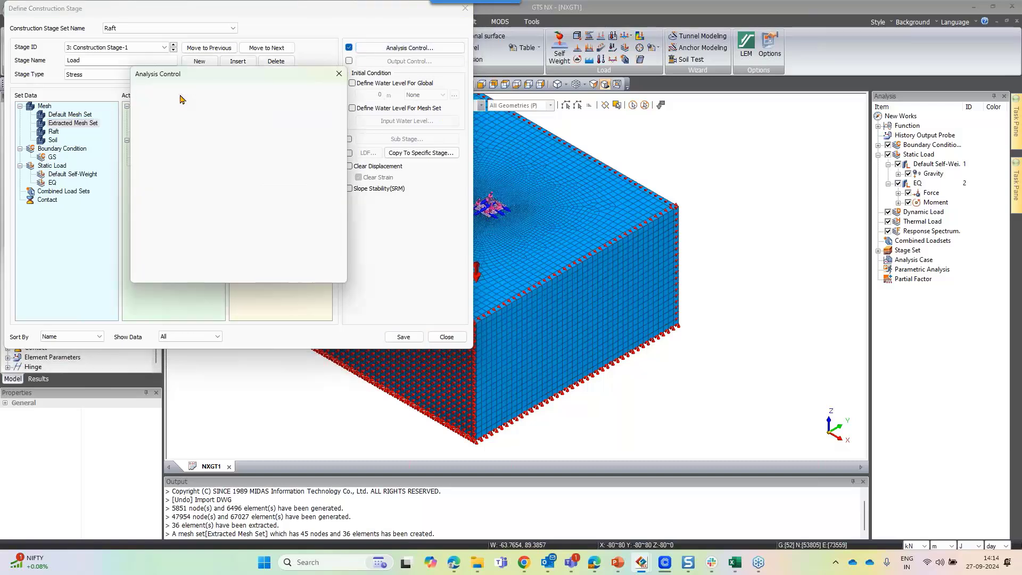
type("20")
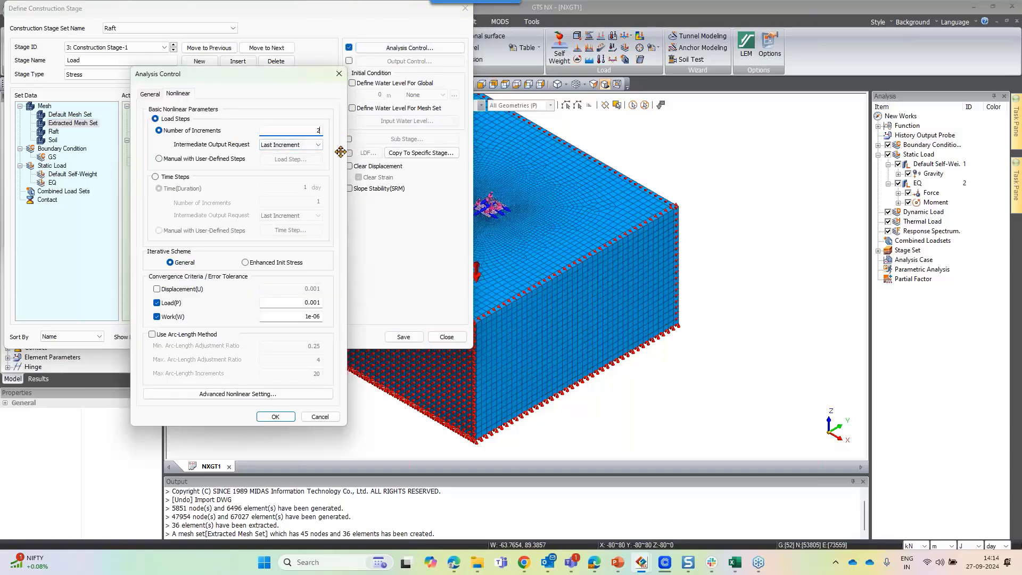
left_click(290, 145)
left_click(287, 160)
left_click(275, 416)
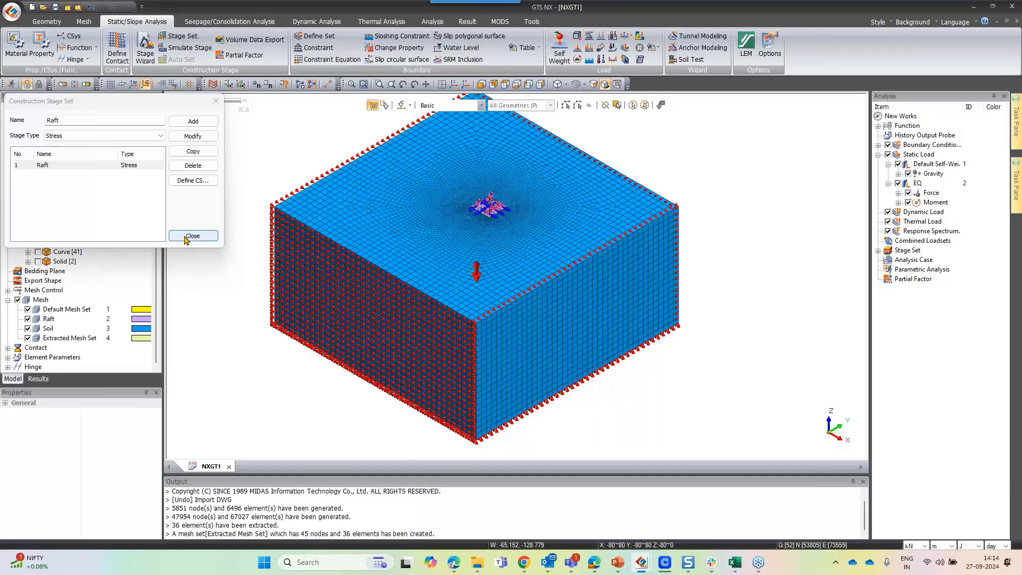
left_click(187, 239)
Create a new analysis case titled Raft with Construction Stage solution type using the Raft construction stage set
left_click(432, 22)
left_click(19, 47)
left_click(429, 165)
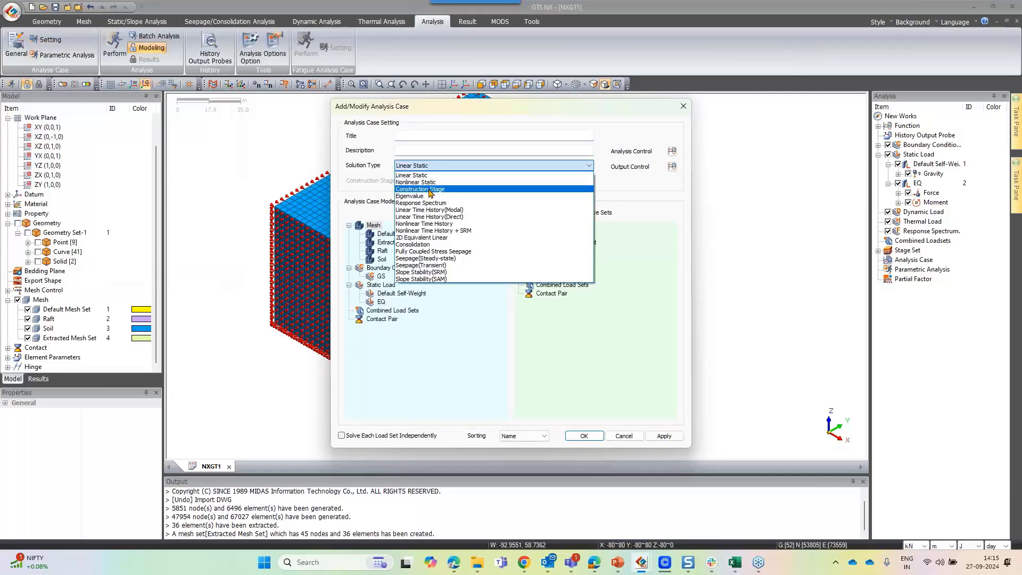
left_click(427, 189)
left_click(493, 182)
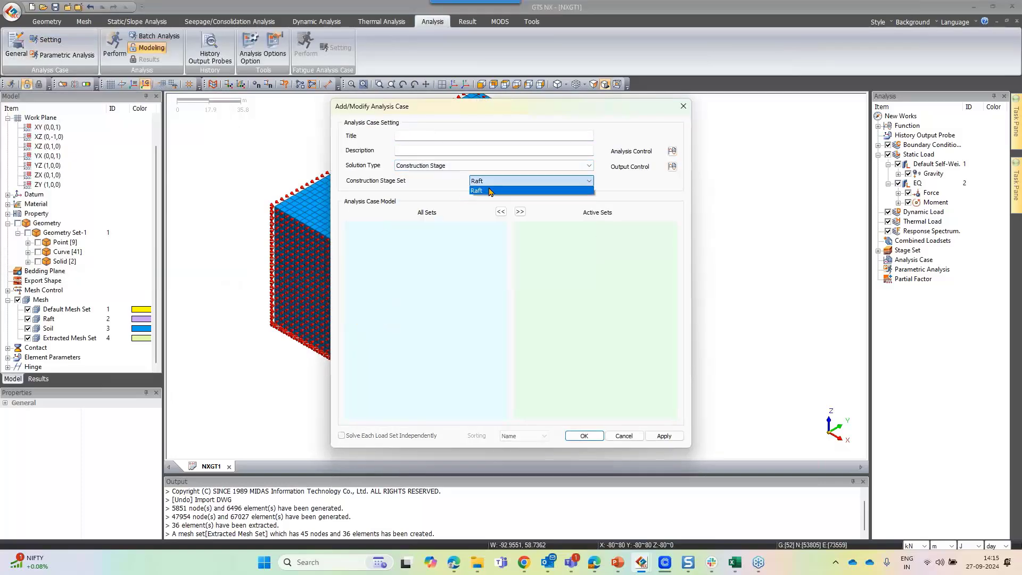
left_click(493, 190)
left_click(447, 136)
type("Raft")
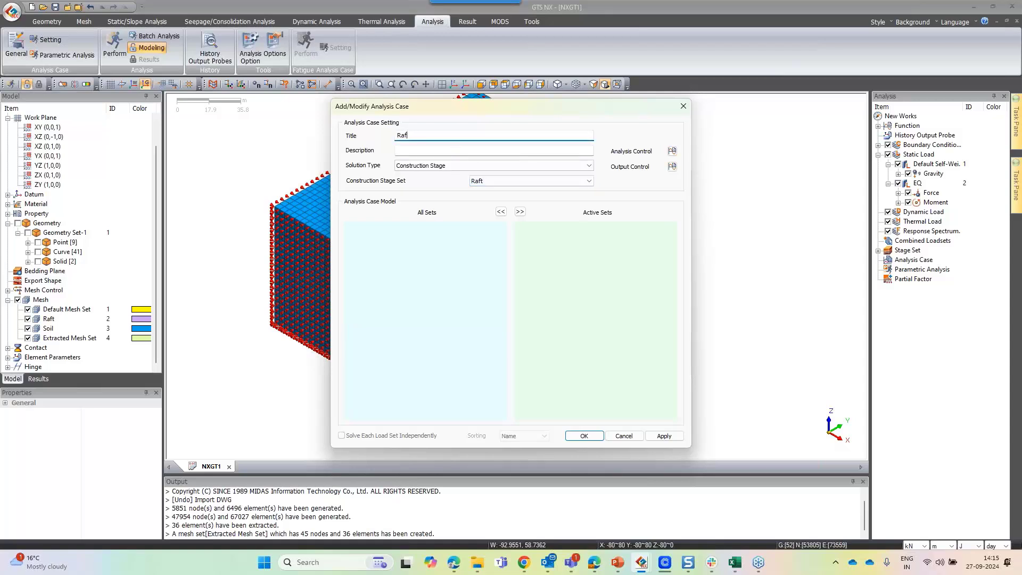
Set analysis control with initial stage 1:Insitu, Apply K0 Condition, Clear Strain, Cut-Off Negative Effective Pressure and Estimate Initial Configuration enabled
left_click(672, 151)
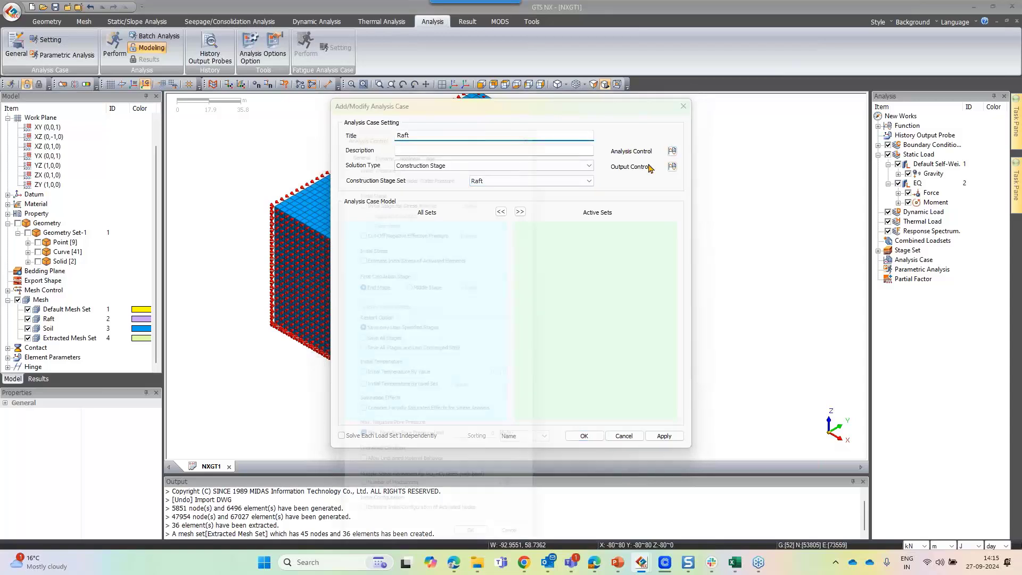
left_click(432, 118)
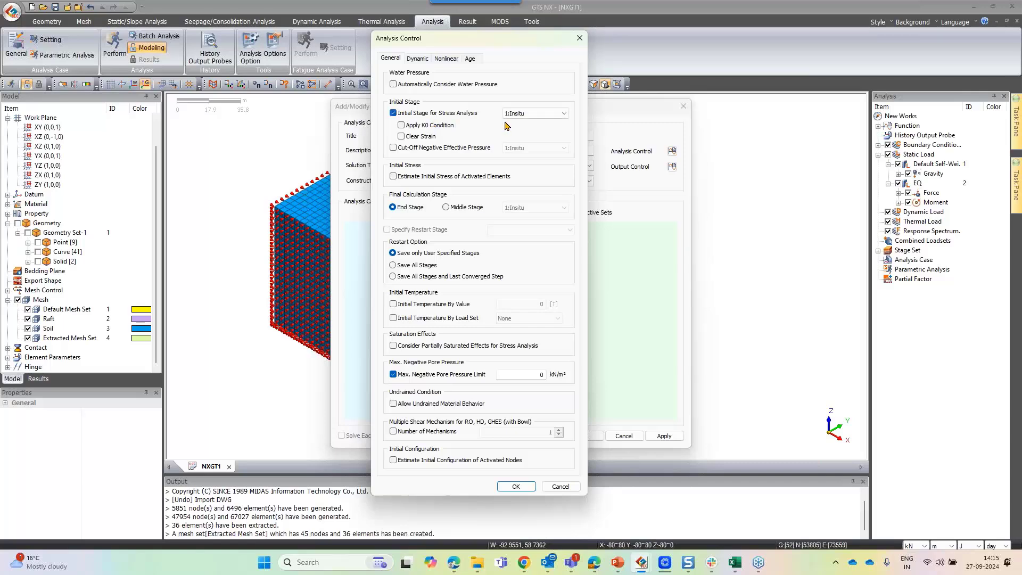
left_click(535, 113)
left_click(529, 121)
left_click(429, 125)
left_click(427, 138)
left_click(438, 150)
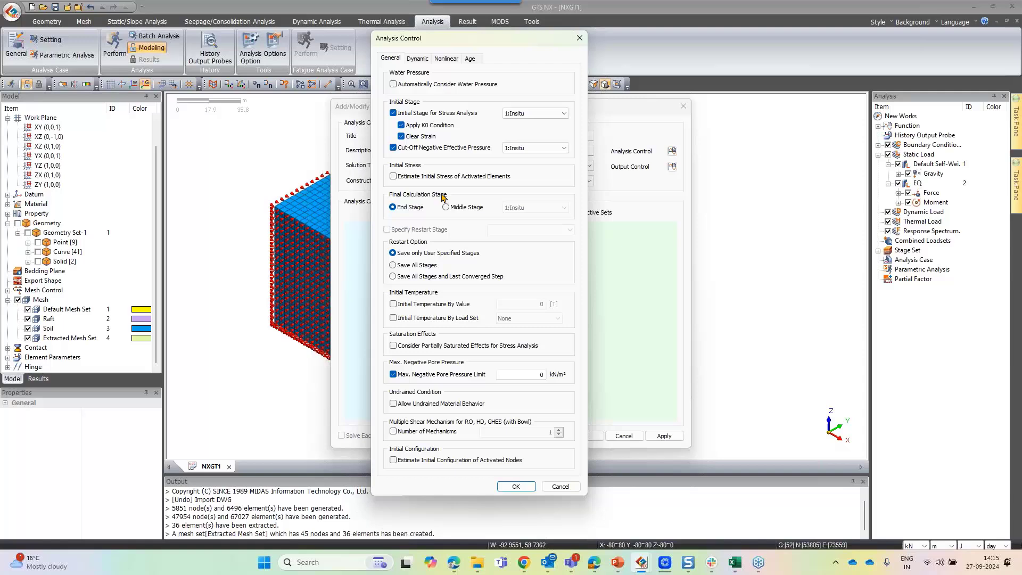
left_click(394, 461)
left_click_drag(509, 48, 591, 22)
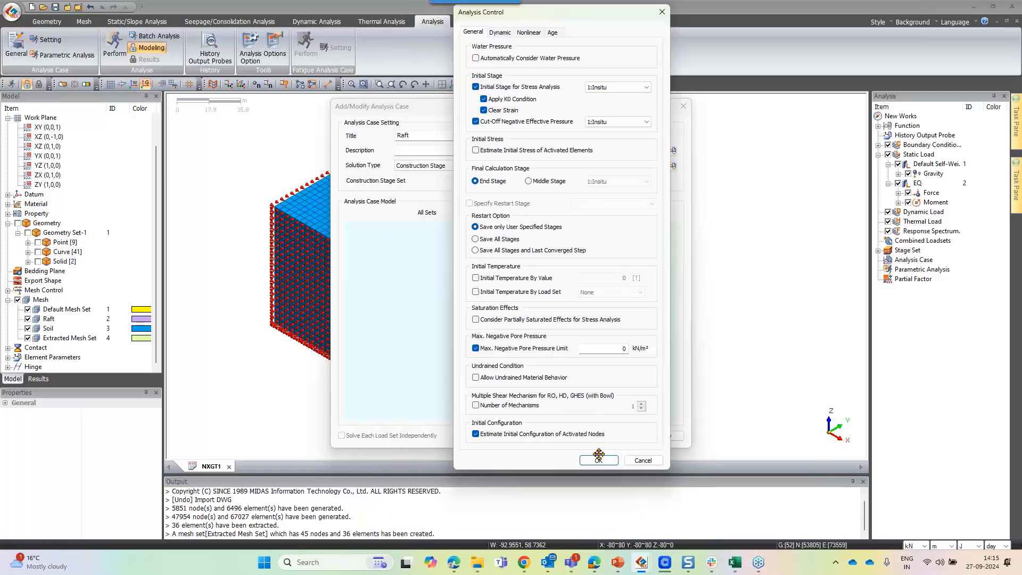
left_click(604, 461)
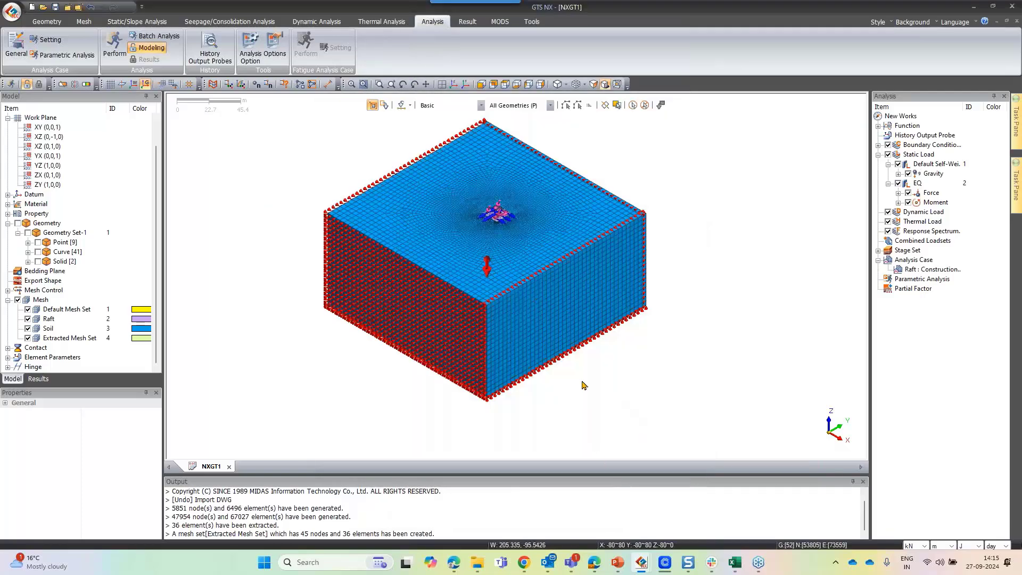
left_click(114, 43)
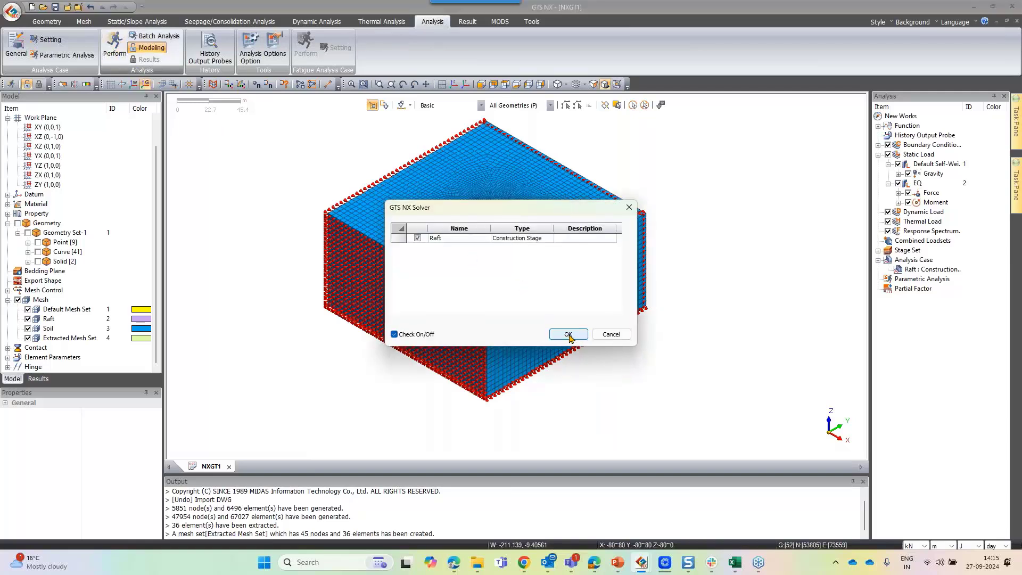
left_click(610, 335)
Switch to the already analysed practice.gts project window
mouse_move(641, 562)
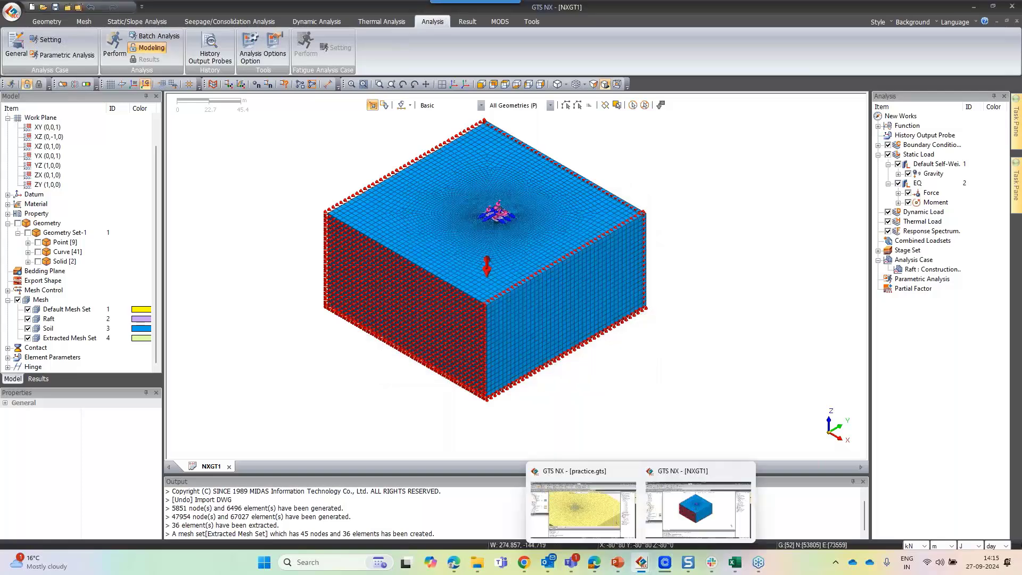
left_click(598, 497)
scroll(529, 212, "down", 2)
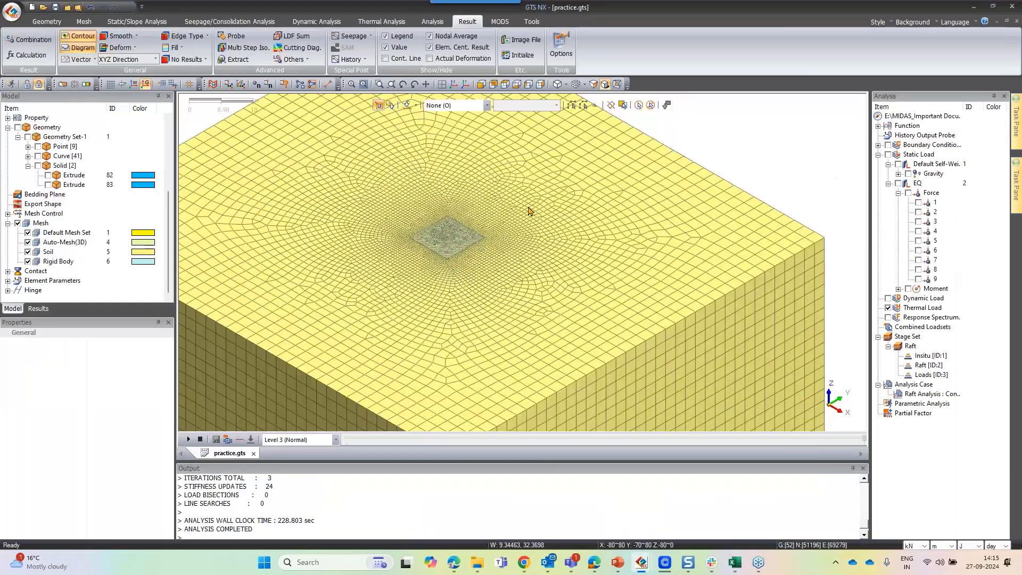
scroll(528, 211, "down", 1)
Display the Total Translation displacement contour for the first increment of the Loads stage
left_click(38, 309)
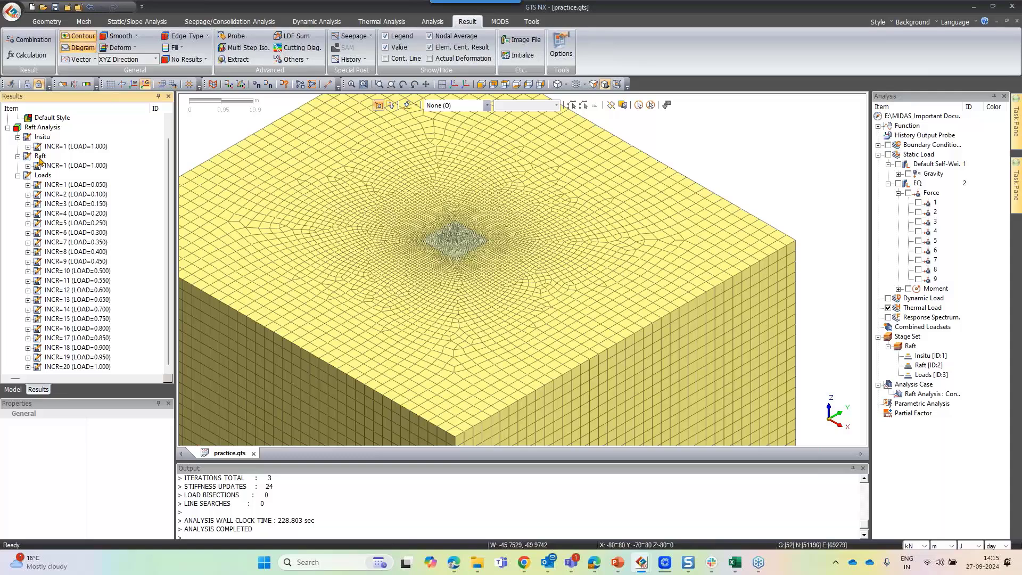
left_click(28, 185)
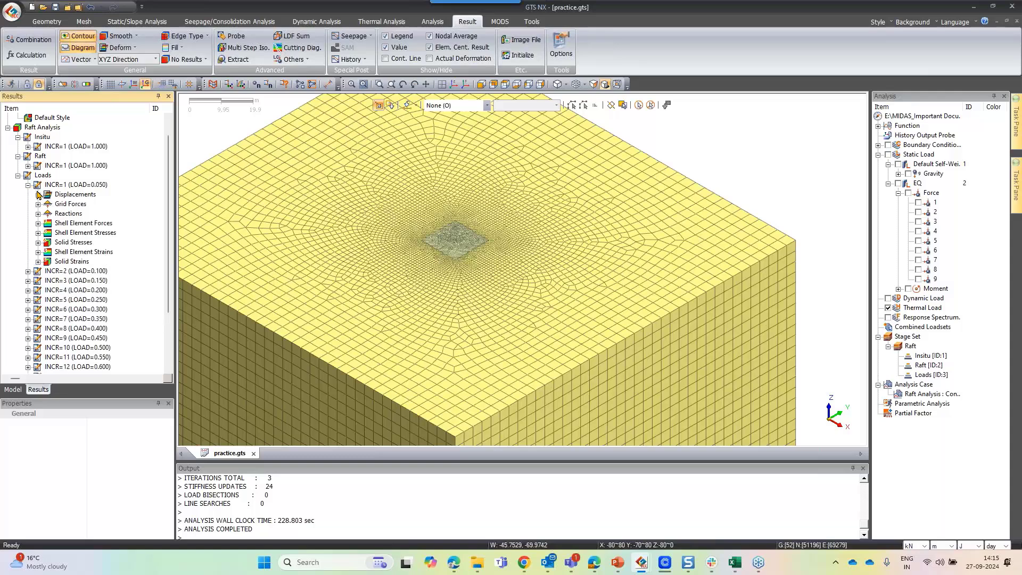
left_click(38, 194)
left_click(85, 223)
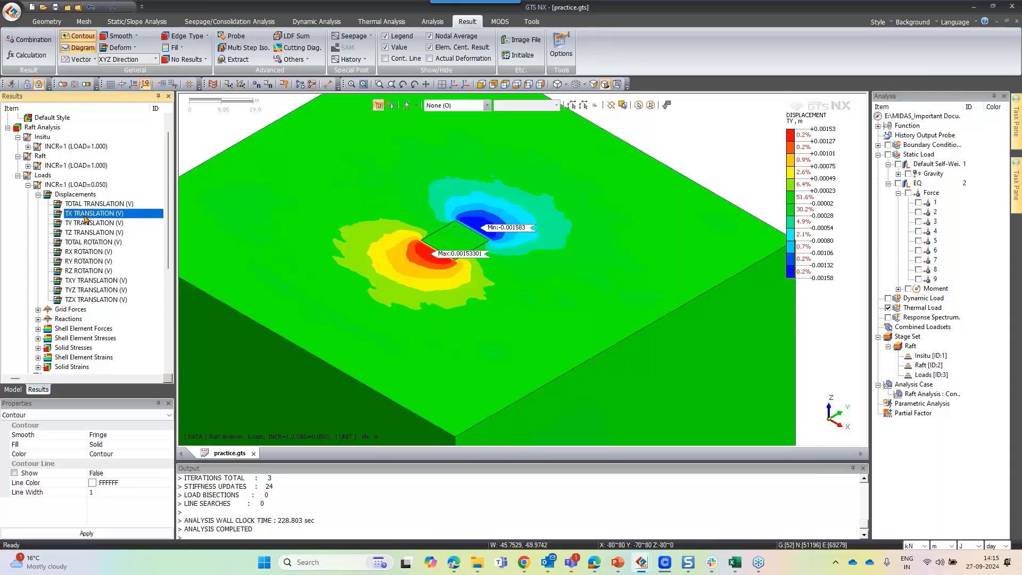
left_click(87, 213)
left_click(95, 203)
scroll(527, 302, "up", 4)
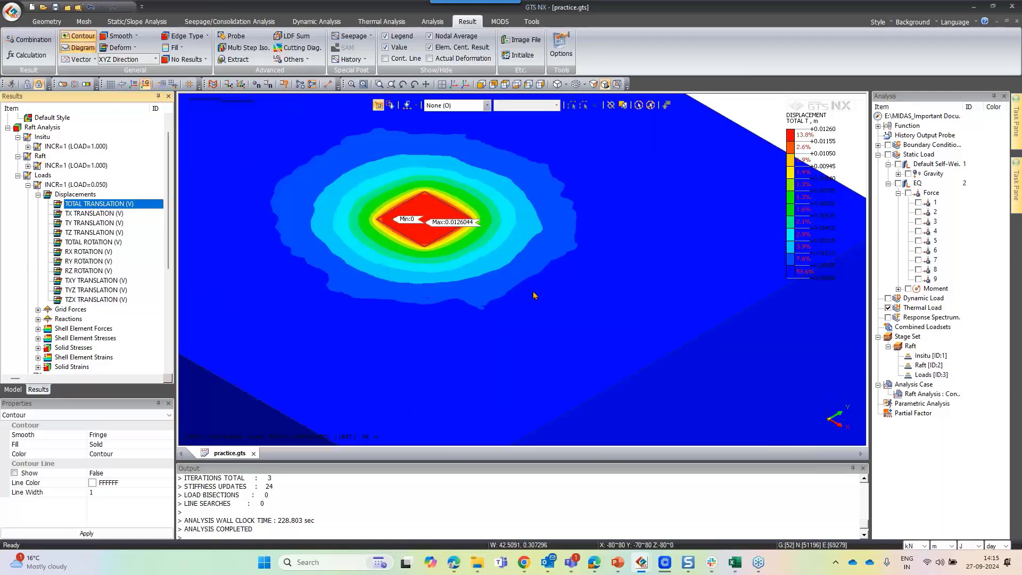
Change the length unit to mm for the displayed results
left_click(943, 546)
left_click(939, 503)
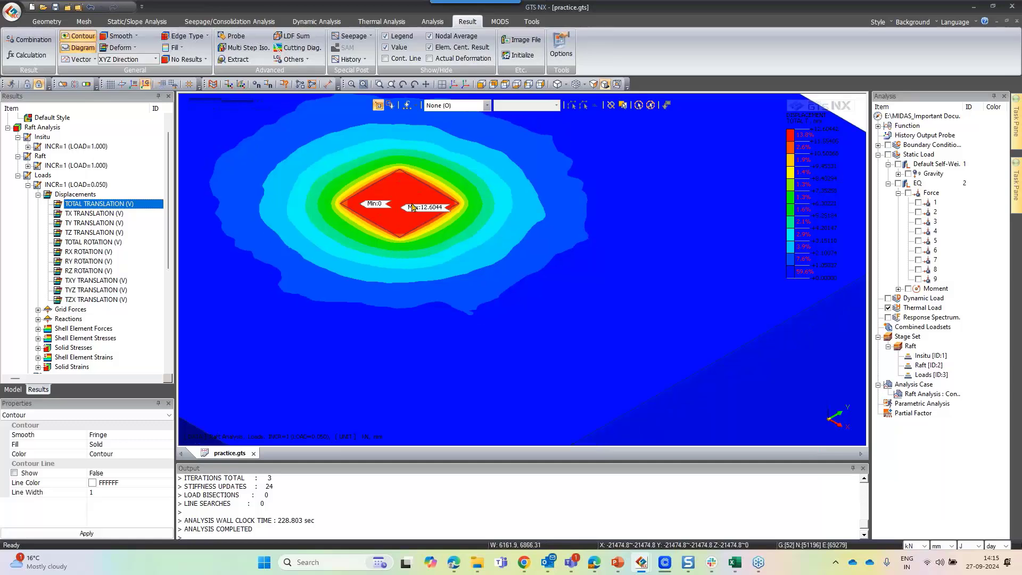
scroll(393, 200, "up", 3)
scroll(397, 202, "up", 2)
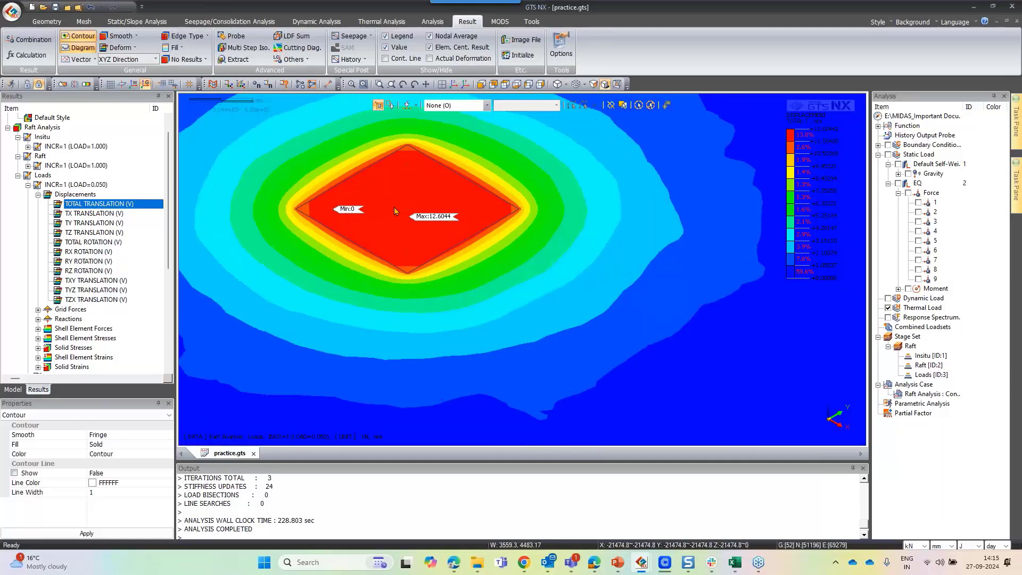
Probe the displacement values at several nodes across the contour around the raft
left_click(235, 35)
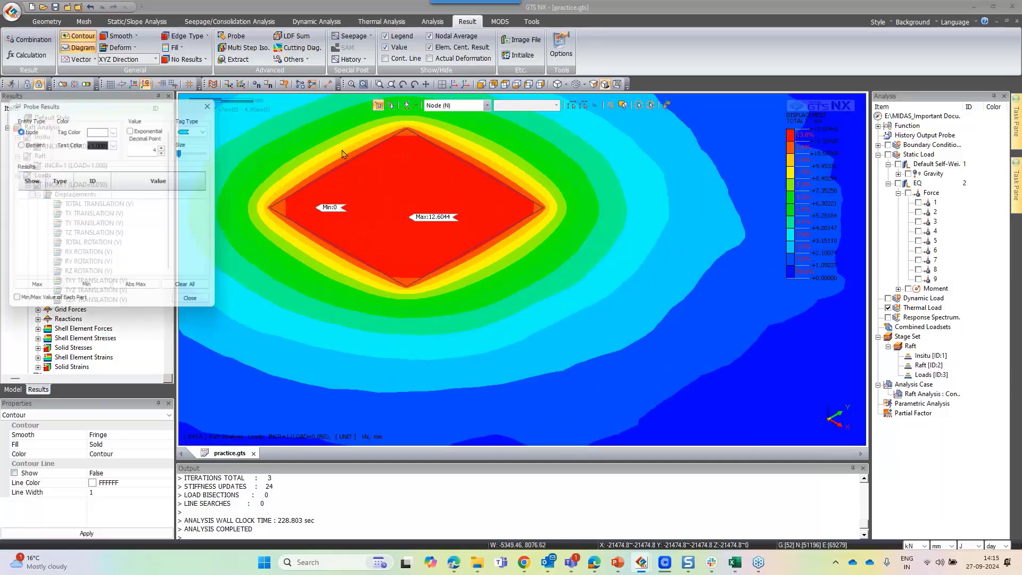
left_click(362, 208)
left_click(412, 152)
left_click(452, 195)
left_click(556, 162)
left_click(587, 221)
left_click(599, 254)
left_click(493, 291)
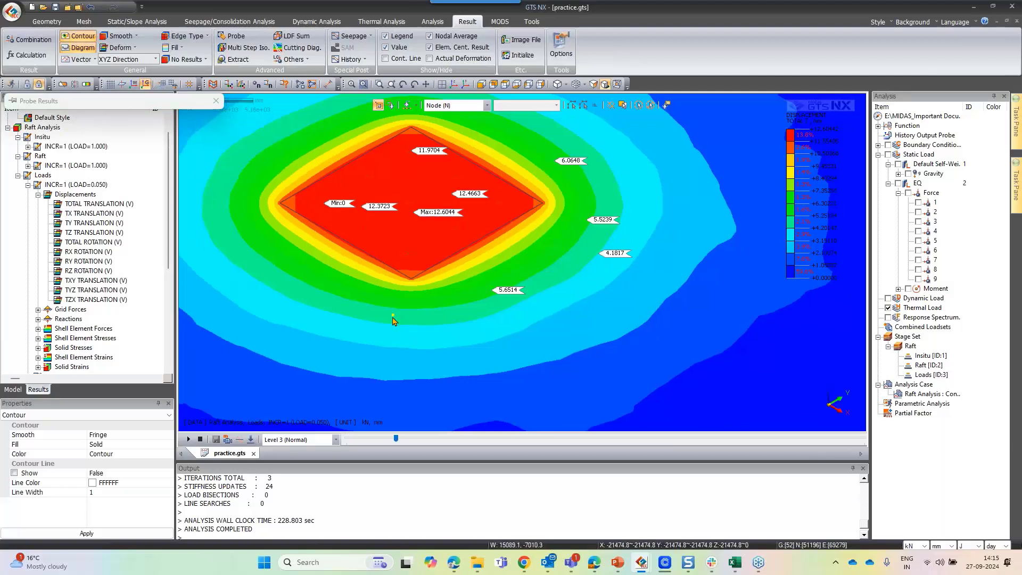
left_click(395, 315)
left_click(352, 318)
left_click(332, 289)
left_click(267, 237)
left_click(260, 159)
left_click(298, 151)
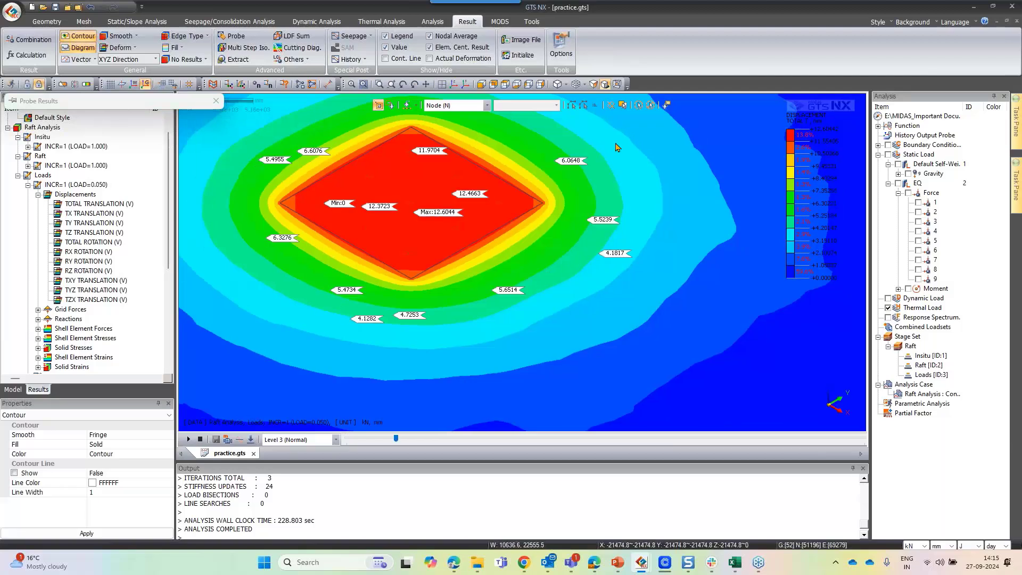
scroll(438, 106, "down", 4)
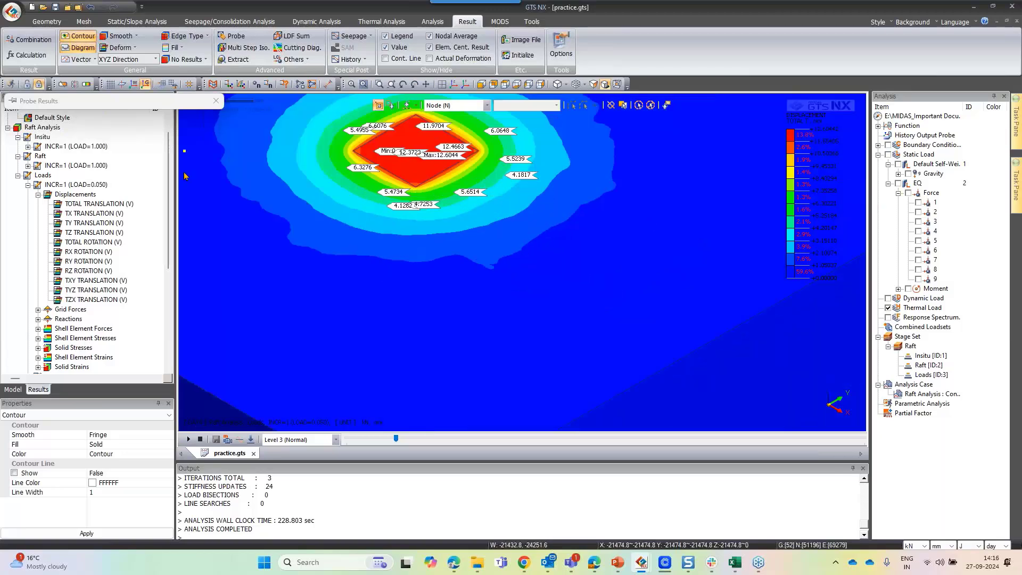
Open the Clip & Slice Plane tool to inspect the model in section, then close it
left_click(63, 86)
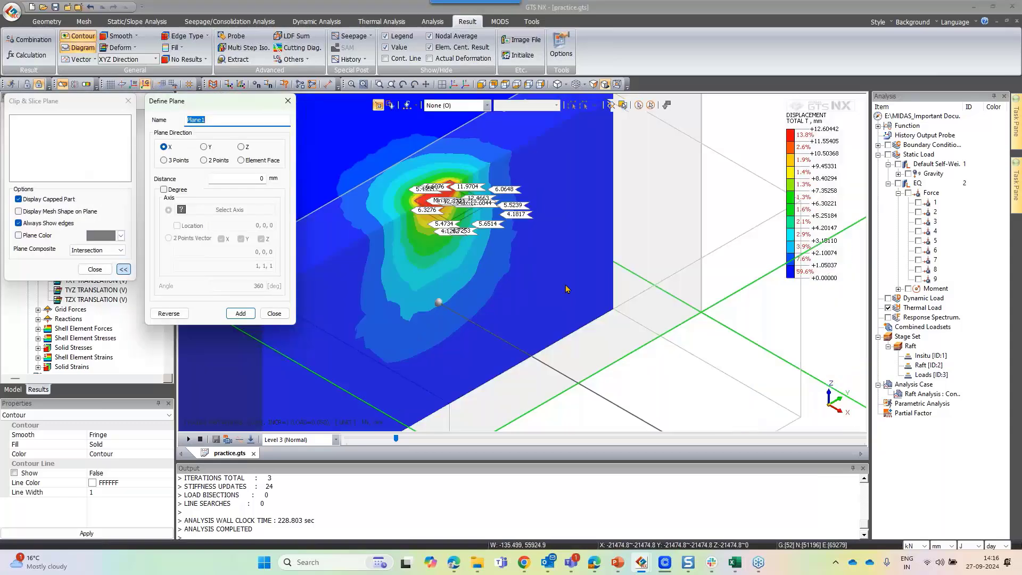
scroll(565, 289, "down", 1)
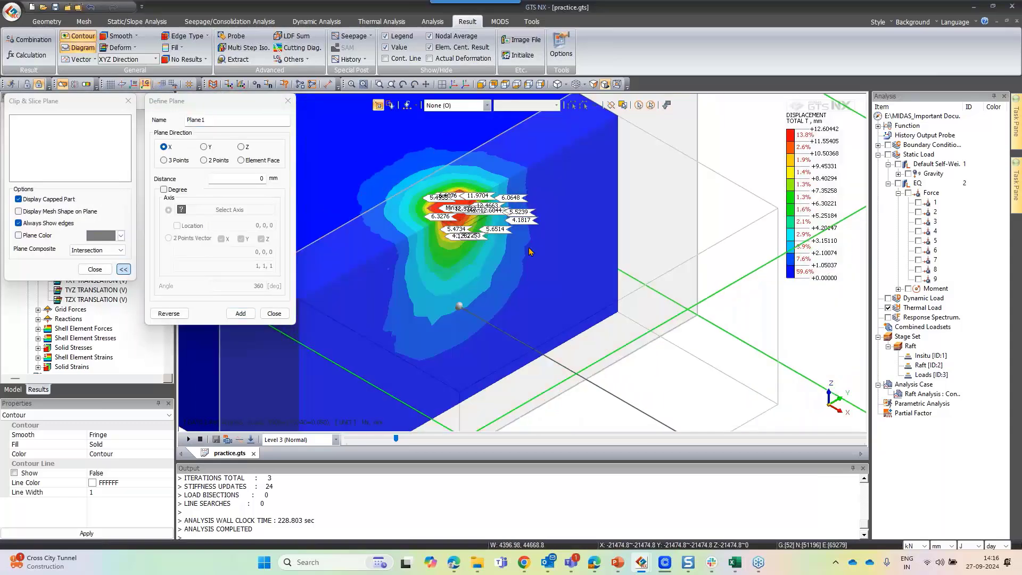
middle_click_drag(530, 252, 423, 242)
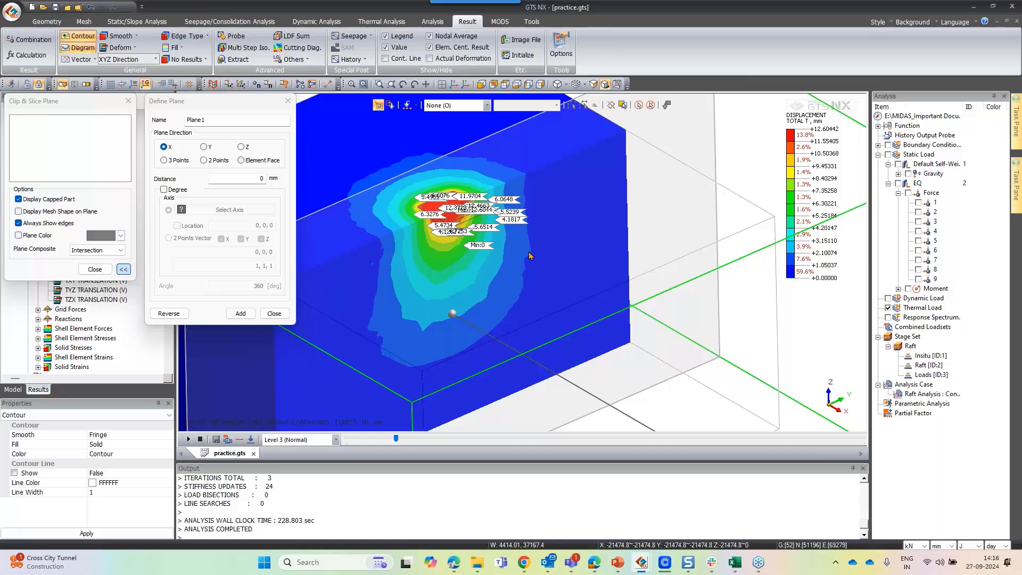
scroll(529, 255, "down", 3)
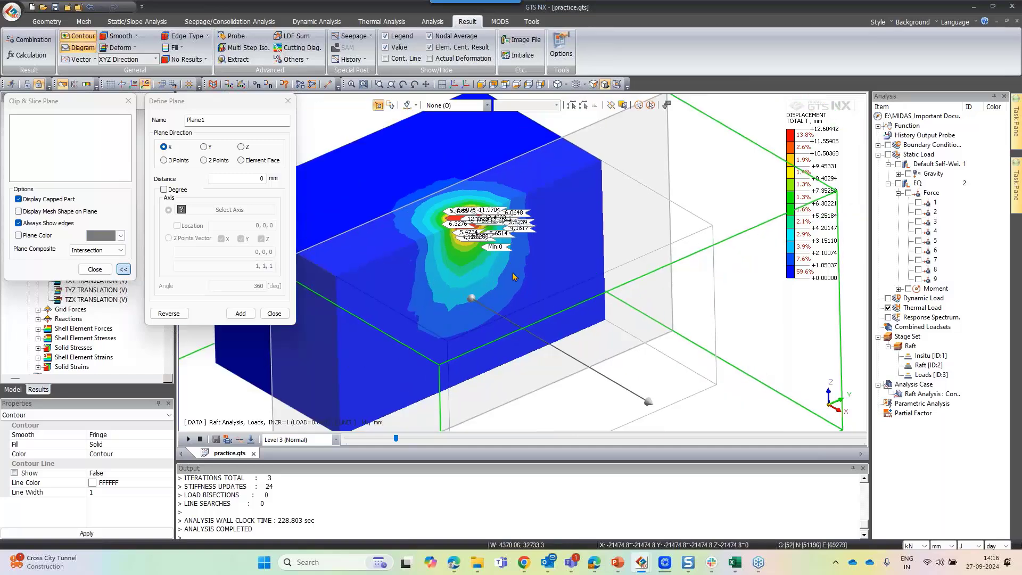
mouse_move(513, 277)
middle_mouse_down()
mouse_move(469, 292)
mouse_move(455, 274)
mouse_move(508, 278)
middle_mouse_up()
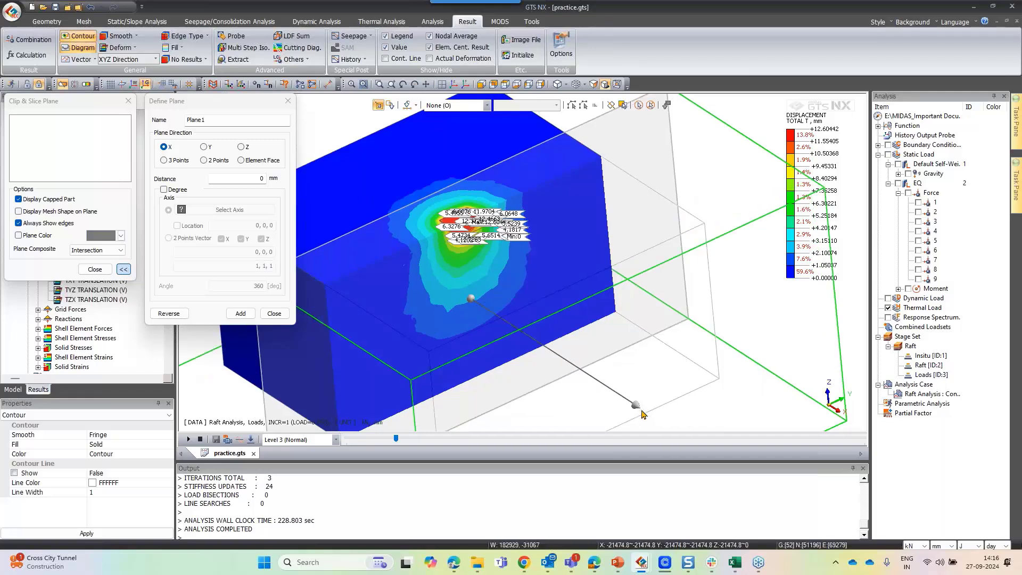
left_click_drag(641, 410, 595, 411)
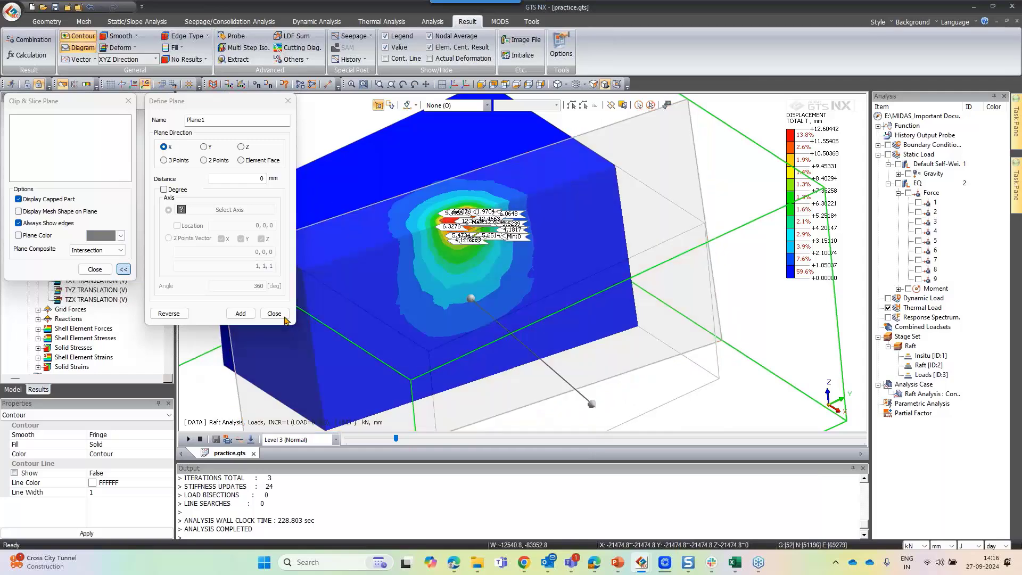
left_click(285, 318)
left_click(92, 271)
scroll(376, 274, "down", 1)
scroll(455, 213, "up", 2)
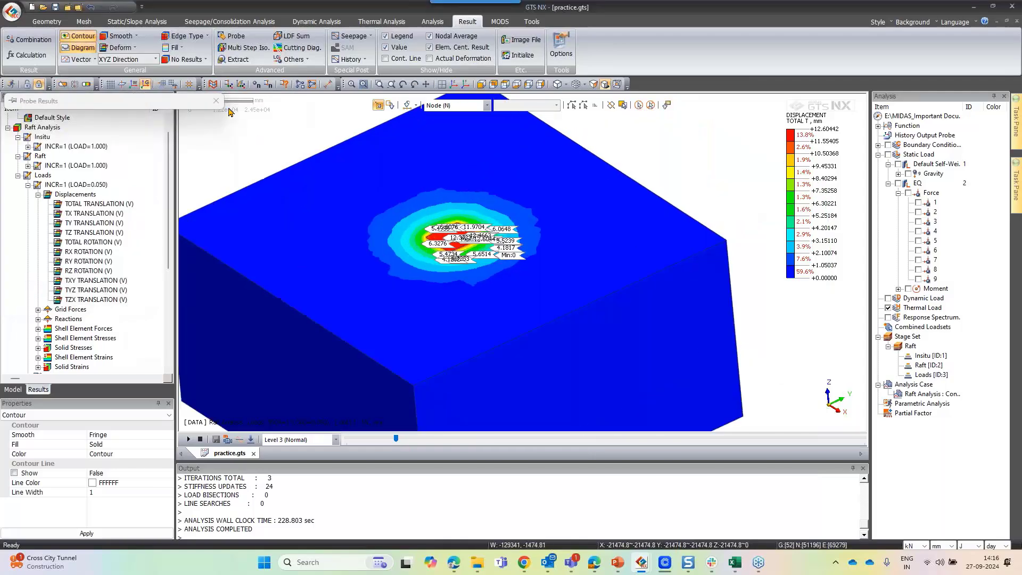
Clear the probe labels from the displacement contour
left_click(234, 37)
key("Escape")
scroll(468, 233, "up", 5)
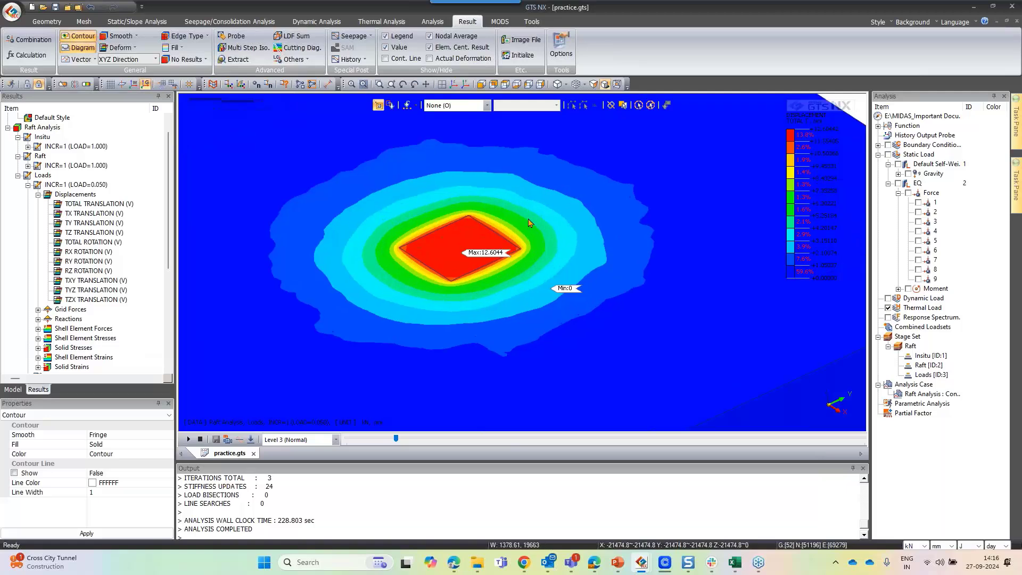
scroll(511, 226, "up", 3)
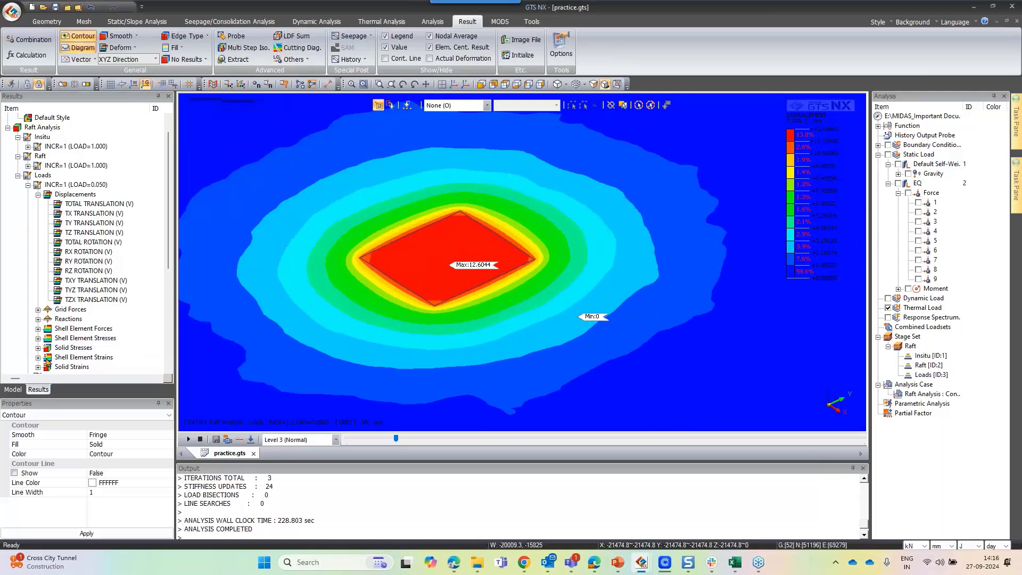
Hide the Auto-Mesh(3D) and Rigid Body mesh sets to inspect the soil settlement beneath the raft
left_click(20, 391)
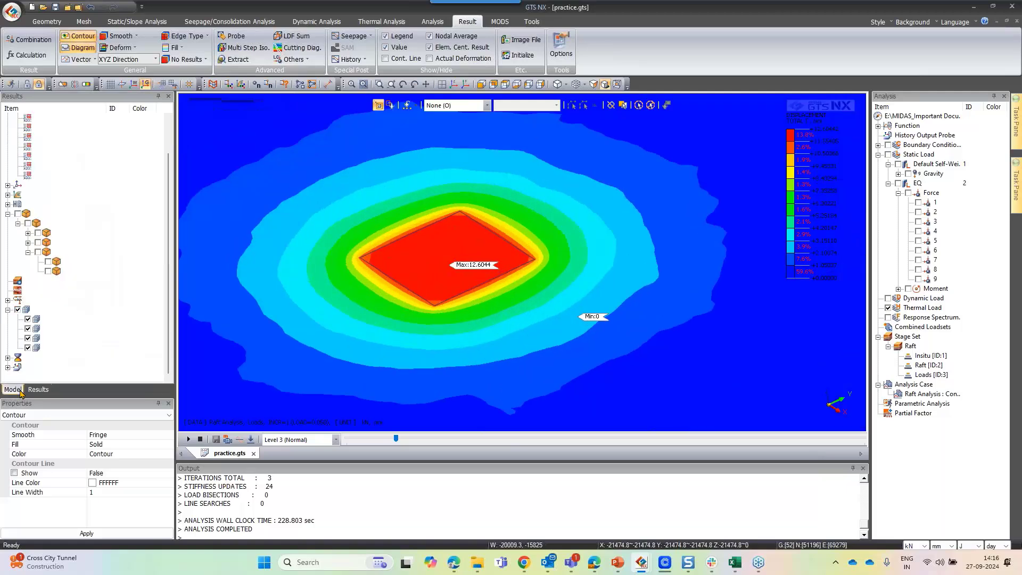
left_click(28, 328)
scroll(458, 242, "up", 3)
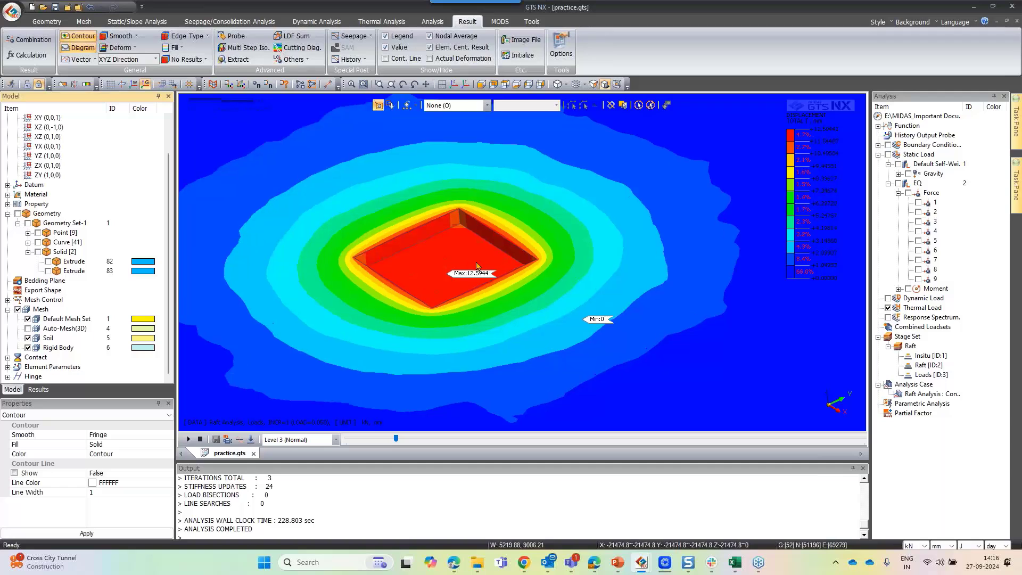
middle_click_drag(451, 246, 485, 275)
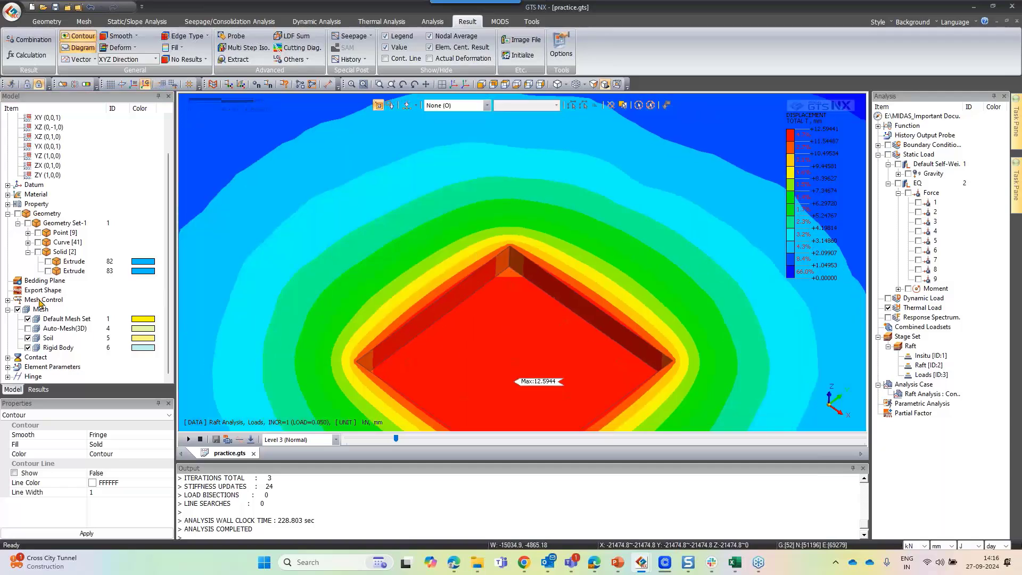
left_click(28, 348)
scroll(362, 286, "down", 3)
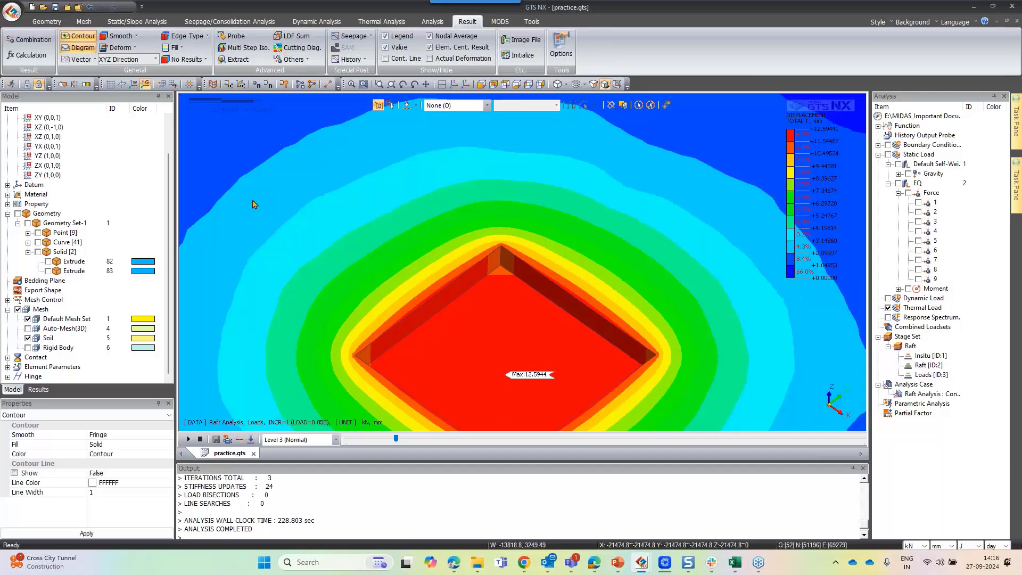
scroll(367, 341, "up", 2)
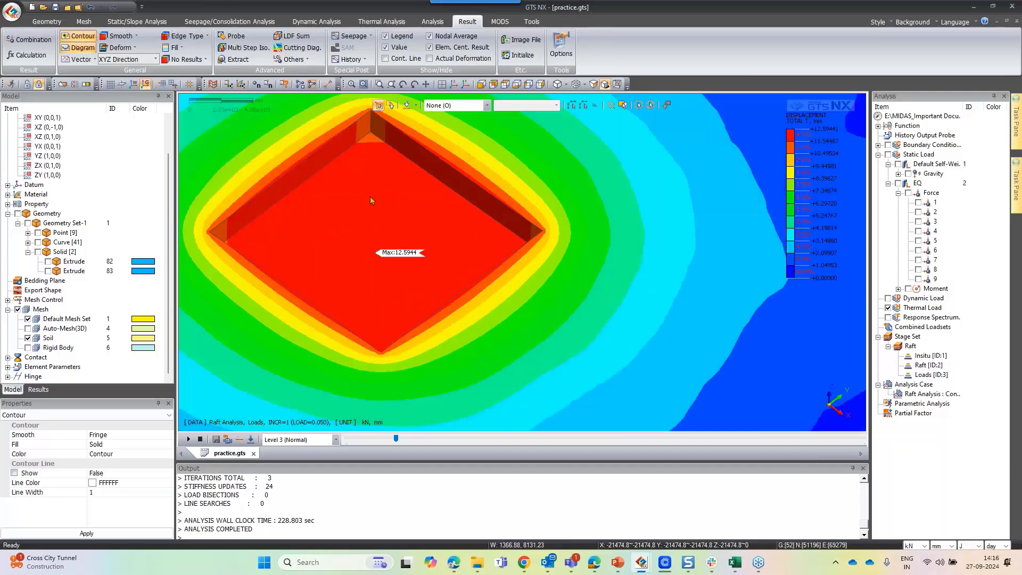
Open Extract Results for the Raft Analysis with node selection, choosing Displacements and TZ TRANSLATION
key("n")
left_click(246, 63)
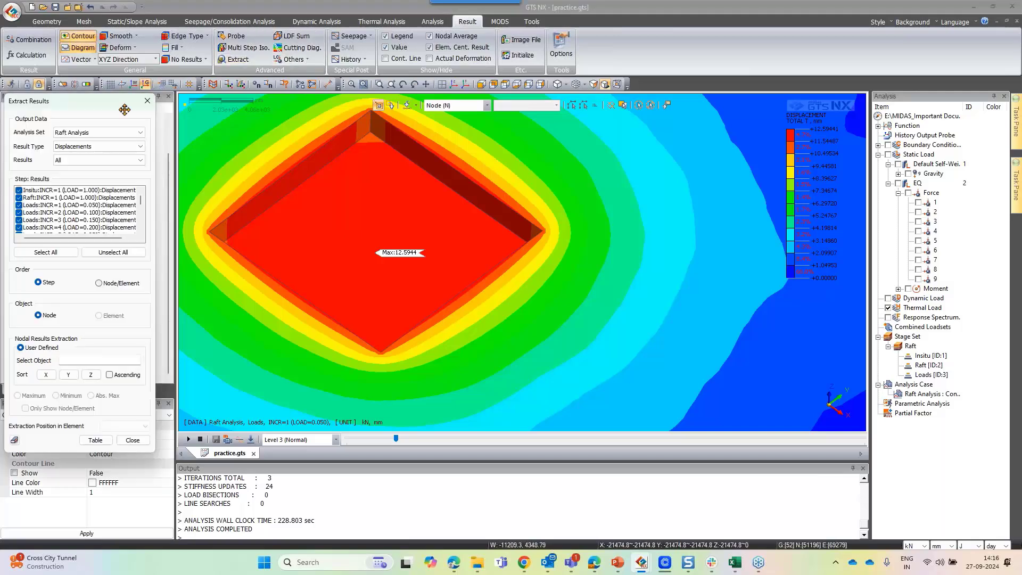
left_click(133, 160)
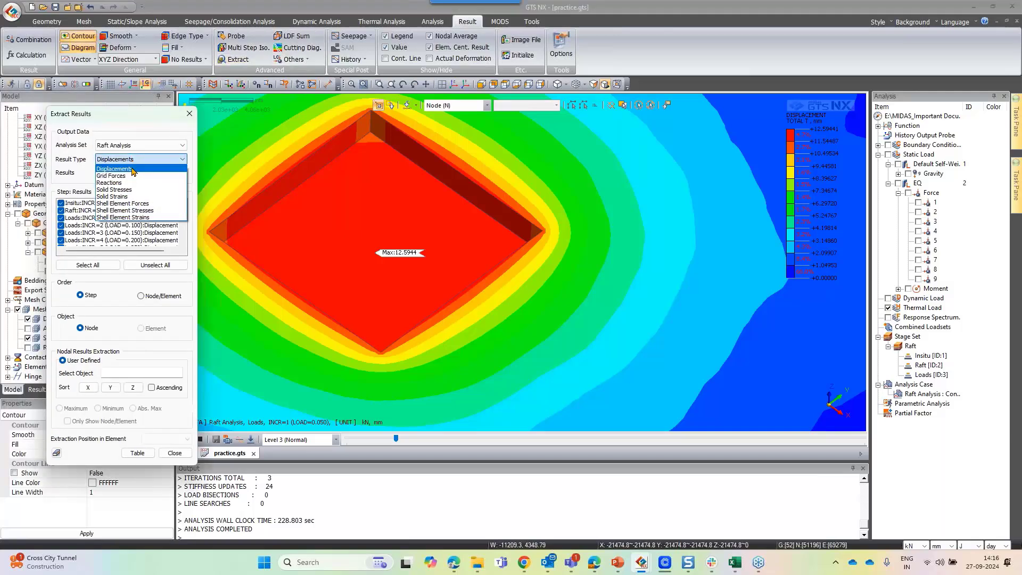
left_click(132, 169)
left_click(134, 173)
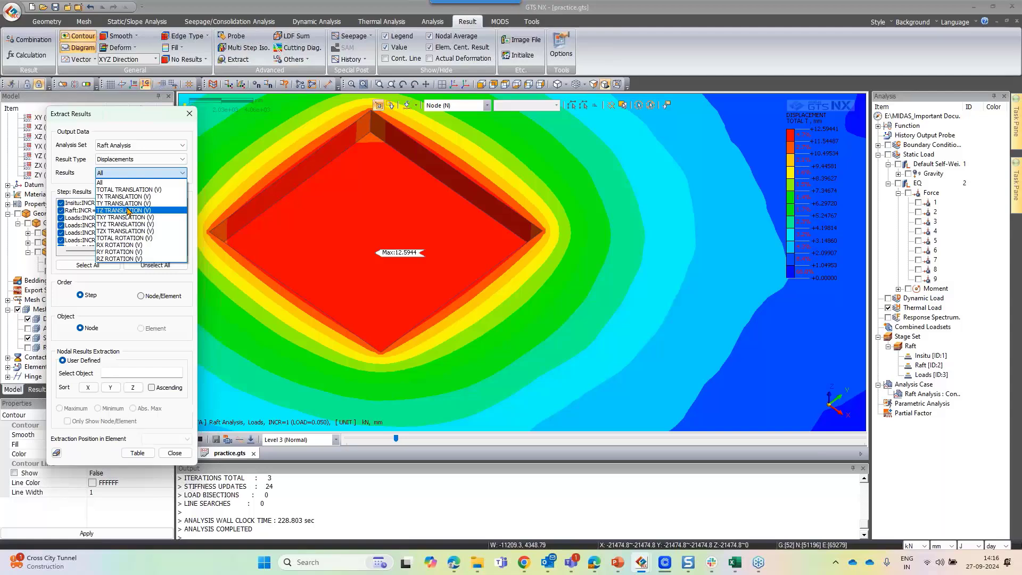
left_click(128, 210)
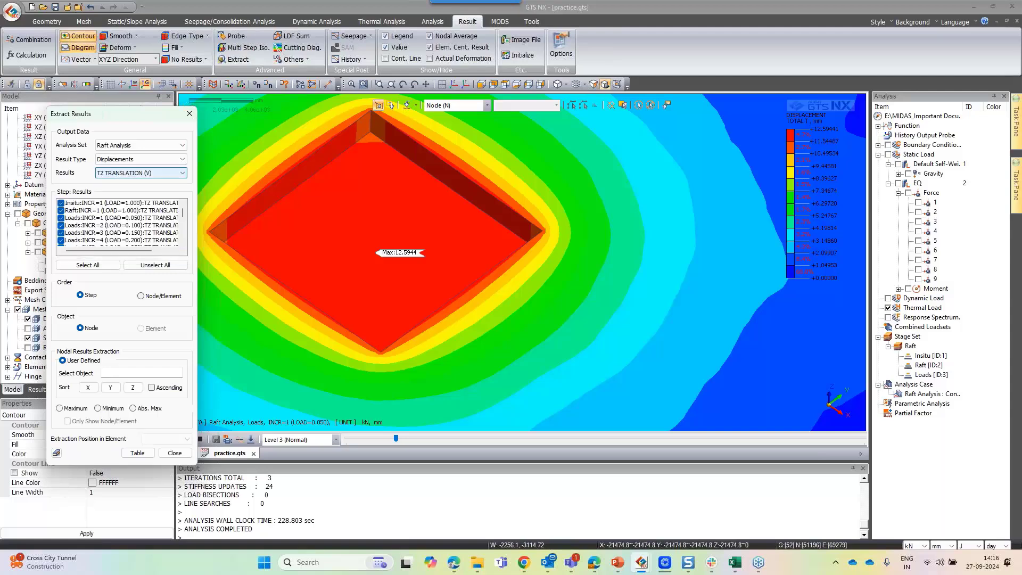
Pick five nodes across the raft and generate the TZ translation results table
left_click(389, 192)
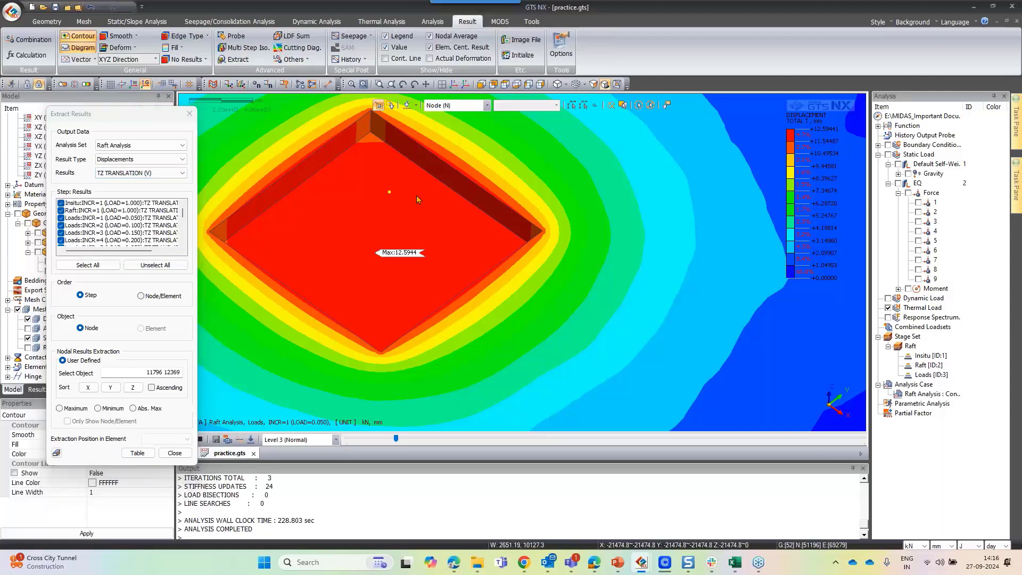
left_click(469, 257)
left_click(389, 306)
left_click(298, 339)
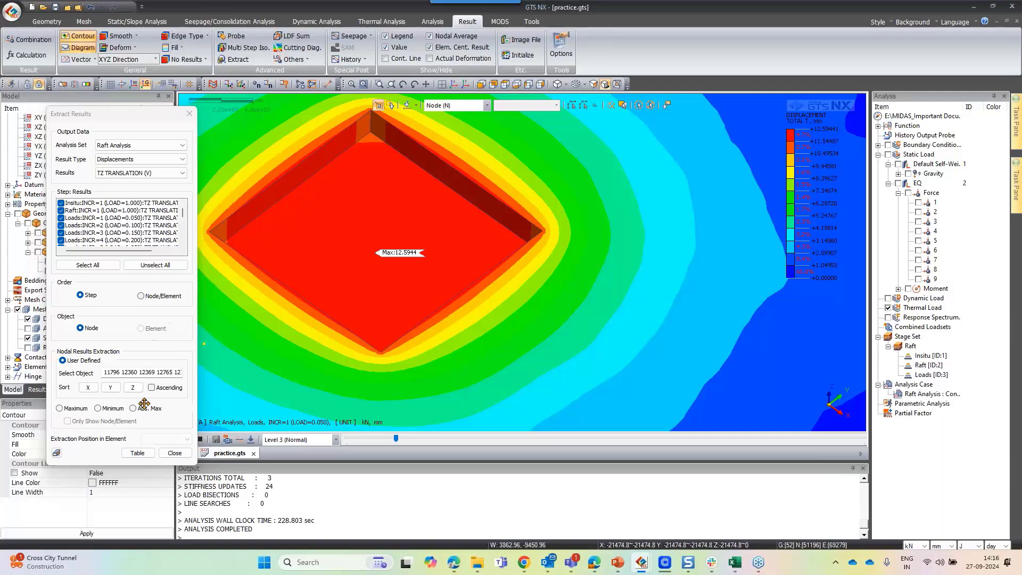
left_click(140, 454)
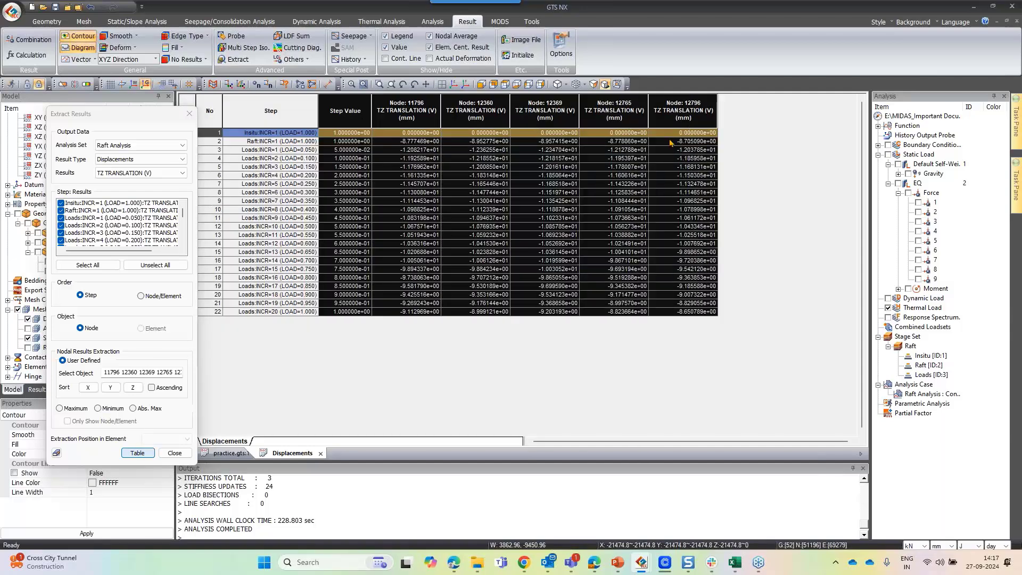
Plot the displacement table as a simple line graph against step value and compare it with the table
right_click(620, 163)
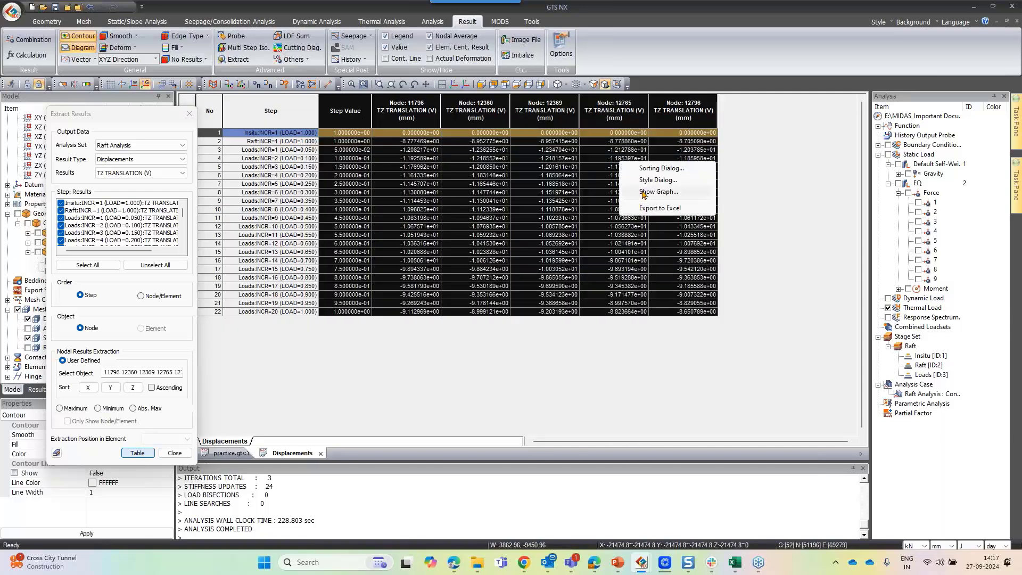
left_click(644, 192)
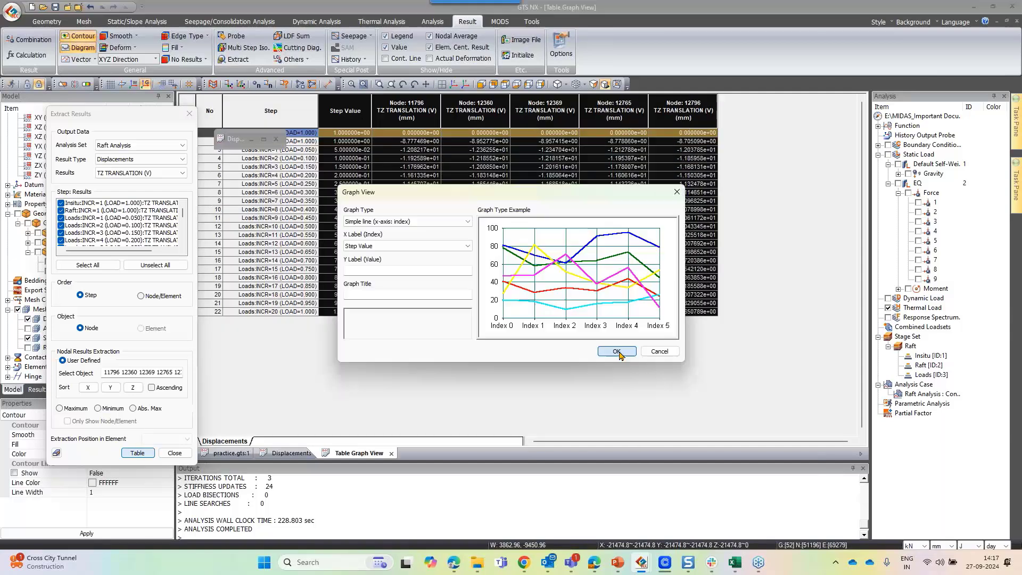
left_click(616, 352)
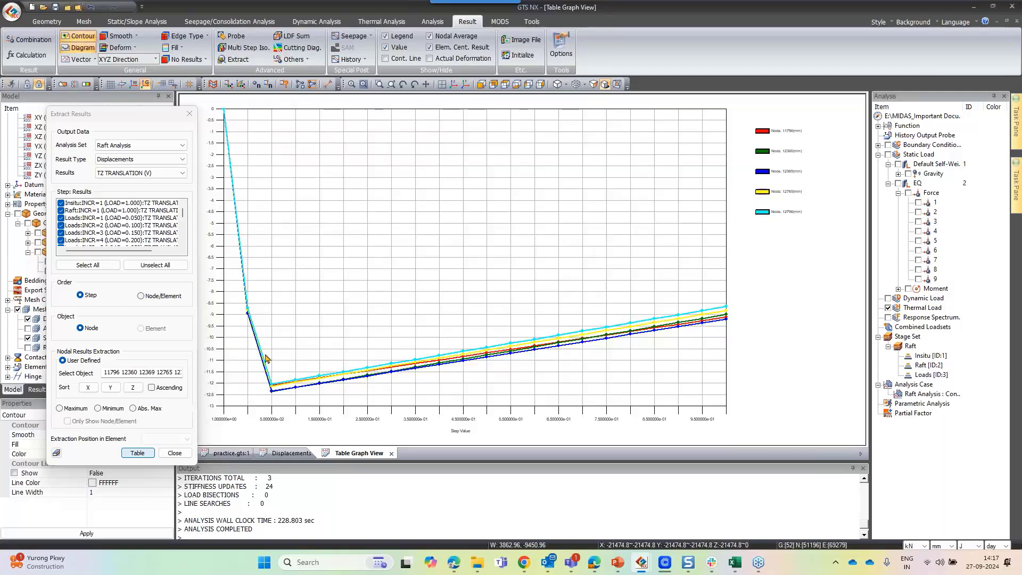
left_click(277, 456)
left_click_drag(447, 122, 703, 122)
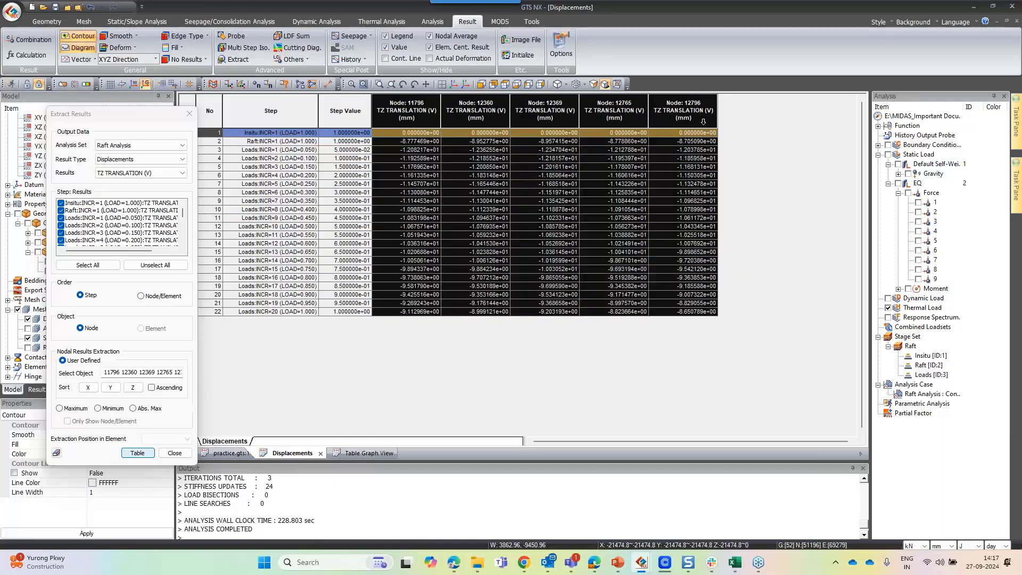
left_click(365, 453)
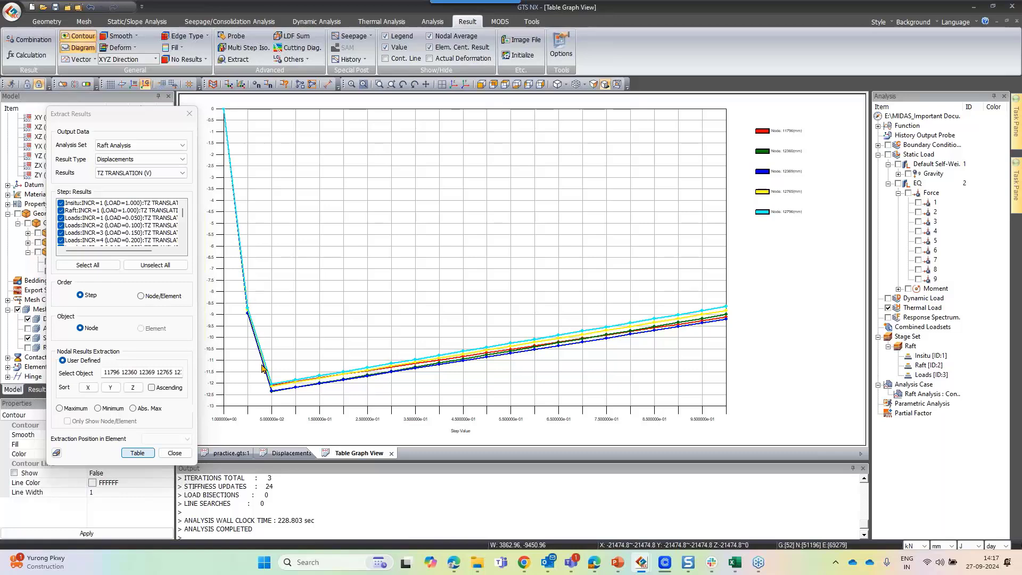
left_click(276, 397)
Switch the extraction to Solid Stresses with S-ZZ TOTAL and generate the stress table for the same nodes
left_click(167, 174)
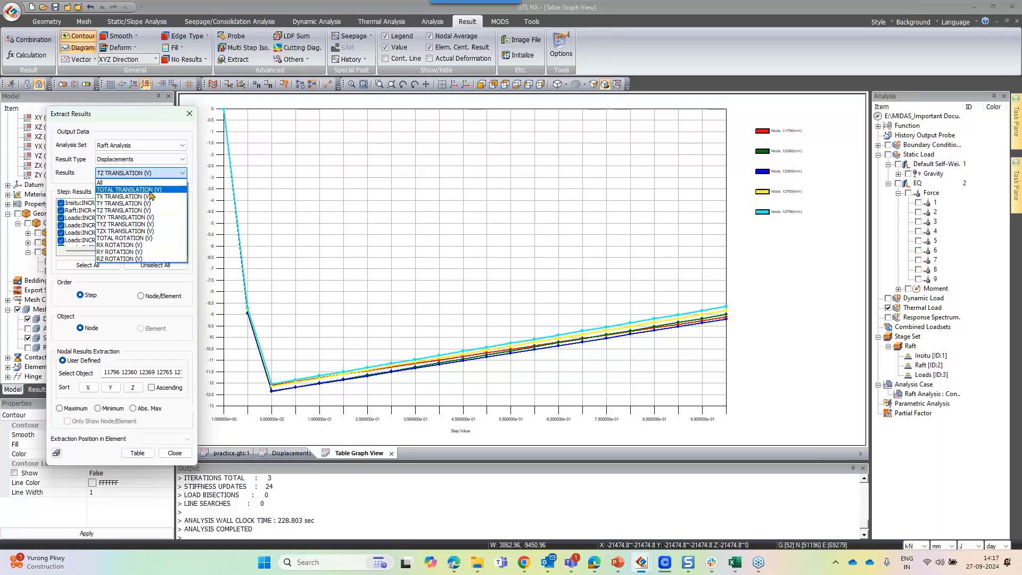
left_click(152, 160)
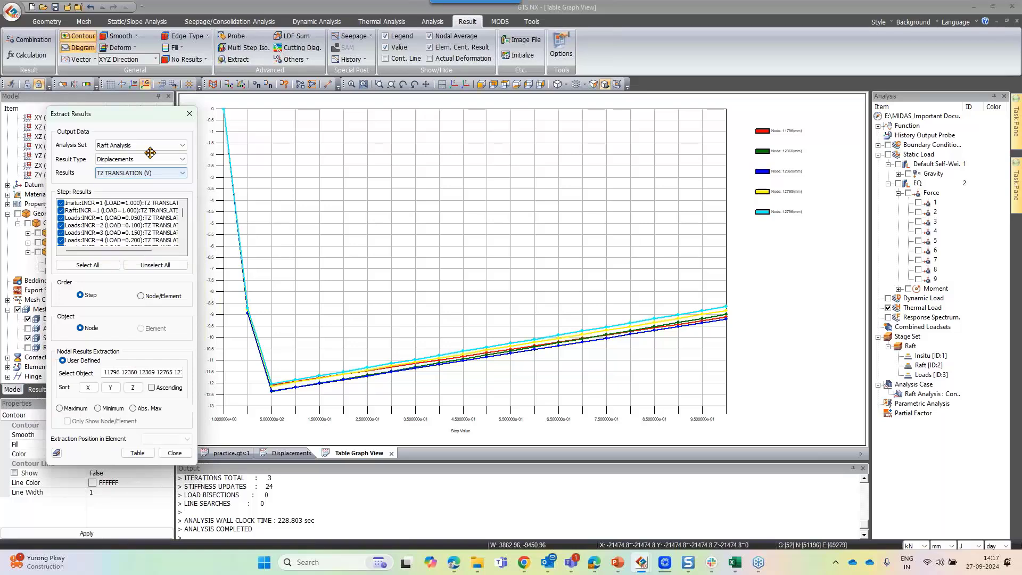
left_click(152, 160)
left_click(133, 182)
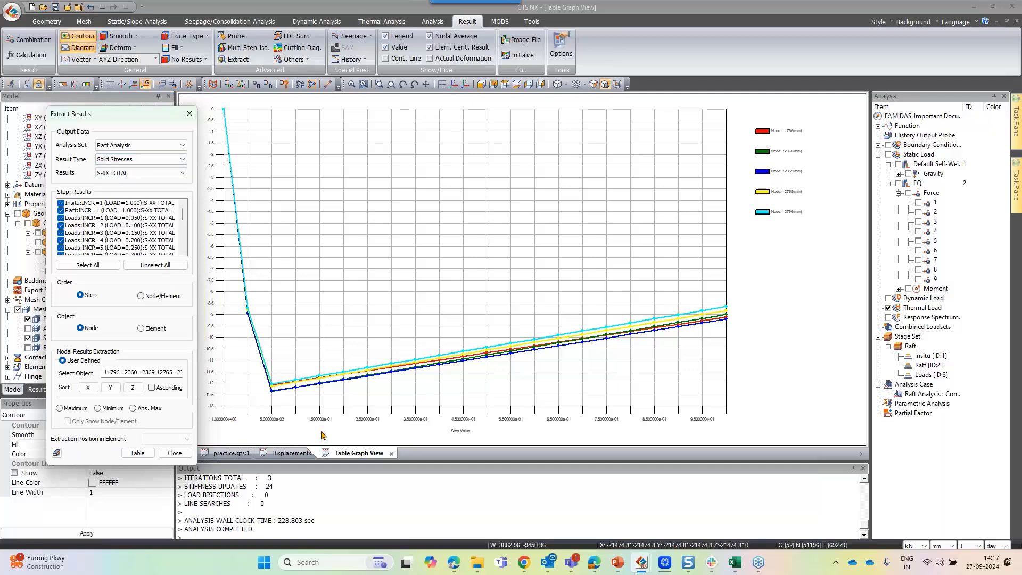
left_click(242, 454)
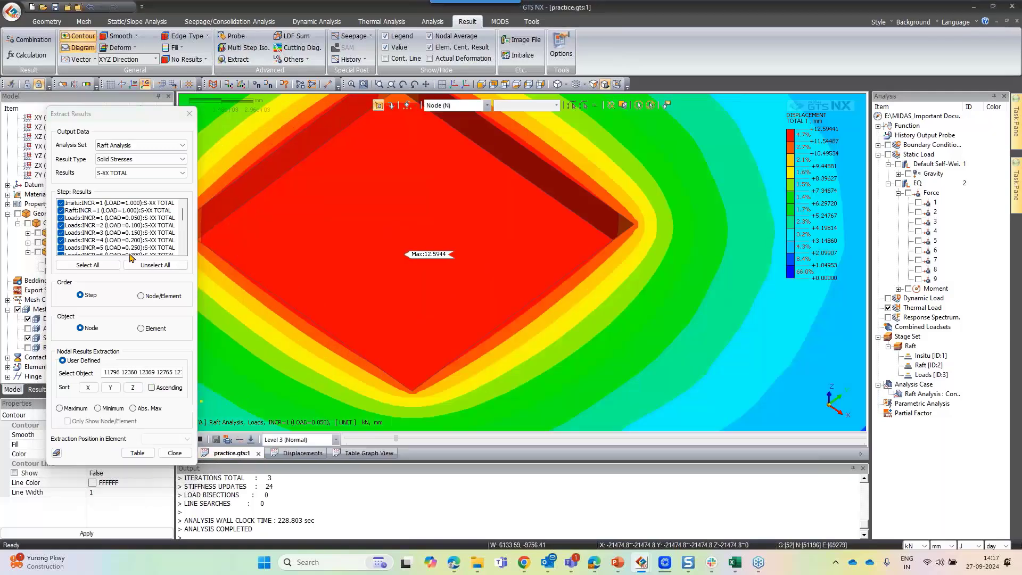
left_click(141, 173)
left_click(141, 280)
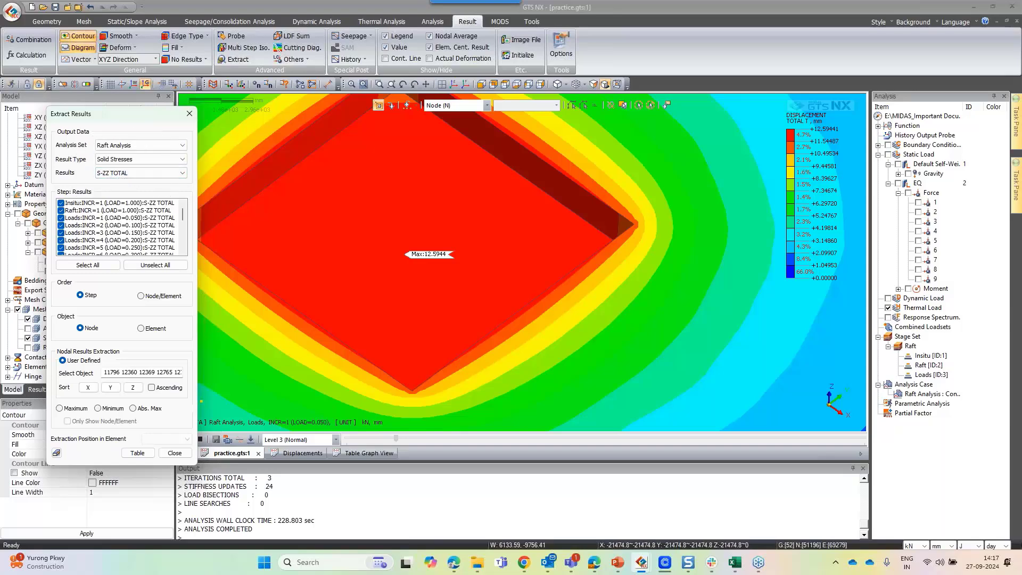
left_click(140, 452)
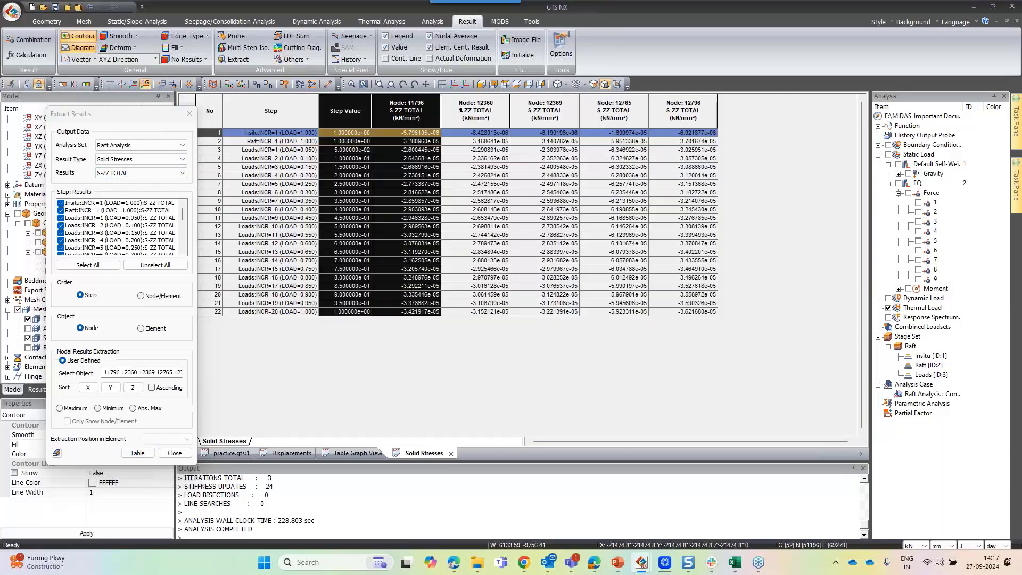
Graph the S-ZZ TOTAL stress table and zoom out to fit all curves
right_click(479, 149)
left_click(519, 179)
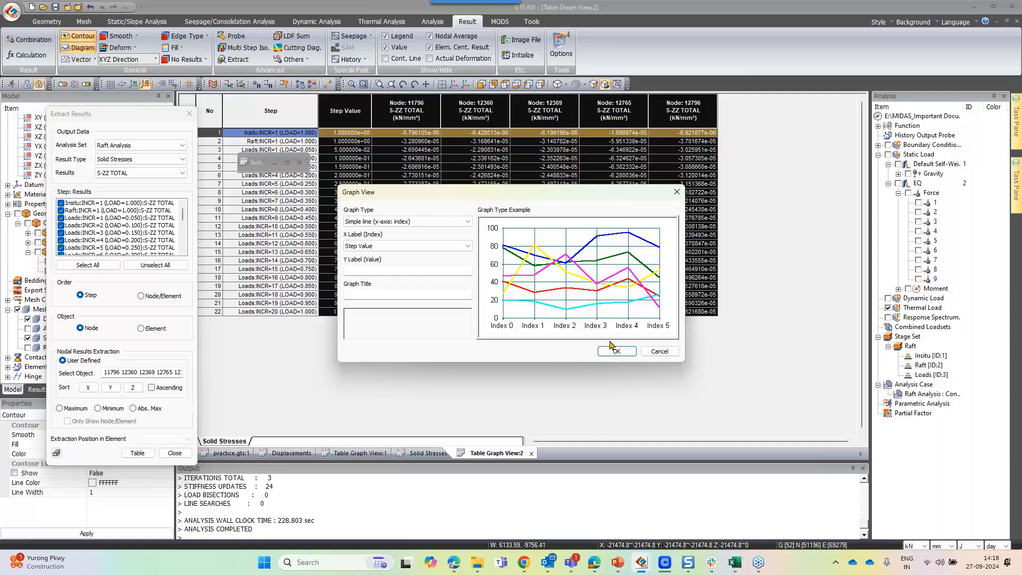
left_click(612, 348)
right_click(296, 286)
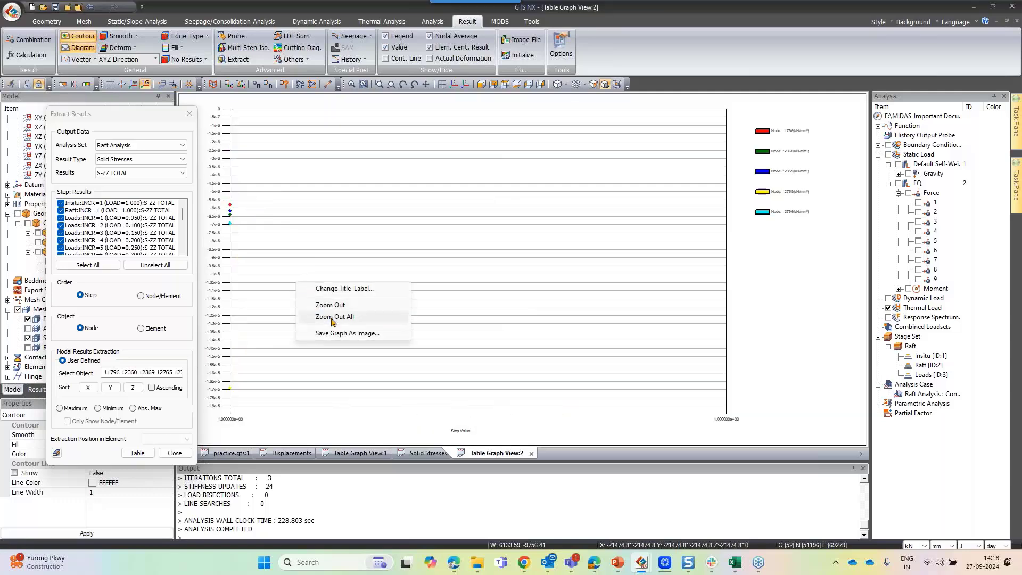
left_click(325, 318)
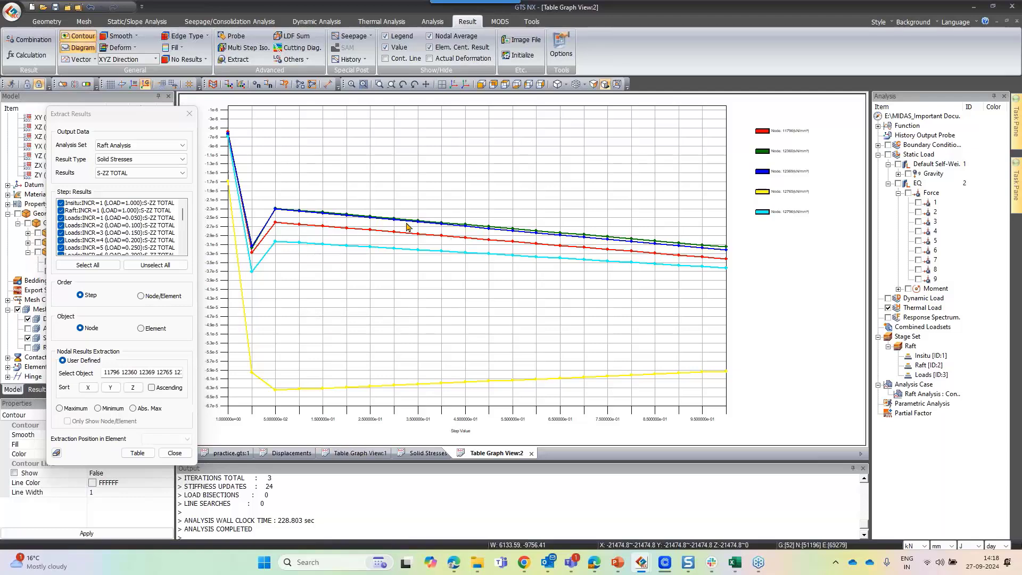
Revisit the displacement graph, close the Extract Results dialog and return to the model view
left_click(368, 453)
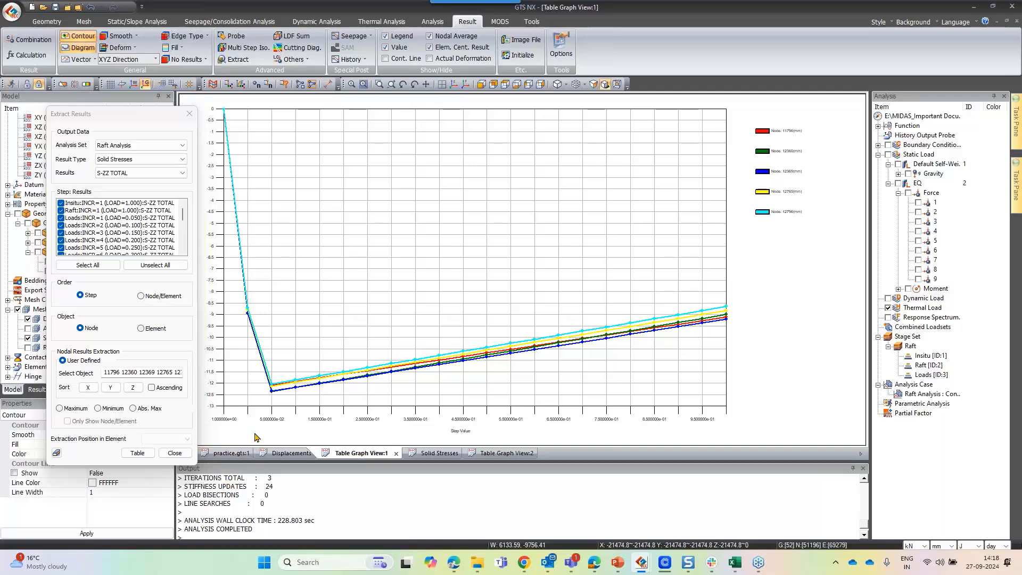
left_click(193, 113)
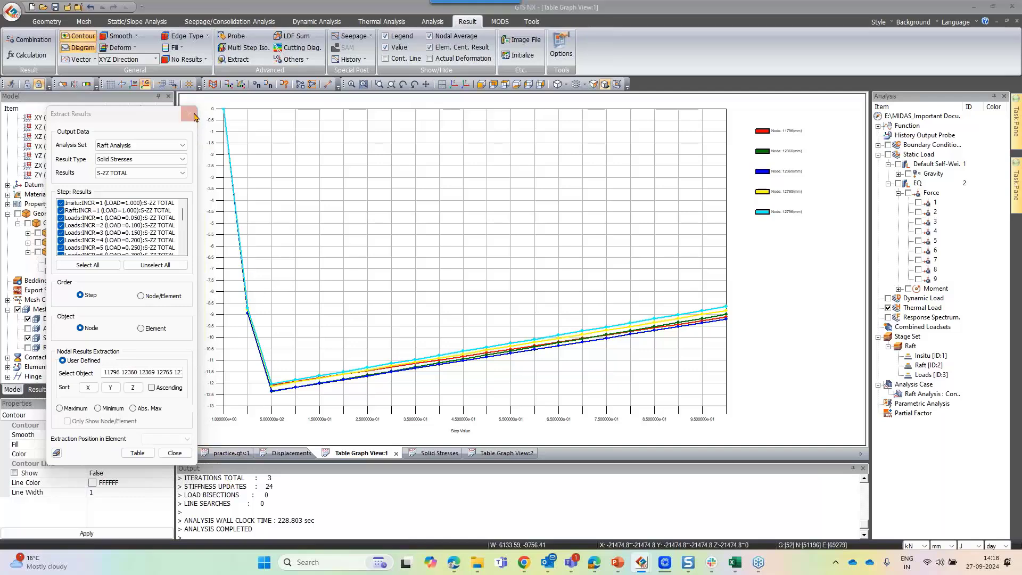
left_click(233, 455)
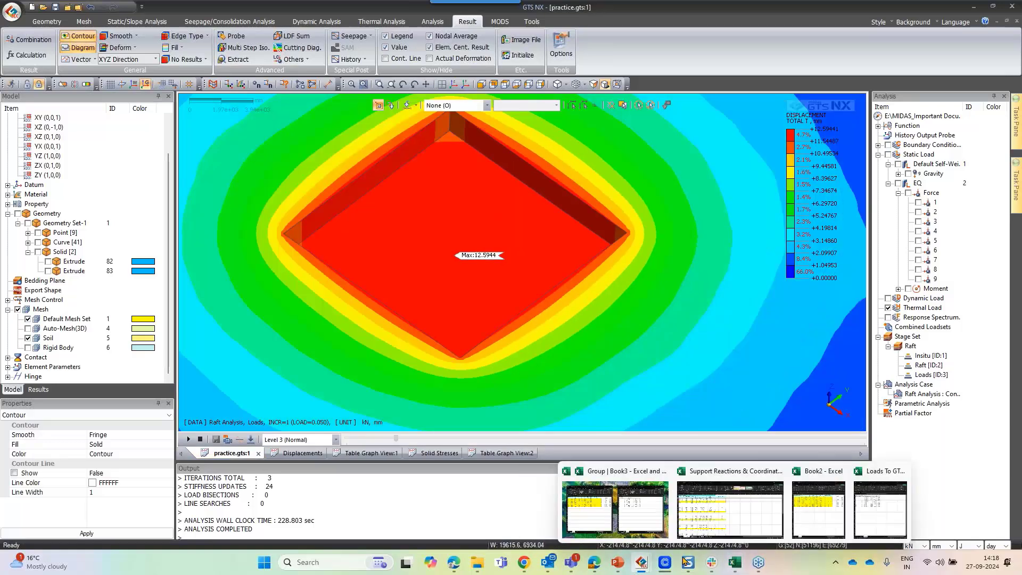
Switch to PowerPoint and select the Q&A slide of the presentation
mouse_move(618, 562)
left_click(640, 523)
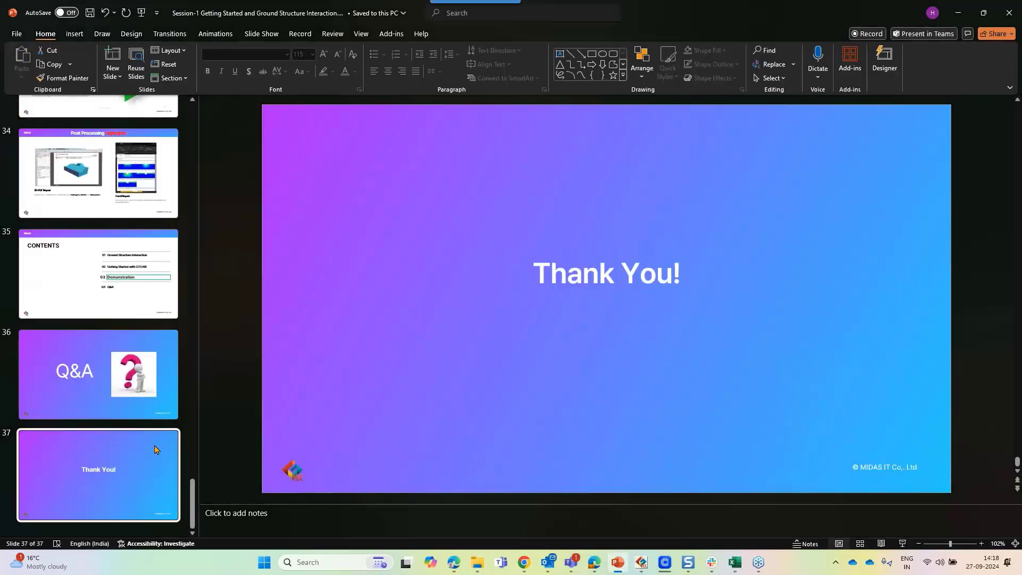
left_click(169, 408)
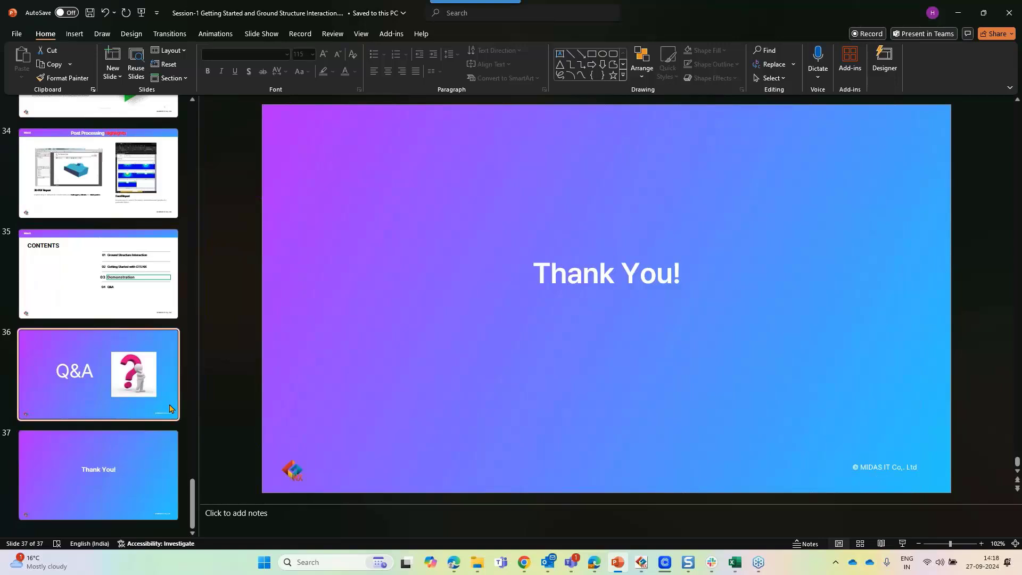